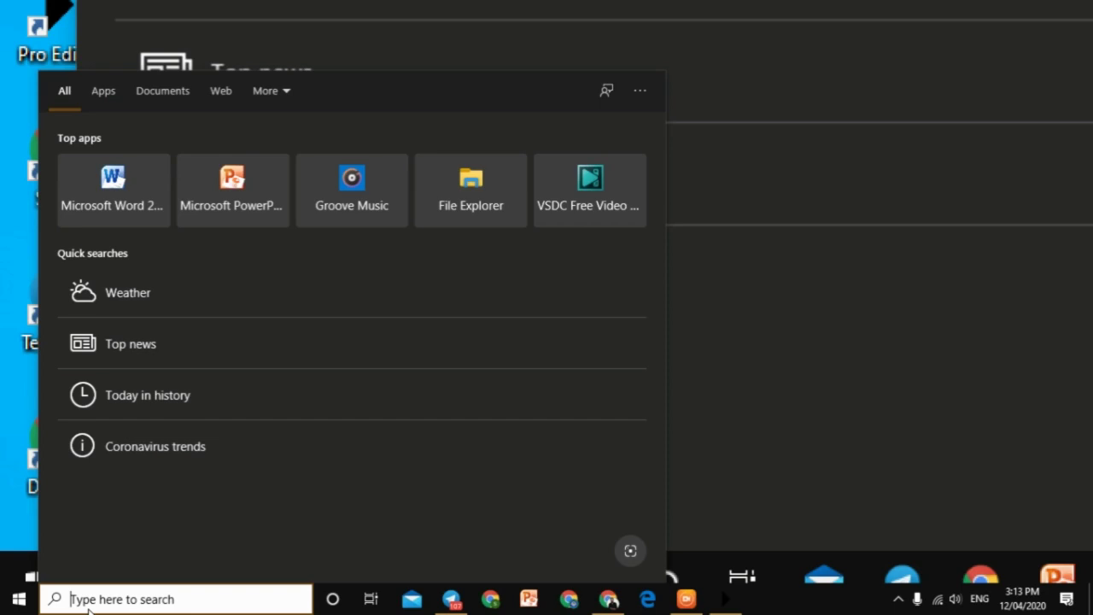
Find Notepad with a Windows search for "notepad", open it maximized and close it again.
text(notepad)
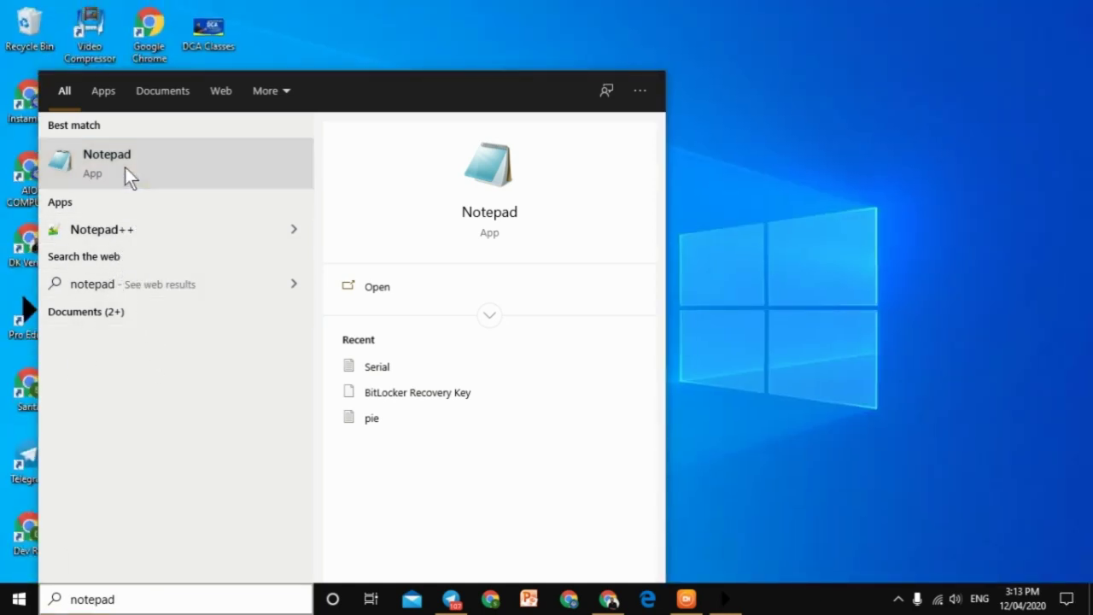
click(125, 169)
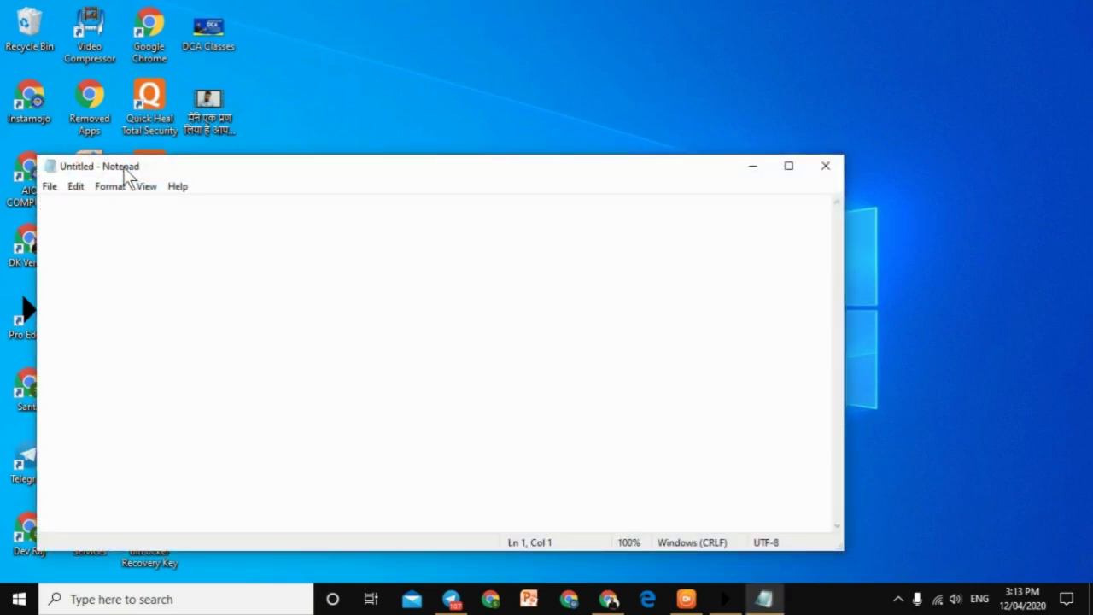
click(788, 165)
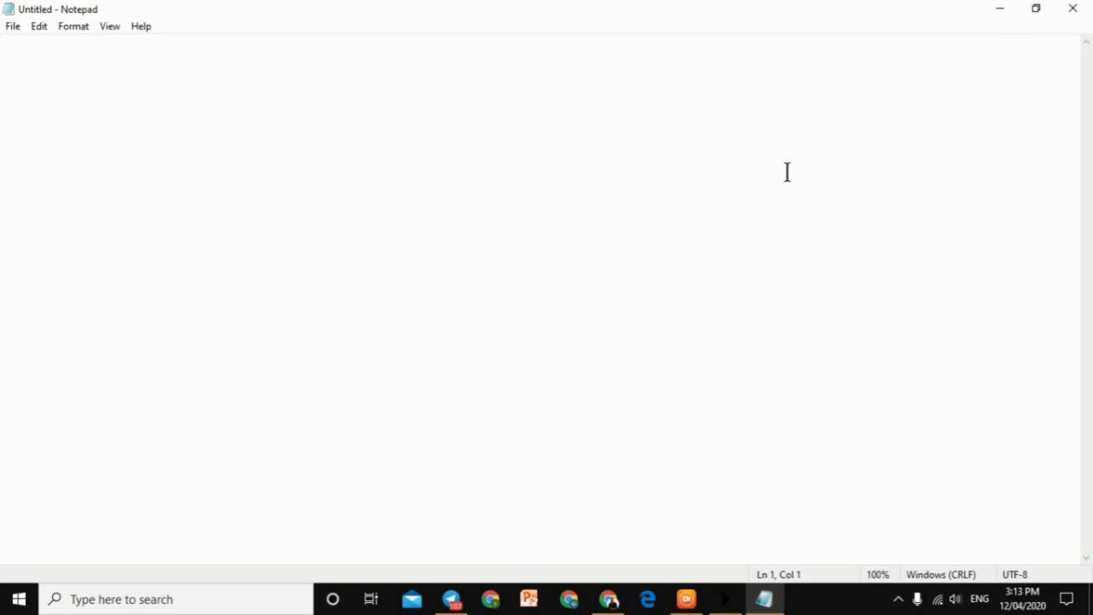
click(1072, 8)
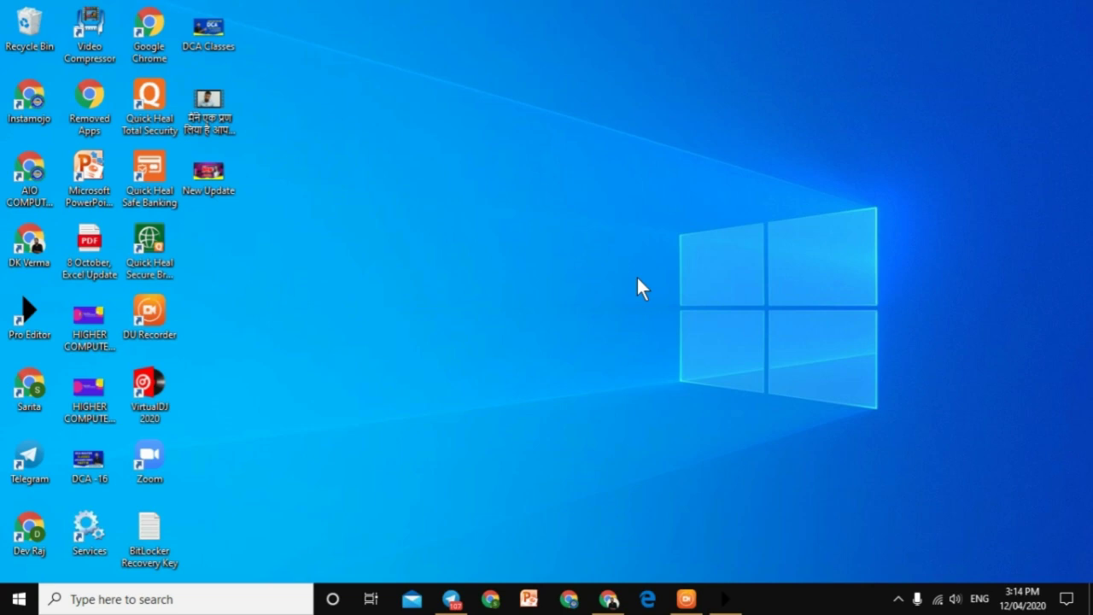
Launch Notepad with the Run command "notepad", maximize its window and close it.
key(super+r)
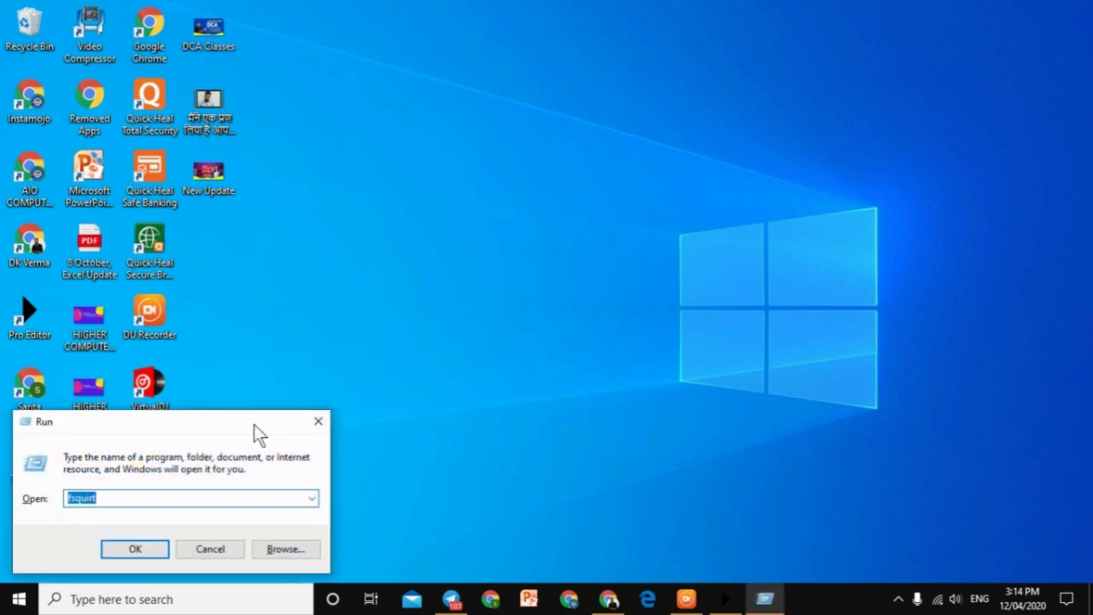
drag(254, 424, 590, 142)
key(BackSpace)
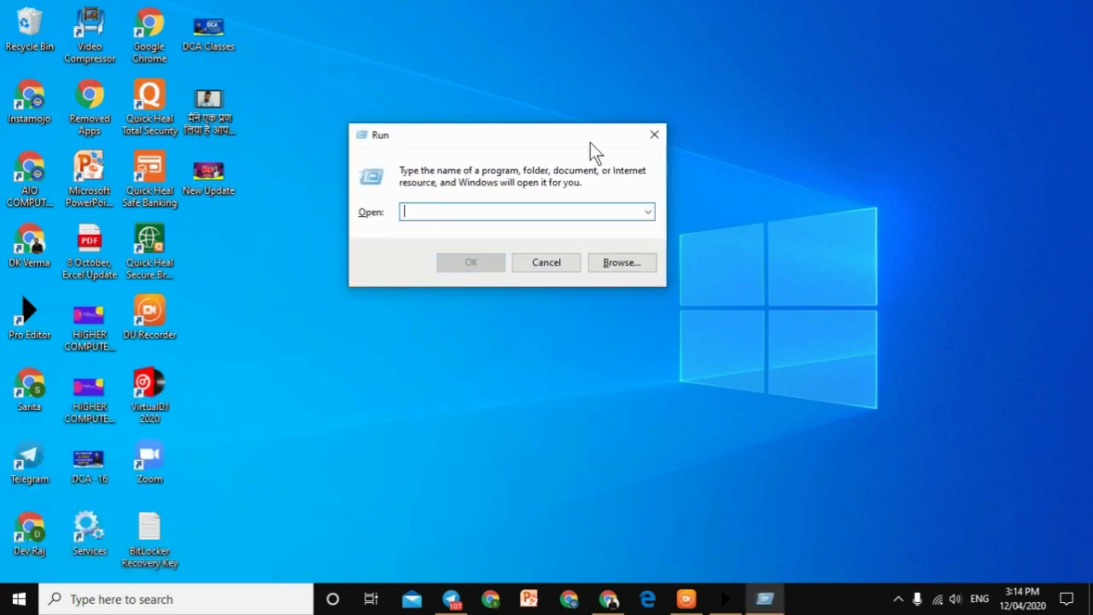
text(notepad)
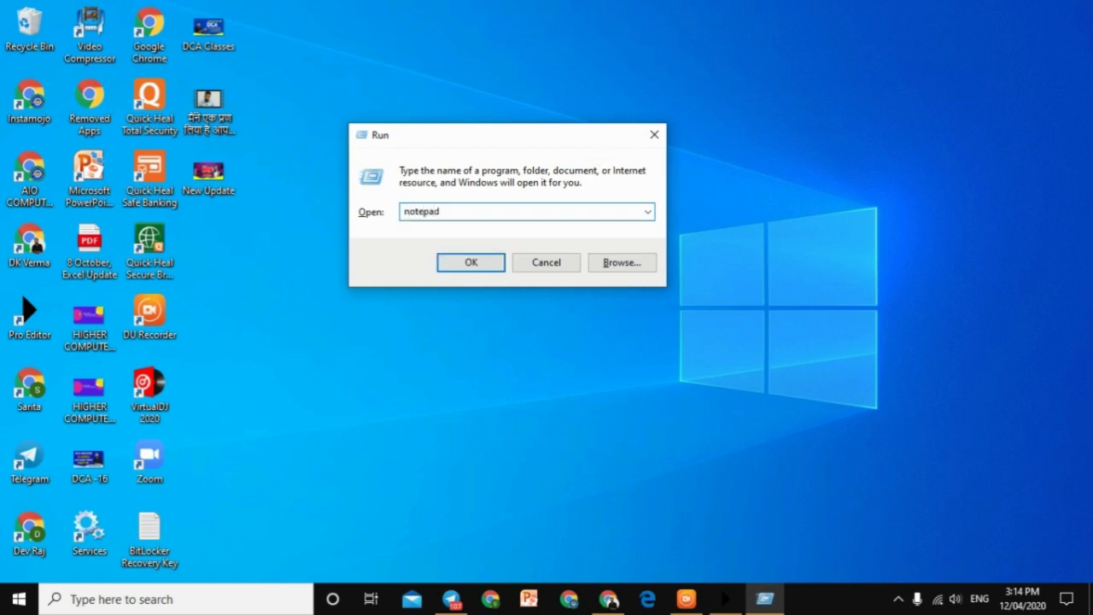
key(Return)
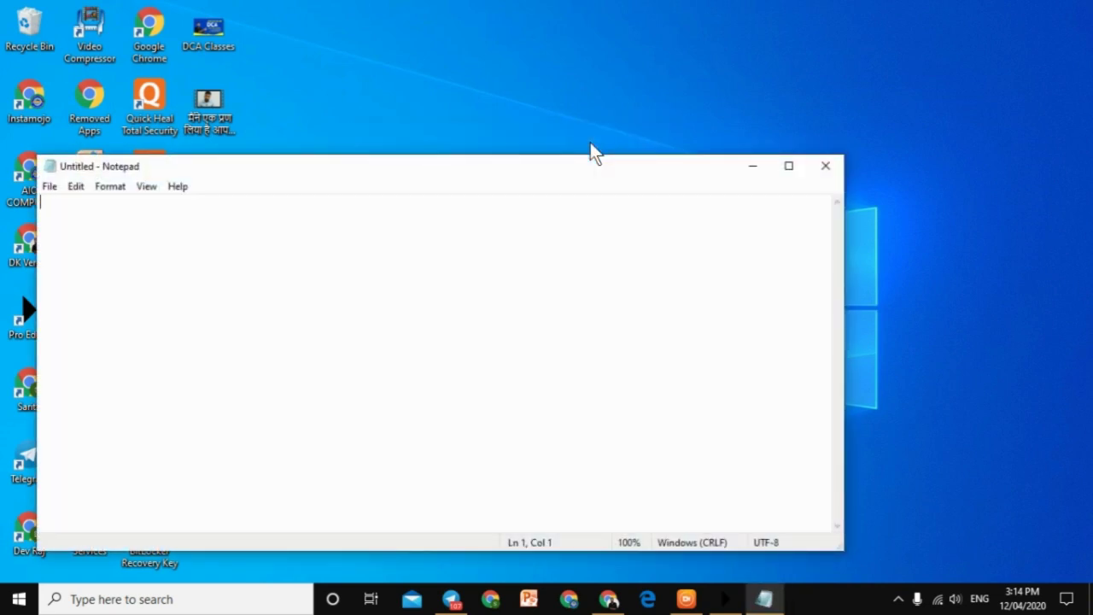
click(786, 168)
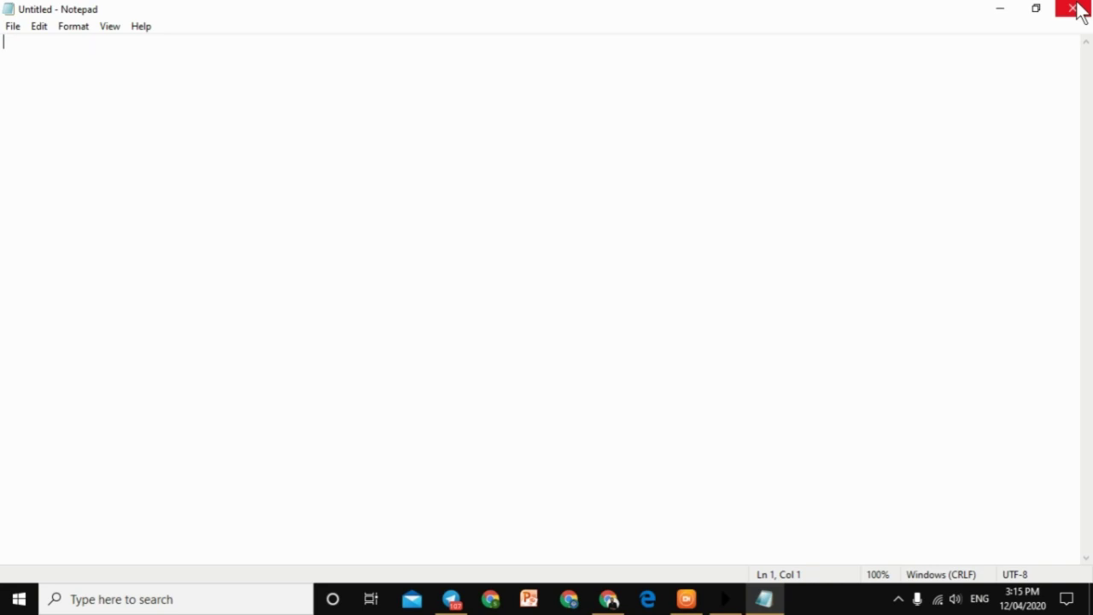
click(1078, 10)
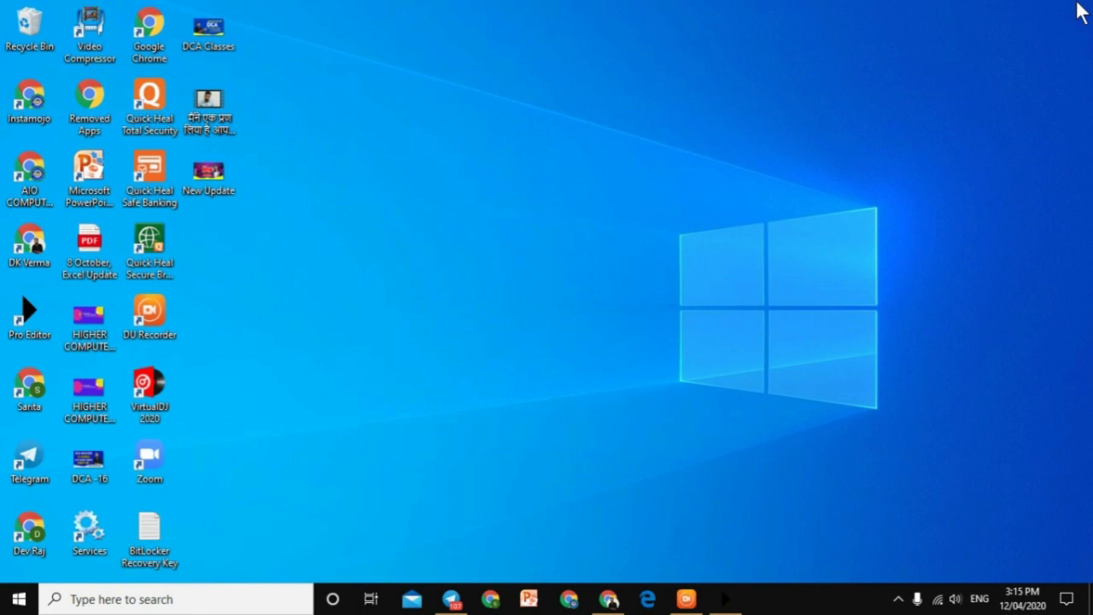
Launch Notepad maximized with the Run command and enter the line "fddsfds fdsfkdsfsd fdsjfsdfds fdsjhfdsfsd fdsnbfd".
key(super+r)
key(Return)
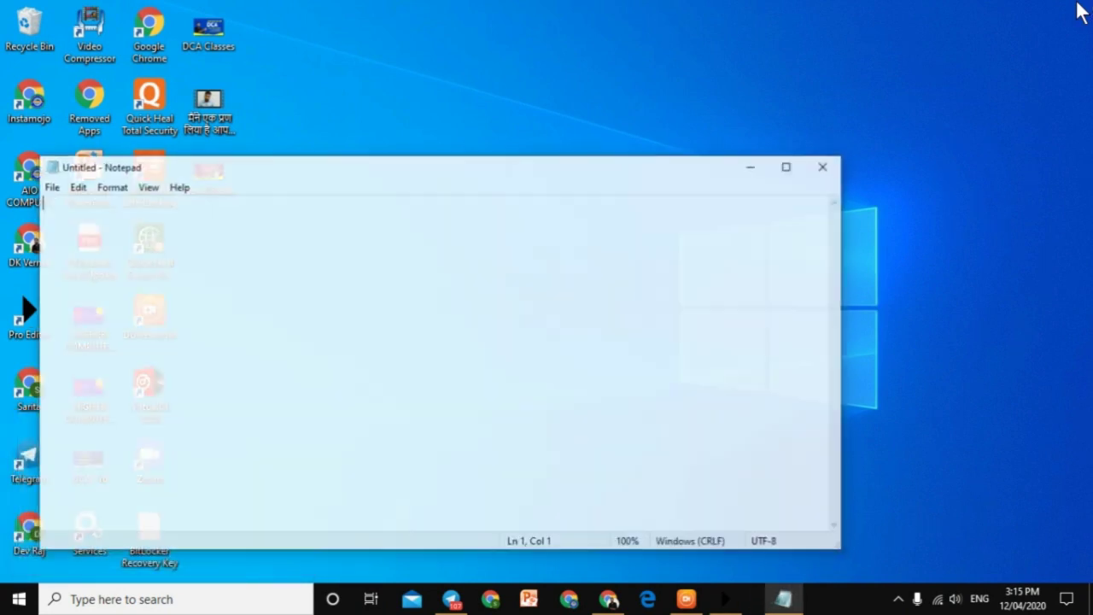
click(788, 167)
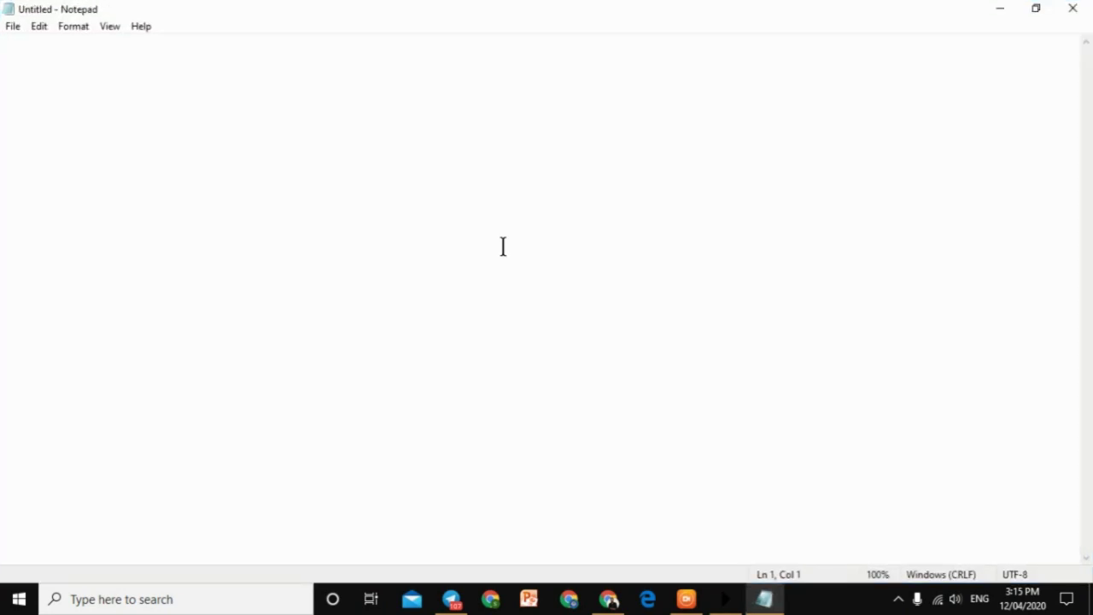
text(fddsfds fdsfkdsfsd fdsjfsdfds fdsjhfdsfsd  fdsnbfd)
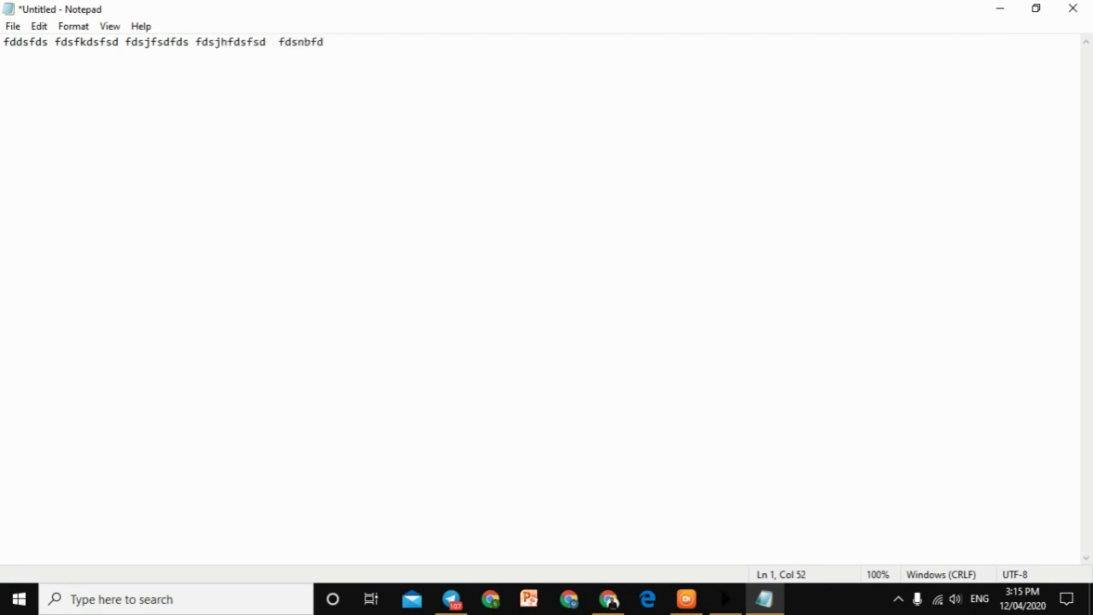
Start closing the document, dismiss the save prompt and add a second line reading "eruee reruere ruere reiu".
click(1077, 8)
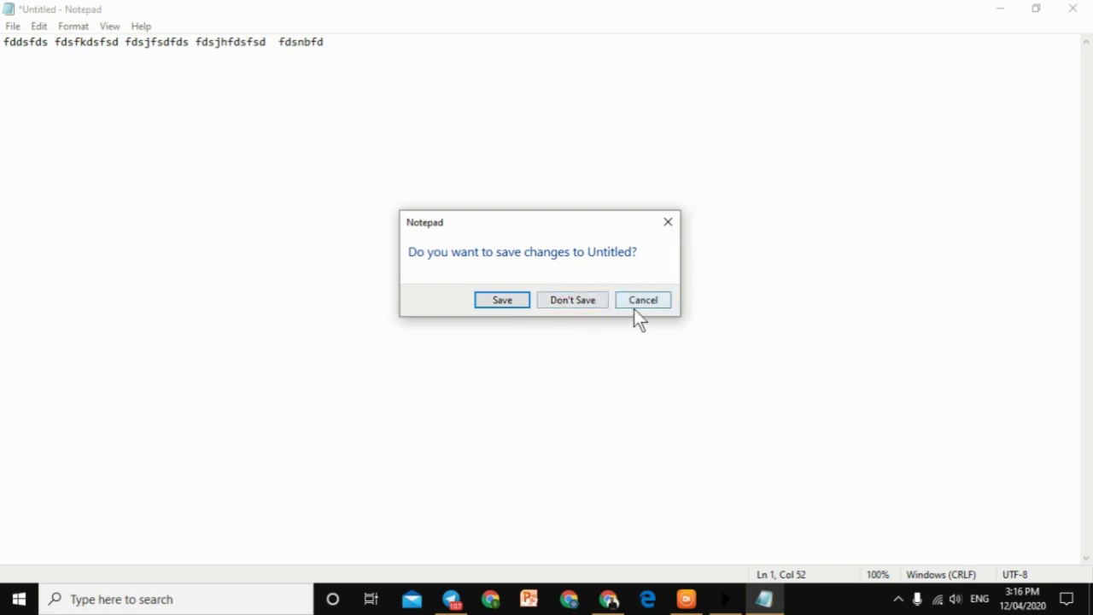
click(668, 222)
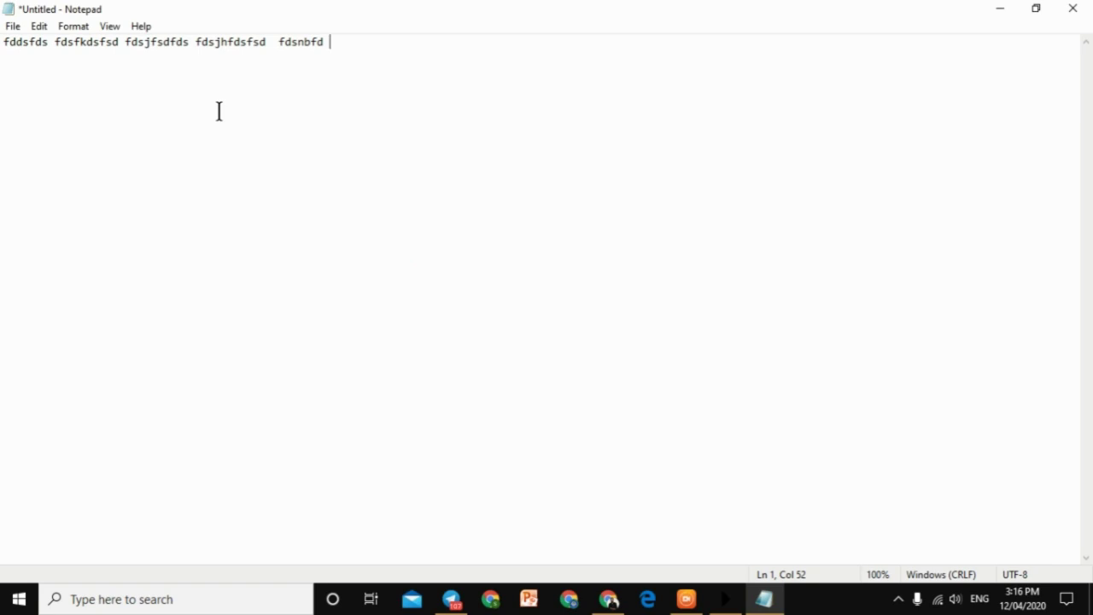
key(Return)
text(eruee reruere )
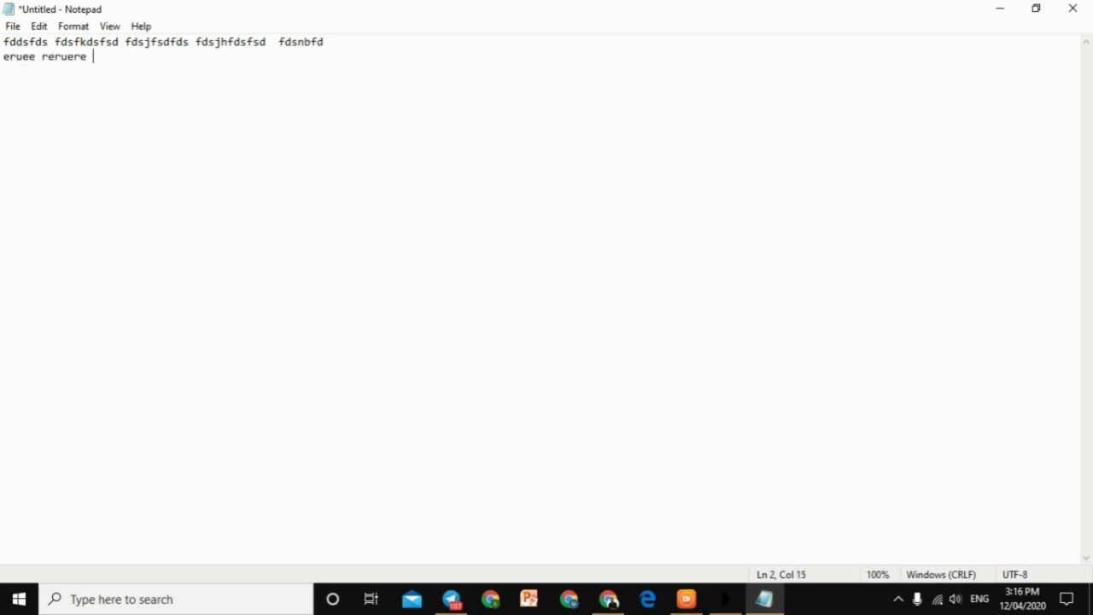
text(ruere reiu)
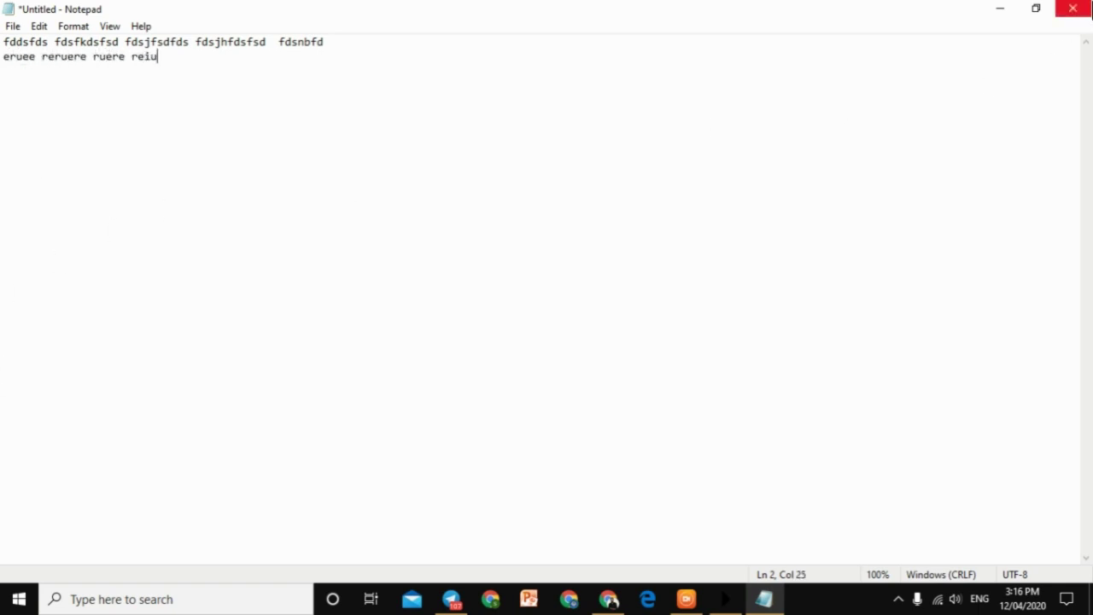
Close the document and save it in the Documents folder as a text file named after the person.
click(1088, 9)
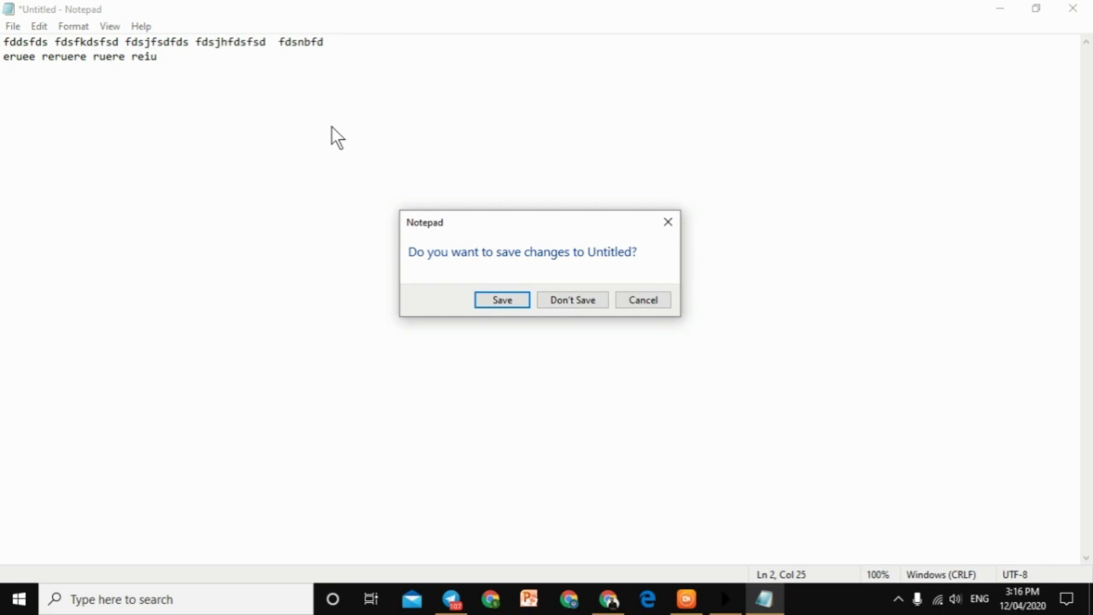
click(514, 304)
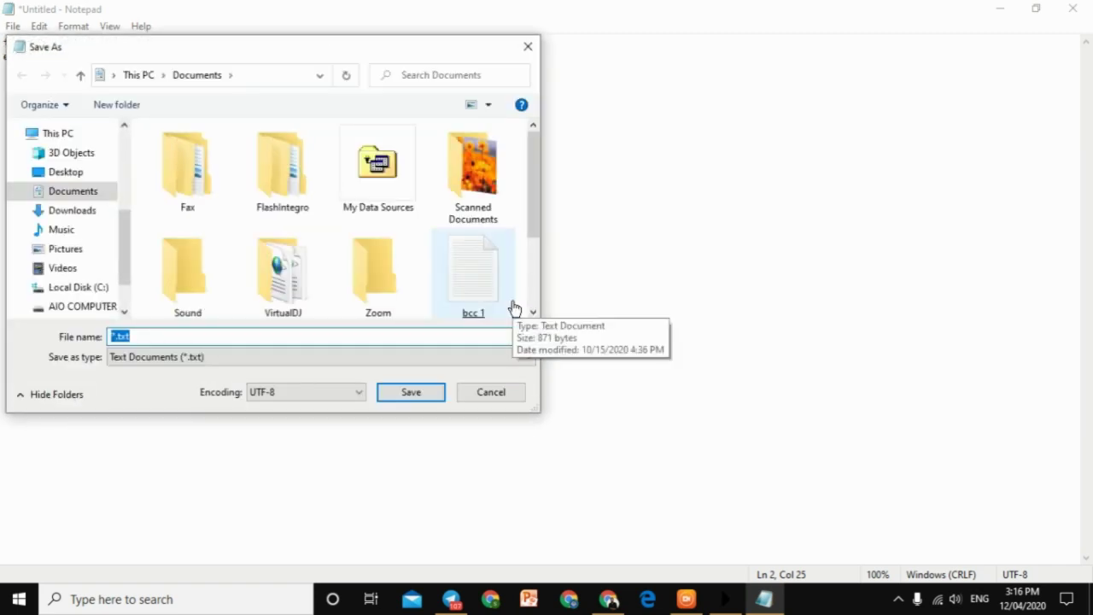
text(dk verma)
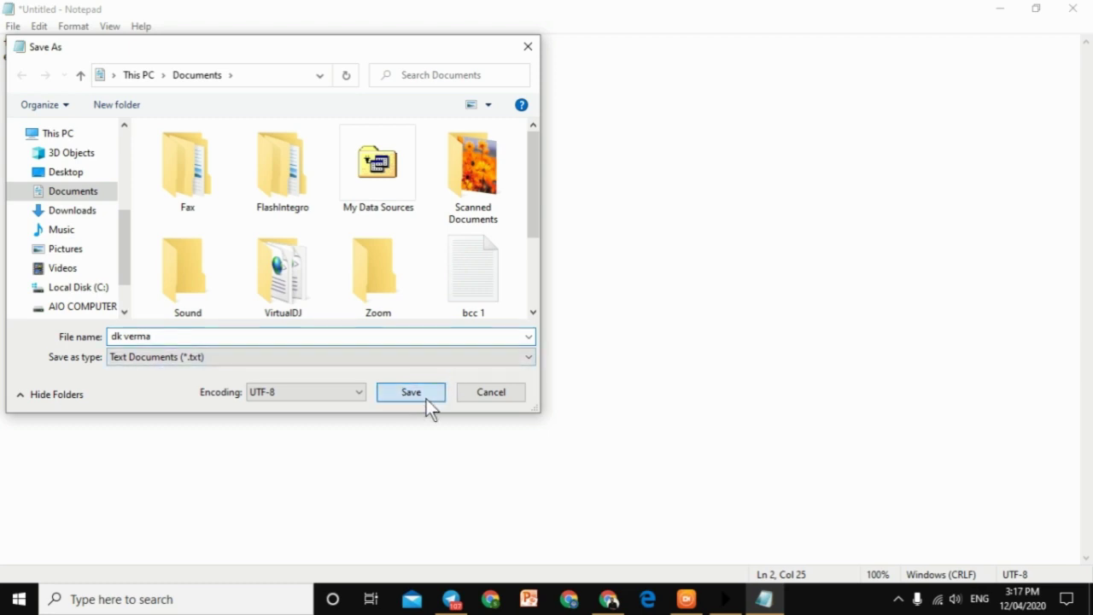
click(426, 399)
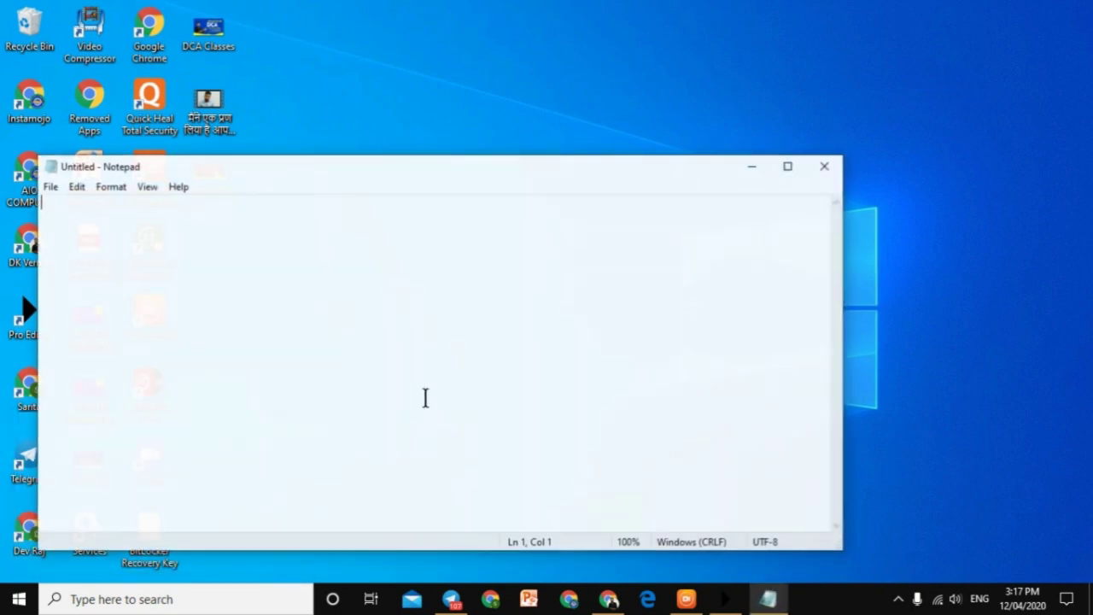
Enter "dfdfdfd vgfgf hghgh" in a new maximized Notepad document and close it without saving.
click(788, 166)
text(dfdfd)
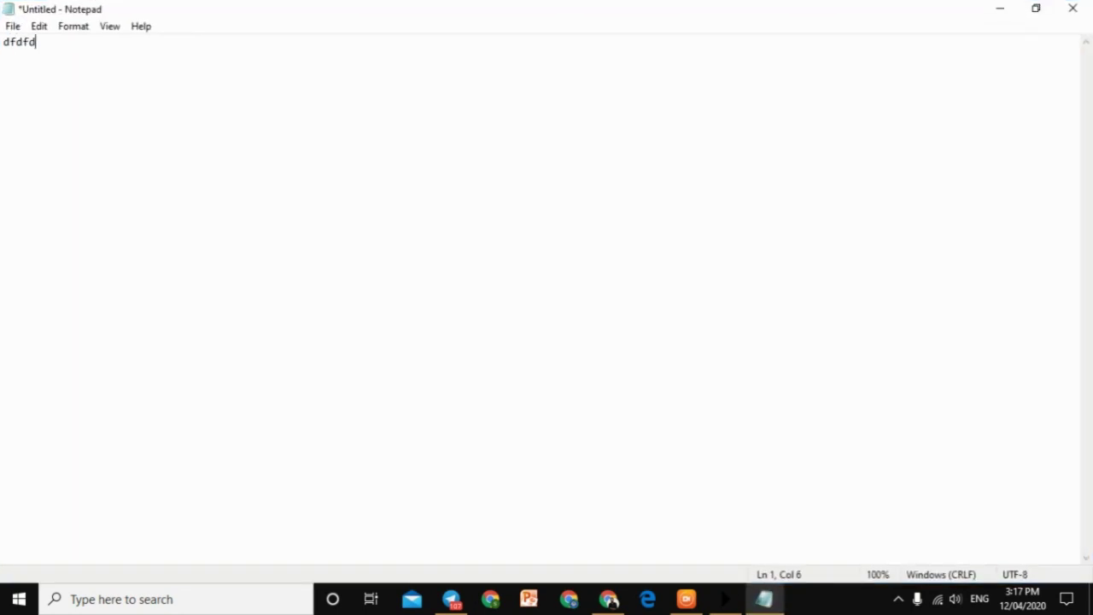
text(fd vgfgf hghgh)
click(1072, 9)
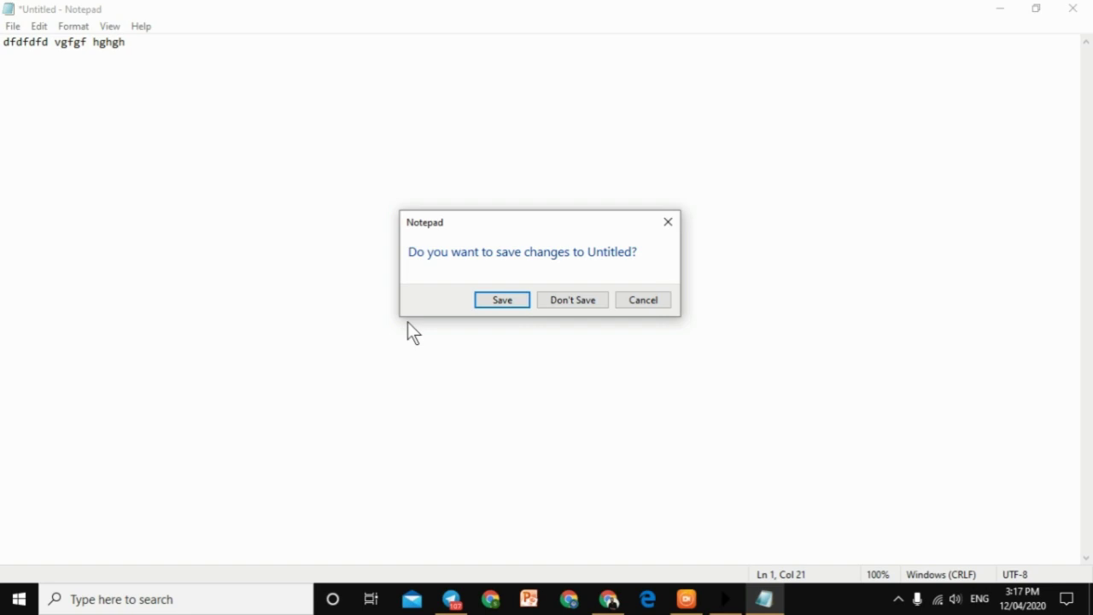
click(569, 298)
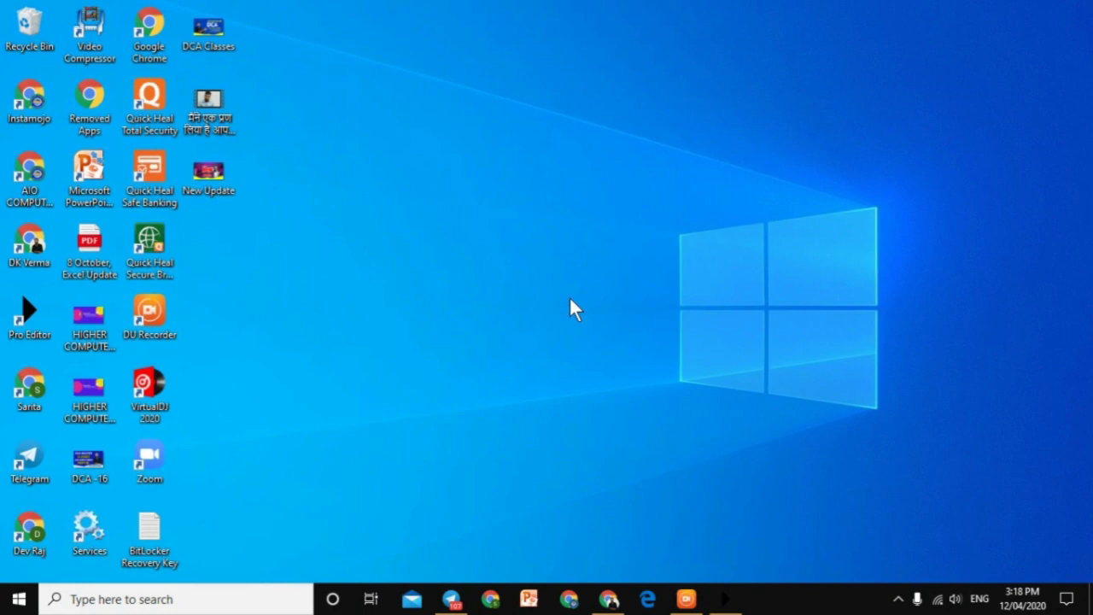
Launch Notepad maximized with the Run command and enter the text "gdffdhgfhg".
key(super+r)
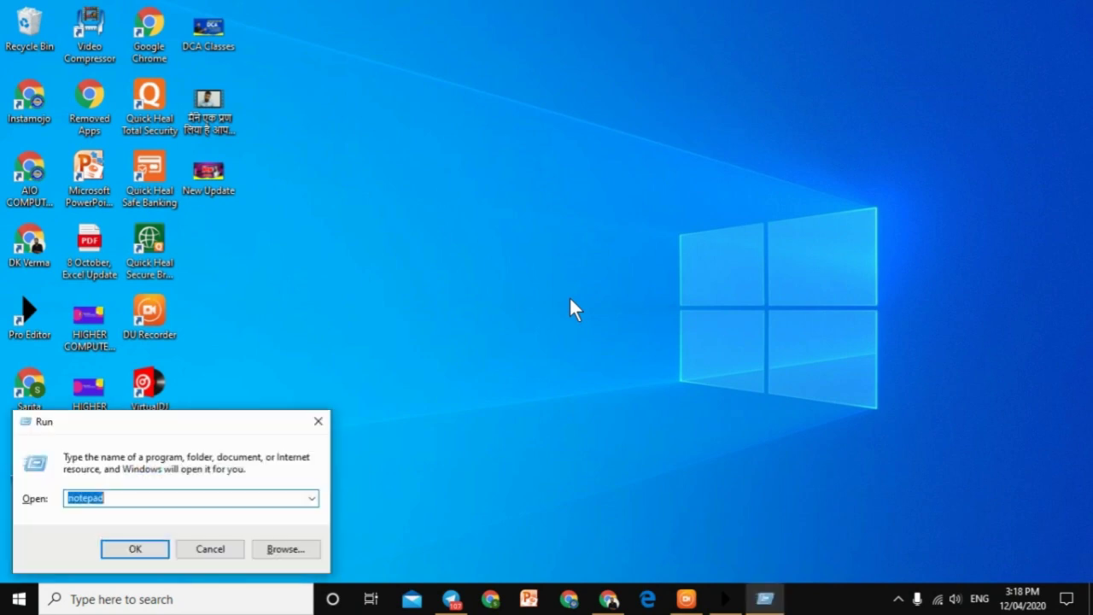
key(Return)
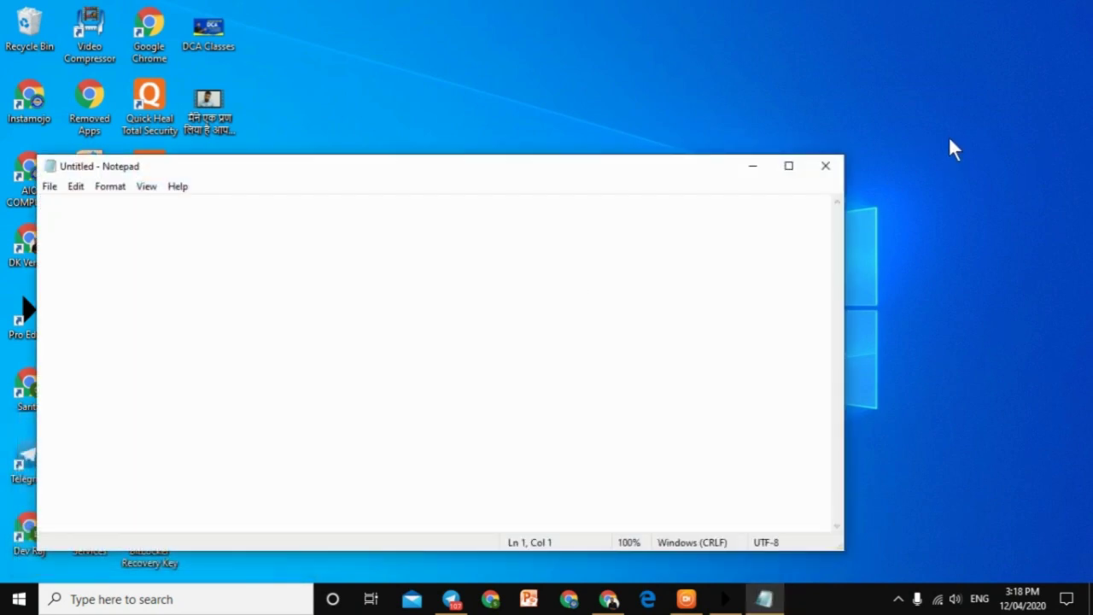
click(788, 166)
text(gdffdhgfhg)
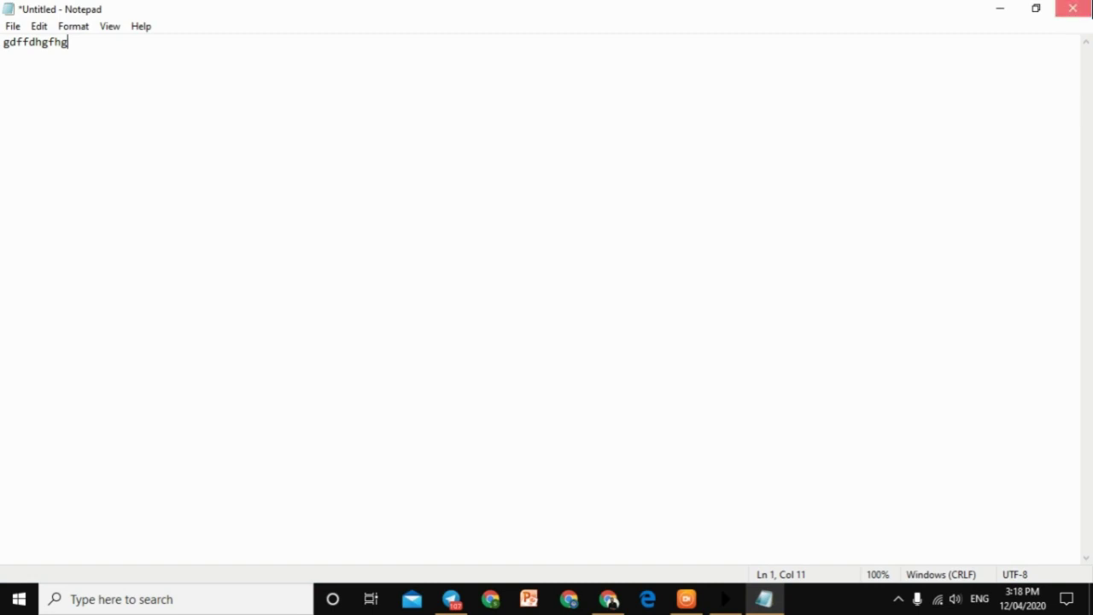
Start closing the unsaved document and cancel the save prompt twice, and finally close it without saving.
click(1073, 9)
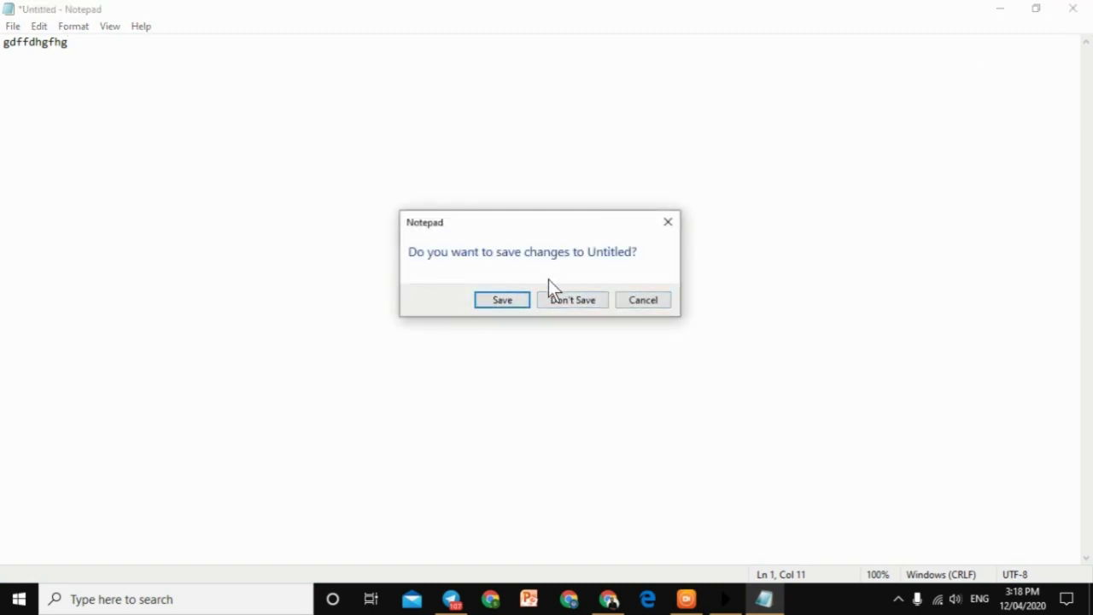
click(636, 304)
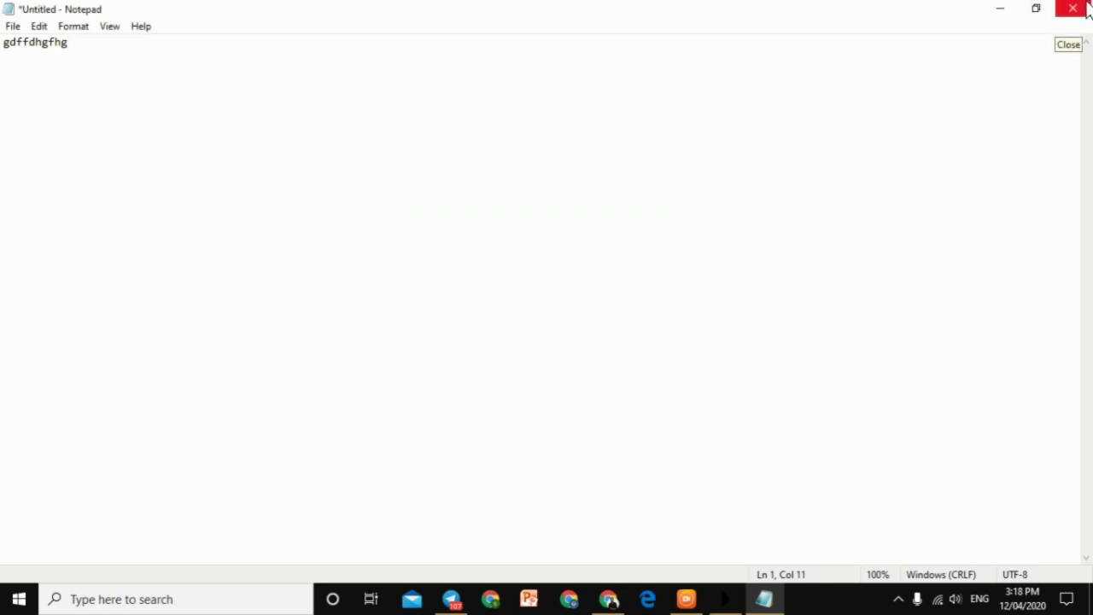
click(1073, 8)
click(672, 236)
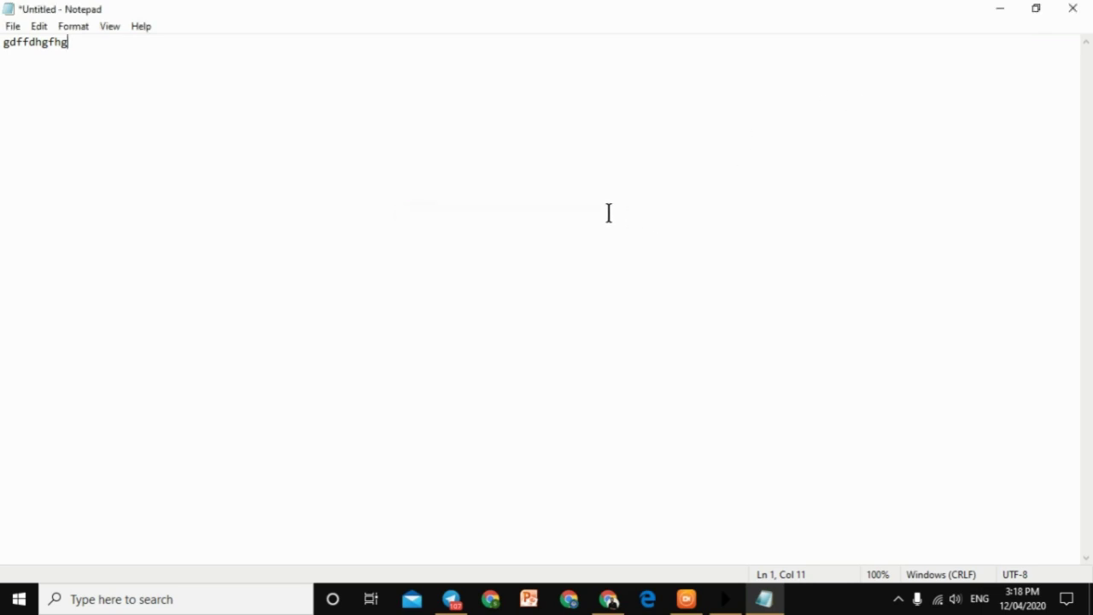
click(1073, 9)
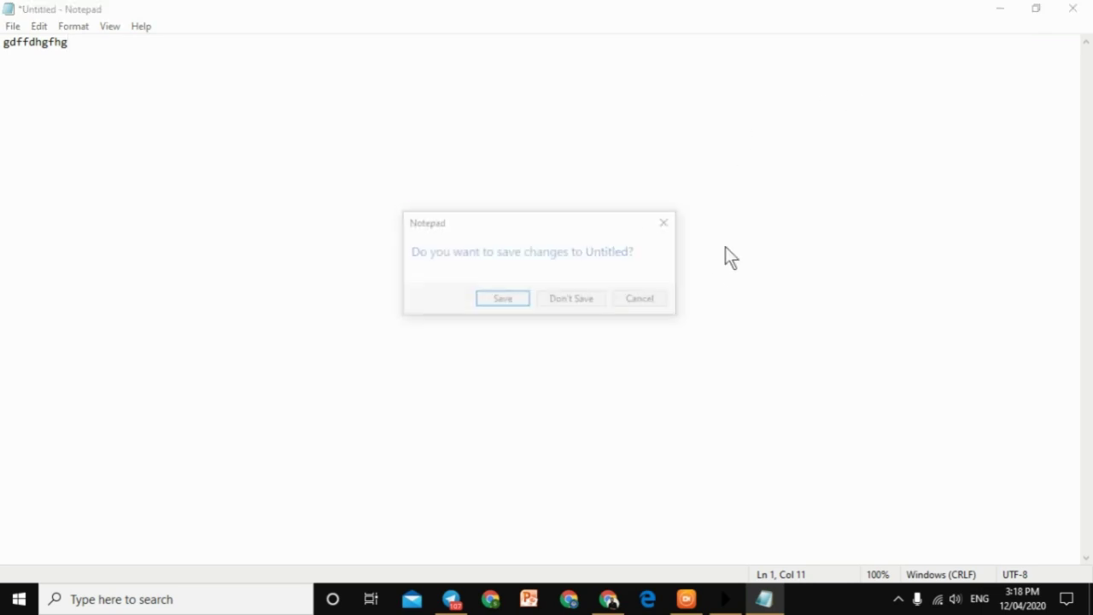
click(587, 304)
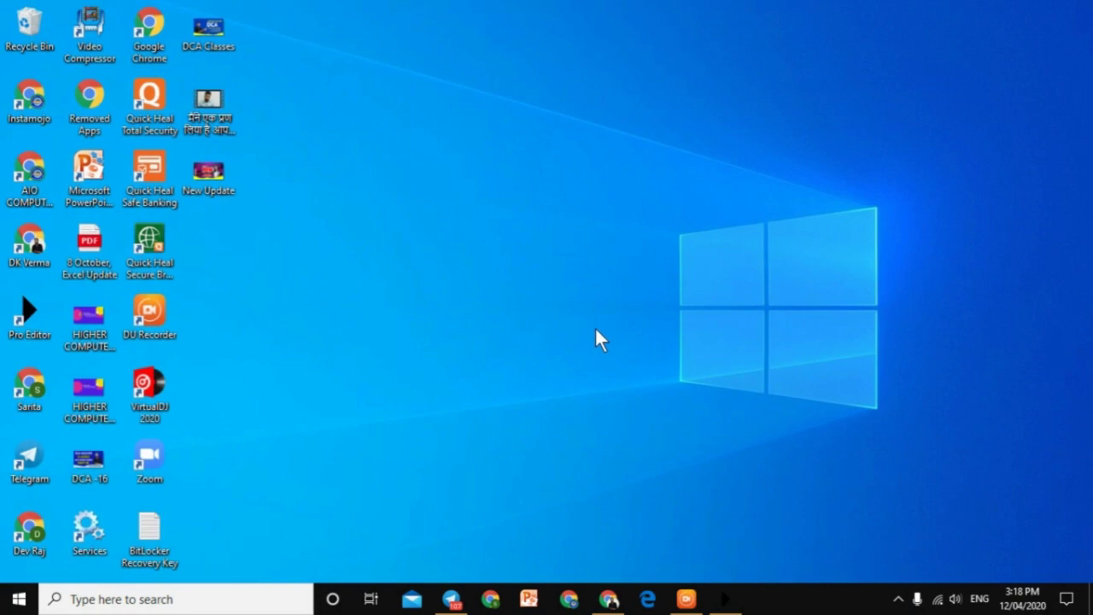
Launch a blank Notepad document with the Run command, maximize it and close it.
key(super+r)
key(Return)
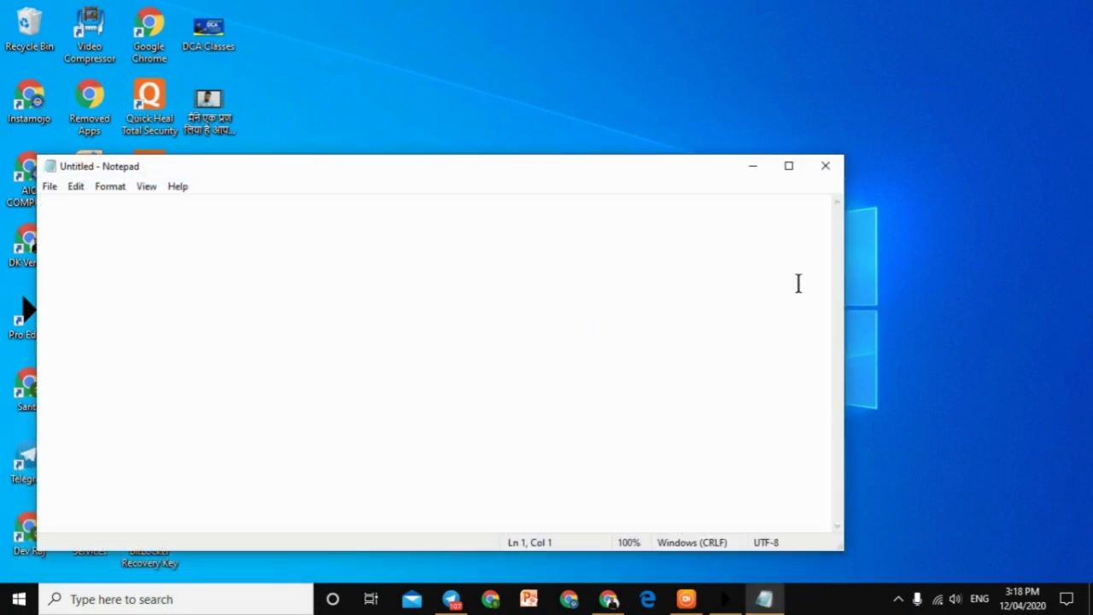
click(788, 166)
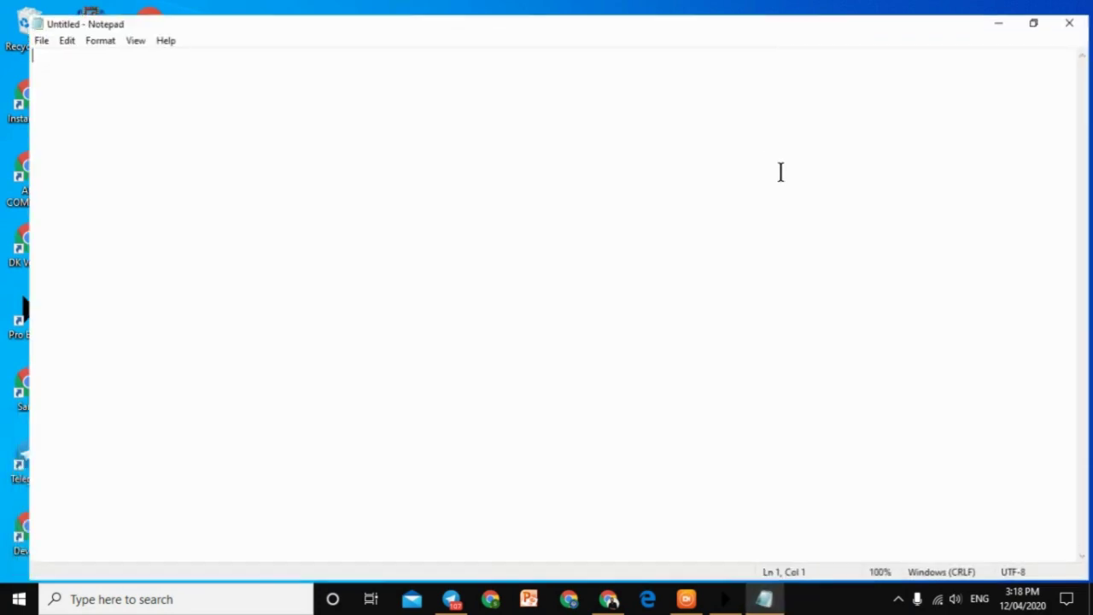
click(1068, 8)
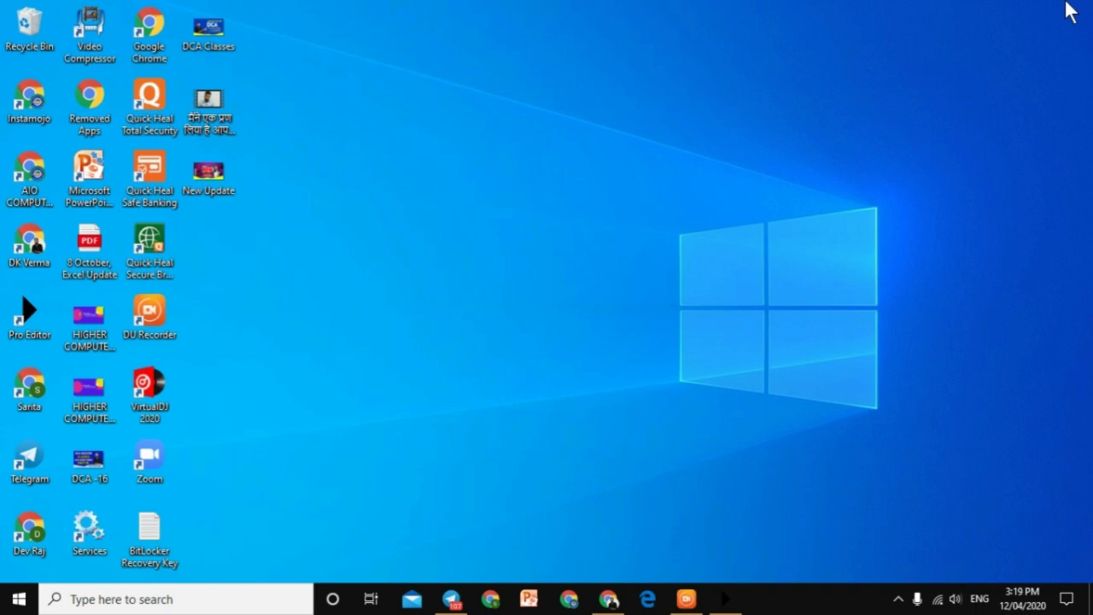
Launch Notepad with the Run command and maximize its window.
key(super+r)
key(Return)
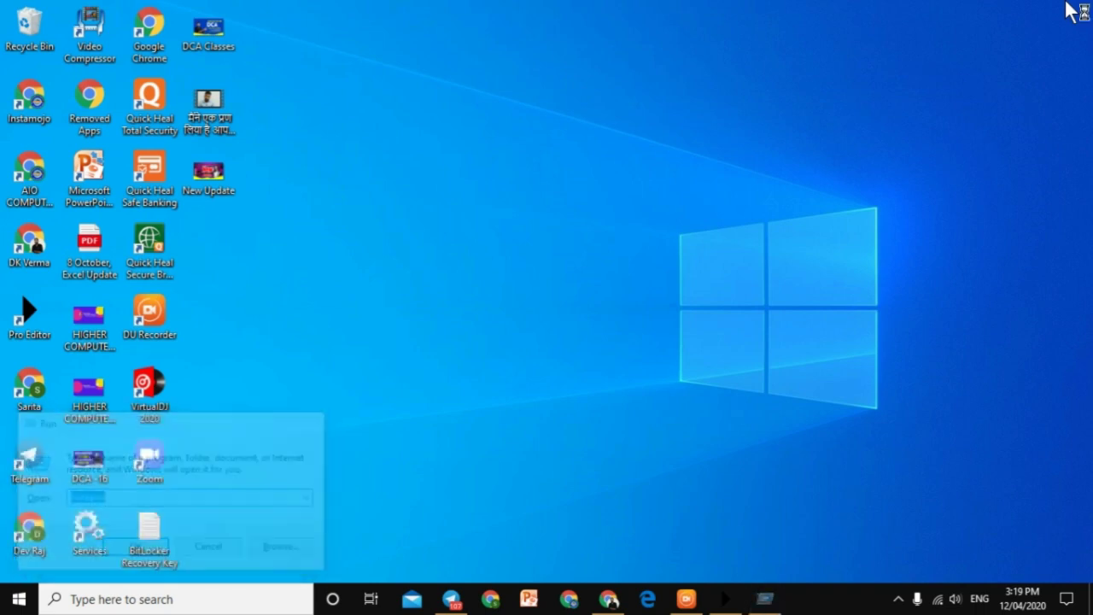
click(785, 167)
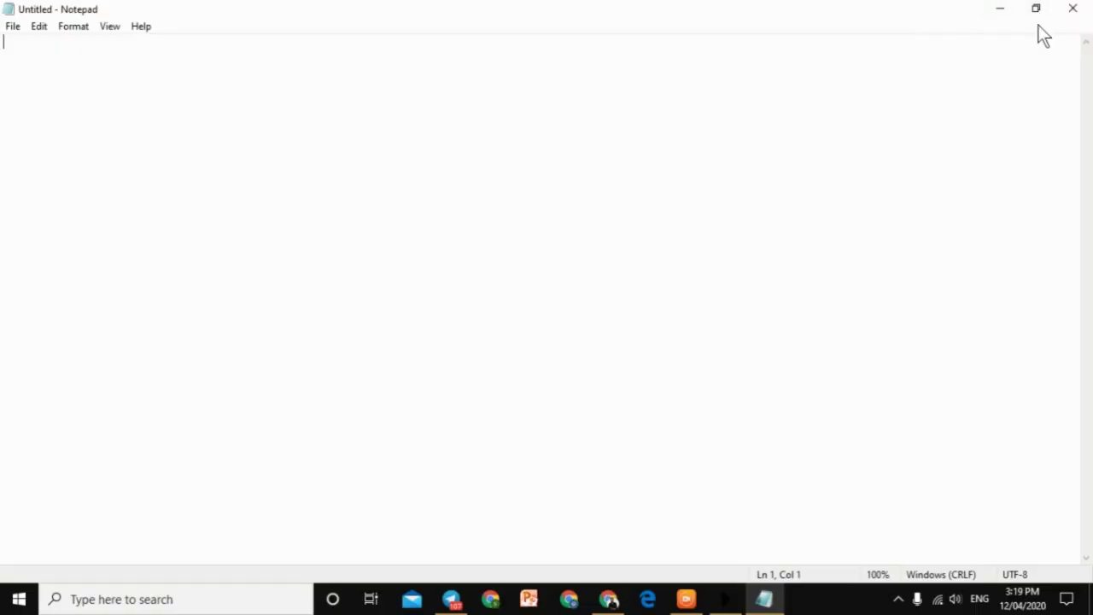
Restore the Notepad window down, make it narrower and shorter, move it across the desktop and maximize it again.
click(1035, 12)
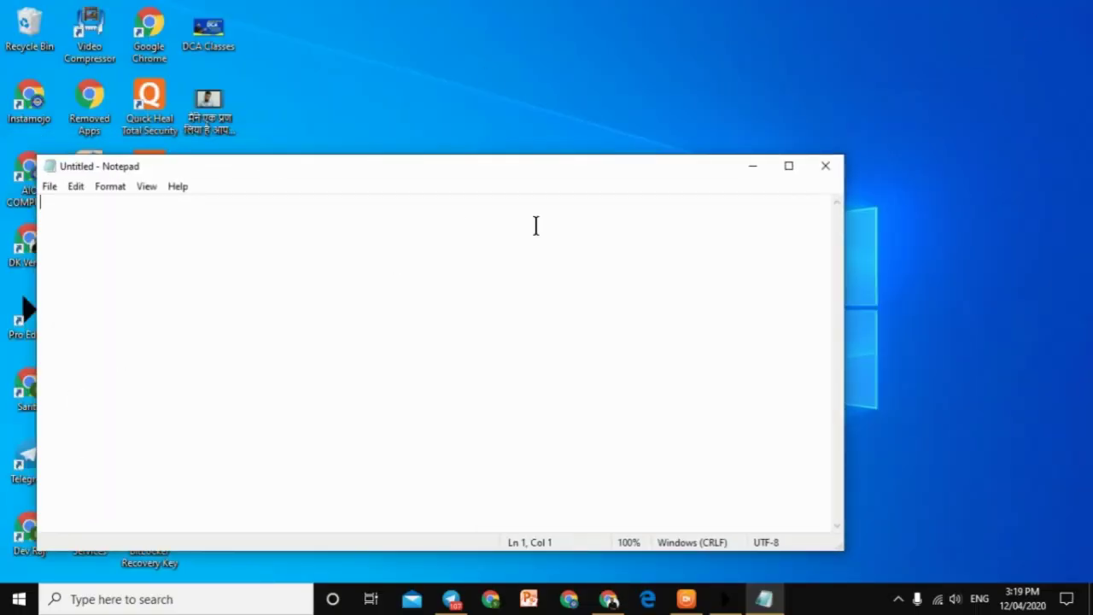
drag(845, 281, 515, 281)
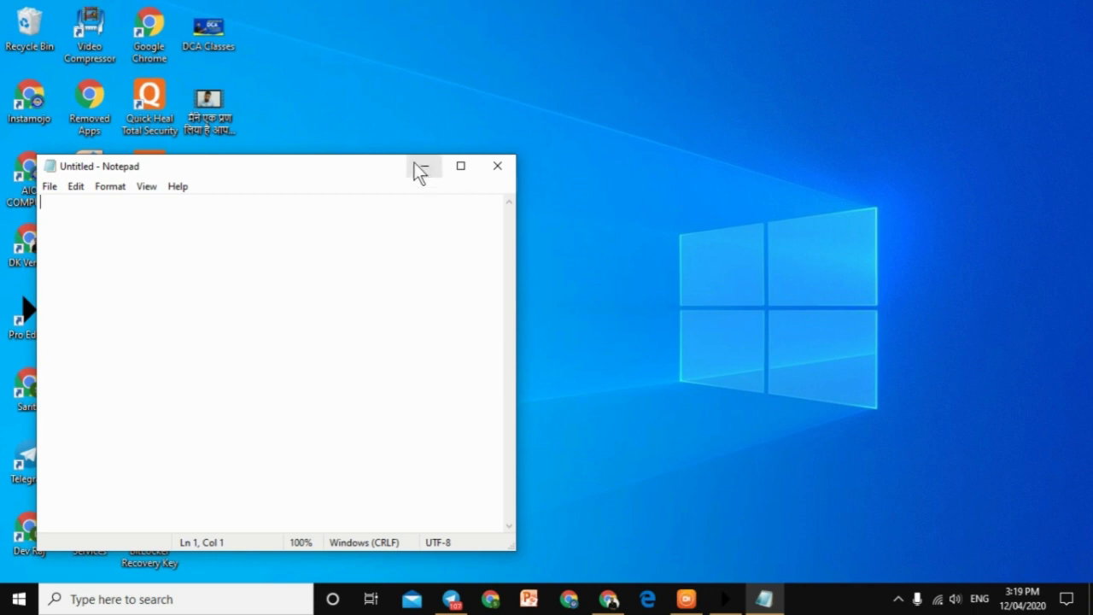
drag(371, 159, 764, 136)
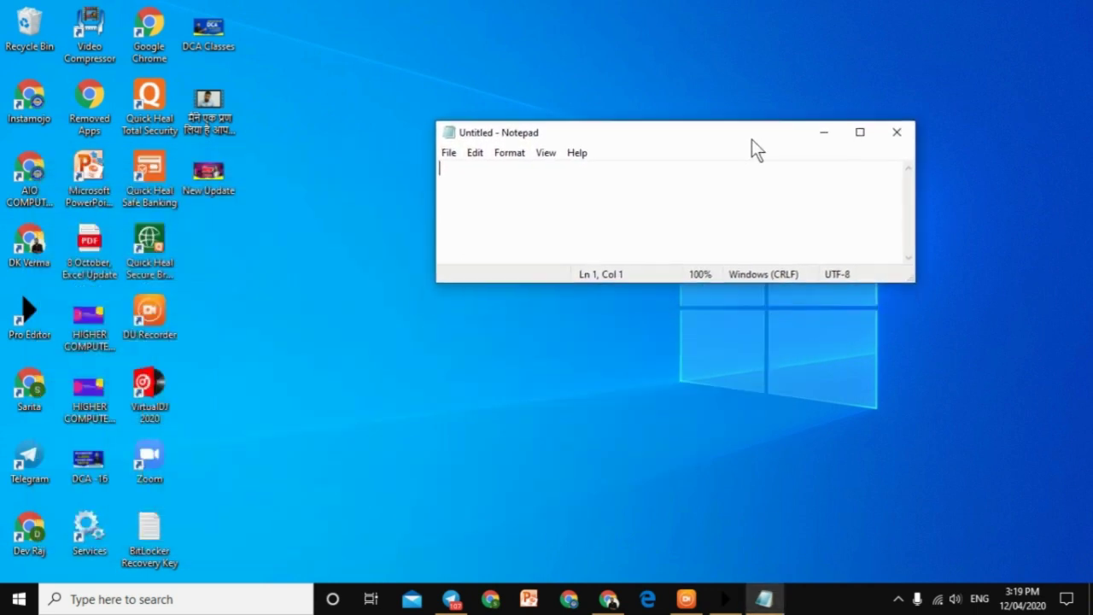
click(860, 132)
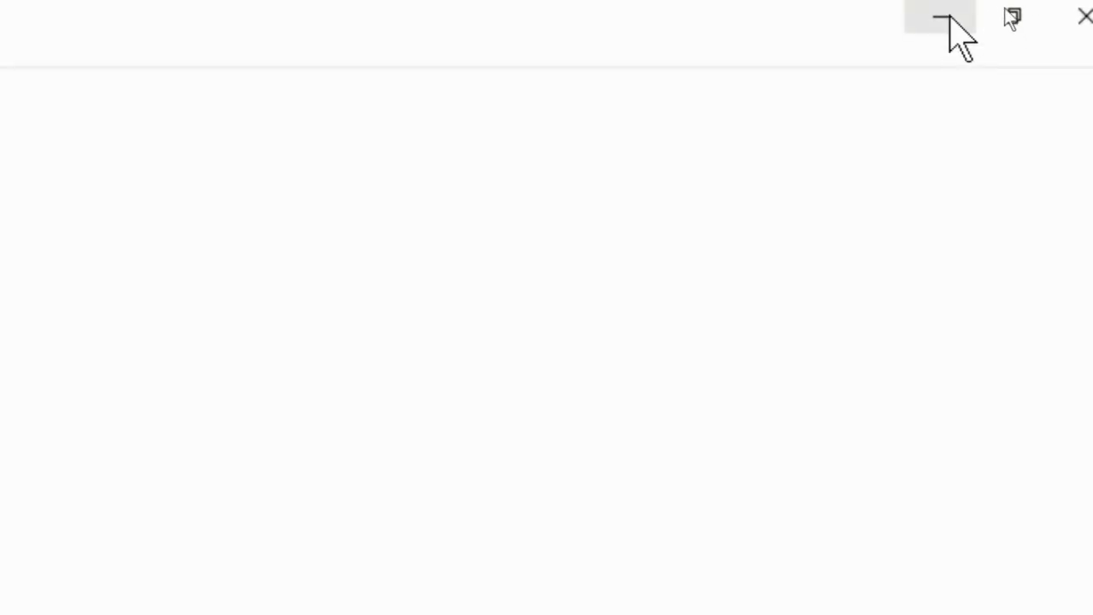
Minimize the Notepad window to the taskbar and bring it back to the full screen.
click(964, 22)
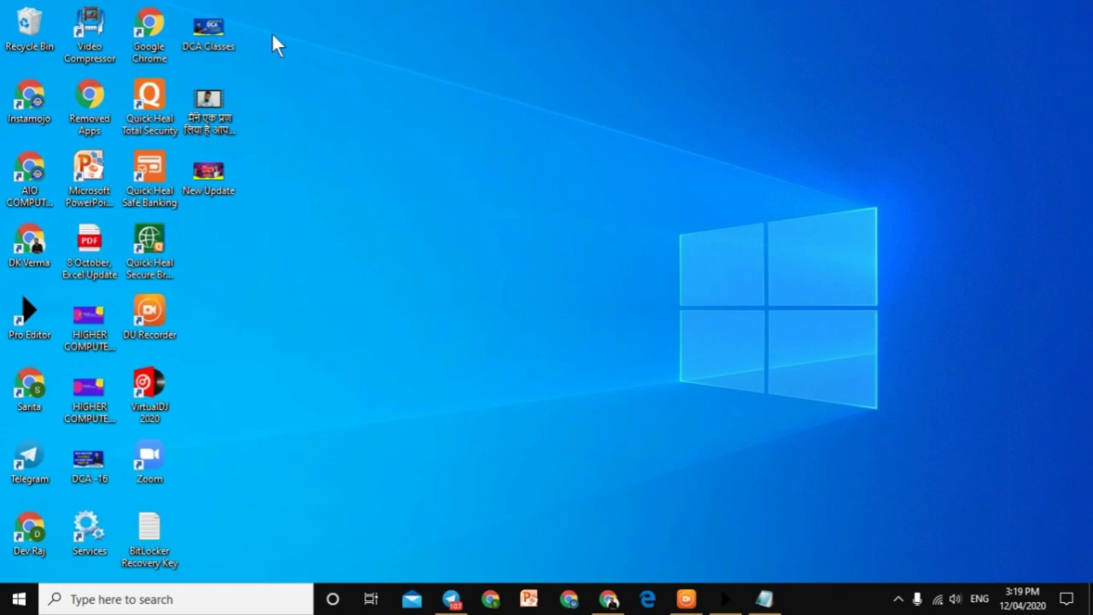
mouse_move(764, 598)
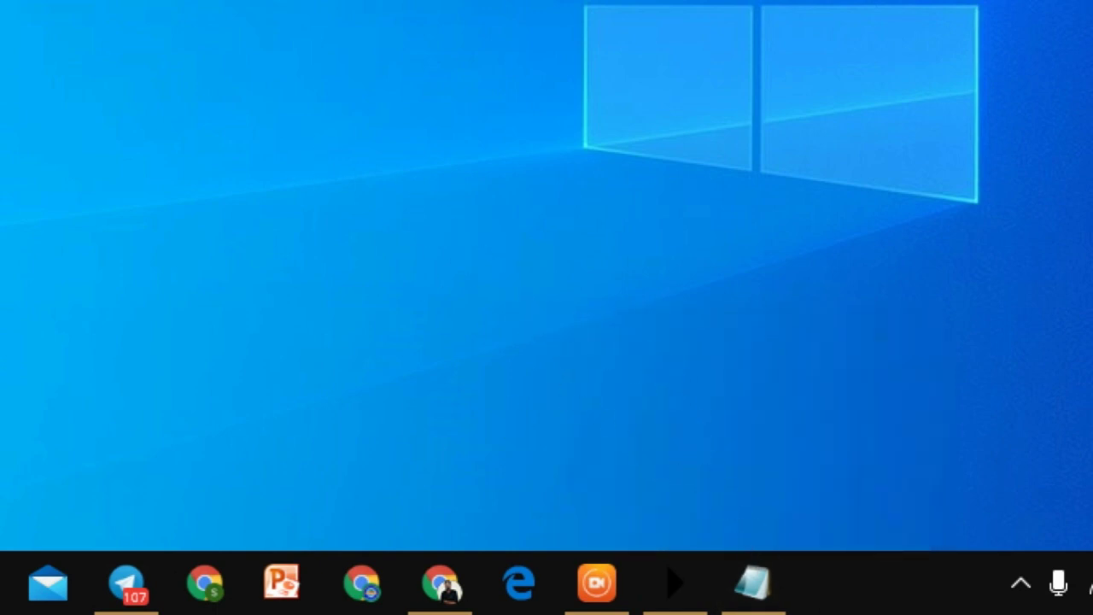
mouse_move(767, 578)
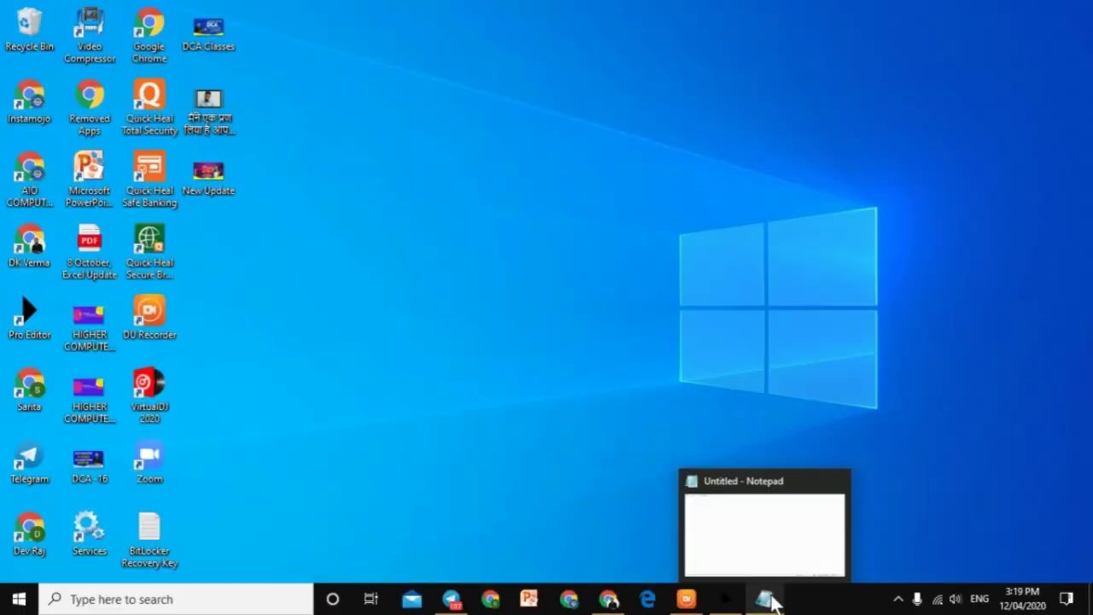
click(765, 579)
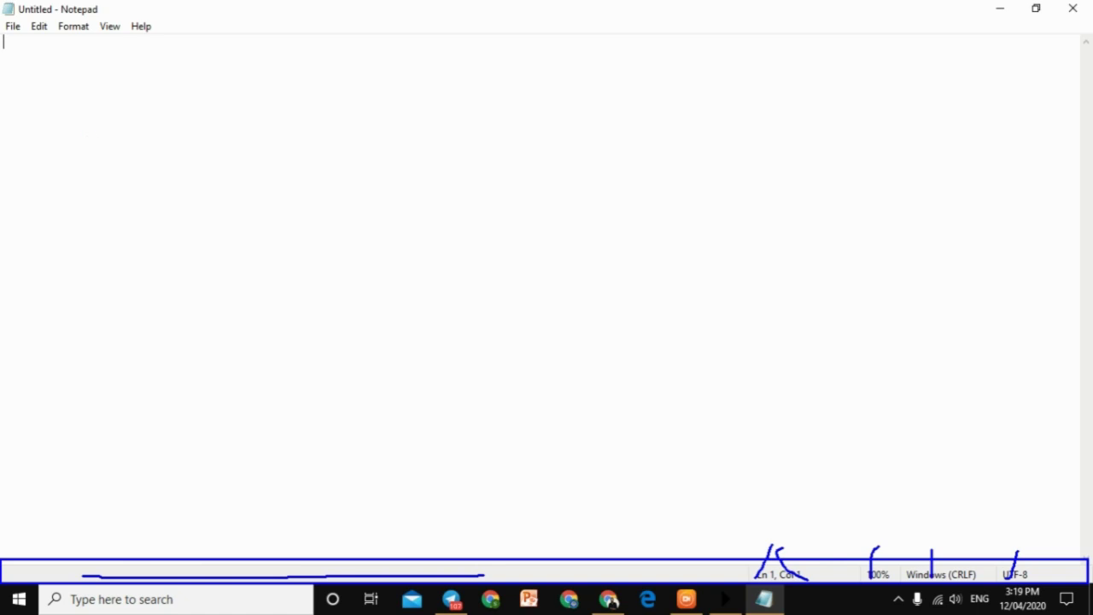
Handwrite "Status Bar" over the blank document with the screen pen, and clear all annotations.
drag(157, 235, 99, 339)
drag(237, 232, 309, 350)
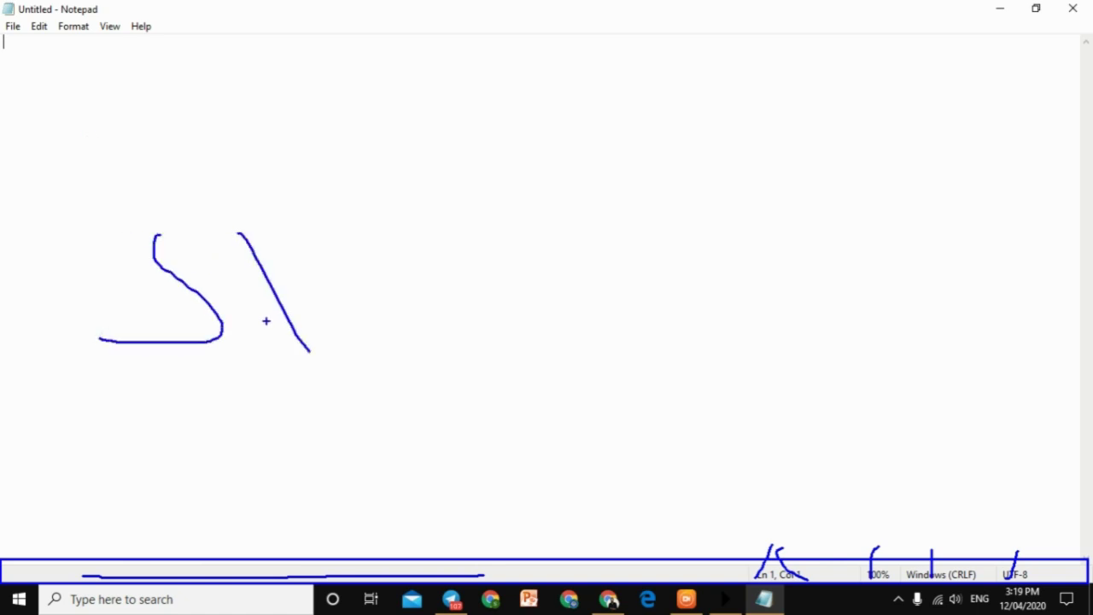
mouse_move(266, 317)
mouse_down()
mouse_move(326, 295)
mouse_move(353, 299)
mouse_move(359, 267)
mouse_move(430, 256)
mouse_move(437, 281)
mouse_move(424, 286)
mouse_up()
mouse_move(496, 226)
mouse_down()
mouse_move(527, 273)
mouse_move(608, 274)
mouse_move(487, 303)
mouse_up()
drag(258, 389, 664, 402)
mouse_move(719, 215)
mouse_down()
mouse_move(760, 281)
mouse_move(790, 284)
mouse_move(744, 290)
mouse_up()
mouse_move(857, 200)
mouse_down()
mouse_move(833, 232)
mouse_move(857, 229)
mouse_up()
mouse_move(842, 135)
mouse_down()
mouse_move(886, 241)
mouse_move(953, 251)
mouse_up()
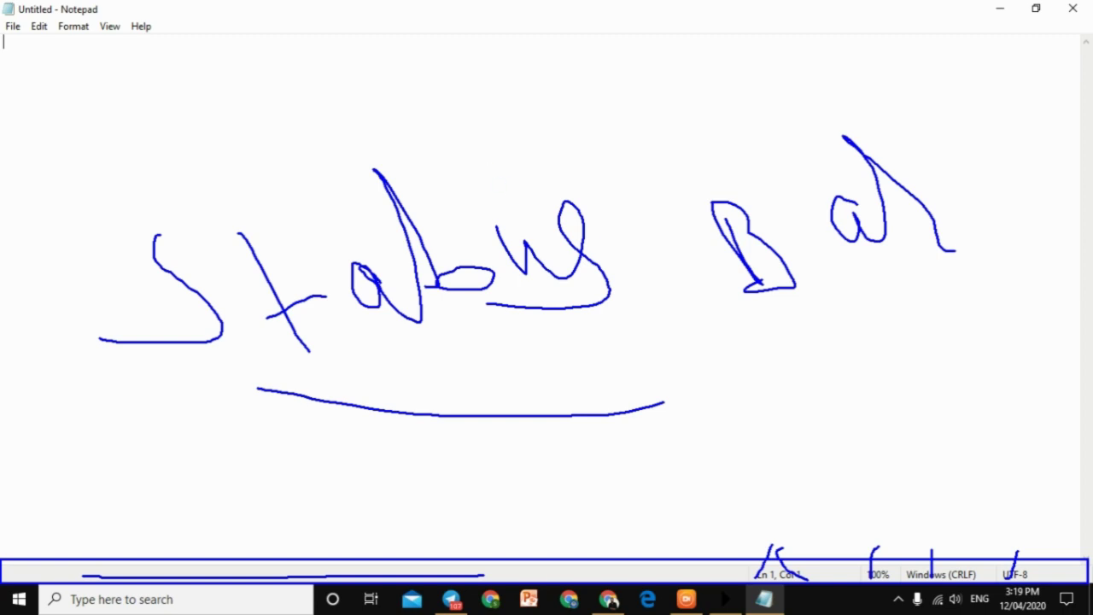
key(Escape)
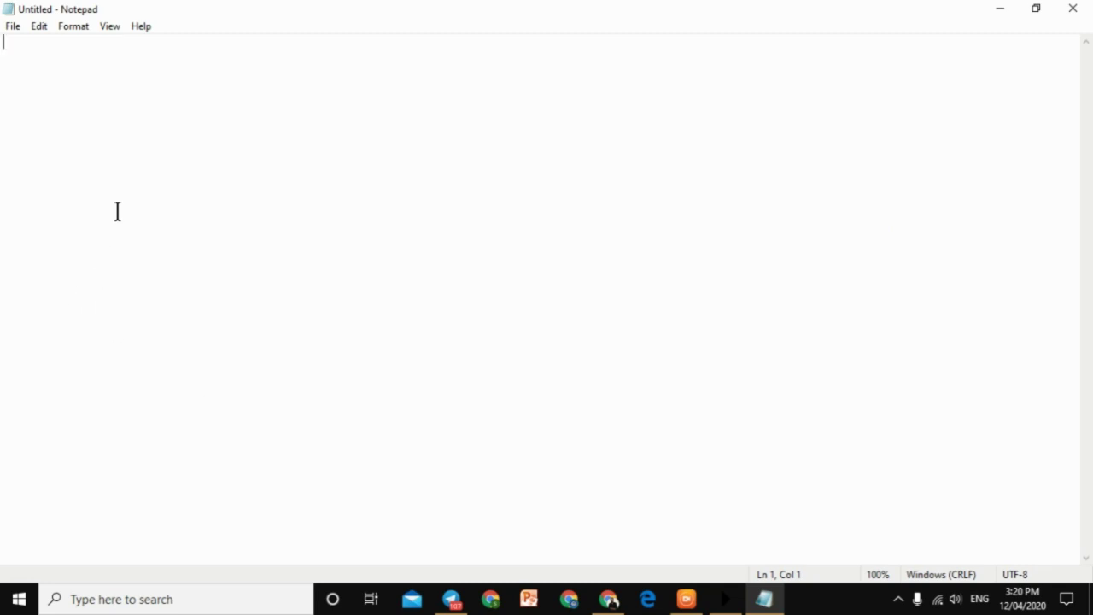
Enter three lines of sample text: "gbfdbbg b b fgfgfgdgfdgfhghfghgfhg", "rttrytrjrtmtrtr" and "tr".
text(gbfdbbg b b      )
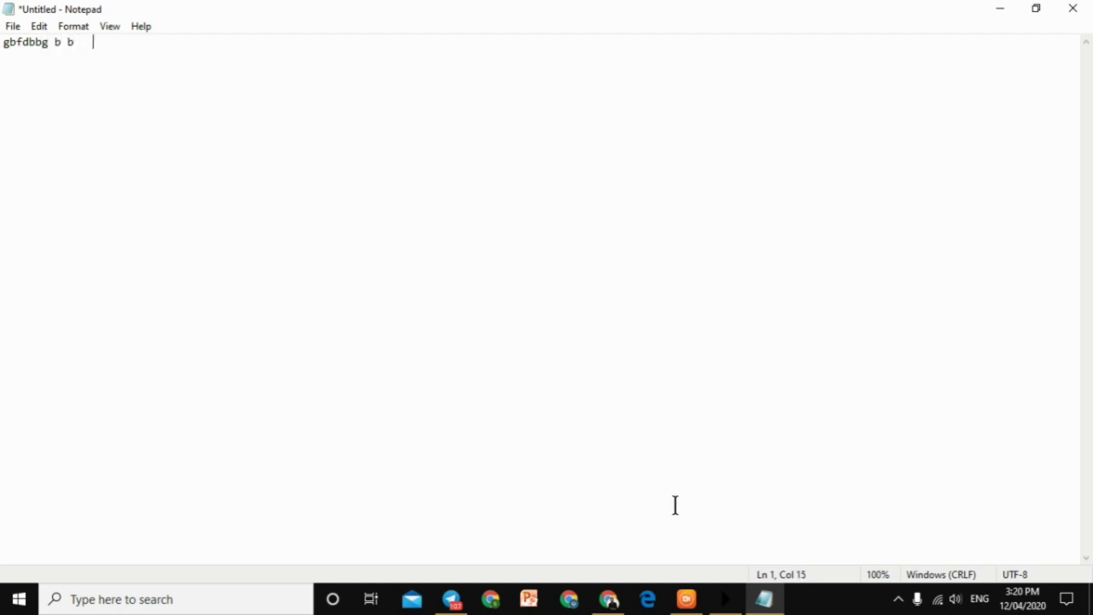
text(fgfgfgdgfdgfhghfghgfhg)
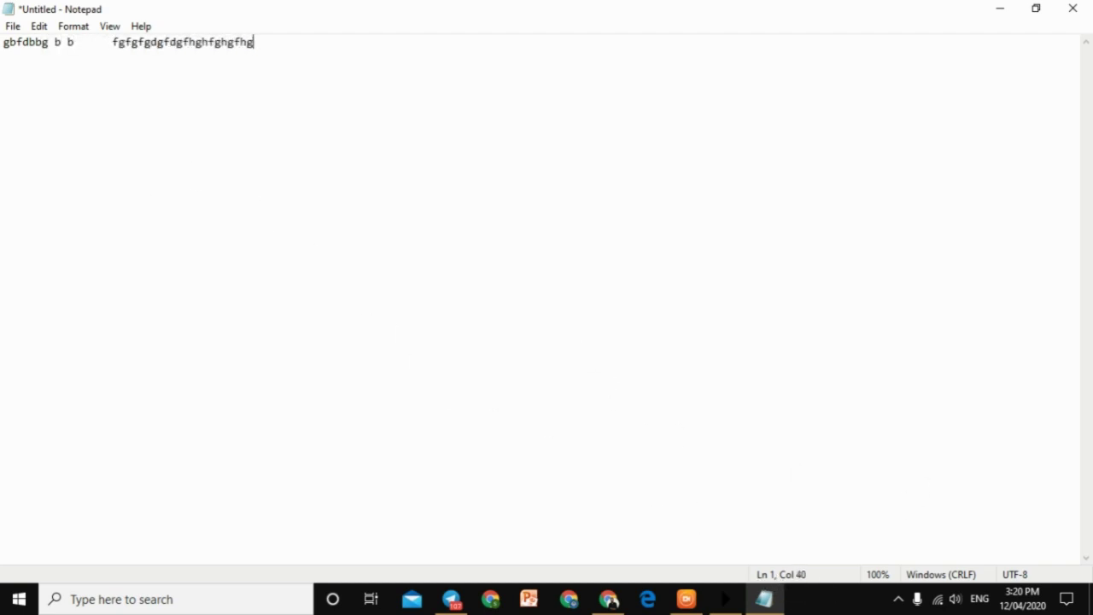
key(Return)
text(rttrytrjrtmtrtr)
key(Return)
text(tr)
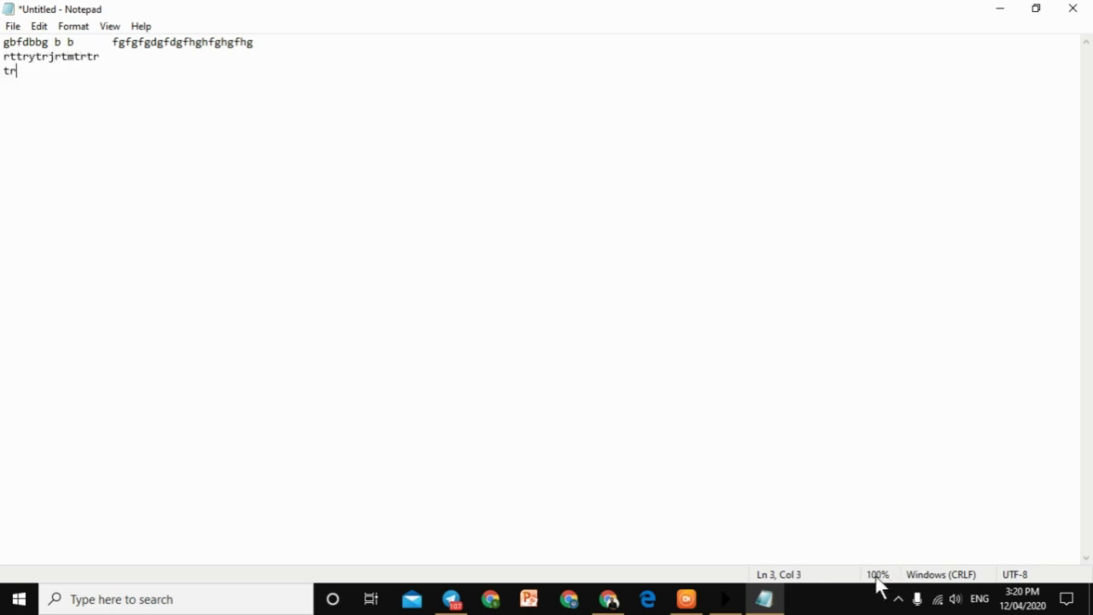
Zoom the document text in to 240% and return it to 100%.
ctrl+scroll(502, 274, up, 5)
ctrl+scroll(502, 274, up, 13)
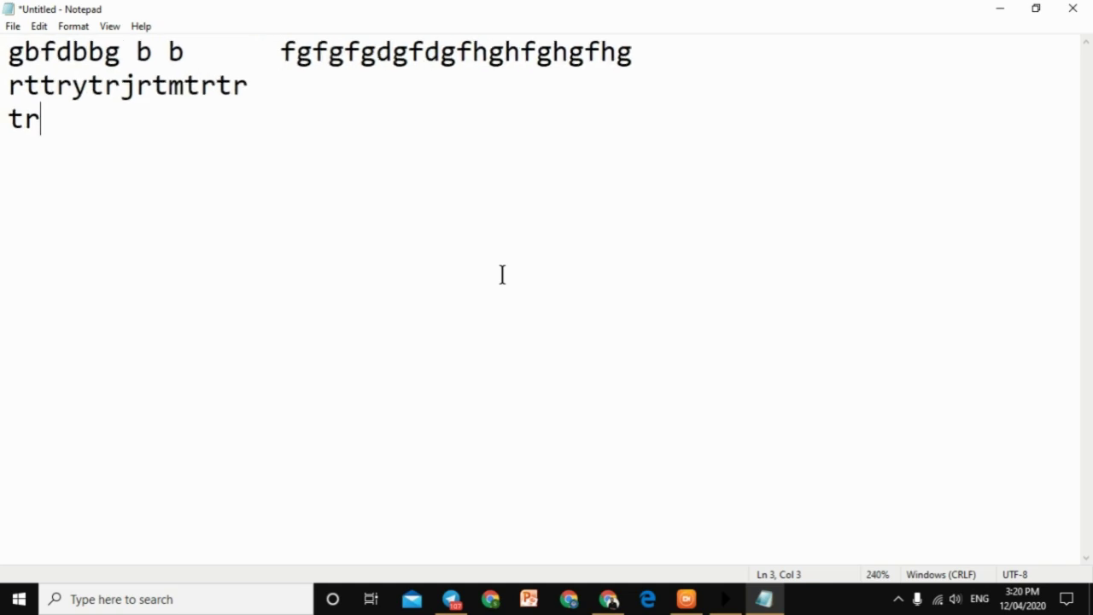
ctrl+scroll(492, 285, down, 5)
ctrl+scroll(493, 285, down, 15)
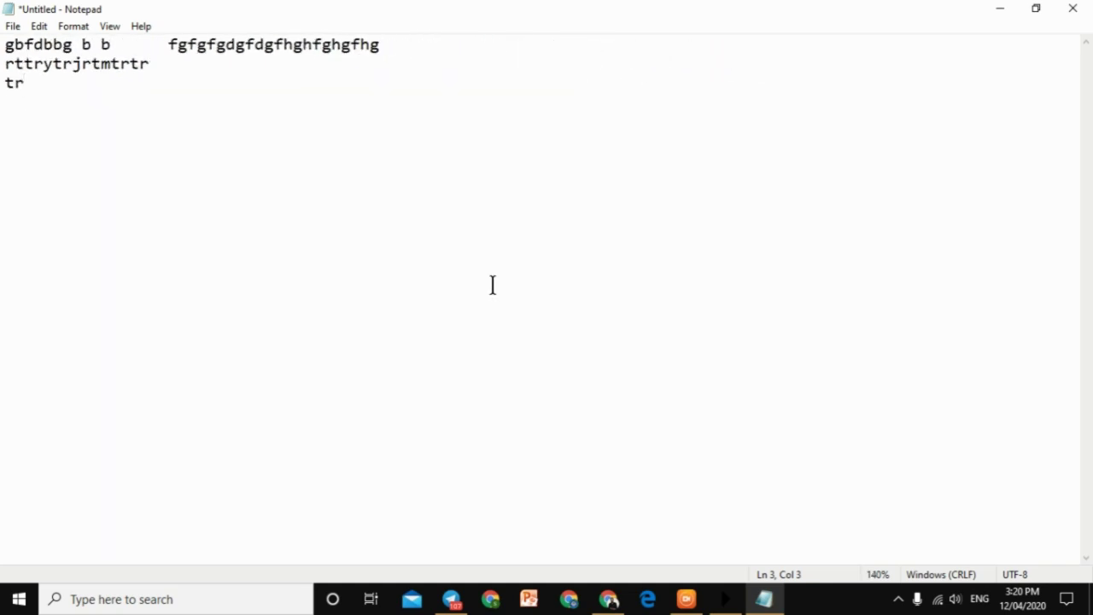
ctrl+scroll(492, 285, up, 3)
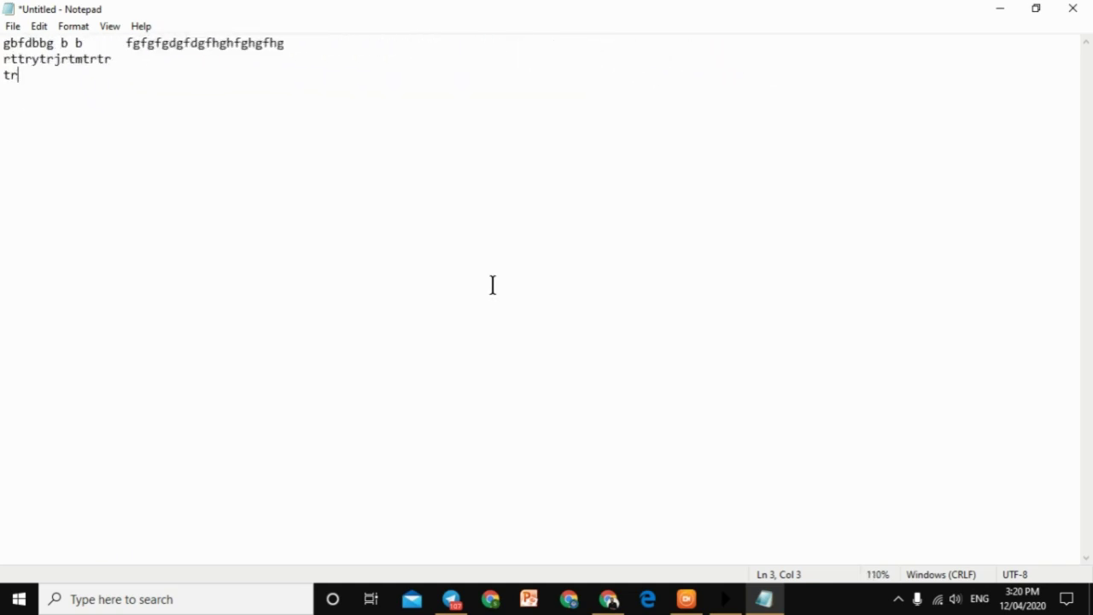
ctrl+scroll(493, 285, down, 1)
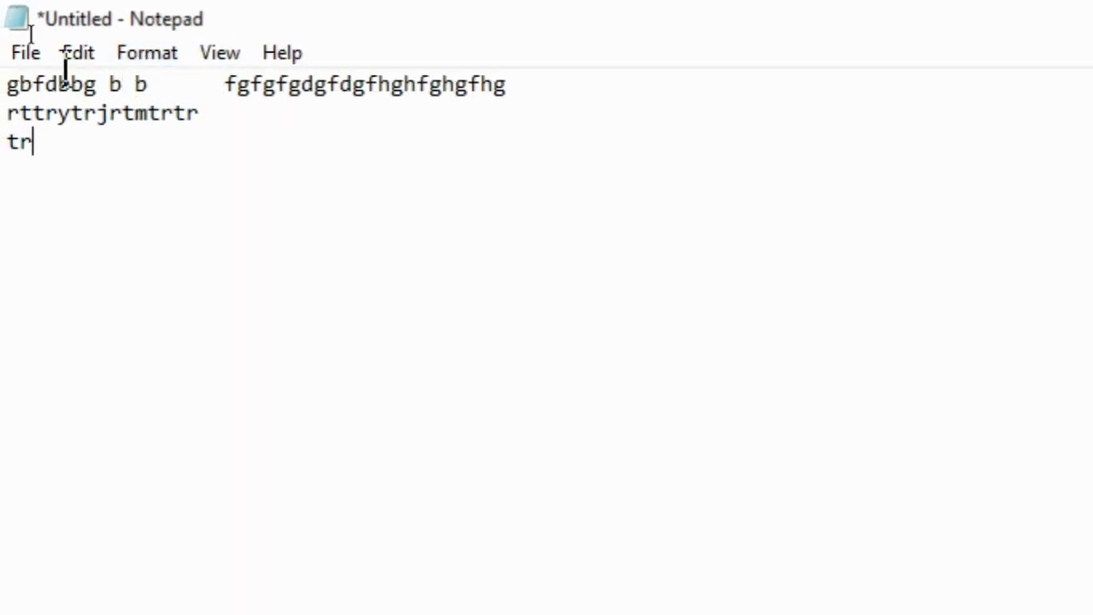
Save the document as a text file in the Documents folder, named with the owner's name followed by "official".
click(15, 55)
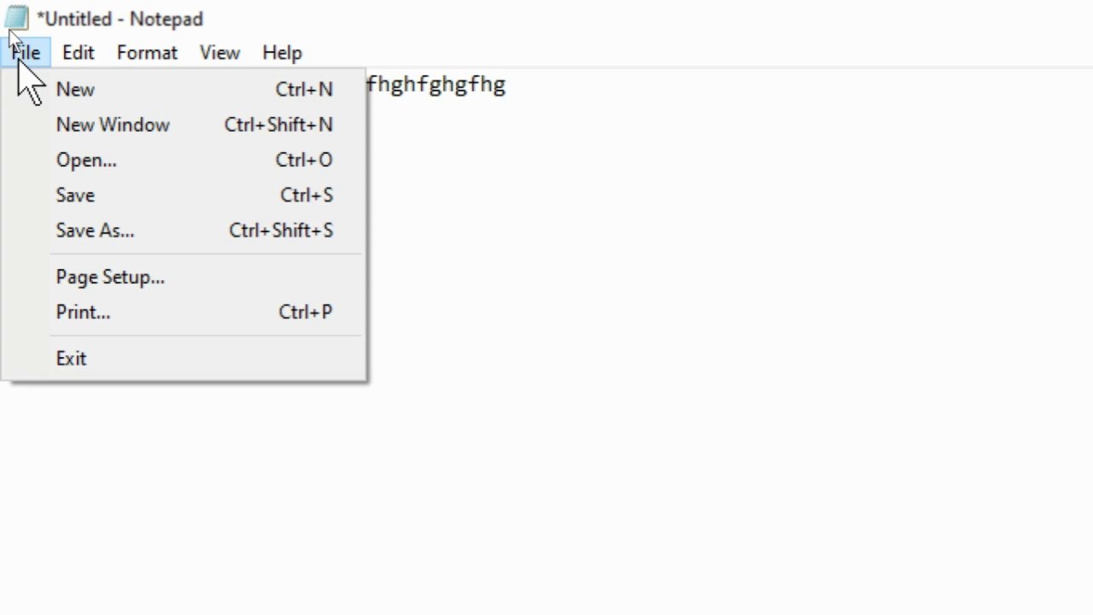
click(104, 203)
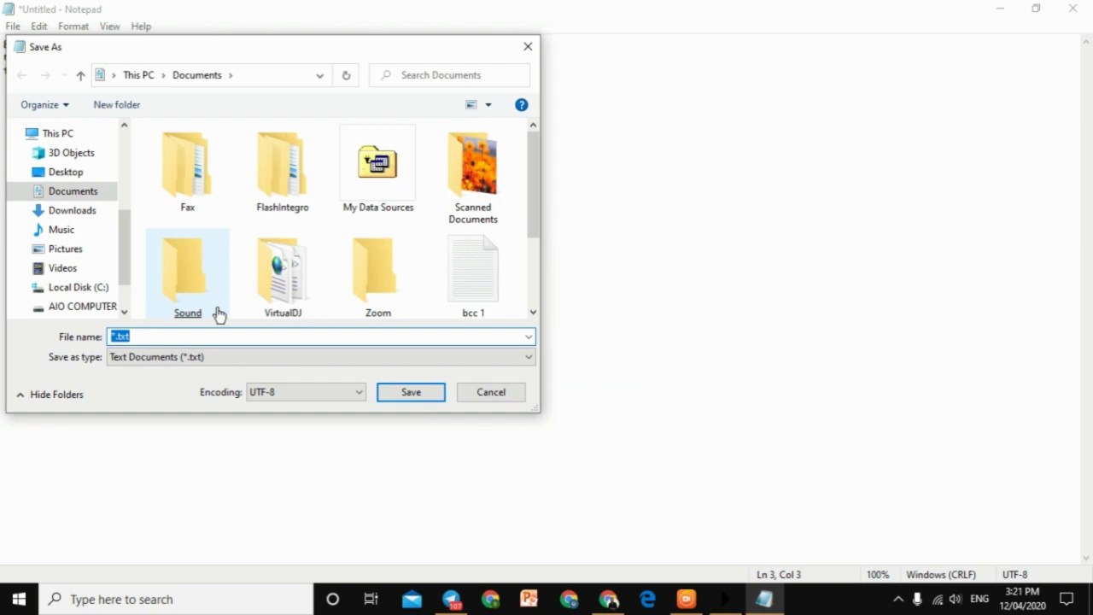
text(dk )
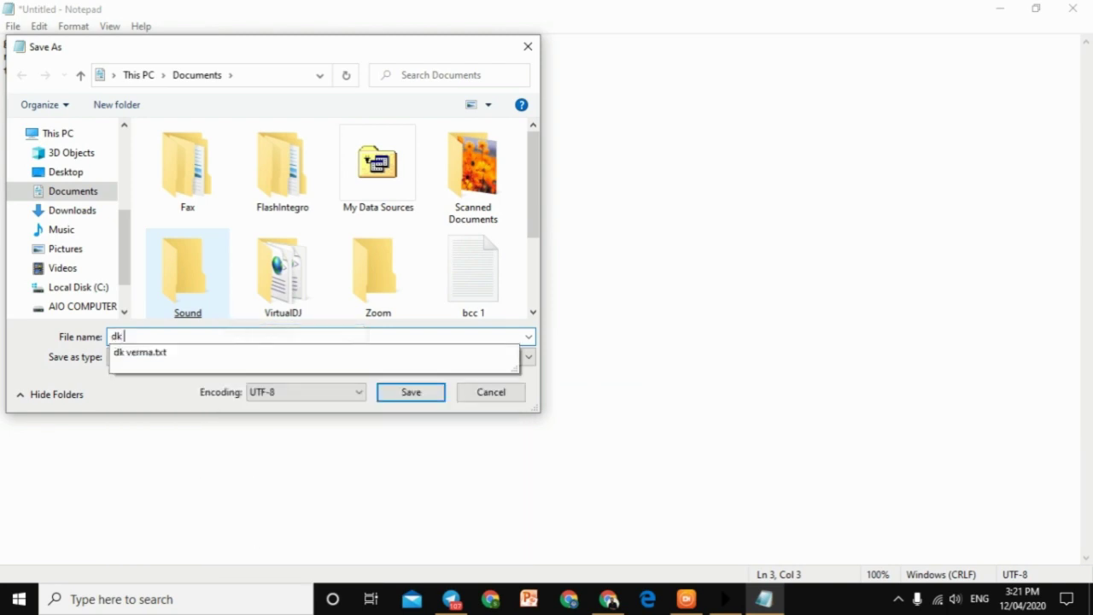
text(verma office)
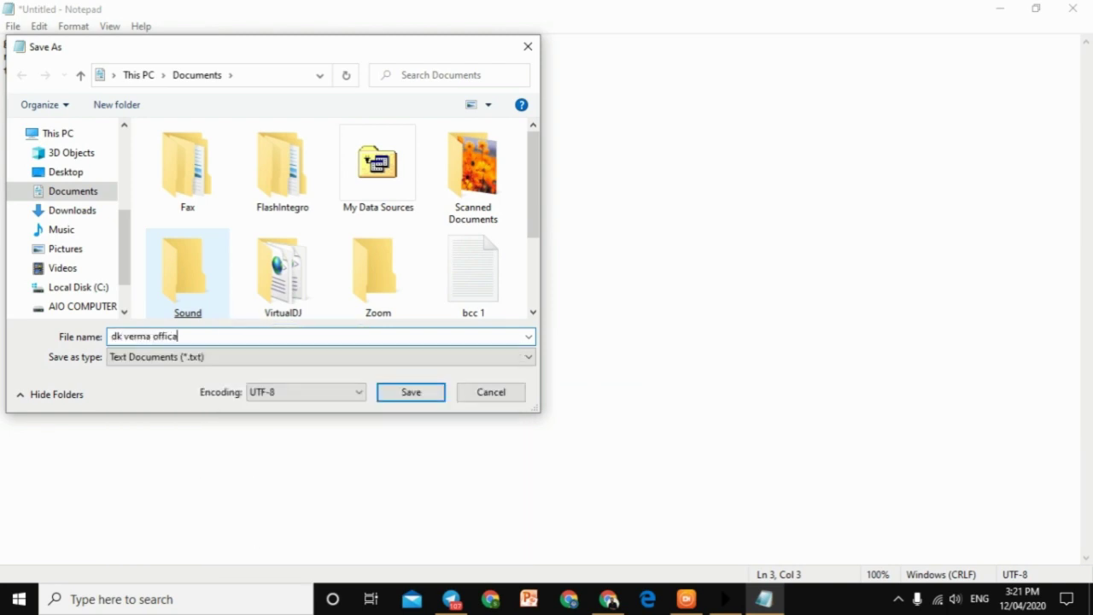
key(BackSpace)
text(ial)
click(395, 396)
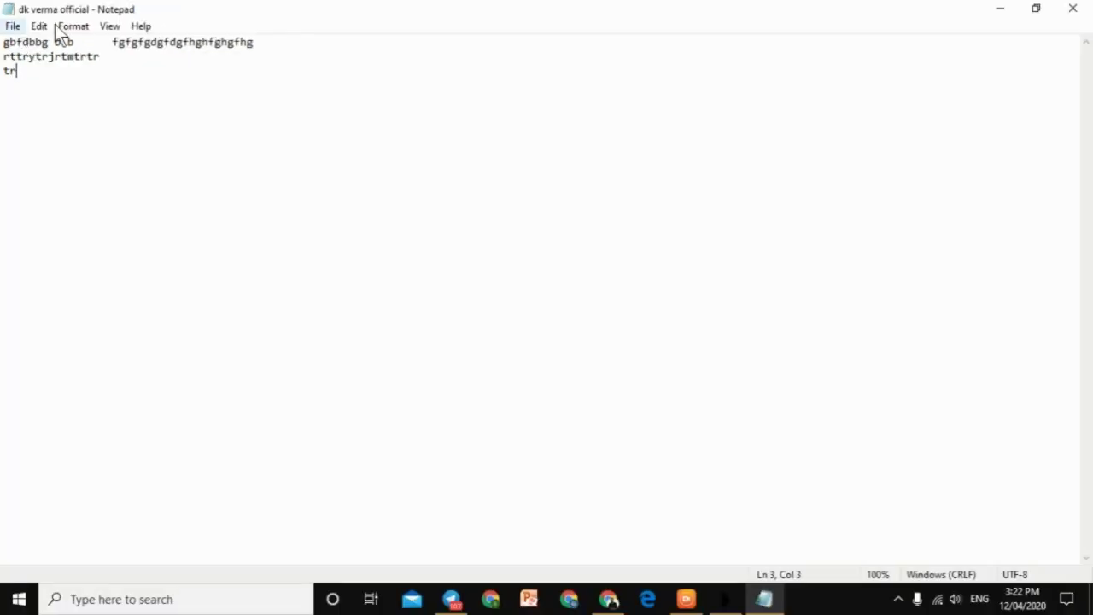
Minimize Notepad, reopen the newly saved text file from the Documents folder in File Explorer, and maximize its window.
click(997, 9)
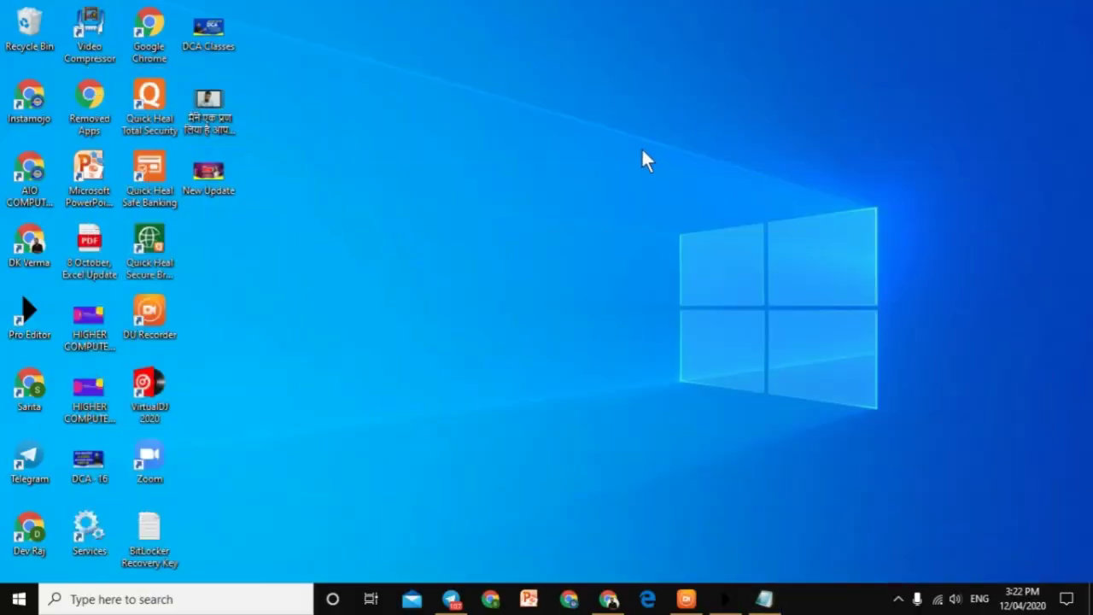
key(super+e)
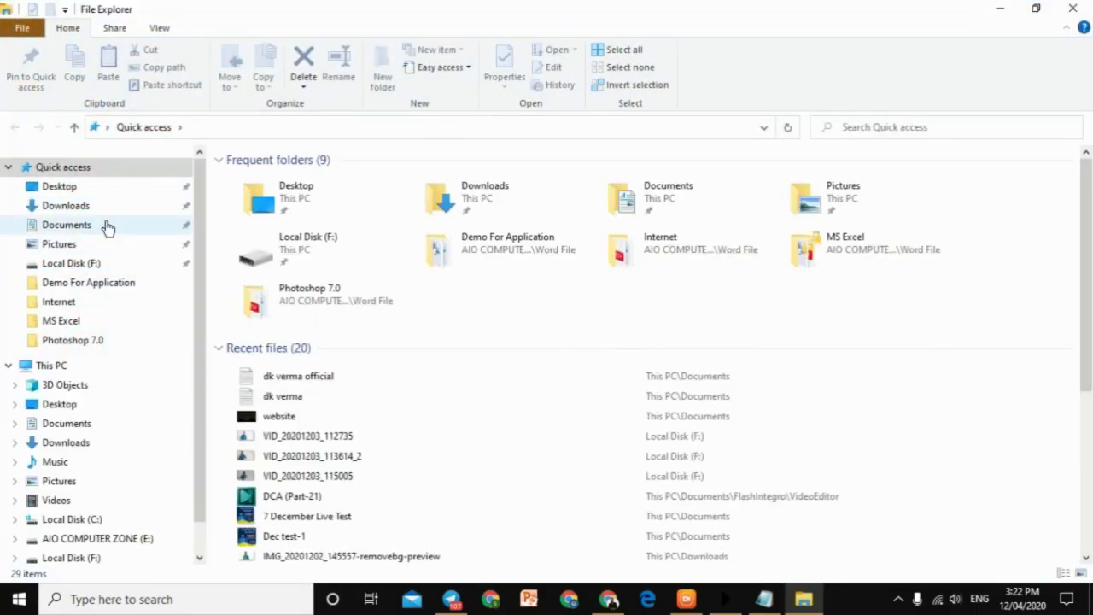
click(104, 225)
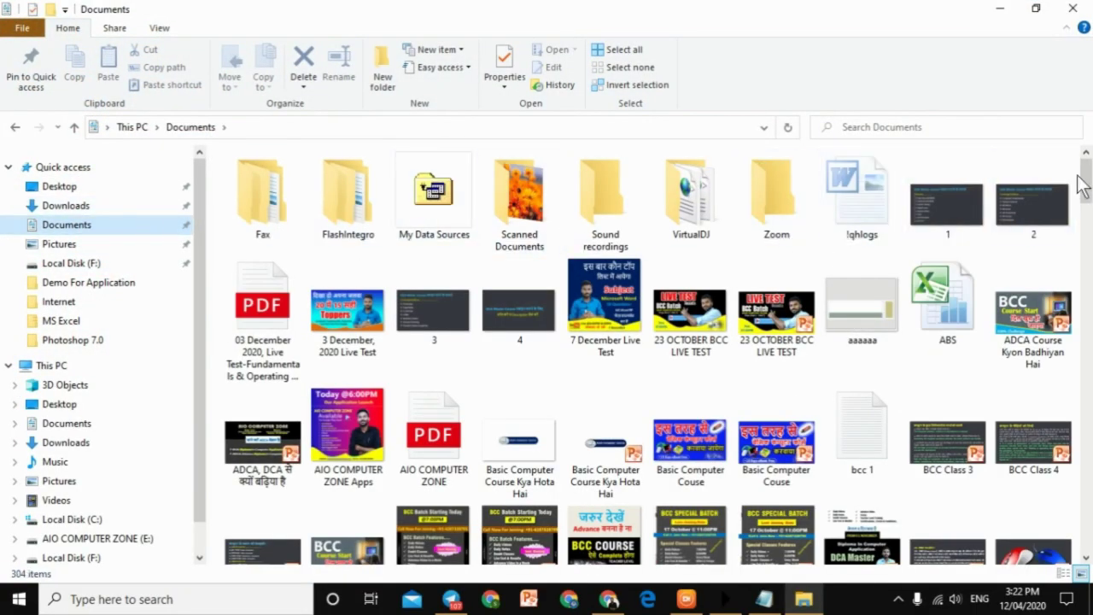
drag(1083, 184, 1084, 338)
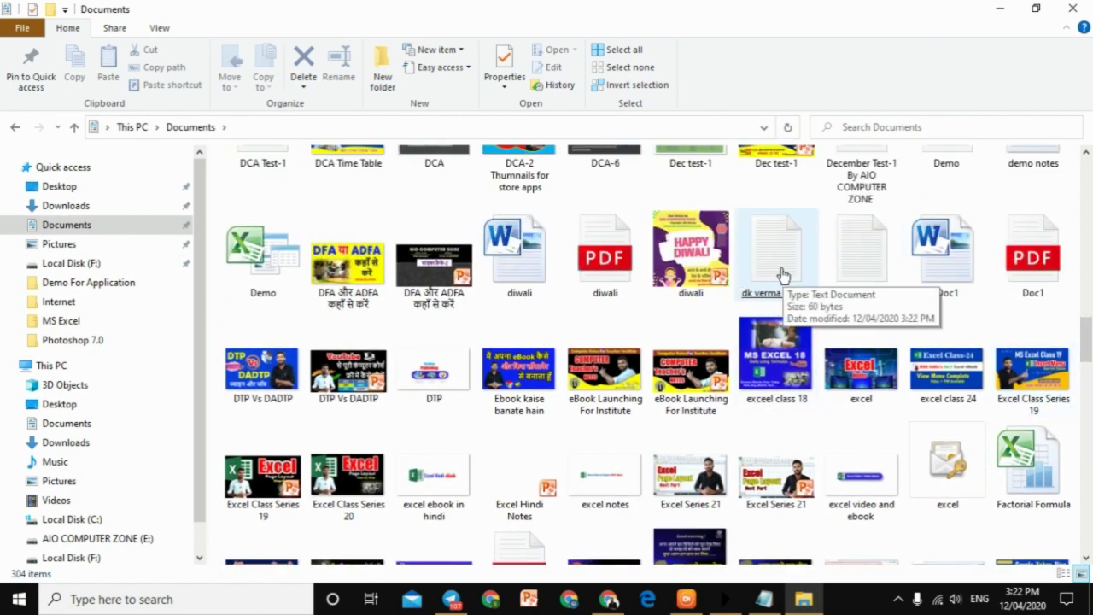
double_click(784, 275)
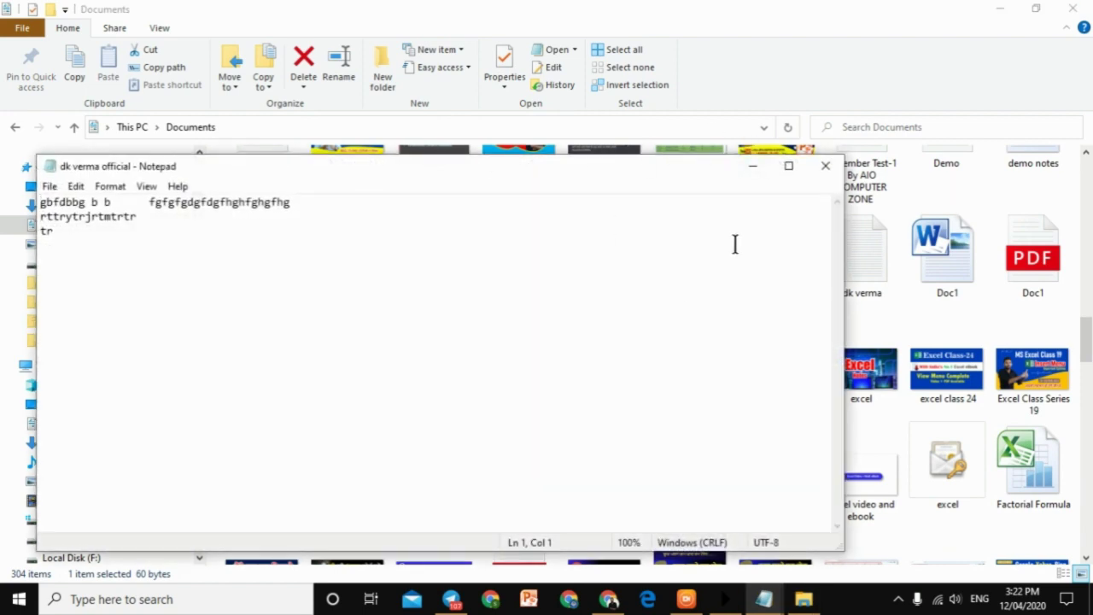
click(782, 173)
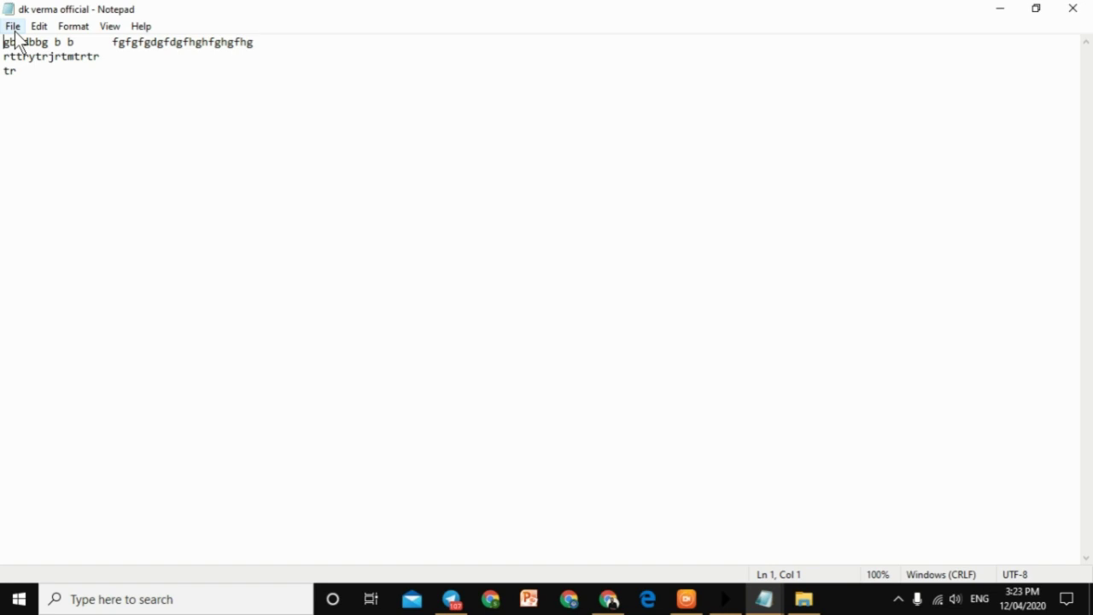
click(13, 26)
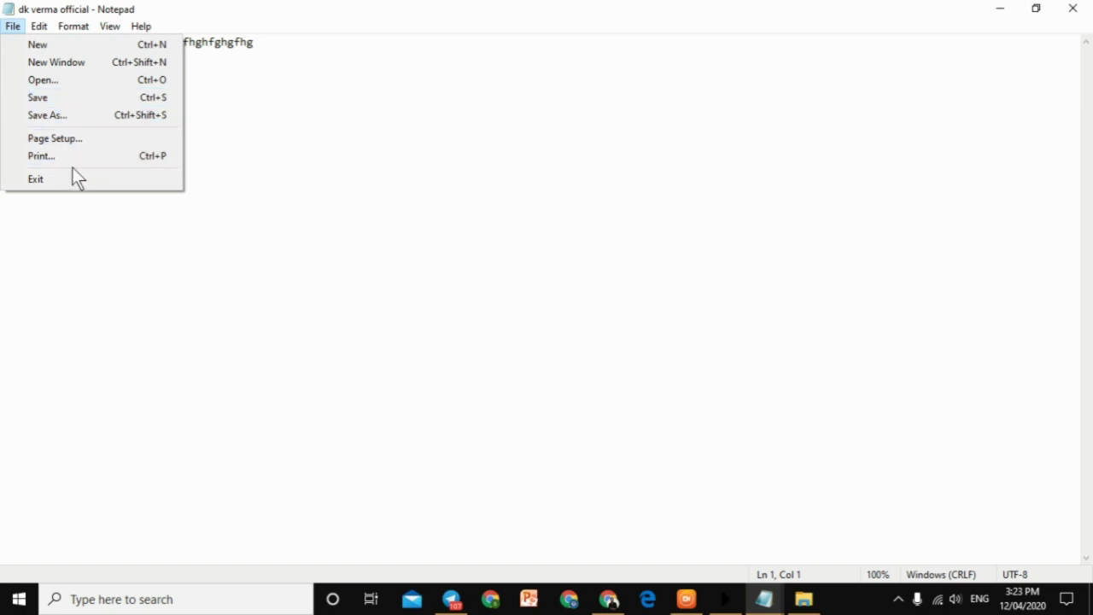
mouse_move(32, 29)
click(122, 275)
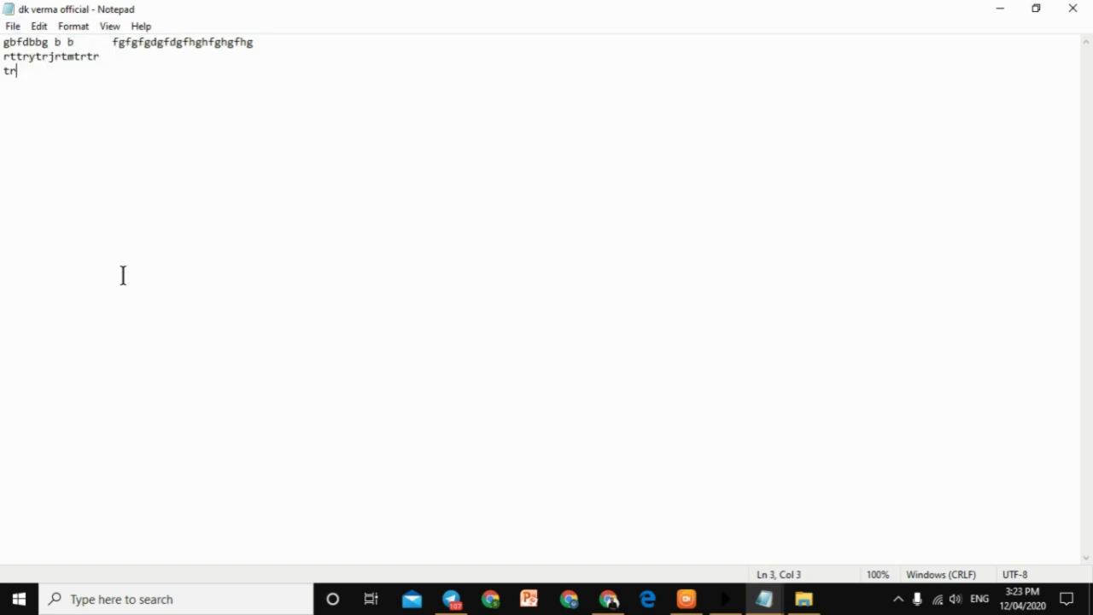
click(11, 29)
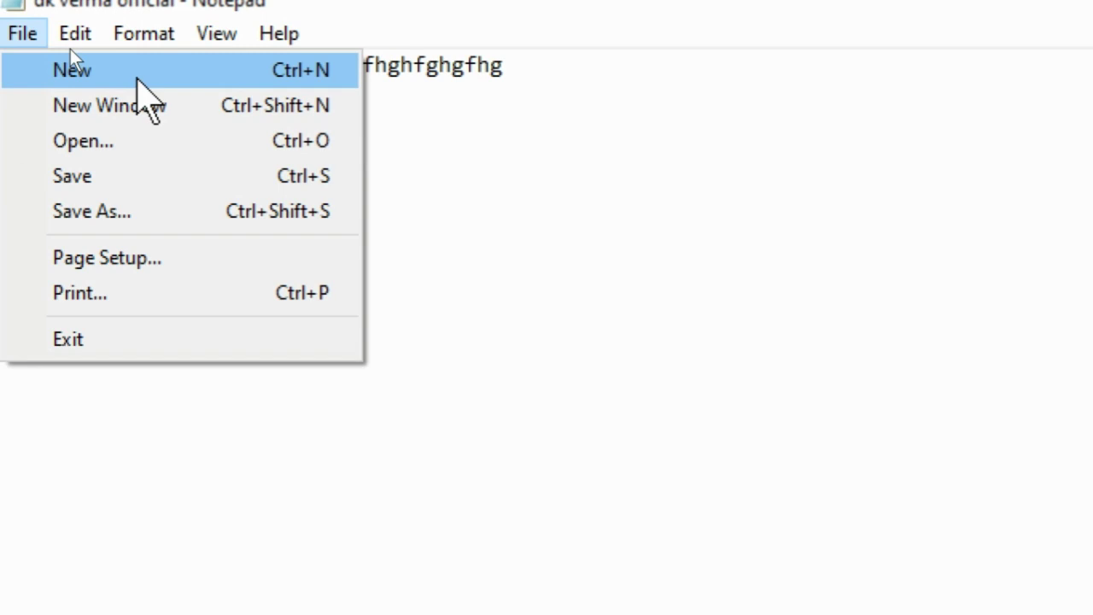
click(451, 100)
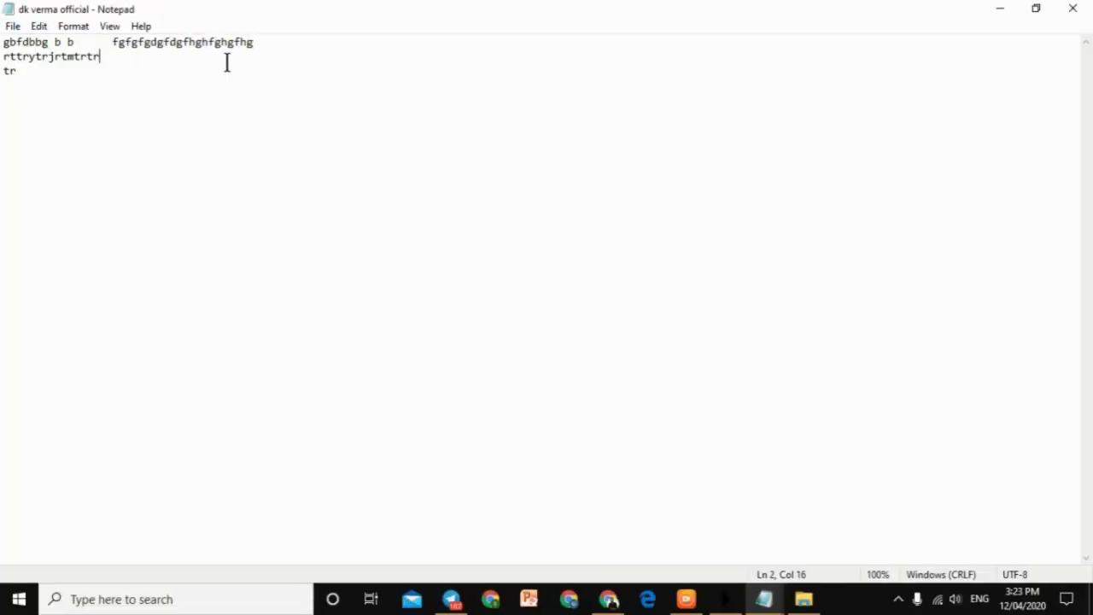
Append "ewdfwe rewrjew enerb ebrhjer ewbweeb uyewrb" to the second line of the document, keeping "tr" on the third line.
text(ewdfwe rewrjew)
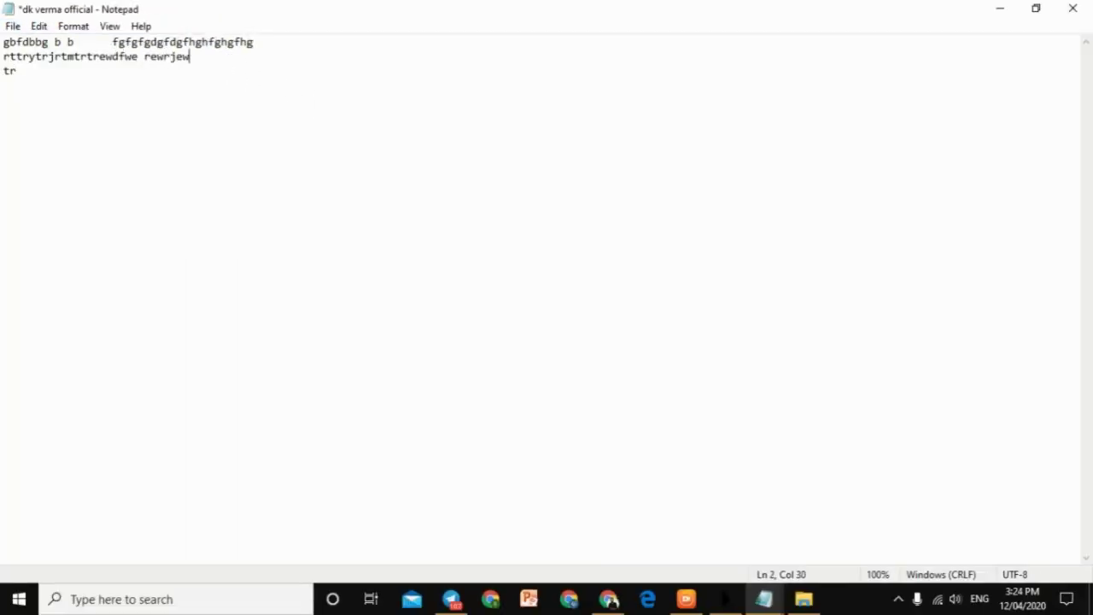
text( enerb ebrhjer ewbweeb uyewrb)
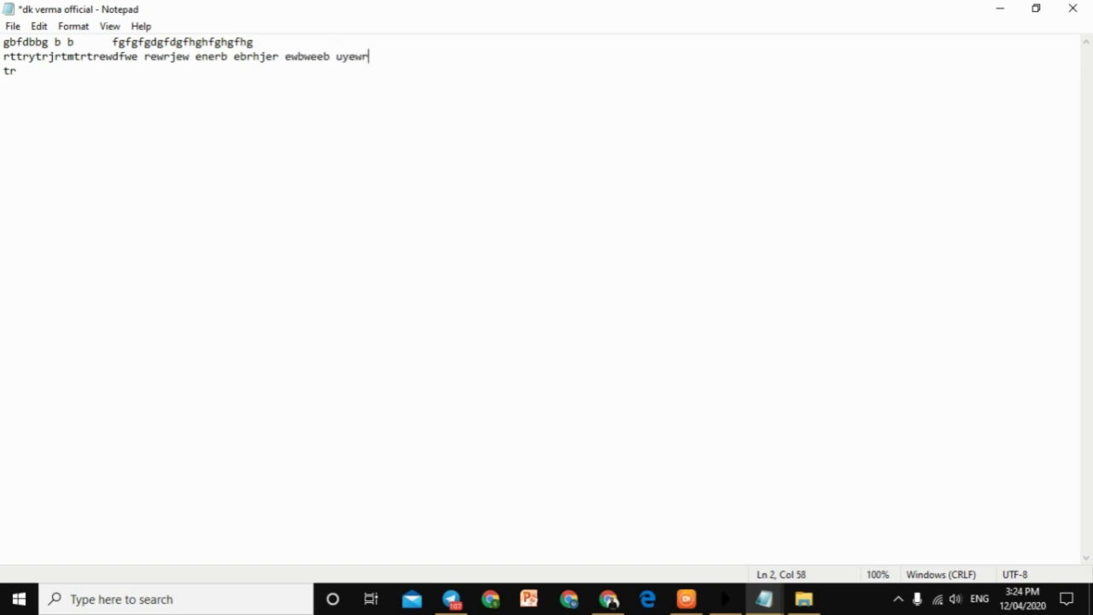
key(alt+space)
key(Escape)
key(Return)
text(tr)
Start a new blank document, saving the changes to the current text file.
click(13, 27)
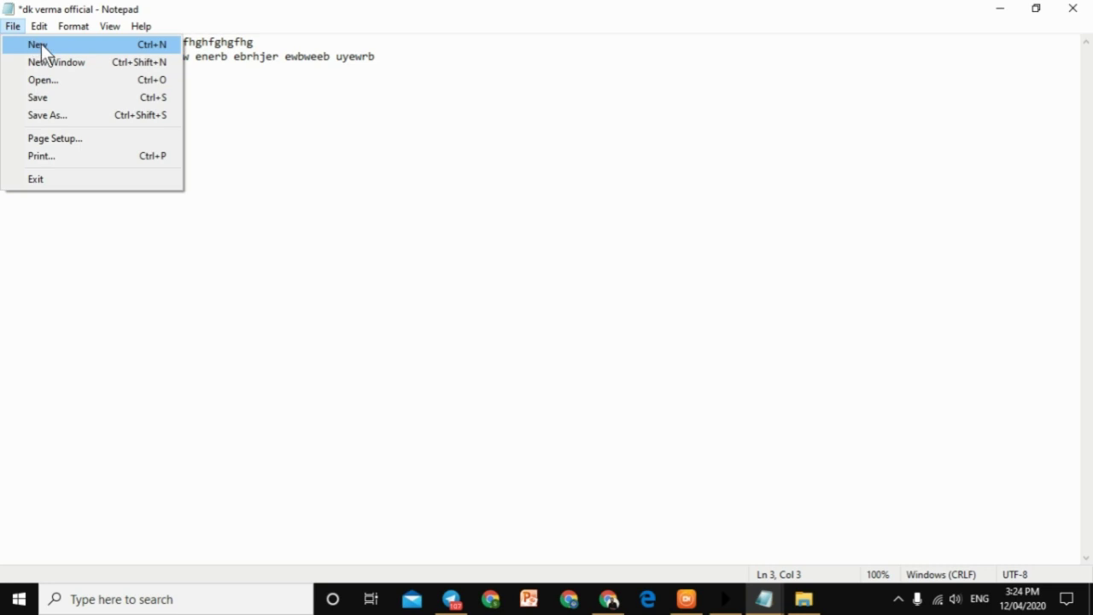
click(38, 45)
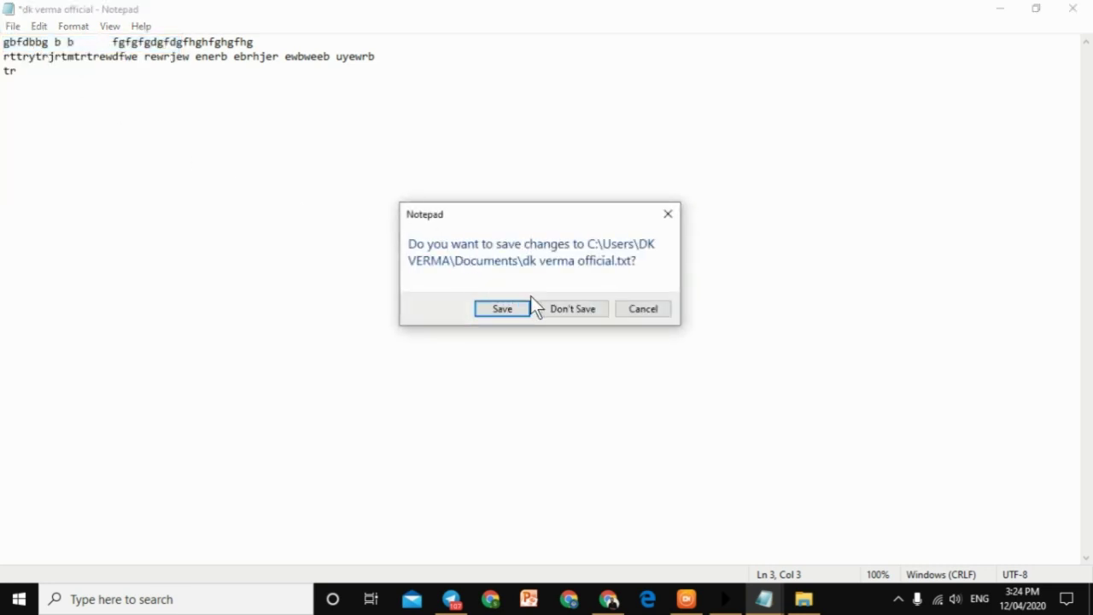
drag(529, 214, 528, 313)
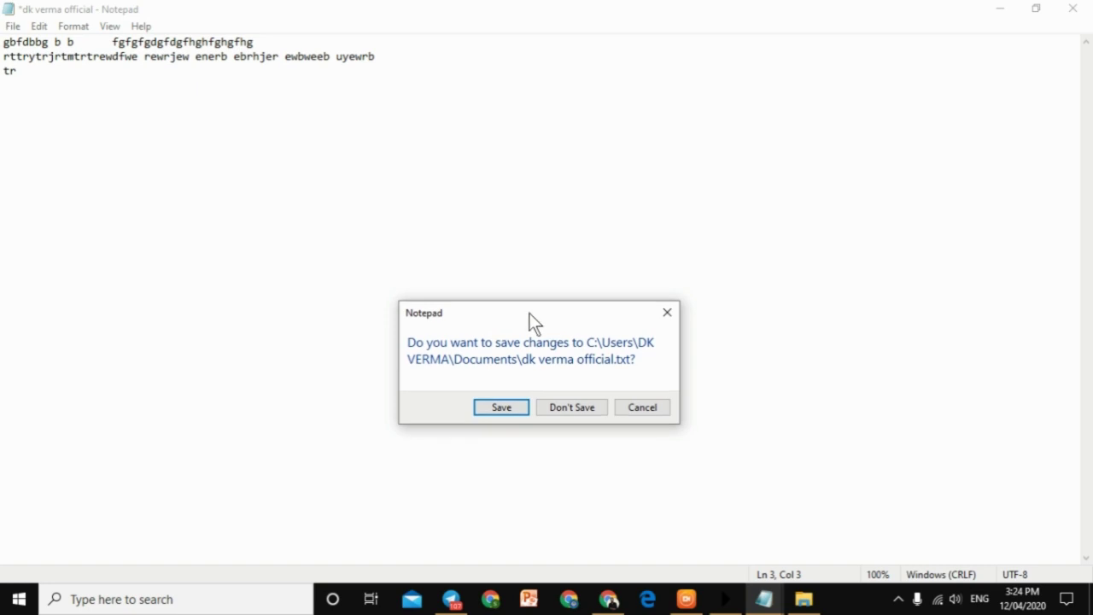
click(56, 70)
click(501, 407)
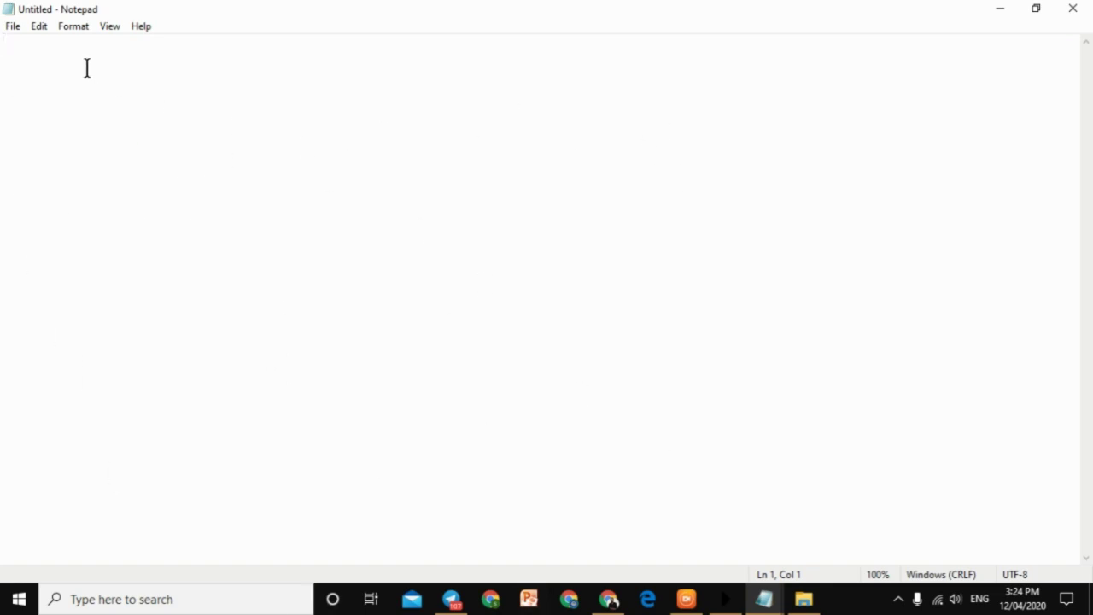
click(18, 28)
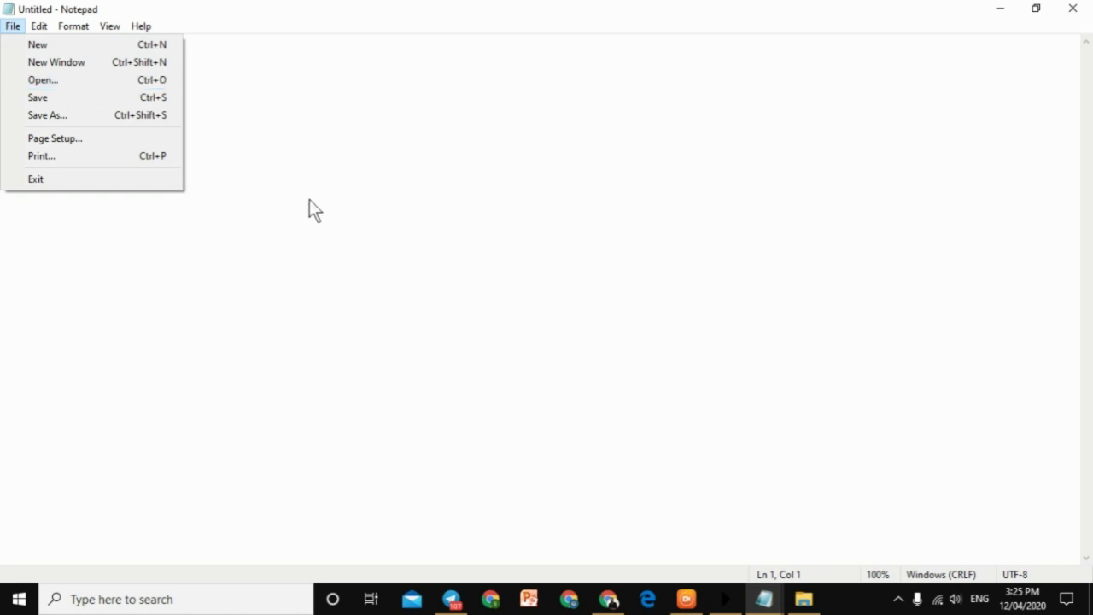
click(357, 227)
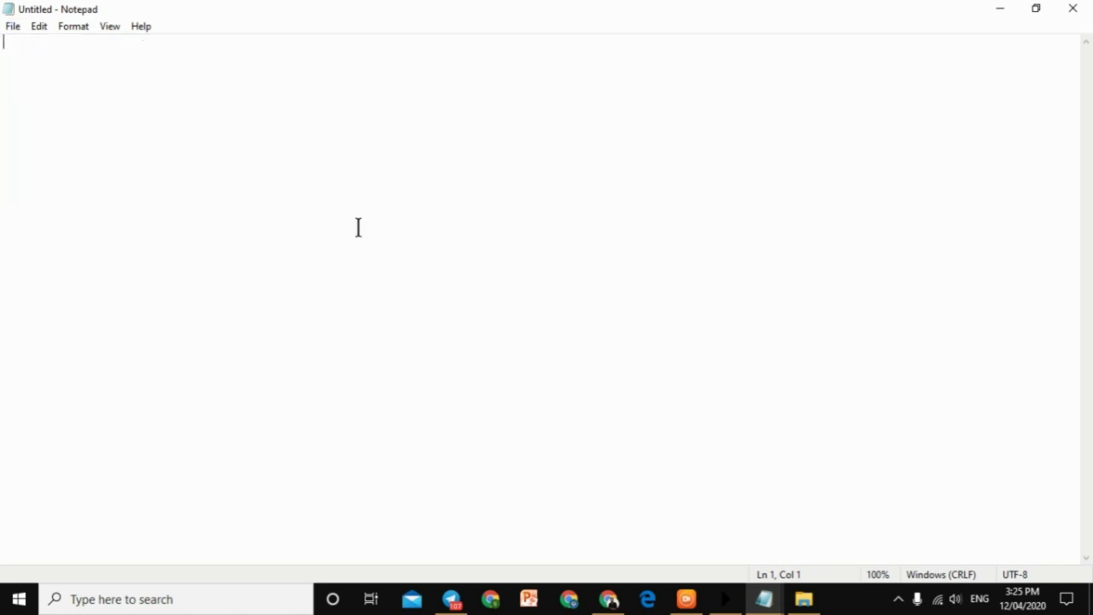
click(12, 26)
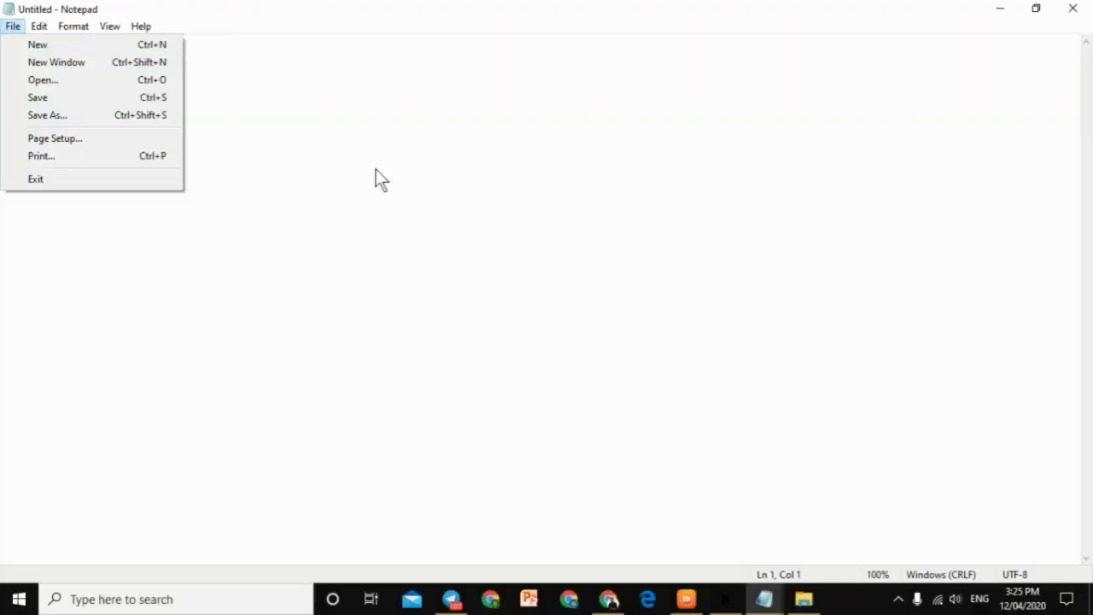
click(381, 179)
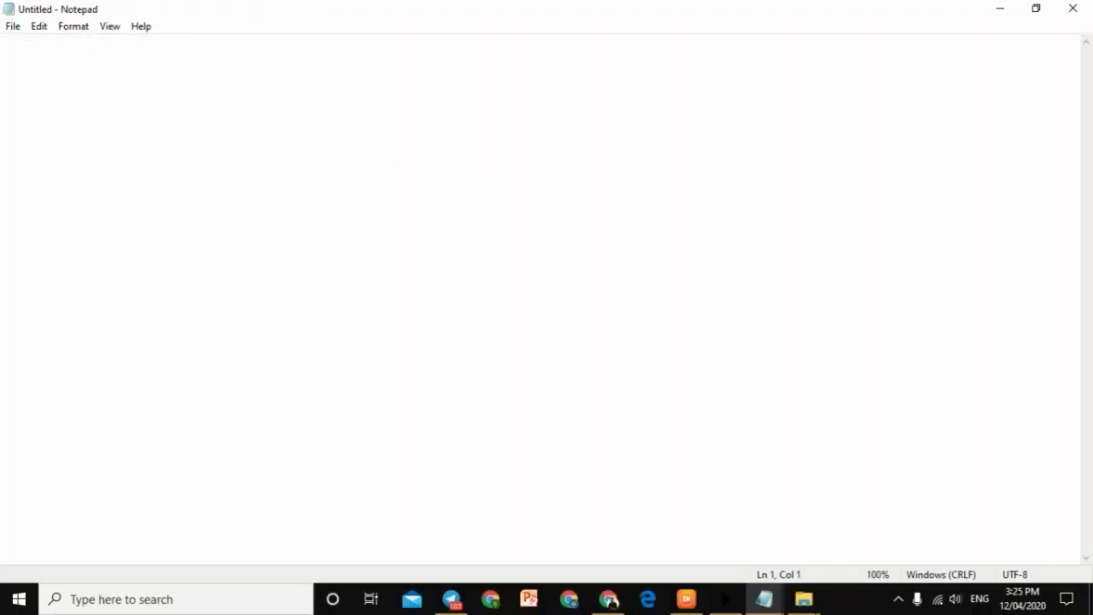
Preview the open Notepad windows and enter "erdrte fdtre gf" in the untitled document.
mouse_move(771, 603)
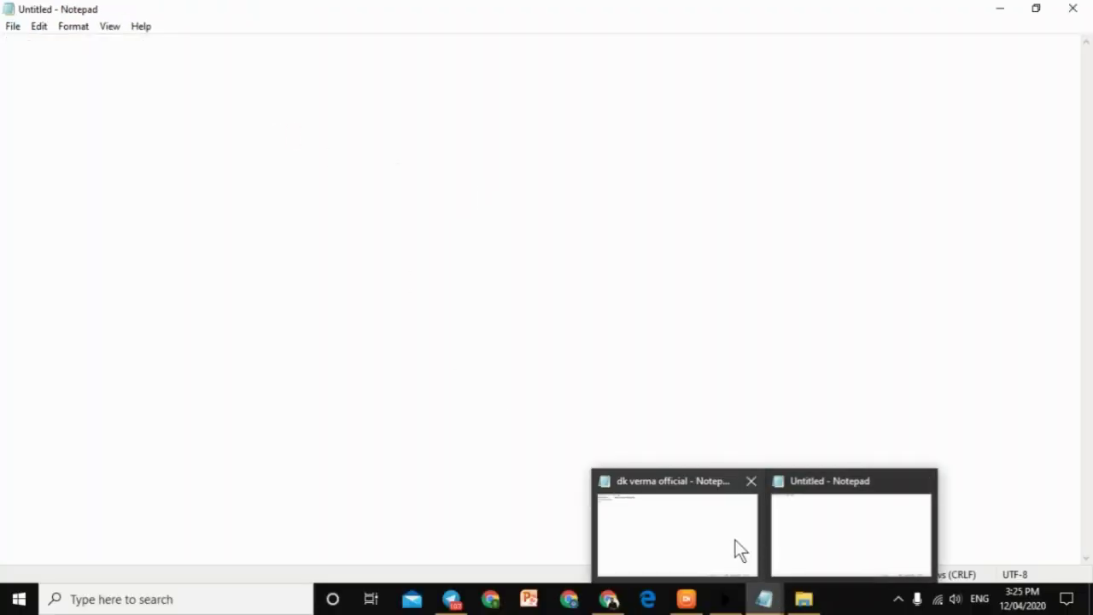
mouse_move(677, 516)
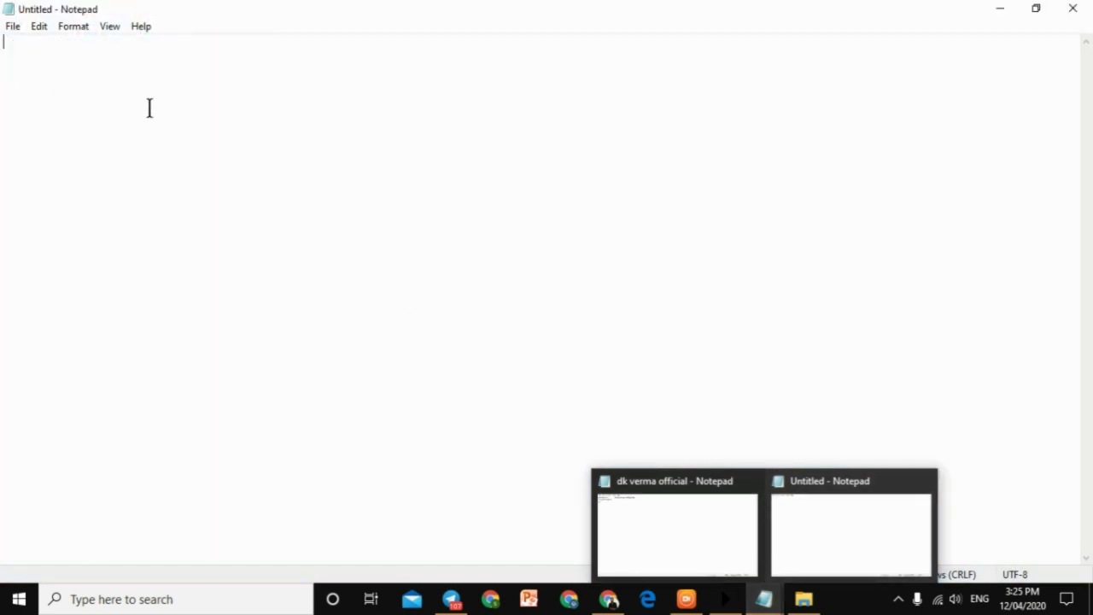
text(erdrte fdtre  gf)
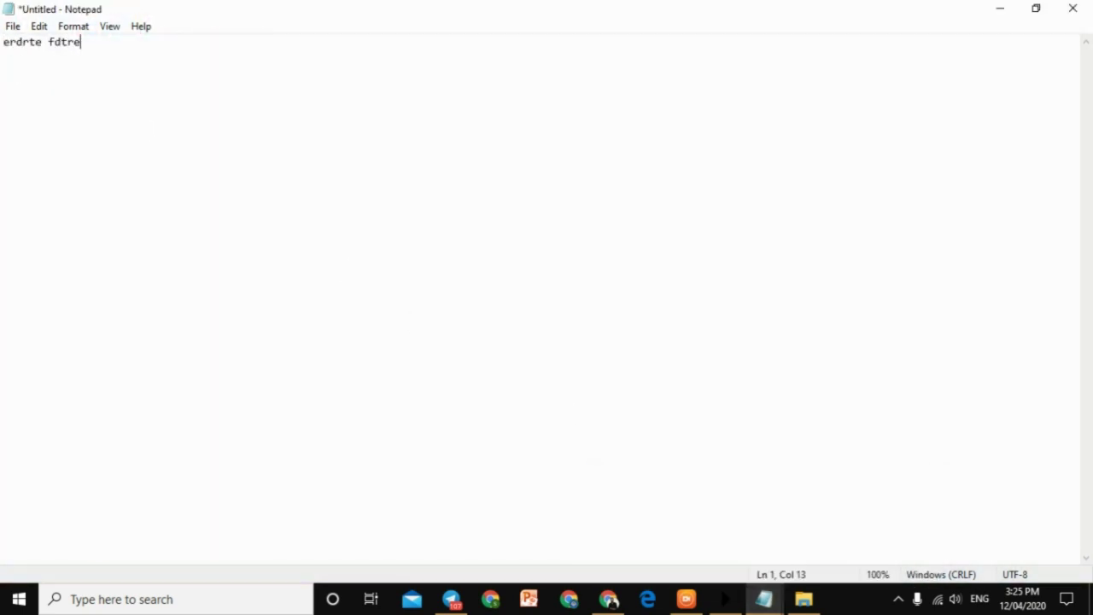
Open a second blank Notepad window, move it slightly, and close it.
click(13, 27)
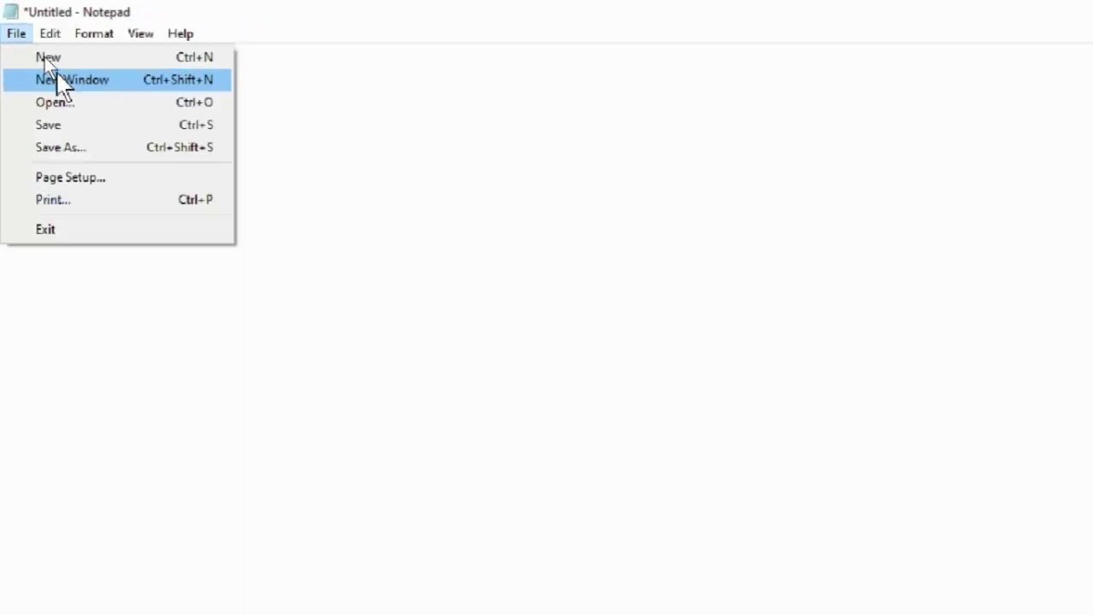
click(59, 79)
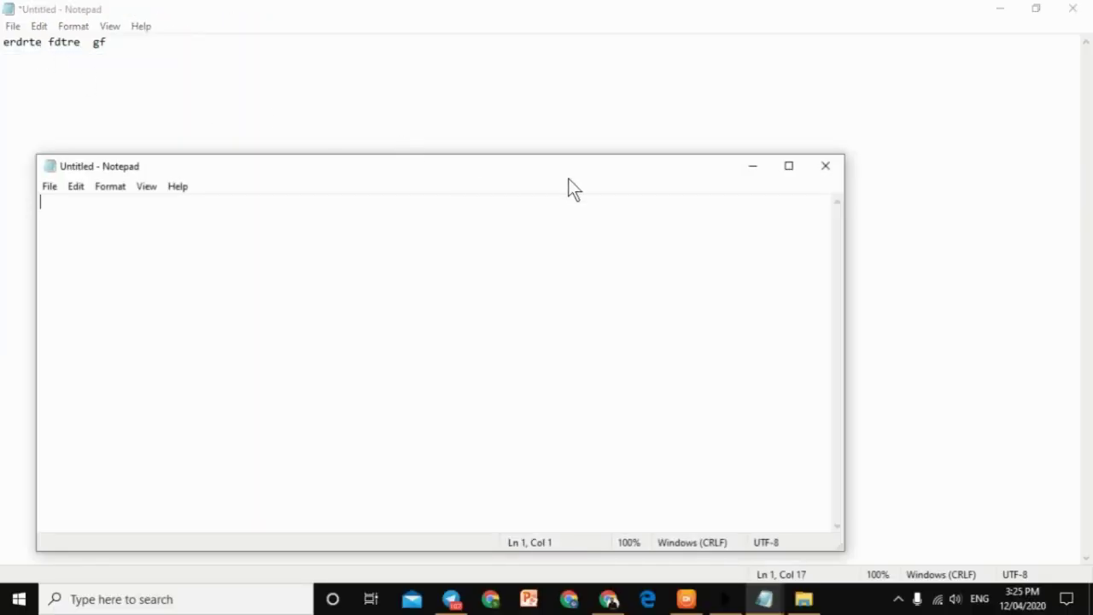
drag(569, 179, 619, 177)
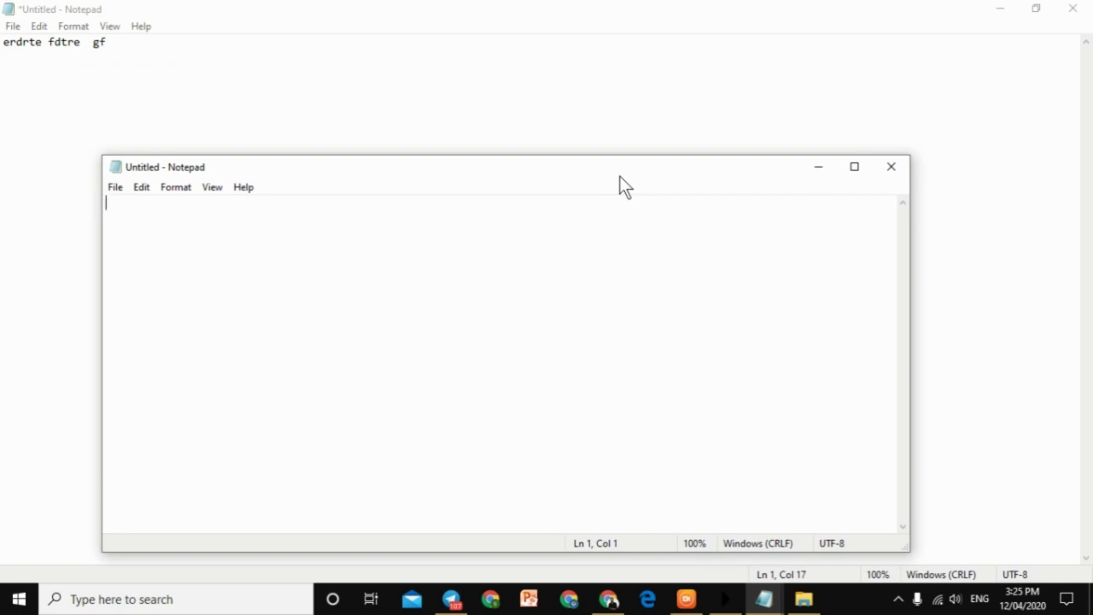
click(891, 166)
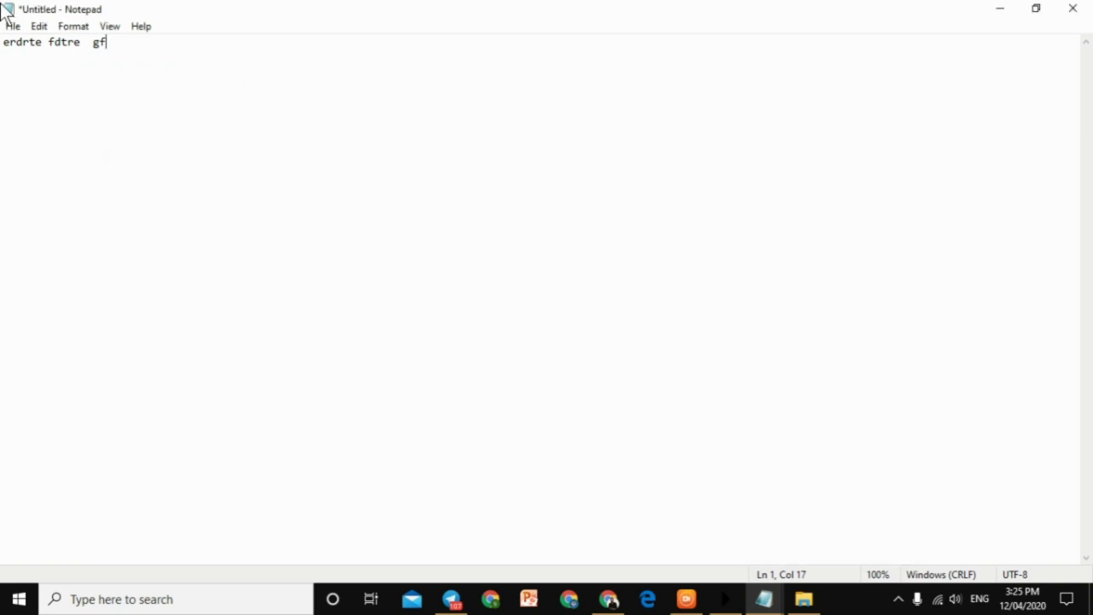
Try to start a new document in place of the unsaved text, and cancel the save prompt.
click(12, 26)
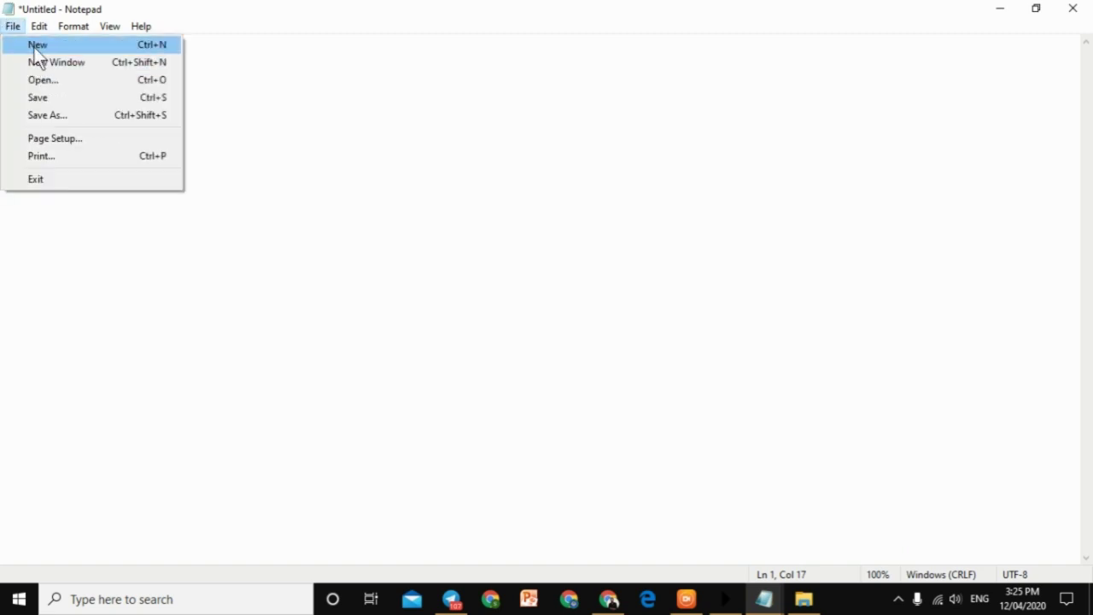
click(34, 45)
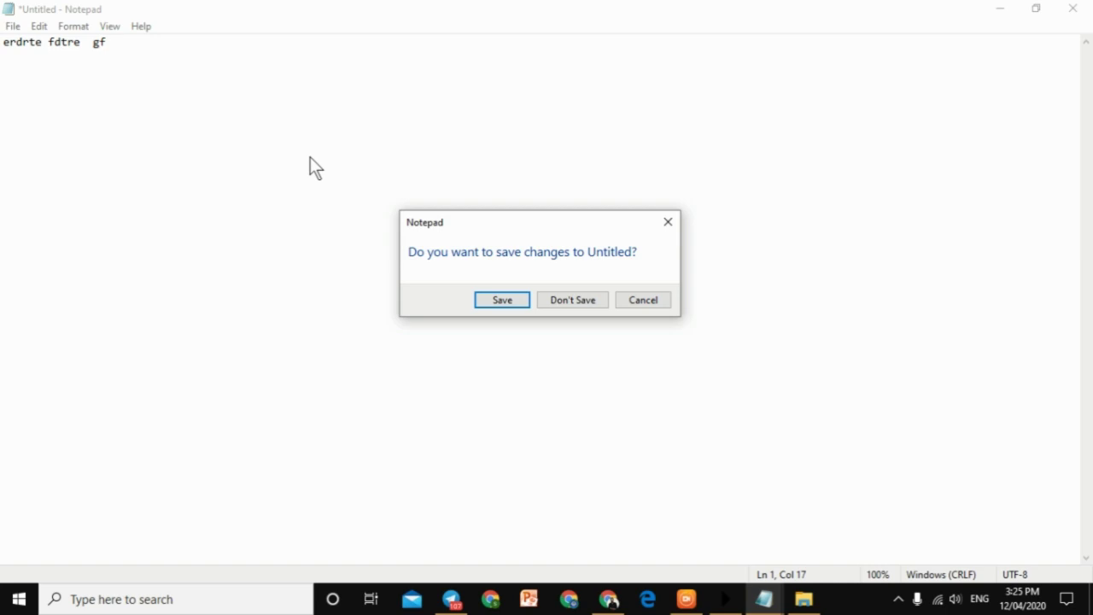
click(678, 218)
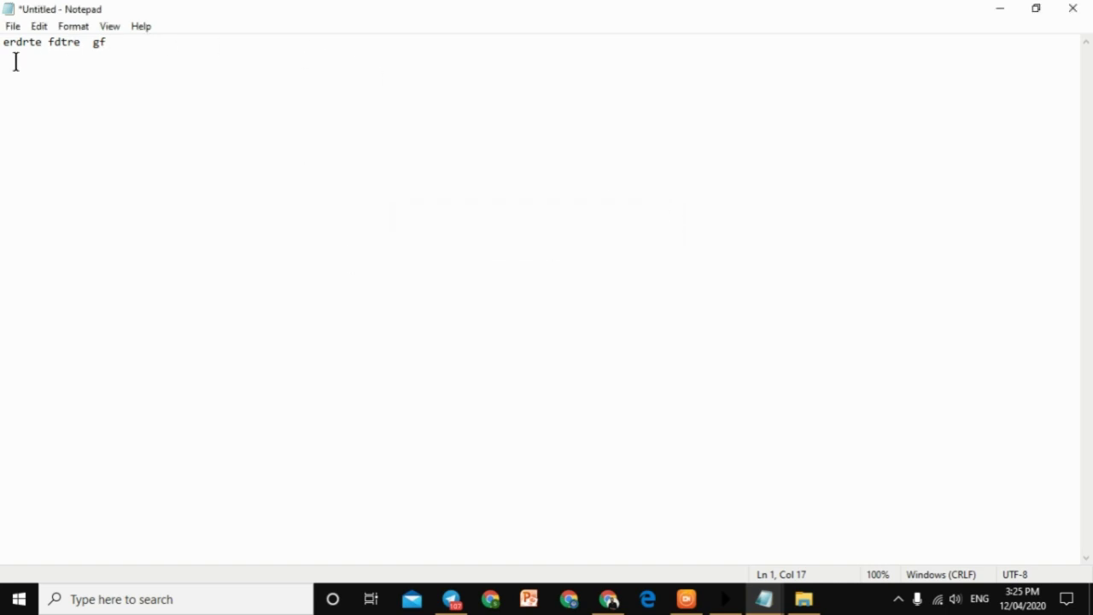
Open a separate blank window while keeping the untitled document open, and close the extra window.
click(15, 27)
click(50, 63)
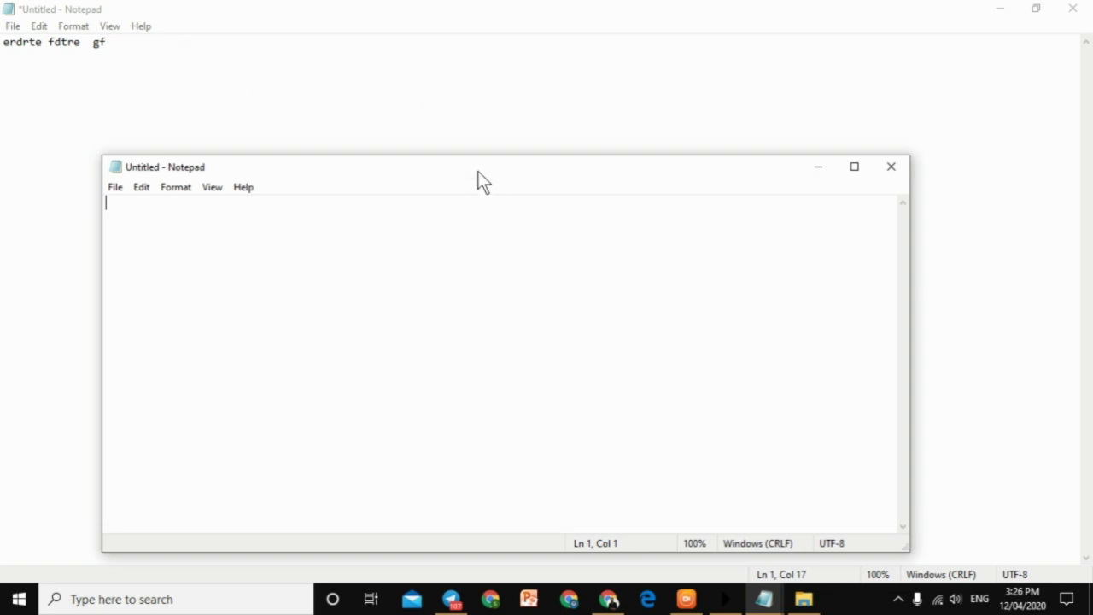
click(888, 168)
Open the saved text file named with the owner's name and "official" from Documents, discarding the untitled document's changes.
click(15, 26)
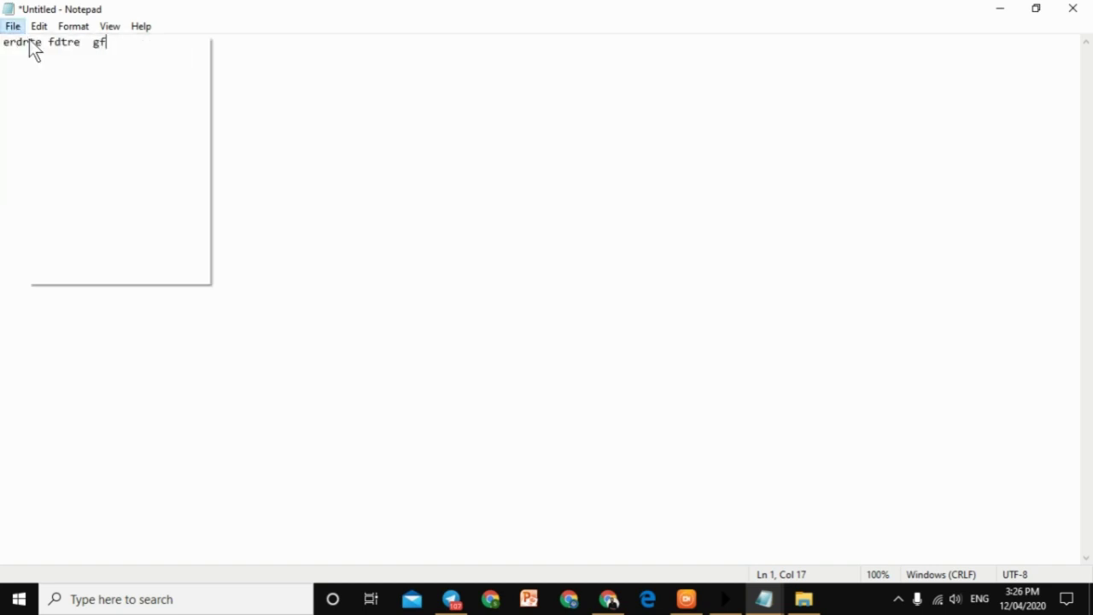
click(47, 75)
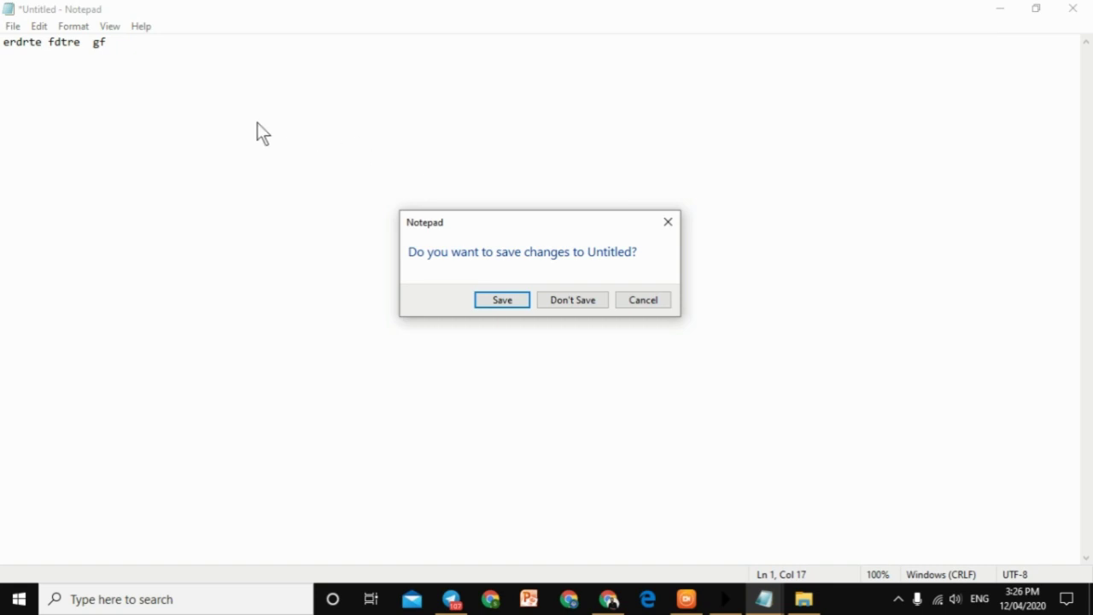
click(571, 296)
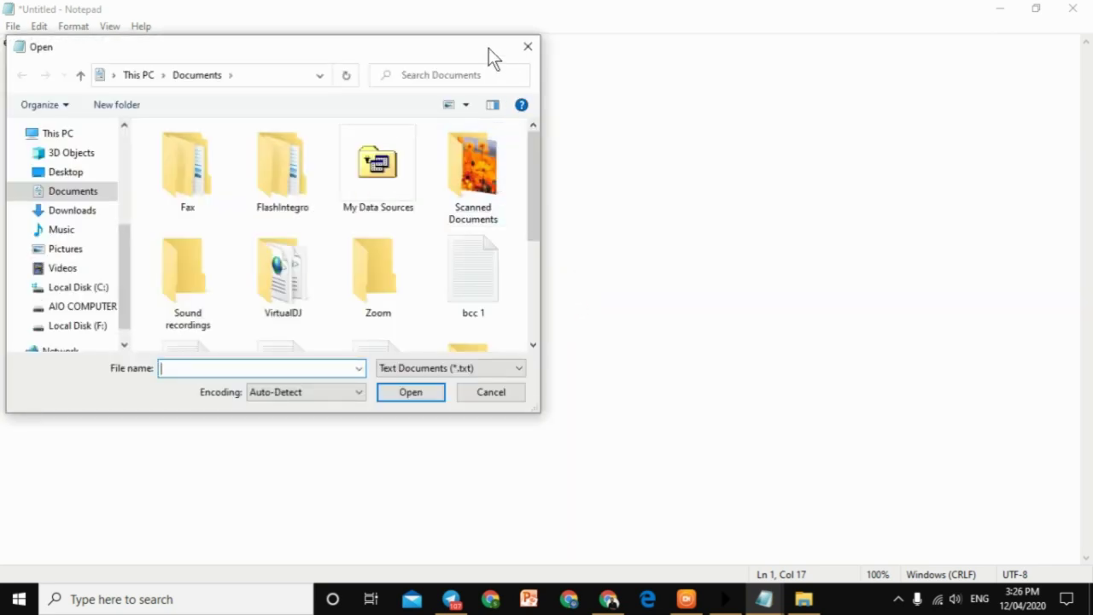
double_click(489, 48)
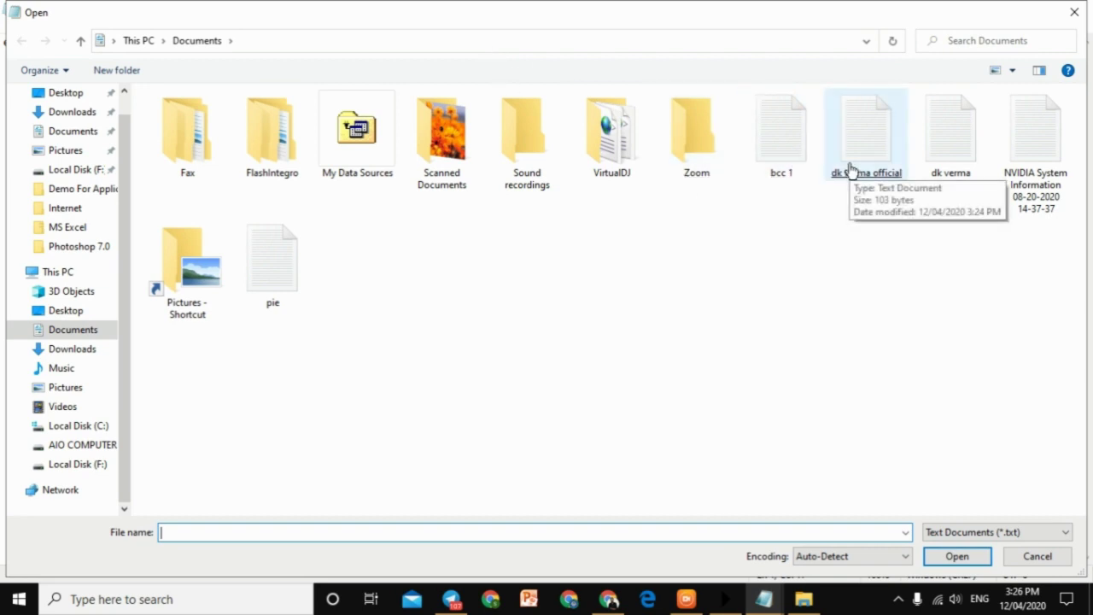
double_click(850, 168)
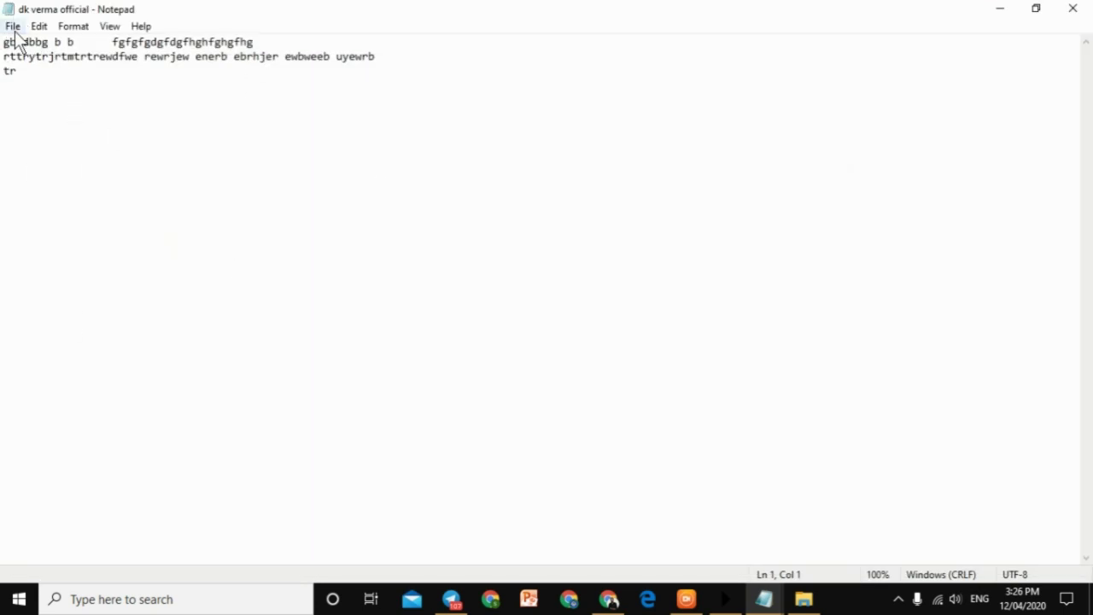
click(12, 27)
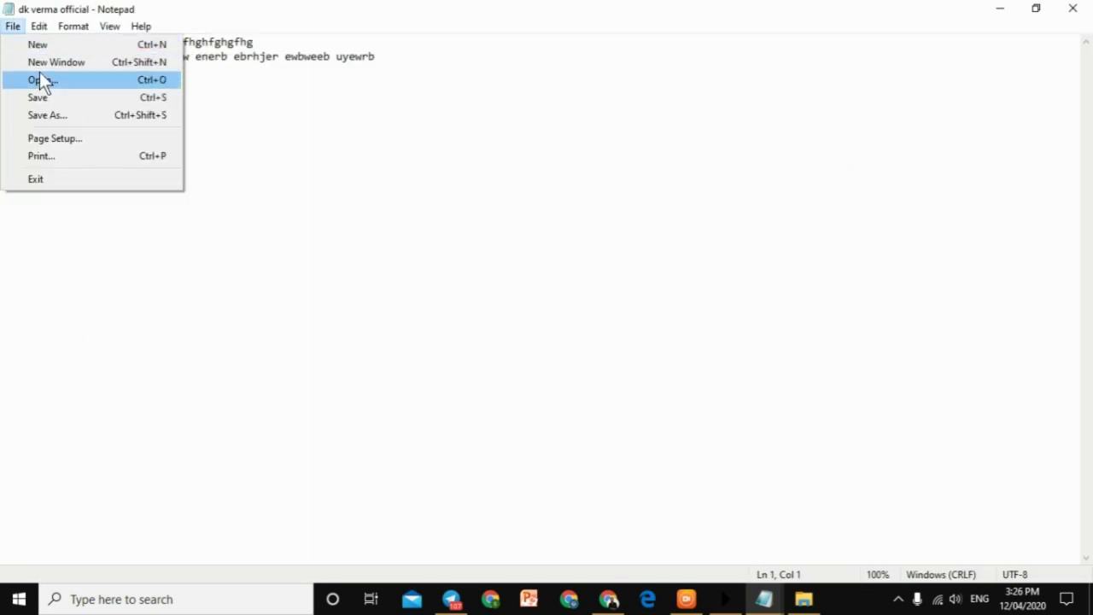
click(40, 79)
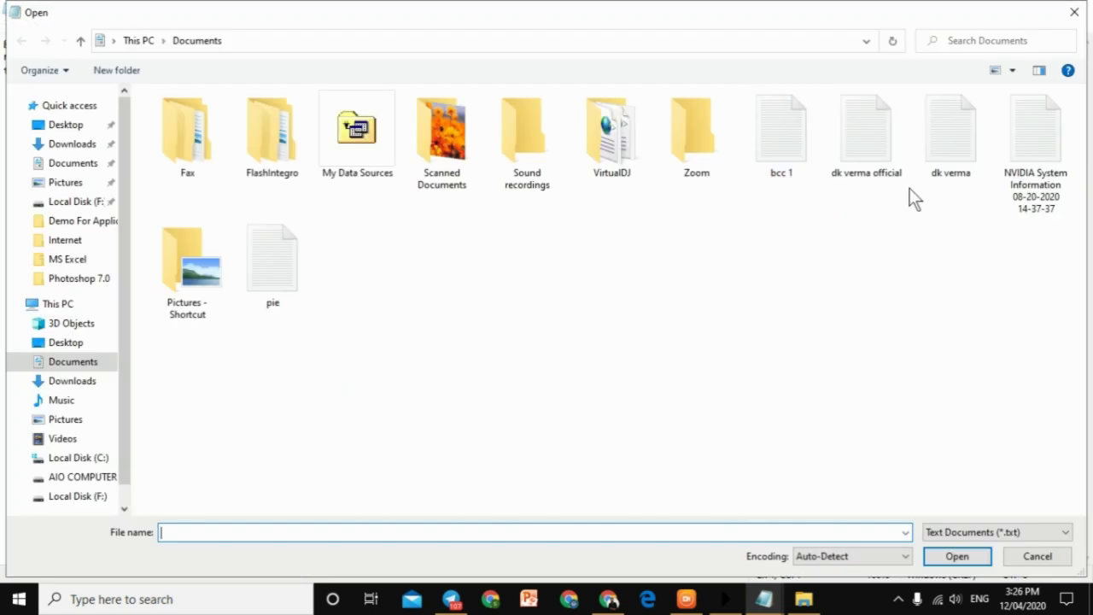
double_click(1033, 205)
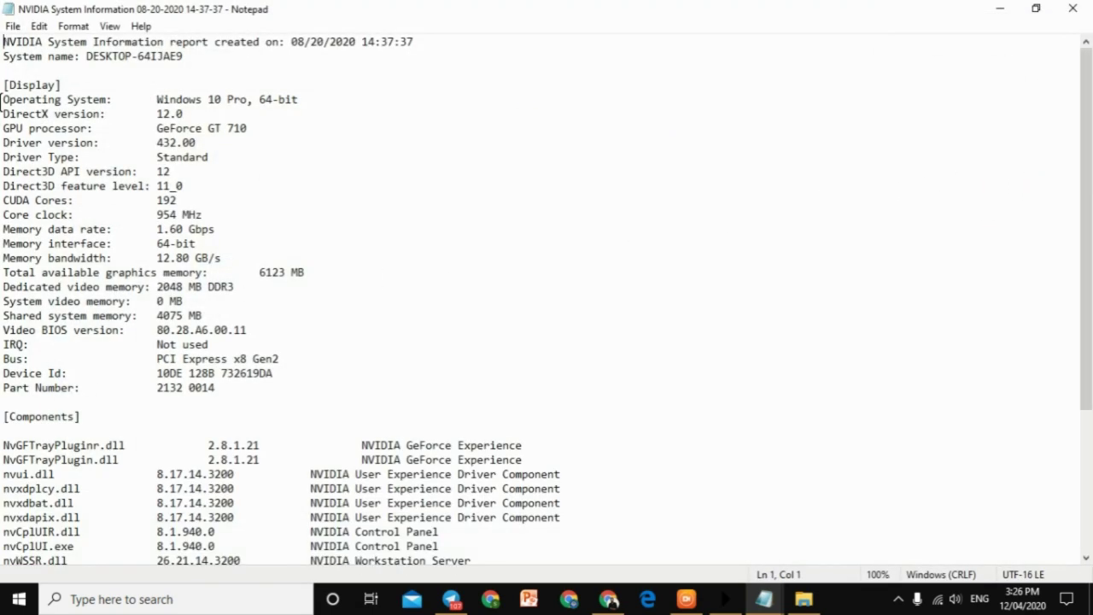
Open the text file "bcc 1" from the Documents folder.
click(12, 26)
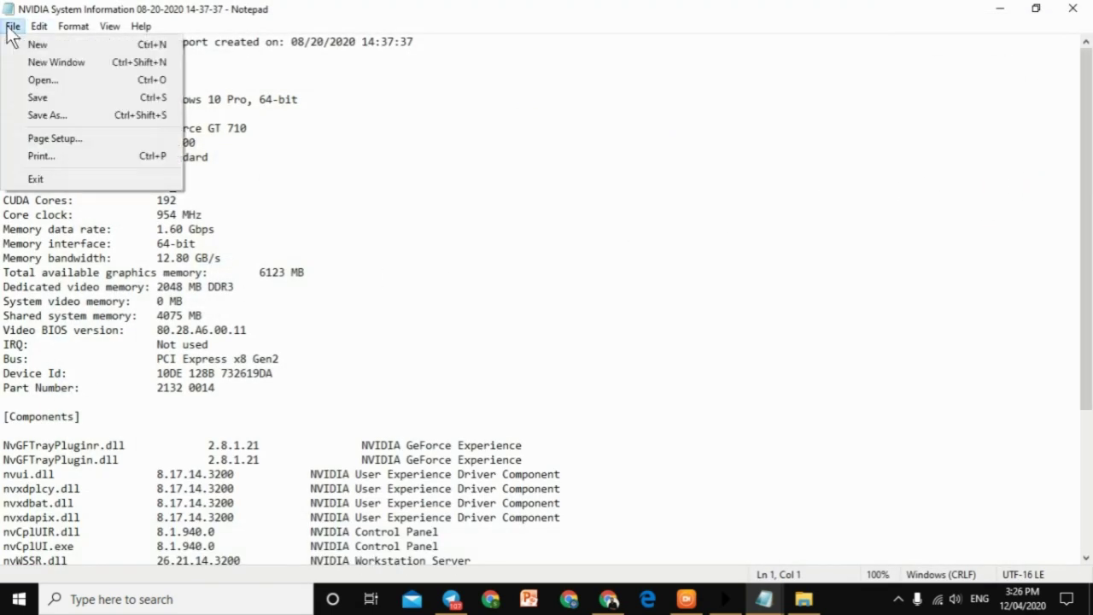
click(54, 81)
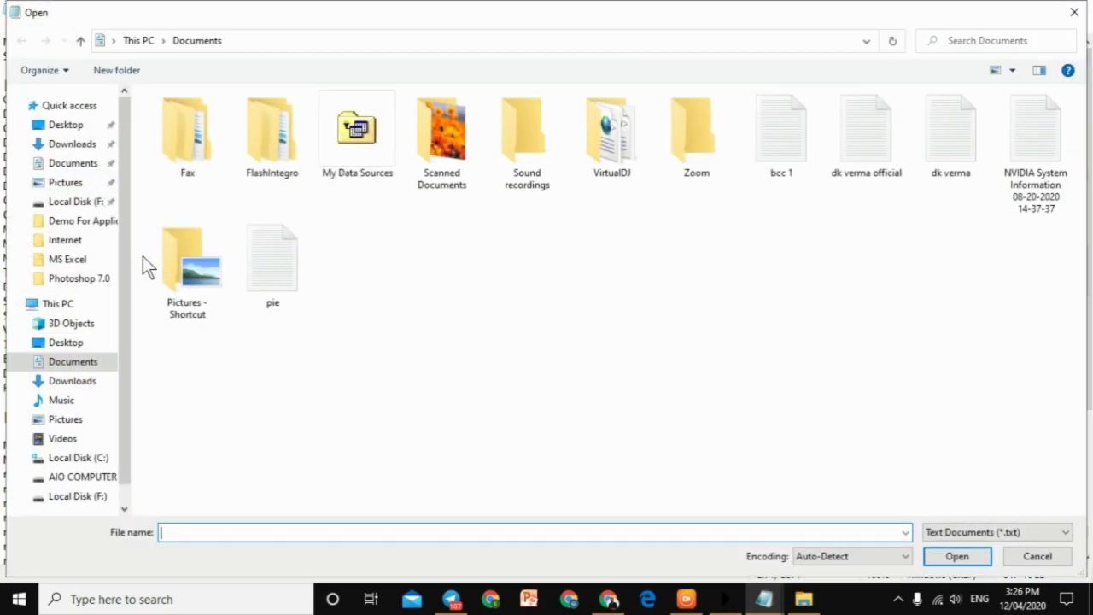
click(104, 162)
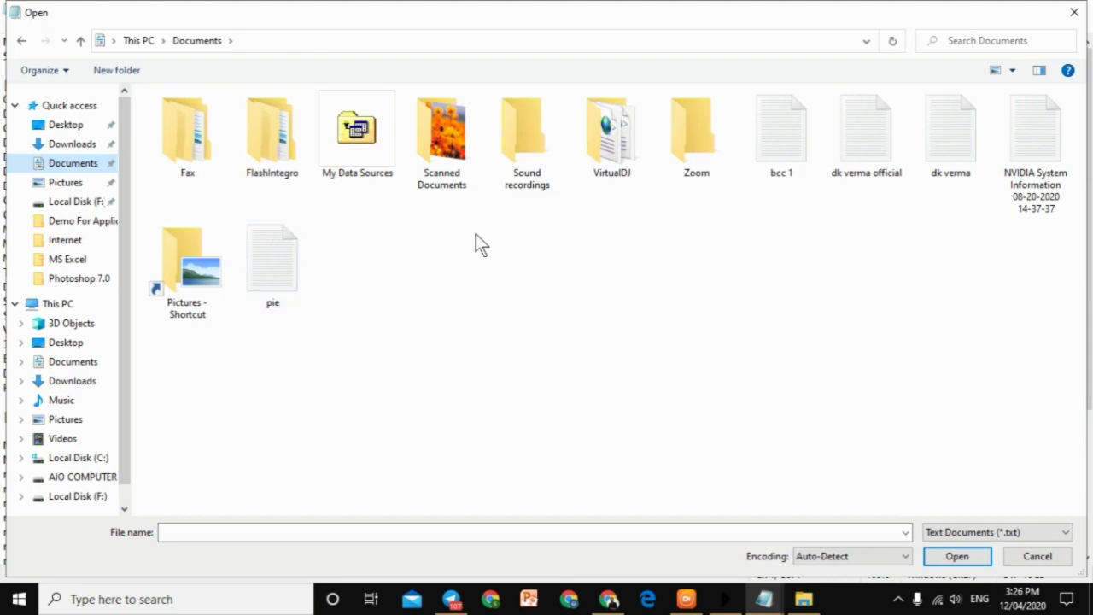
double_click(787, 150)
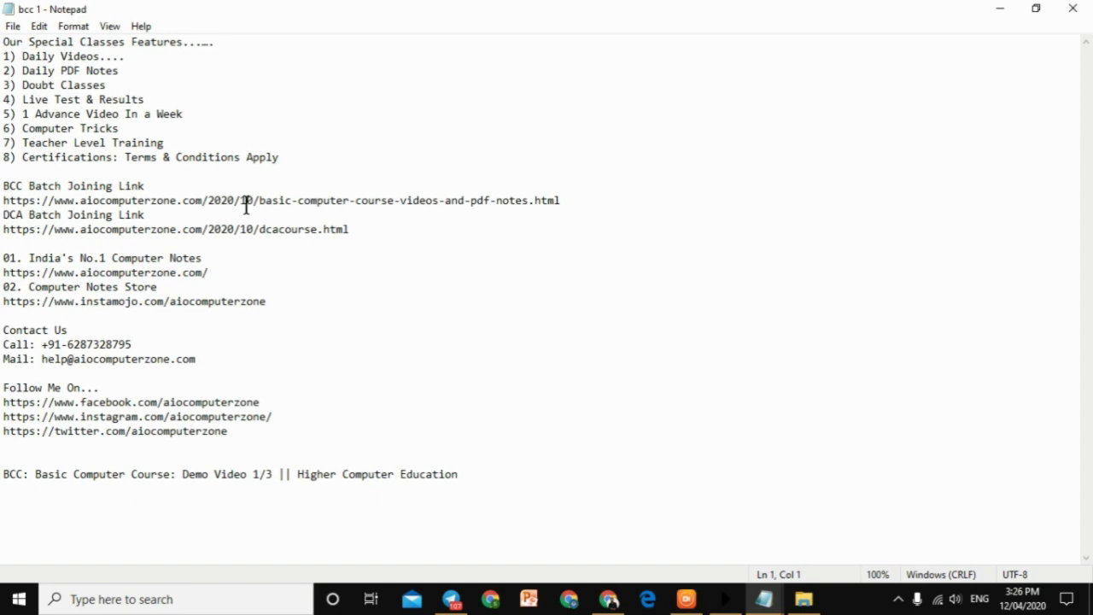
click(26, 53)
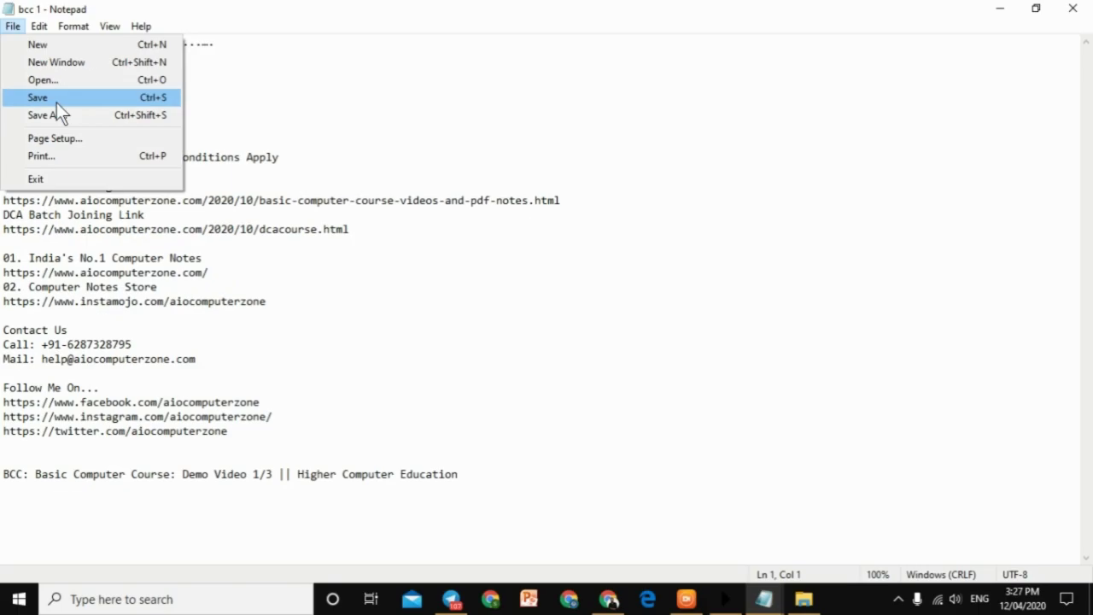
click(580, 341)
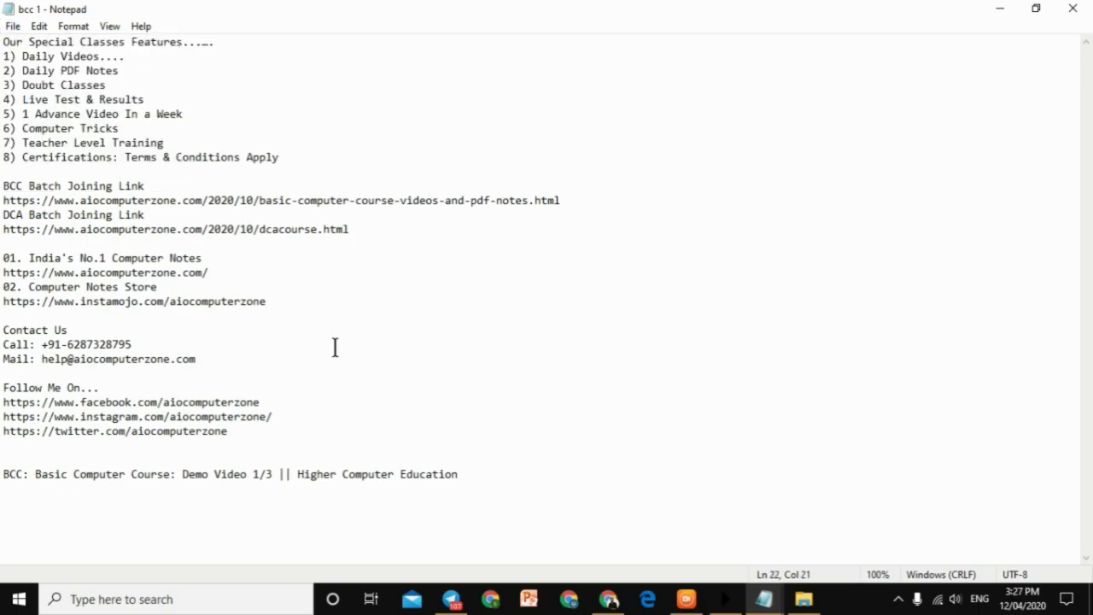
Start a new blank document and enter the sample text "dsfds fdifds fhbdsfd b".
key(ctrl+n)
text(dsfds fdifds )
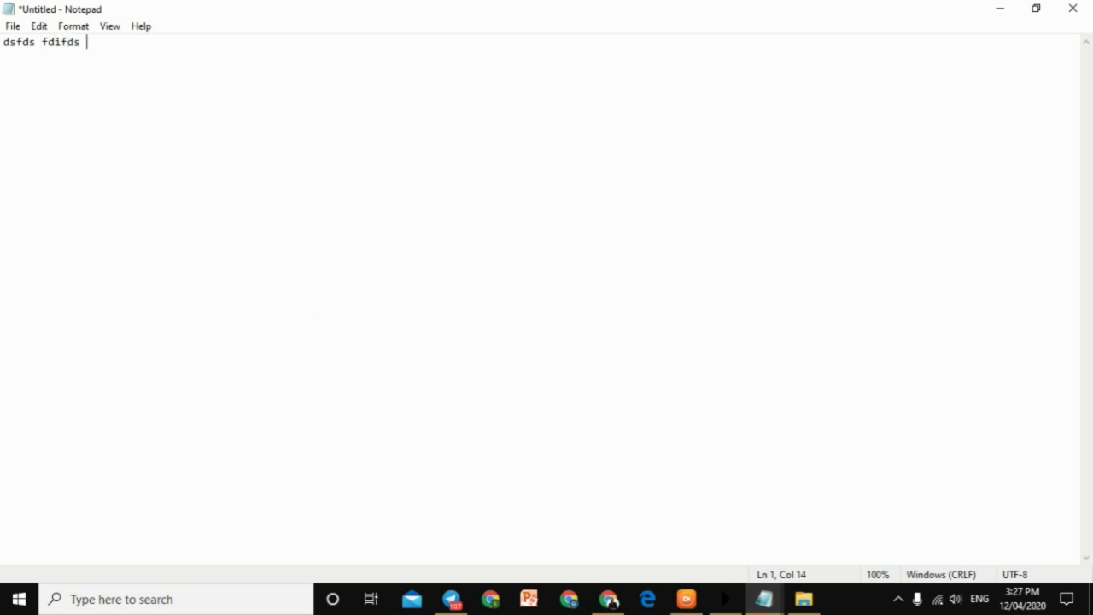
text(fhbdsfd b)
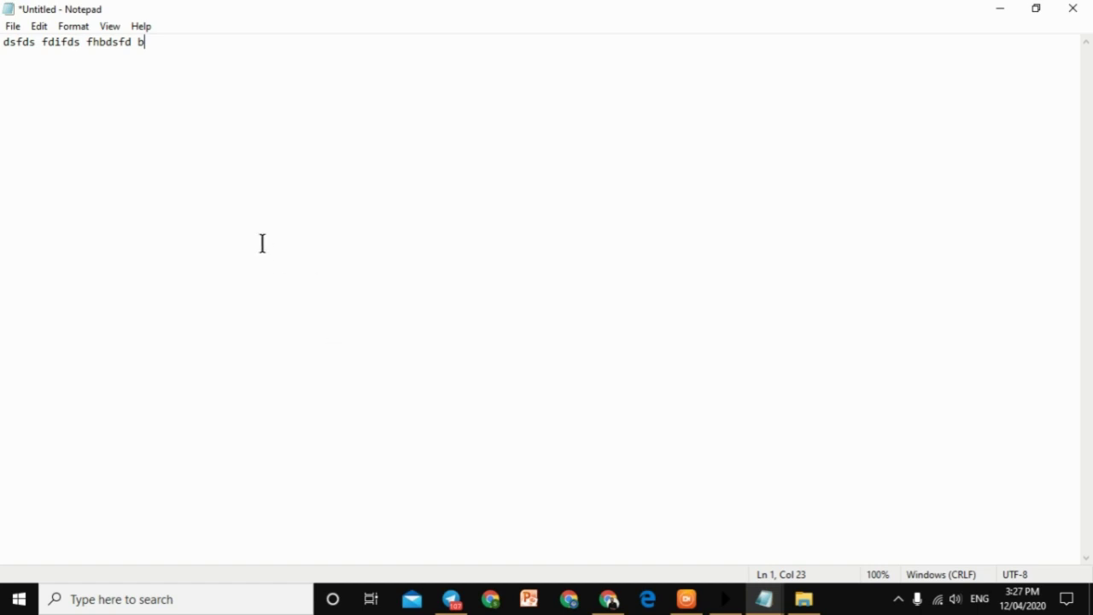
Save the new document as a text file named "dk" on Local Disk (F:).
click(15, 27)
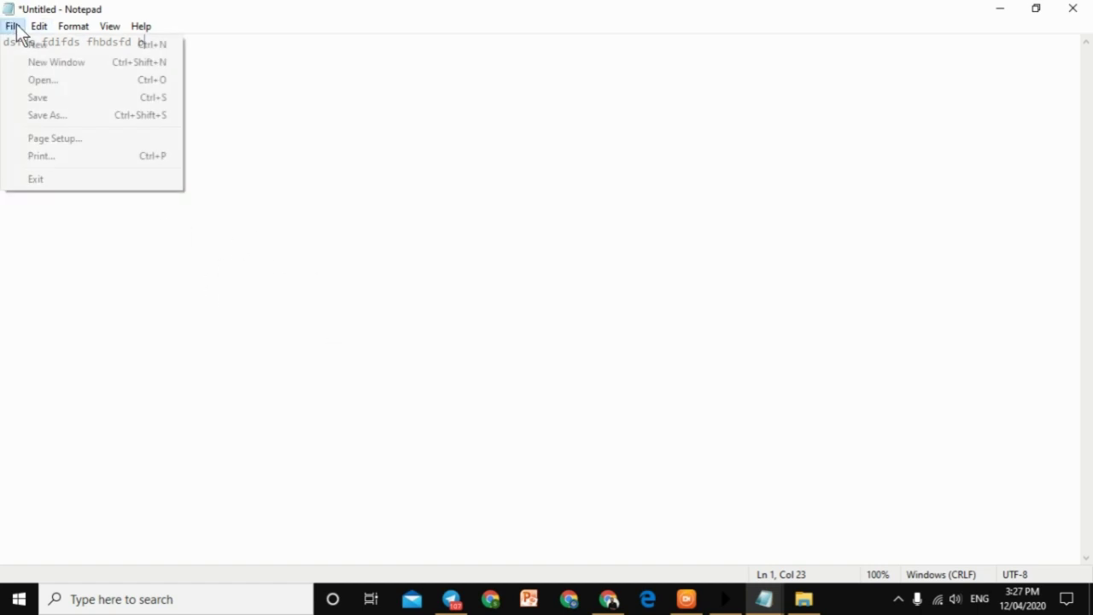
click(47, 97)
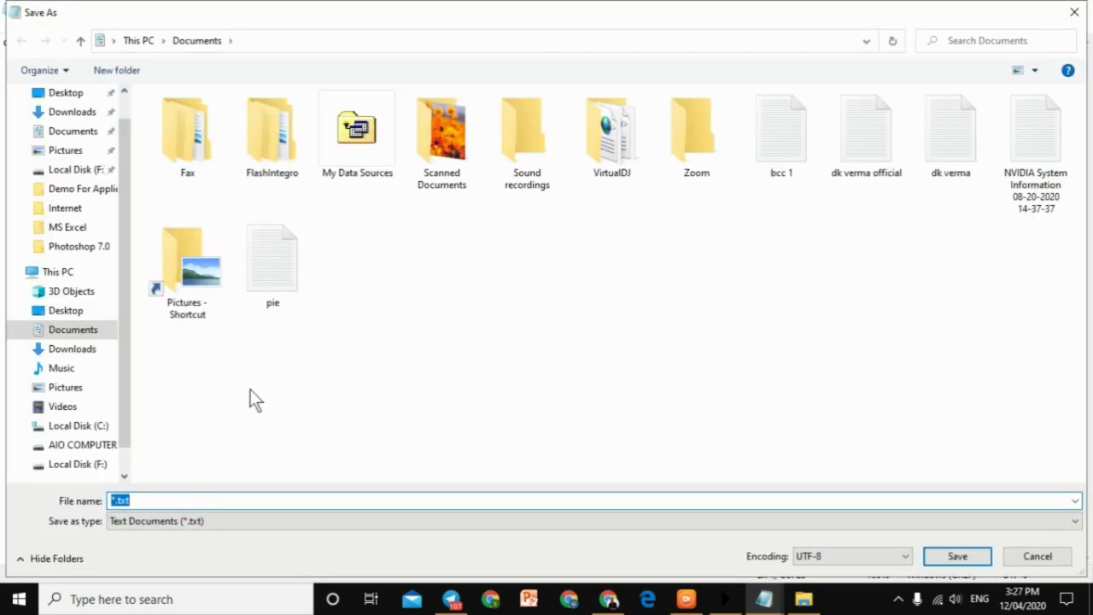
text(d)
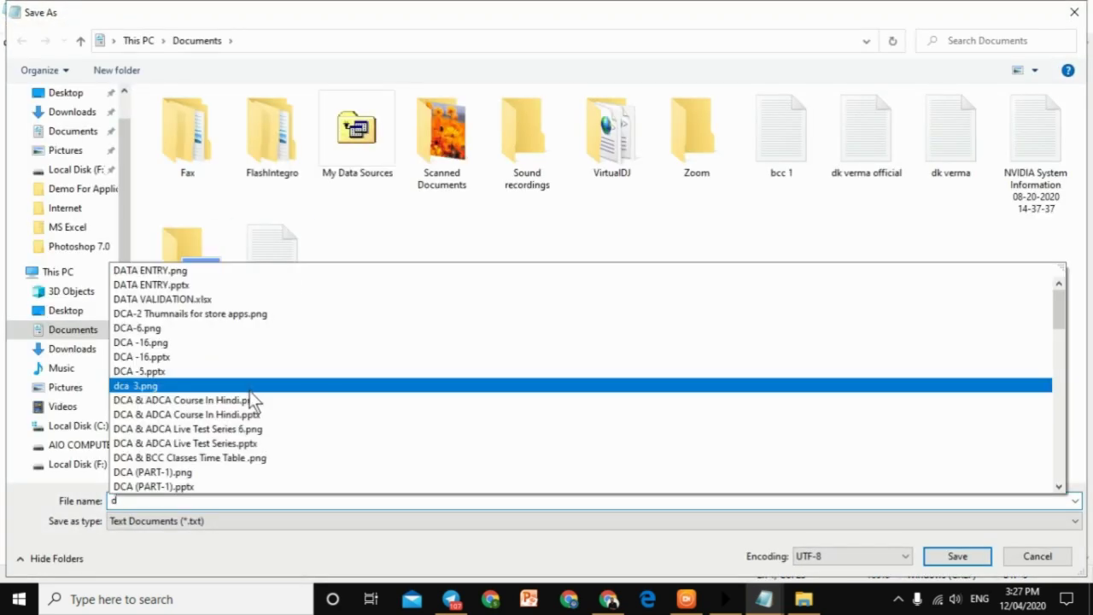
text(k)
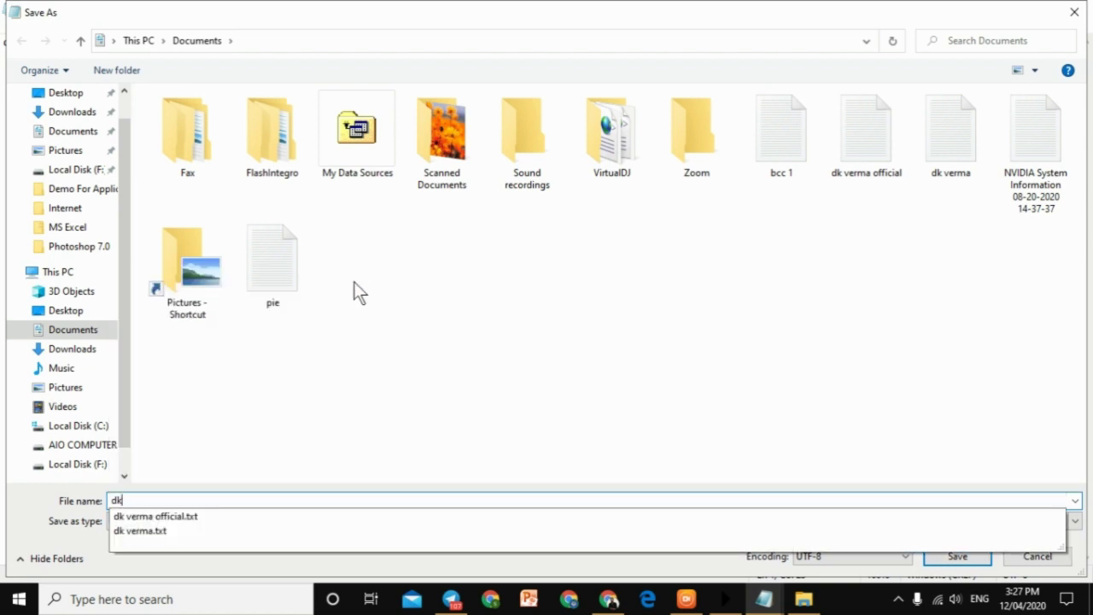
key(Escape)
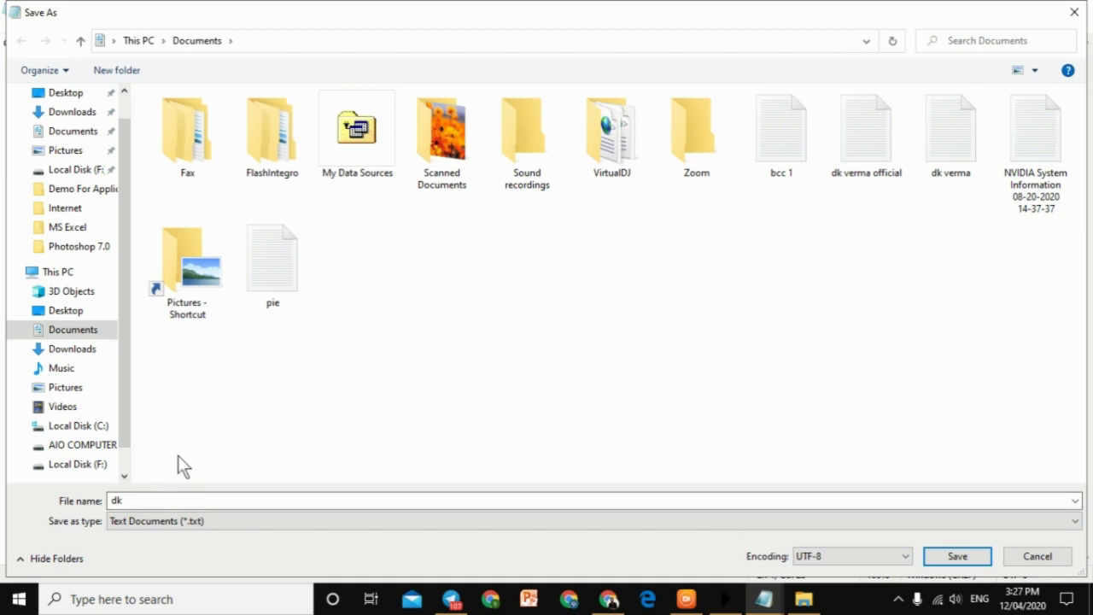
click(77, 131)
click(85, 292)
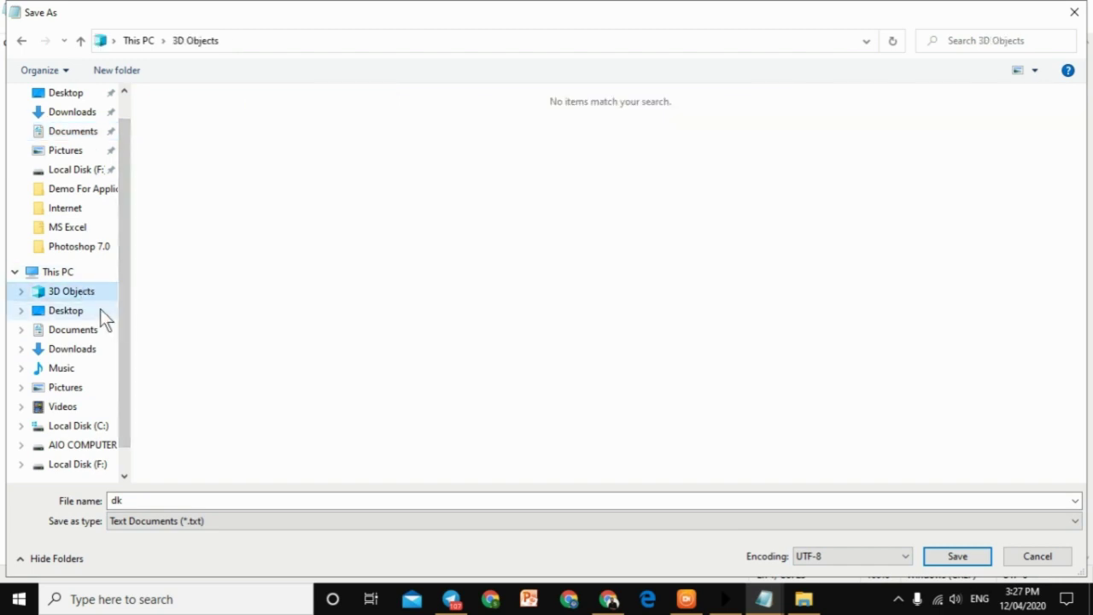
drag(125, 313, 121, 358)
click(73, 406)
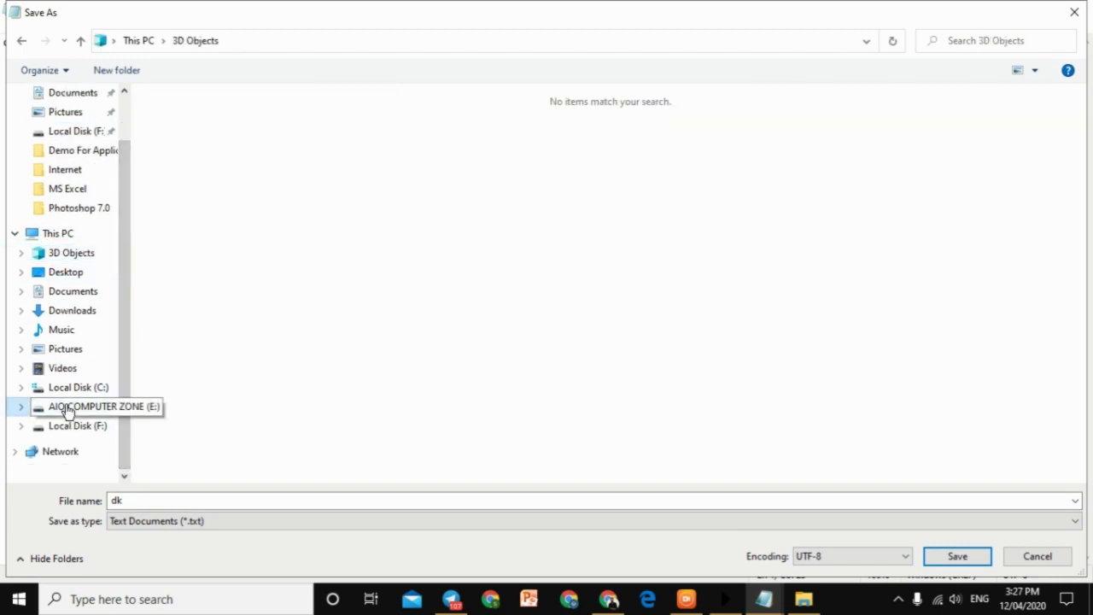
click(66, 431)
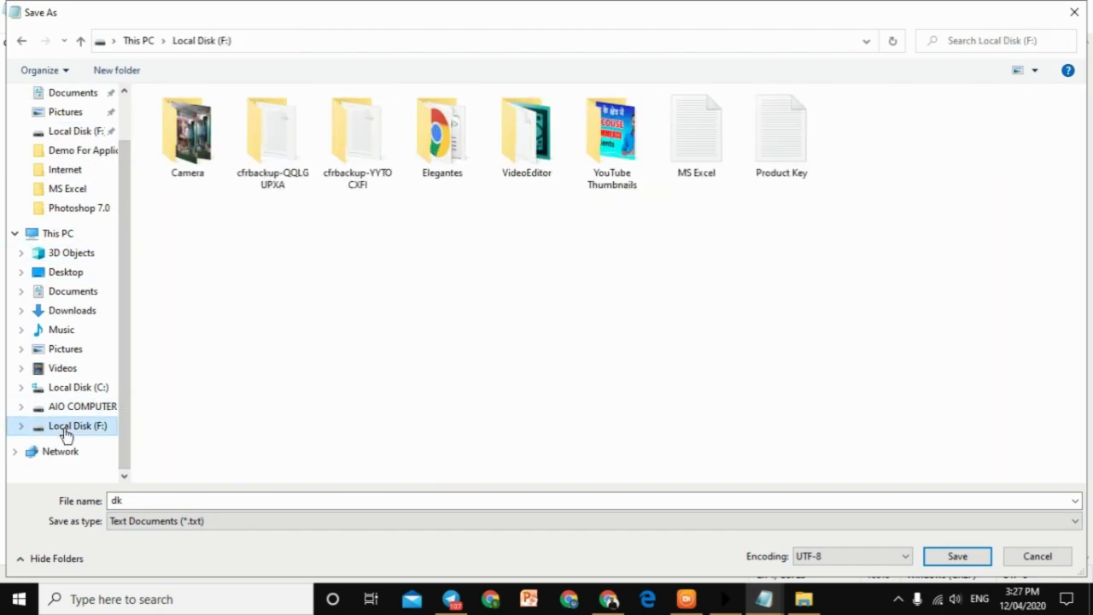
click(956, 556)
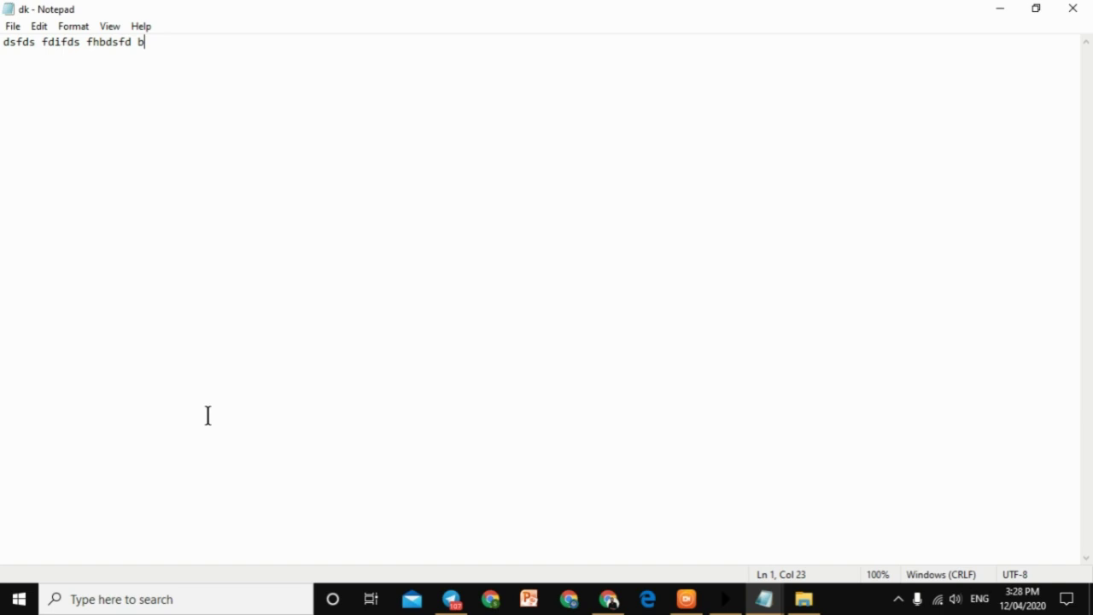
Open the page setup for the dk document and set the paper size to A4.
click(12, 27)
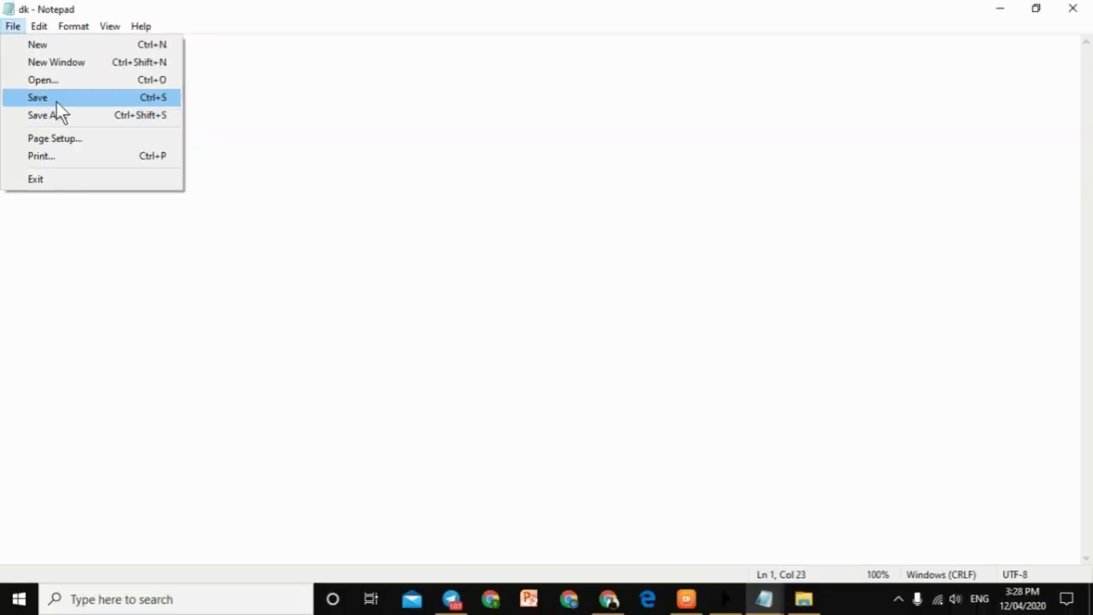
click(332, 210)
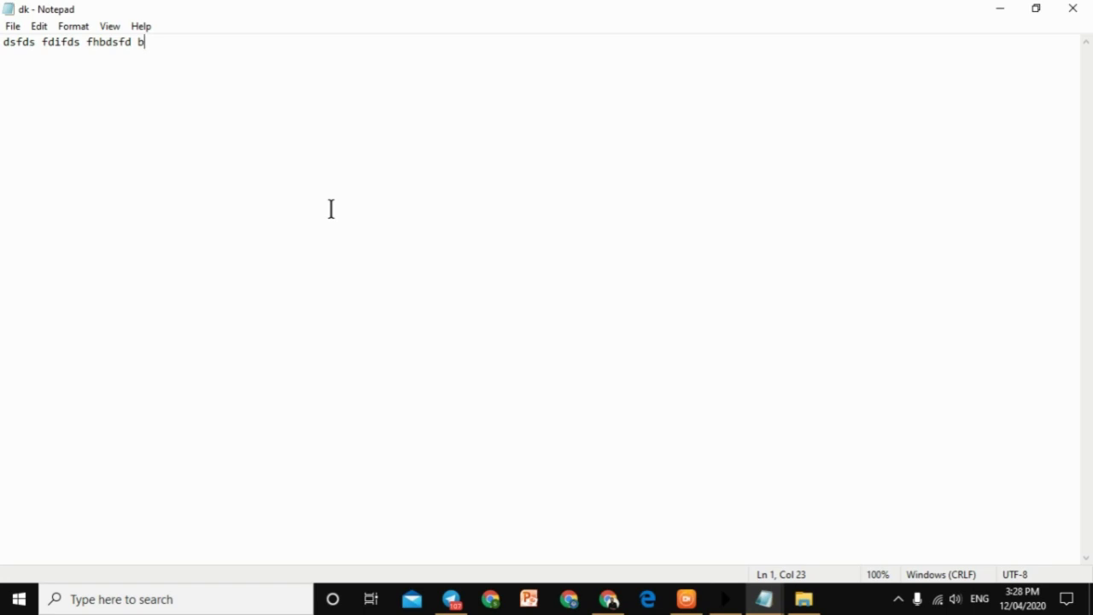
click(13, 26)
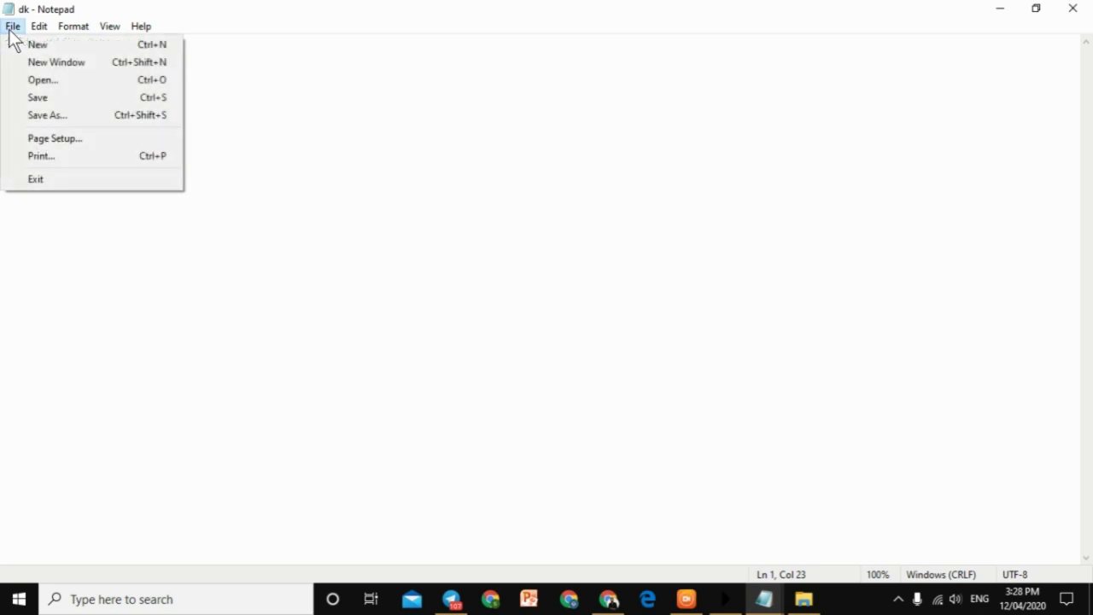
click(134, 146)
drag(304, 60, 574, 96)
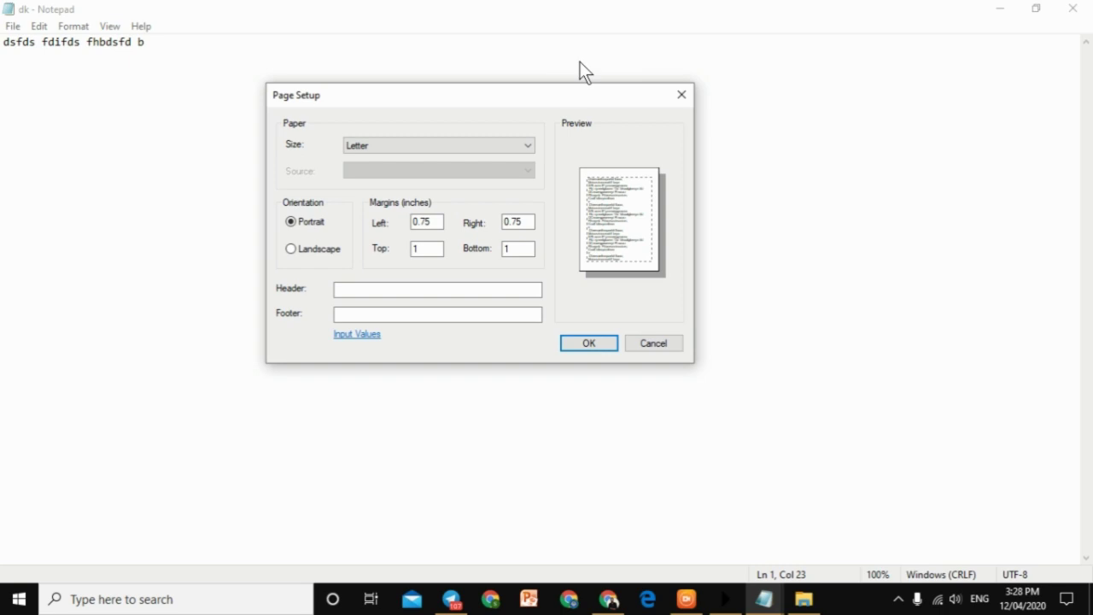
click(445, 146)
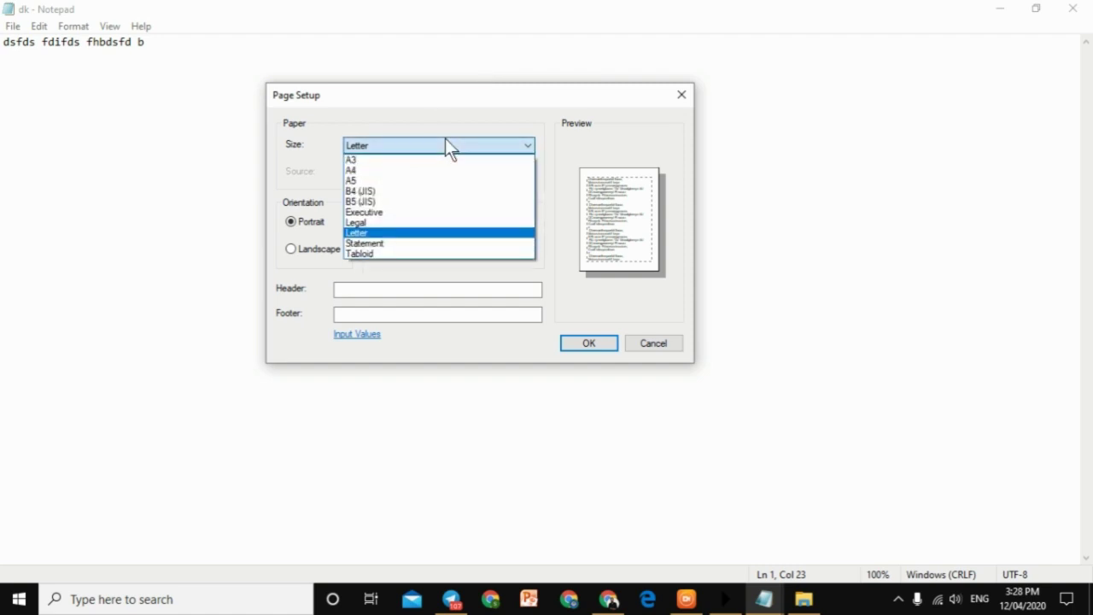
click(408, 171)
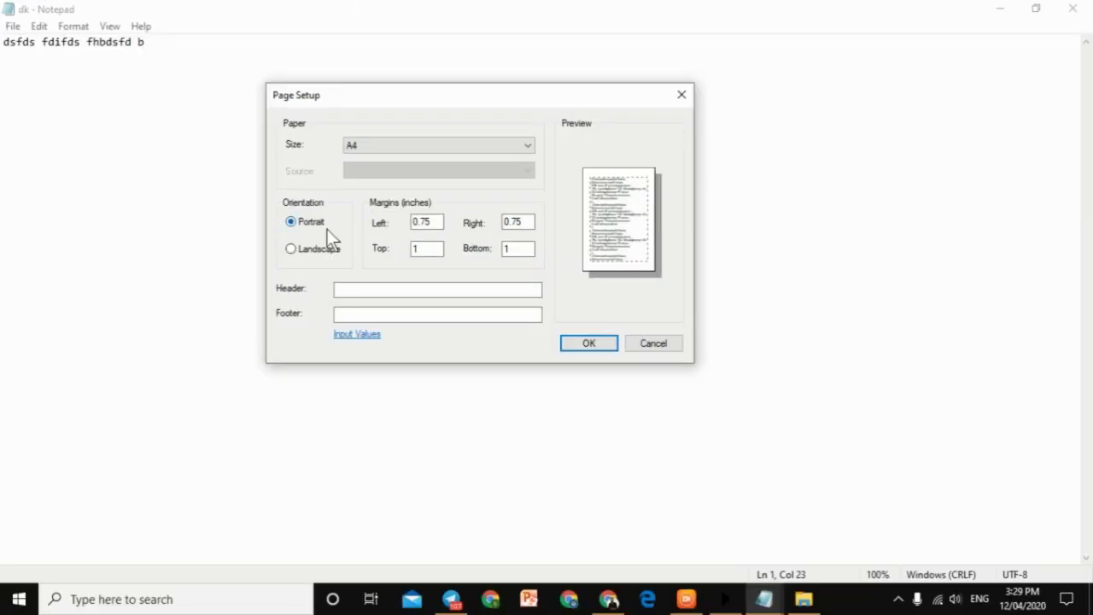
drag(270, 190, 340, 249)
key(ctrl+z)
mouse_move(273, 189)
mouse_down()
mouse_move(323, 212)
mouse_move(352, 258)
mouse_move(313, 238)
mouse_move(338, 244)
mouse_up()
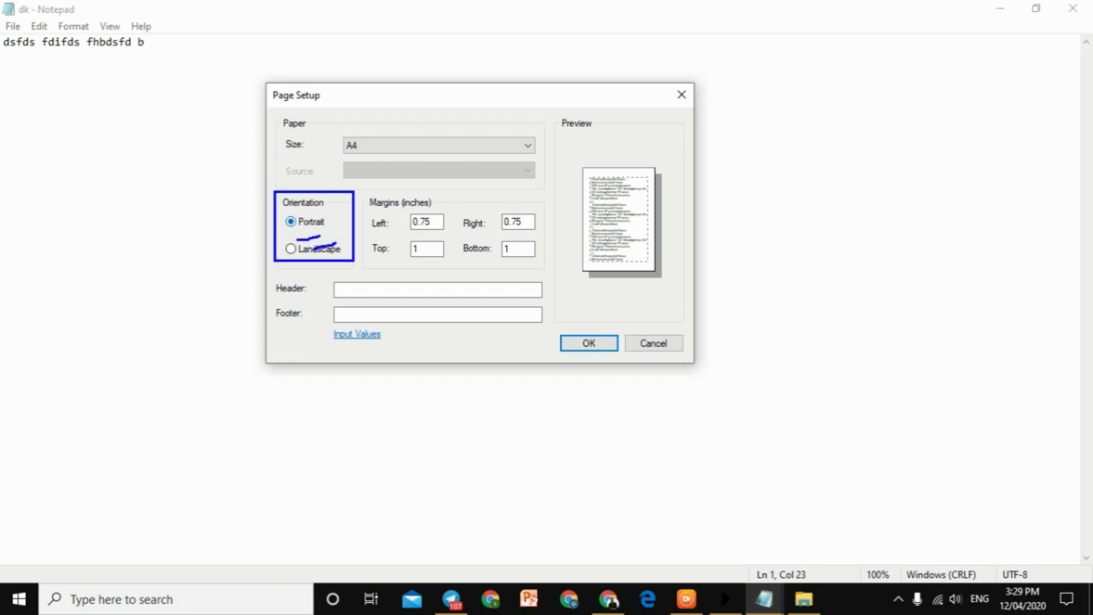
key(Escape)
mouse_move(571, 153)
mouse_down()
mouse_move(609, 191)
mouse_move(679, 308)
mouse_up()
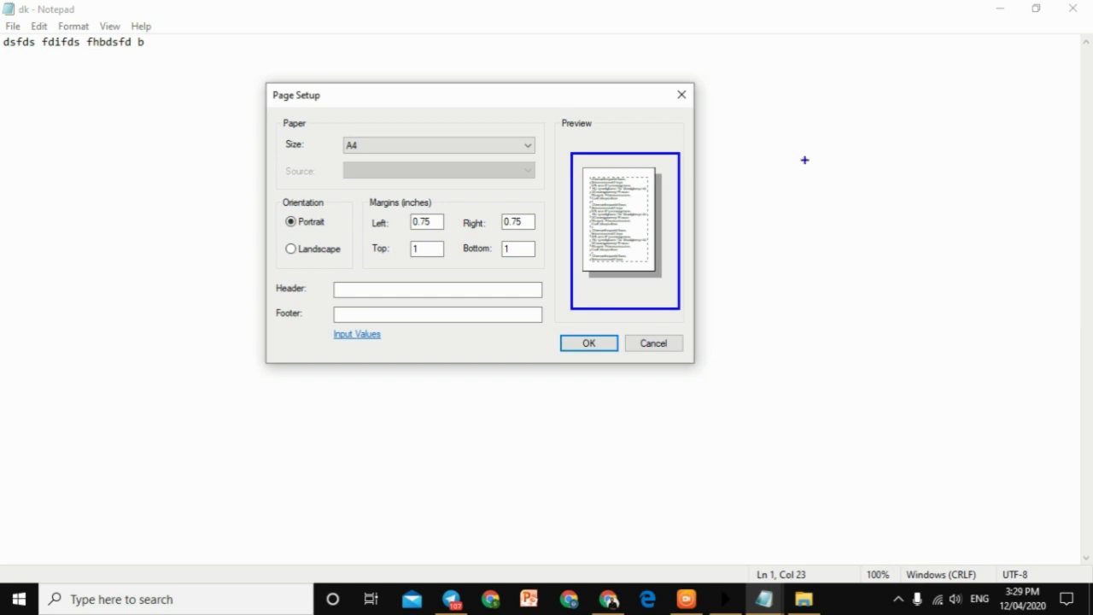
drag(804, 122, 954, 348)
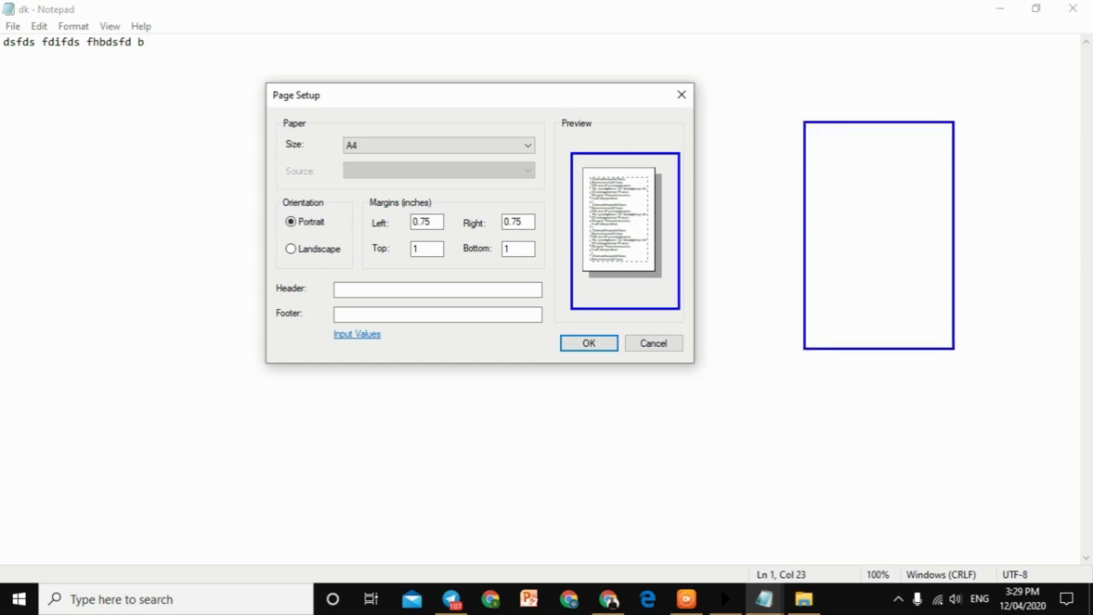
mouse_move(266, 399)
mouse_down()
mouse_move(556, 507)
mouse_move(538, 515)
mouse_up()
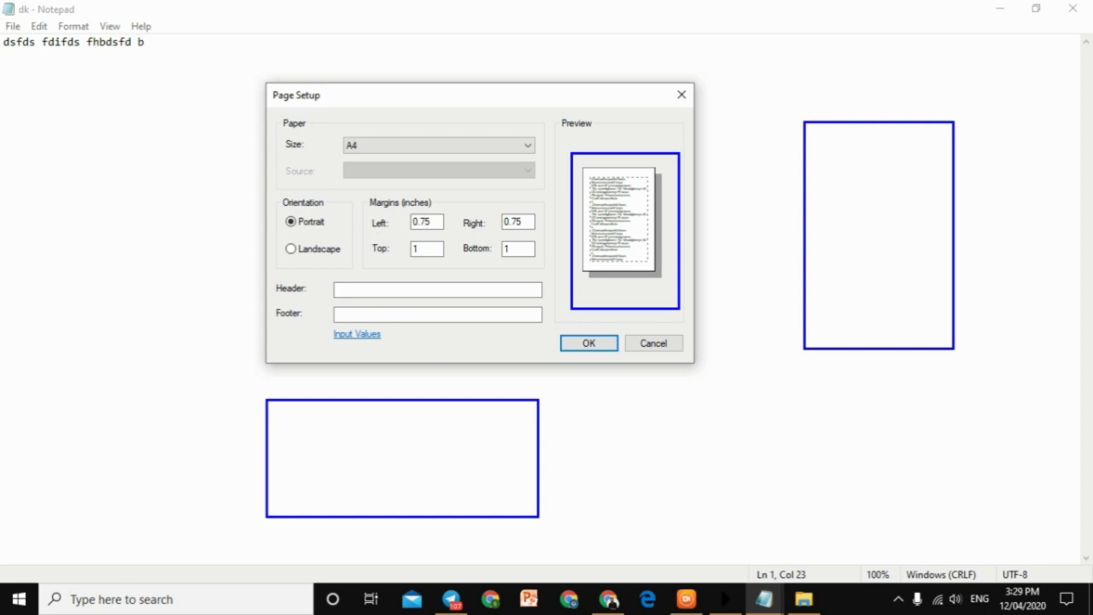
key(Escape)
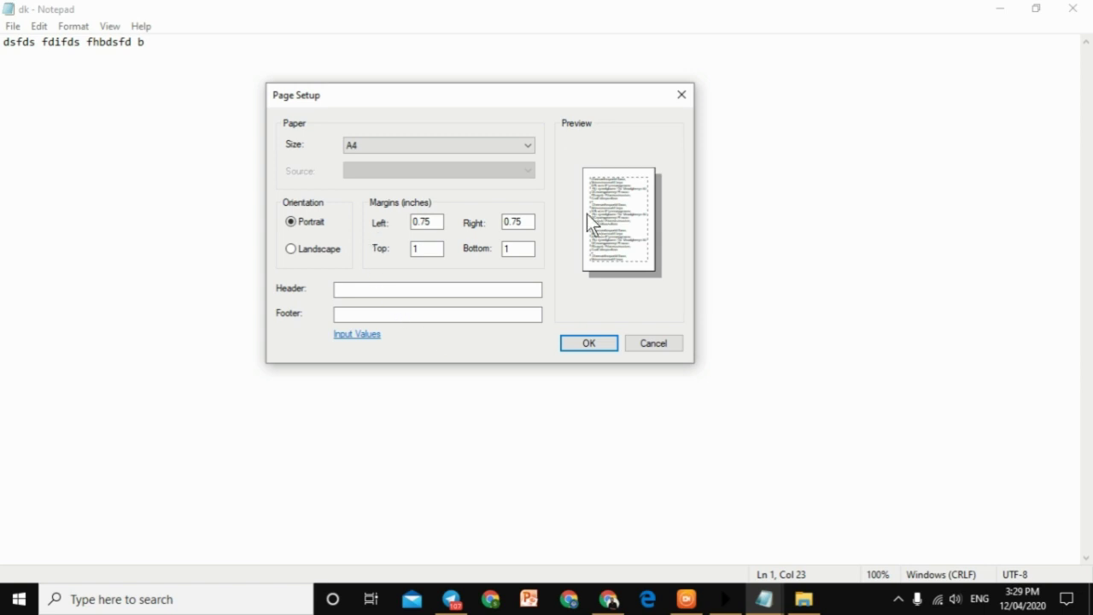
Switch the page orientation to Landscape and back to Portrait.
click(300, 249)
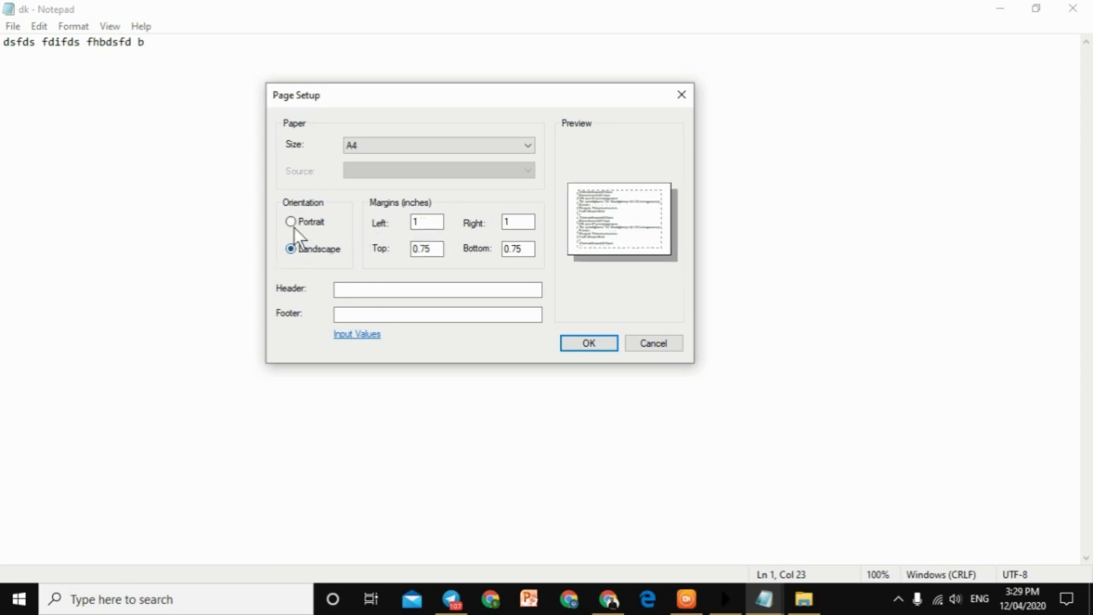
click(293, 225)
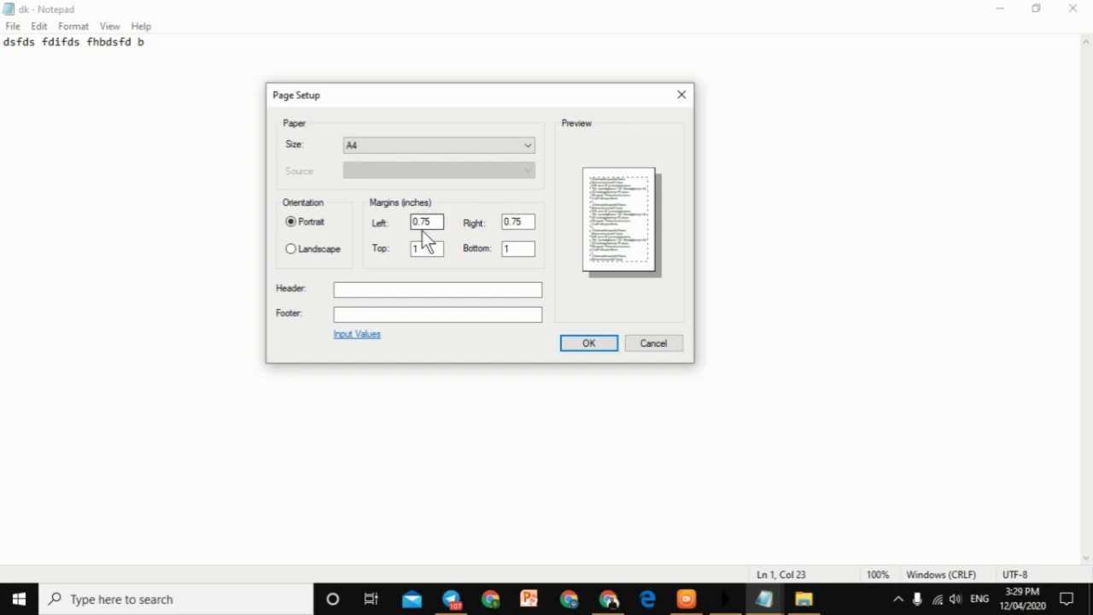
Set the page's left margin to 1 inch and its right margin to 2 inches.
drag(431, 227, 370, 235)
text(1)
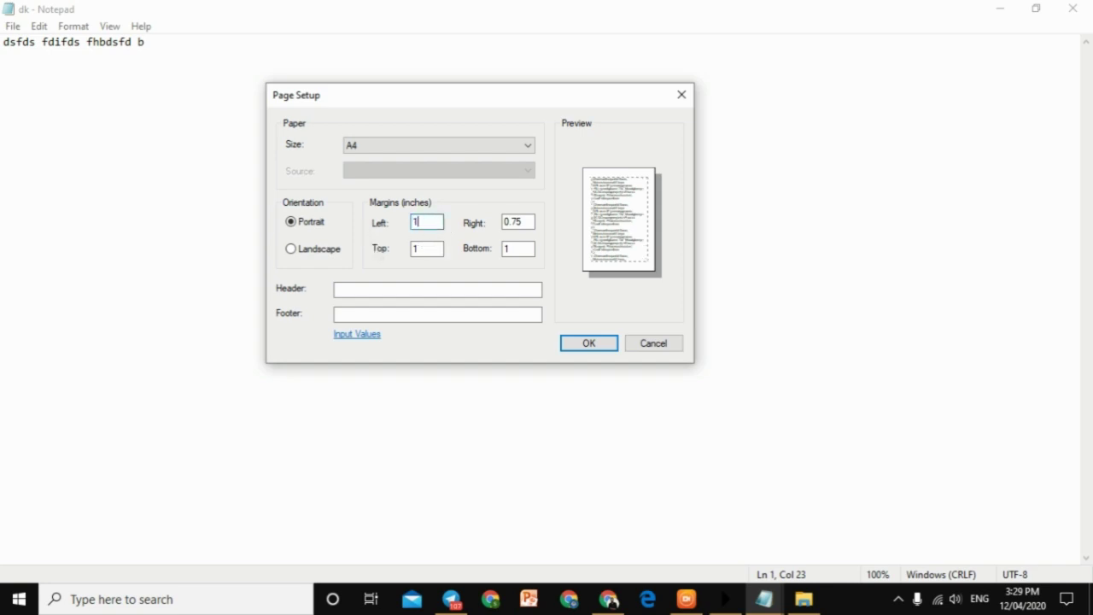
drag(524, 224, 466, 240)
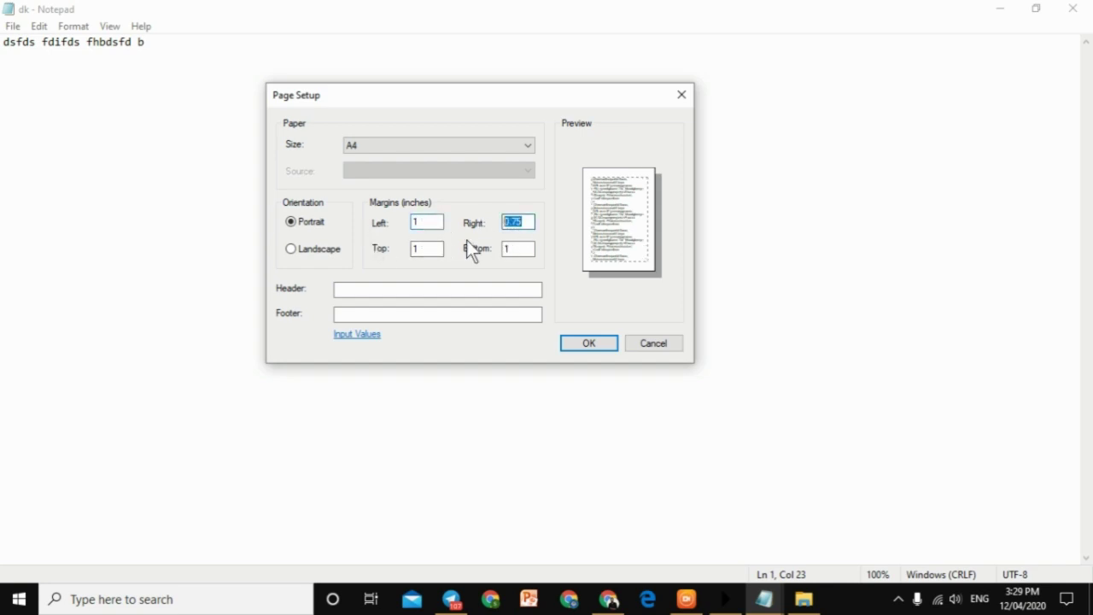
text(2)
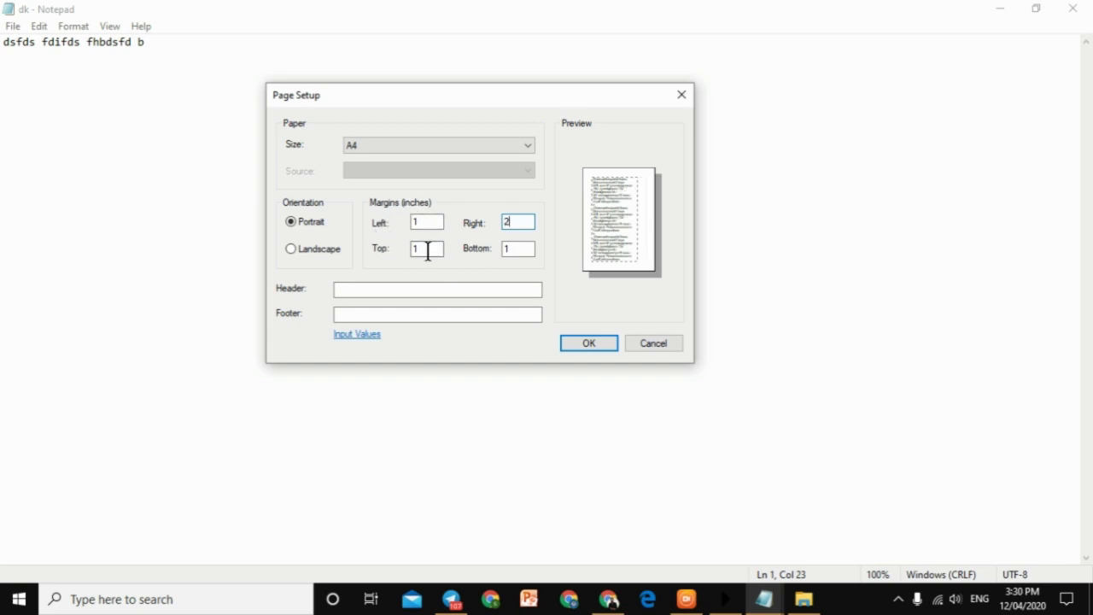
Try top margins of 3 and 5 inches, and return the top margin to 1 inch.
drag(427, 248, 381, 258)
text(3)
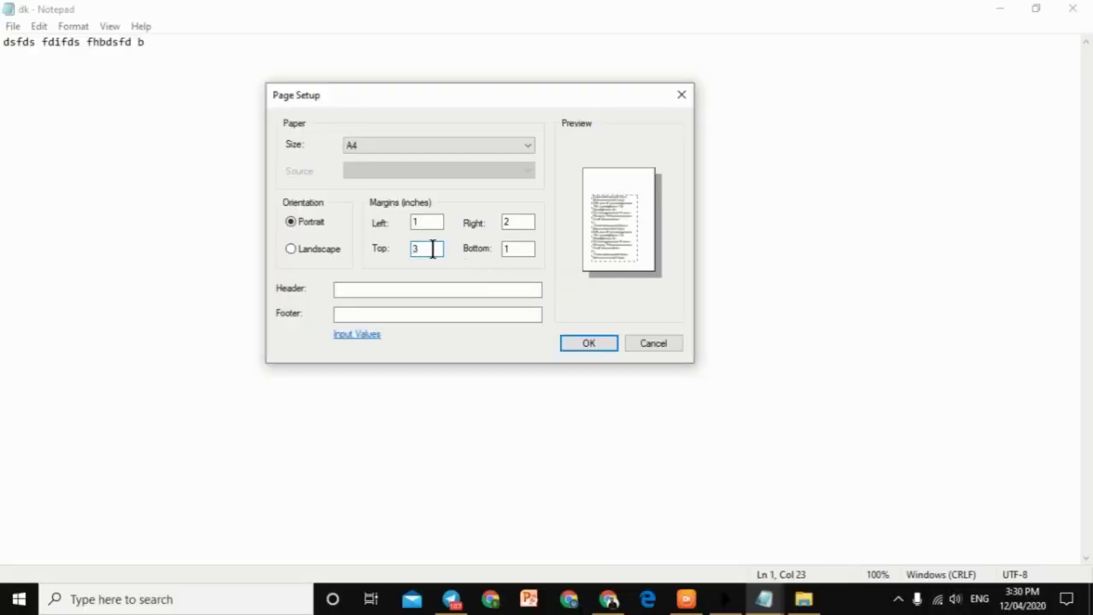
drag(432, 249, 400, 254)
text(5)
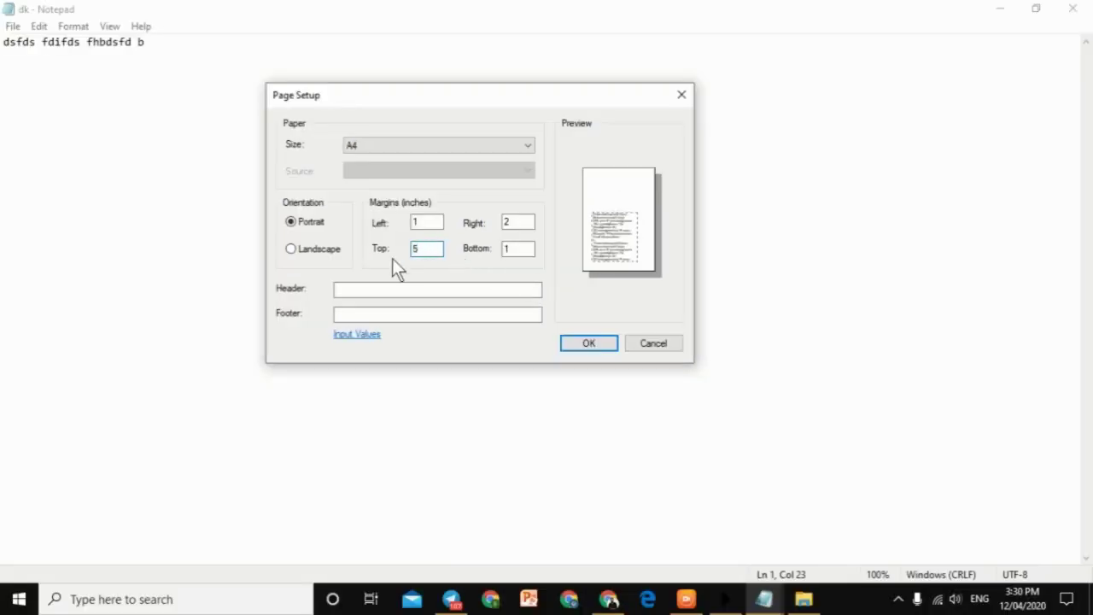
key(BackSpace)
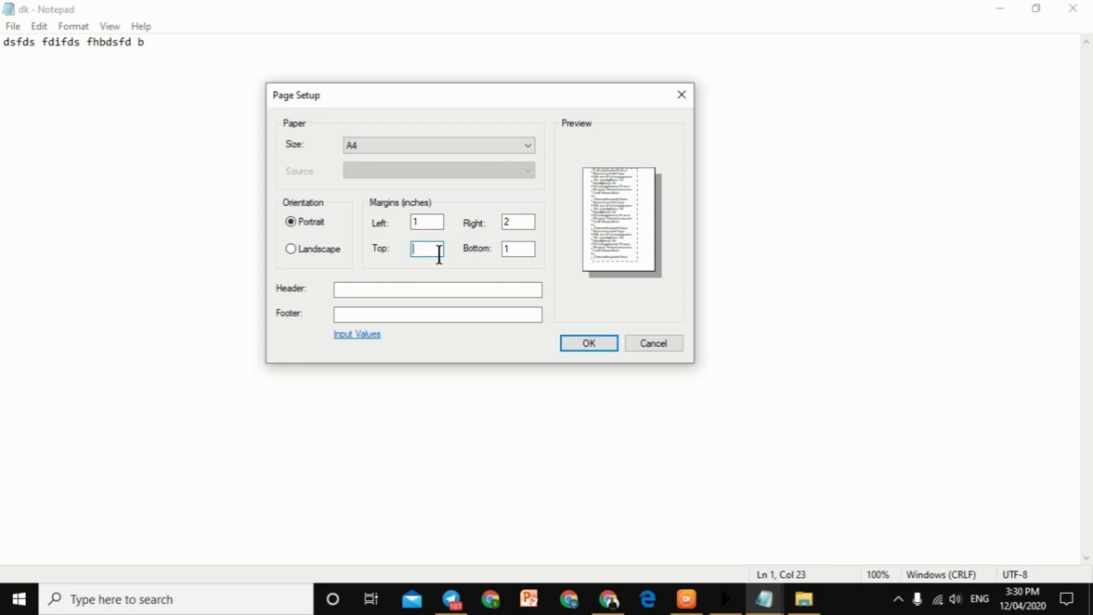
text(1)
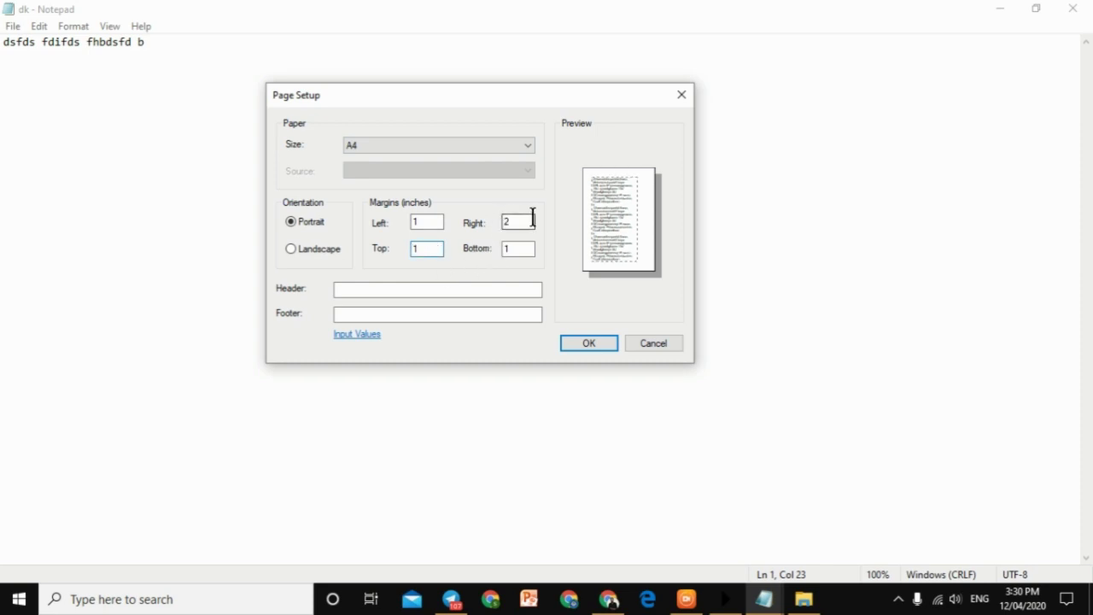
Set the right margin to 1 inch and activate the empty page header for text entry.
drag(532, 217, 500, 220)
text(1)
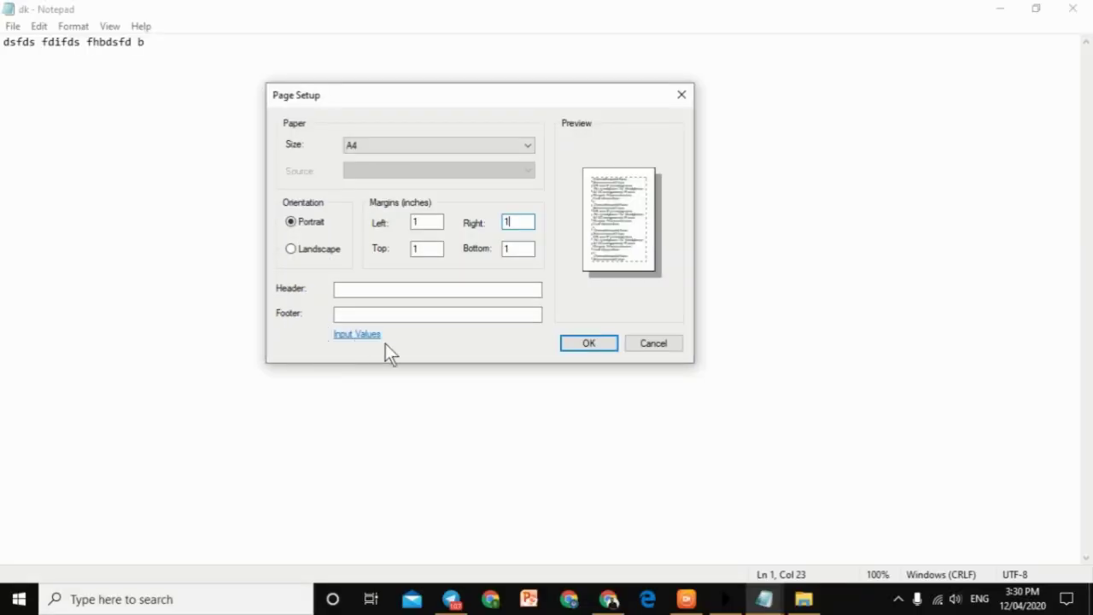
click(356, 294)
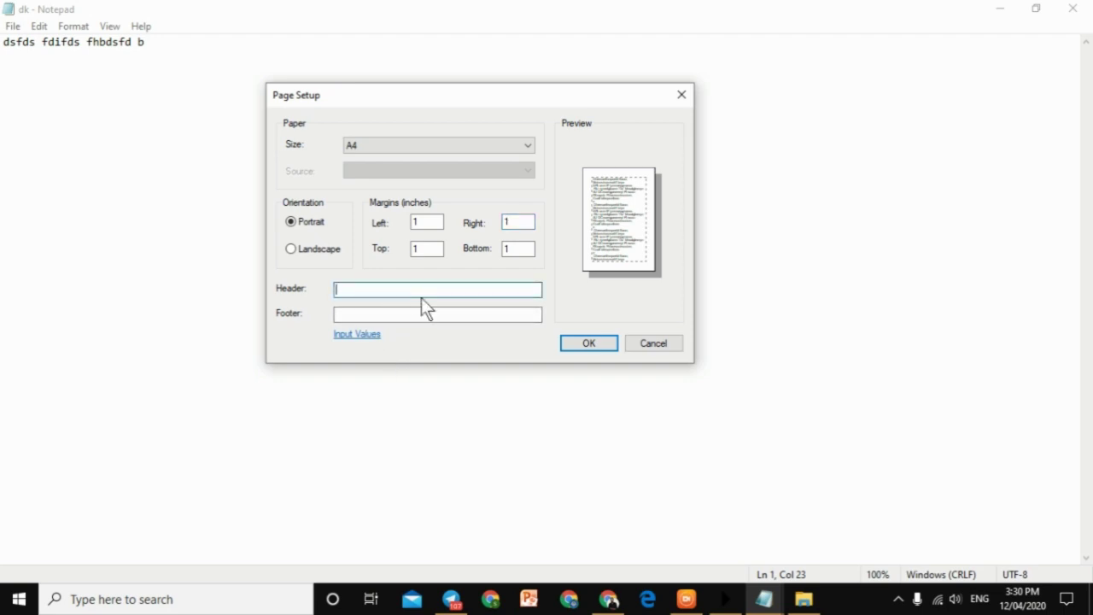
drag(778, 118, 995, 428)
mouse_move(827, 134)
mouse_down()
mouse_move(863, 143)
mouse_move(880, 132)
mouse_up()
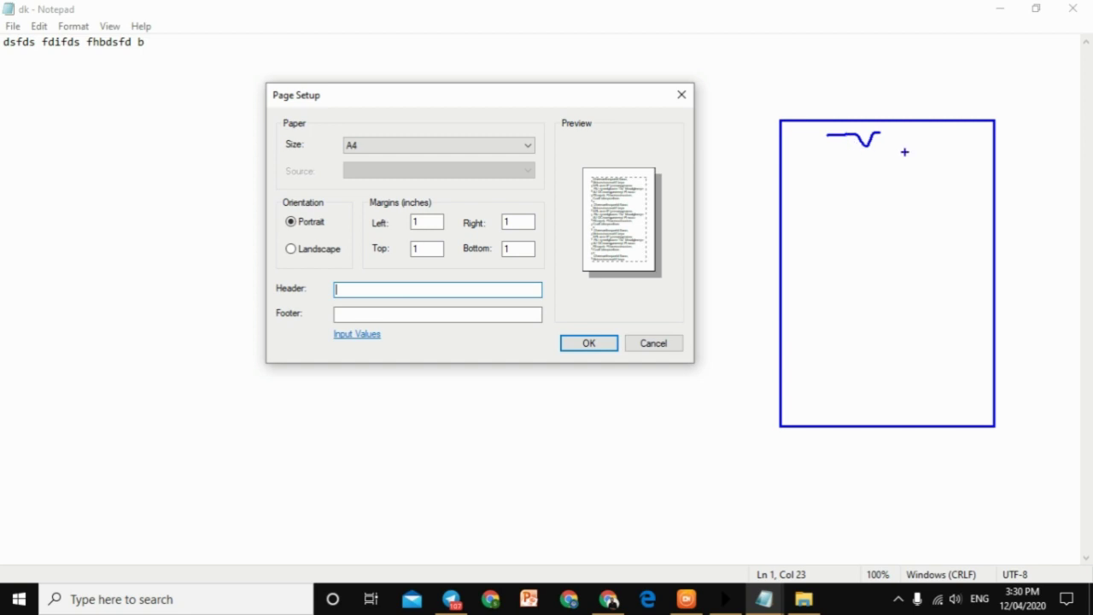
drag(902, 131, 946, 150)
drag(834, 161, 927, 156)
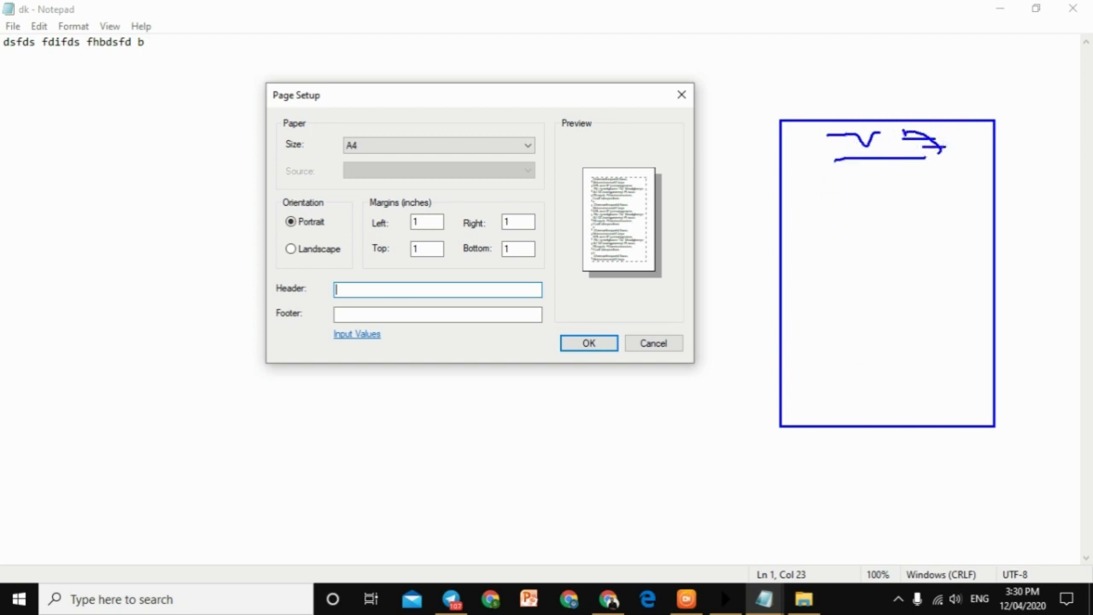
drag(822, 388, 934, 374)
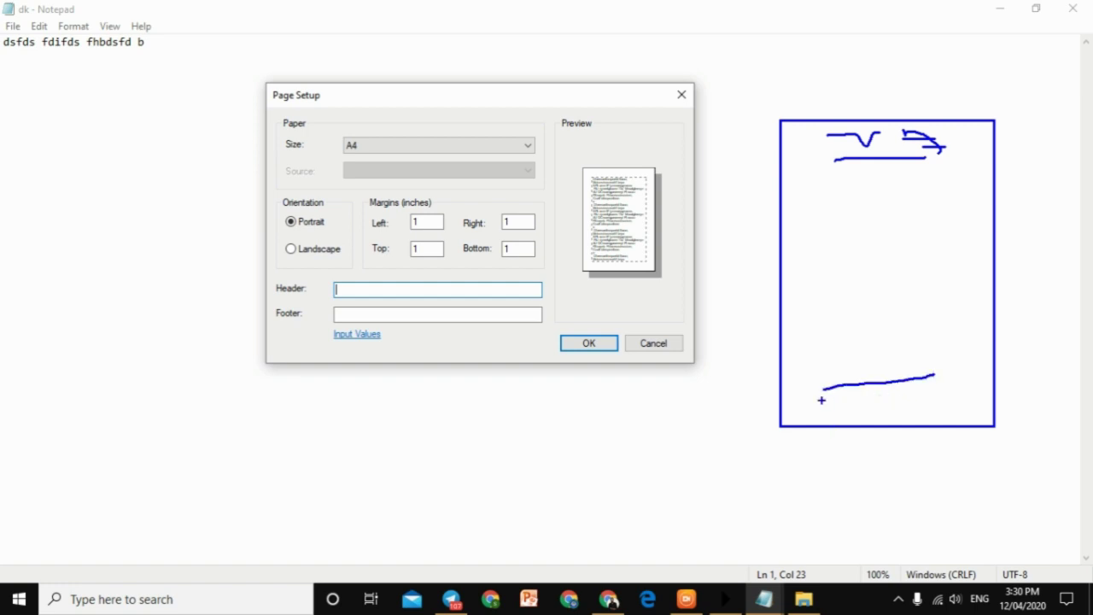
drag(822, 400, 937, 400)
key(Escape)
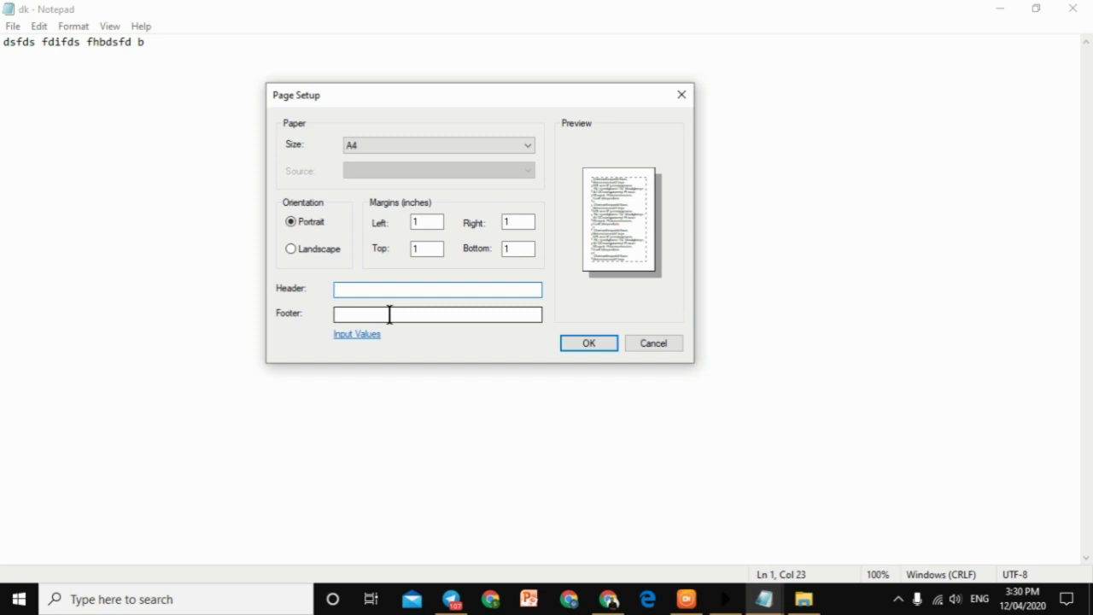
Set the page header to AIO COMPUTER ZONE, add a byline with the author's name as the footer, and apply the page setup.
text(AIO COMPUTER ZONE)
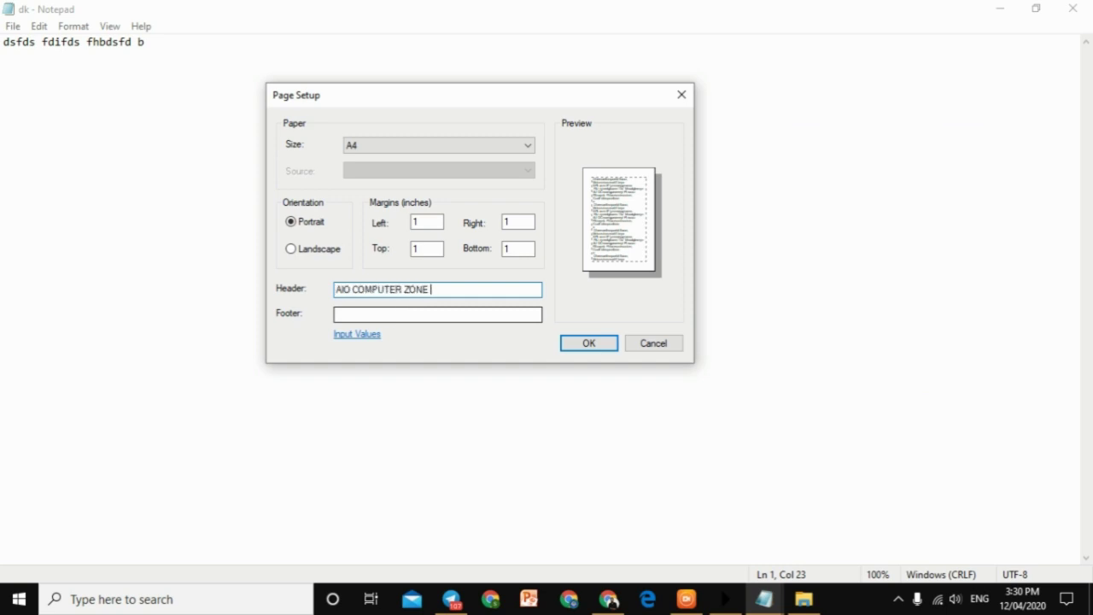
click(338, 314)
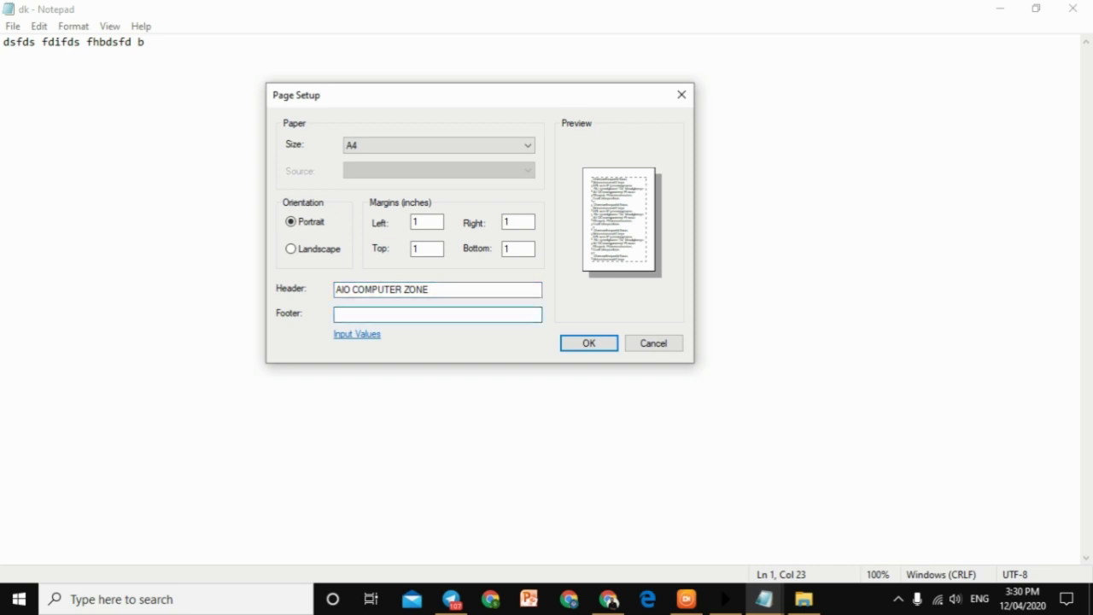
text(BY DK VERMA)
click(613, 347)
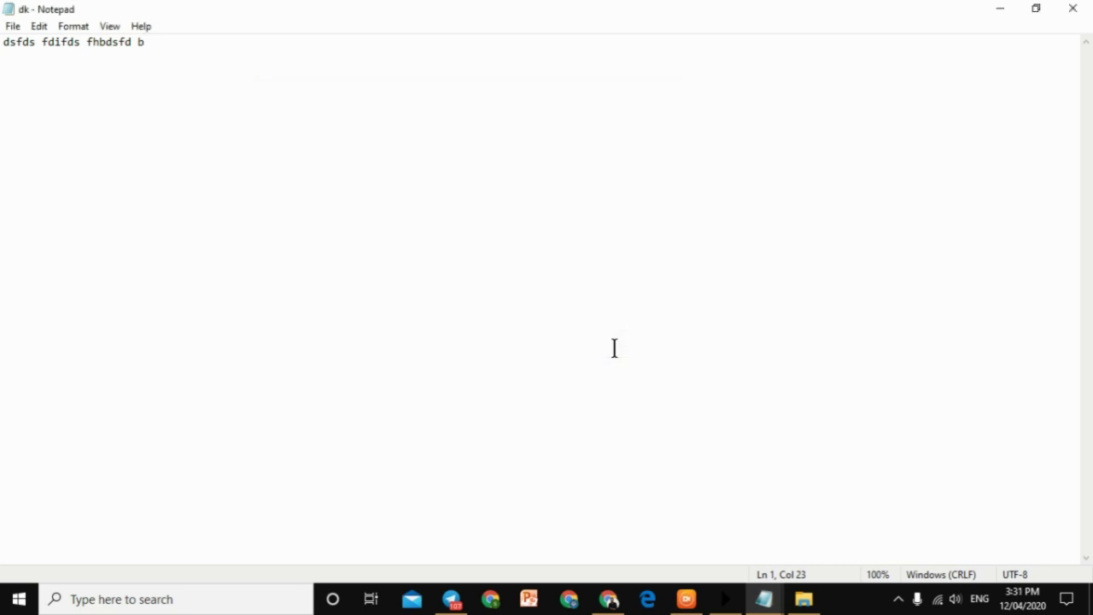
View the document's print settings and close them without printing.
key(ctrl+p)
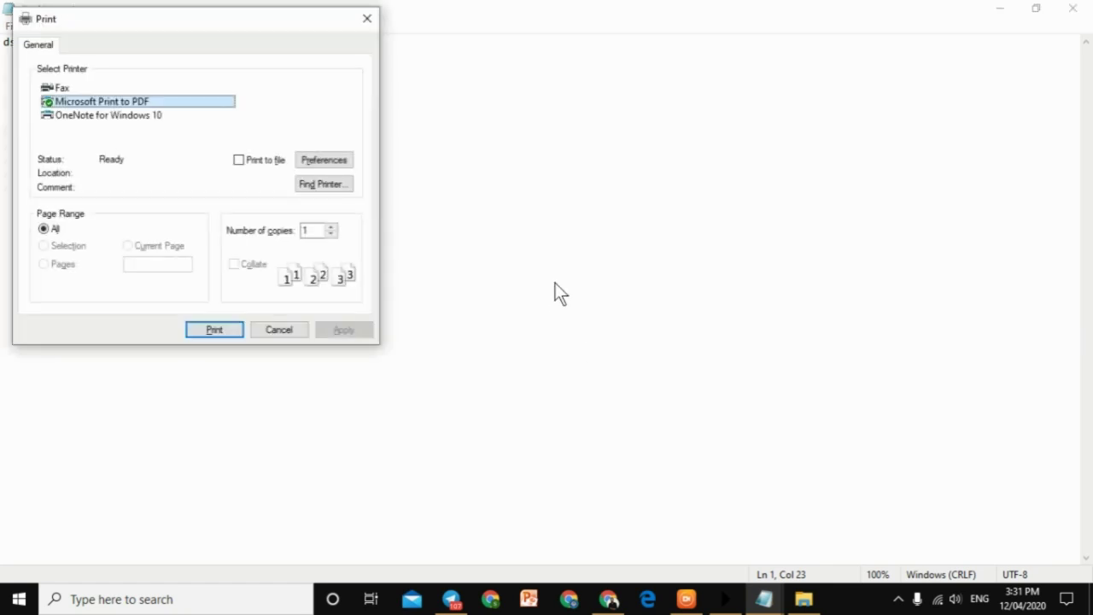
click(367, 18)
click(13, 27)
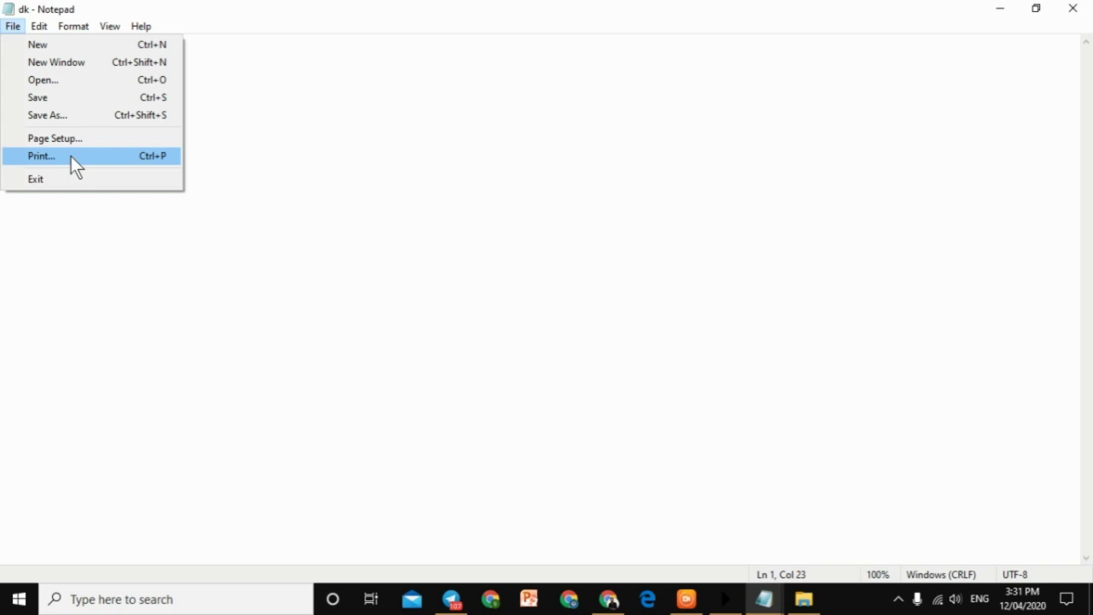
Append the text "YUHYTUYUY RTYG" to the end of the document's line.
click(515, 148)
text(YUHYTUYUY )
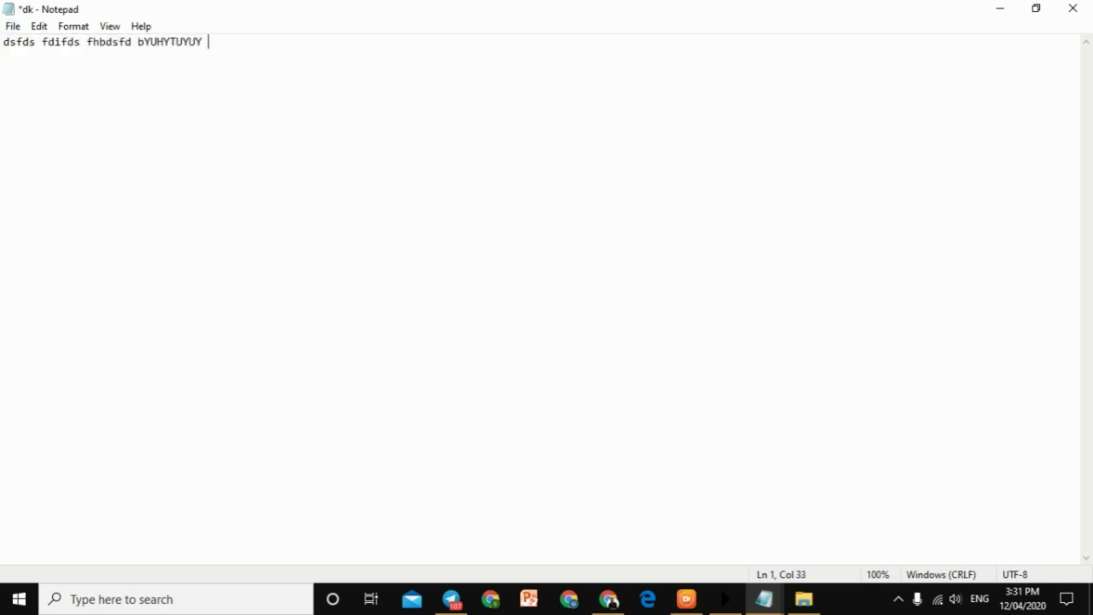
text(RTYG)
Try to print the document with the Fax printer, and cancel the fax modem setup.
click(15, 27)
click(52, 158)
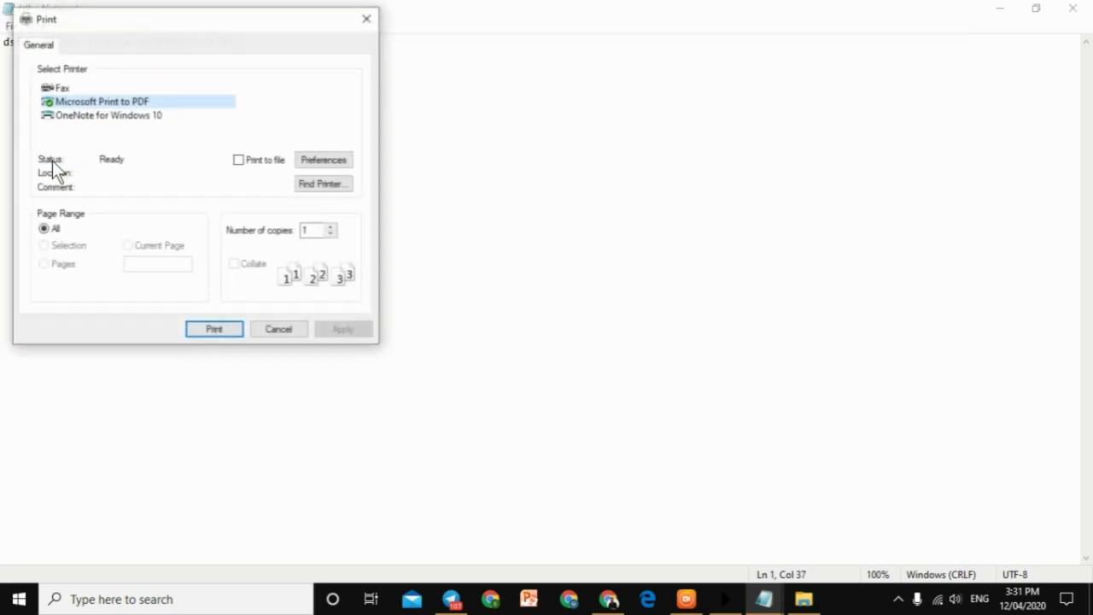
drag(299, 32, 614, 137)
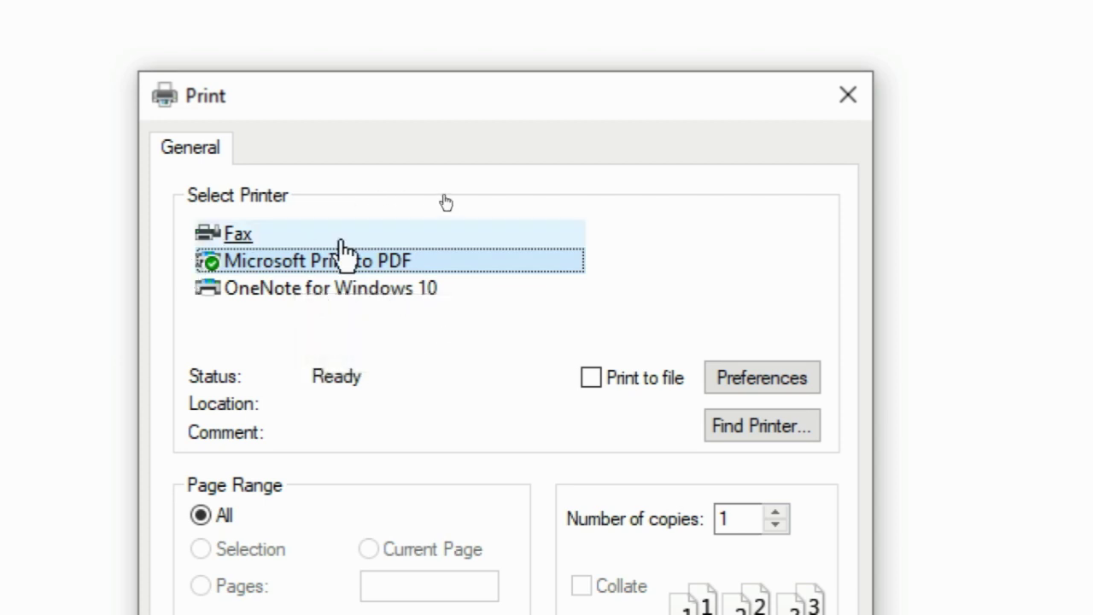
click(206, 234)
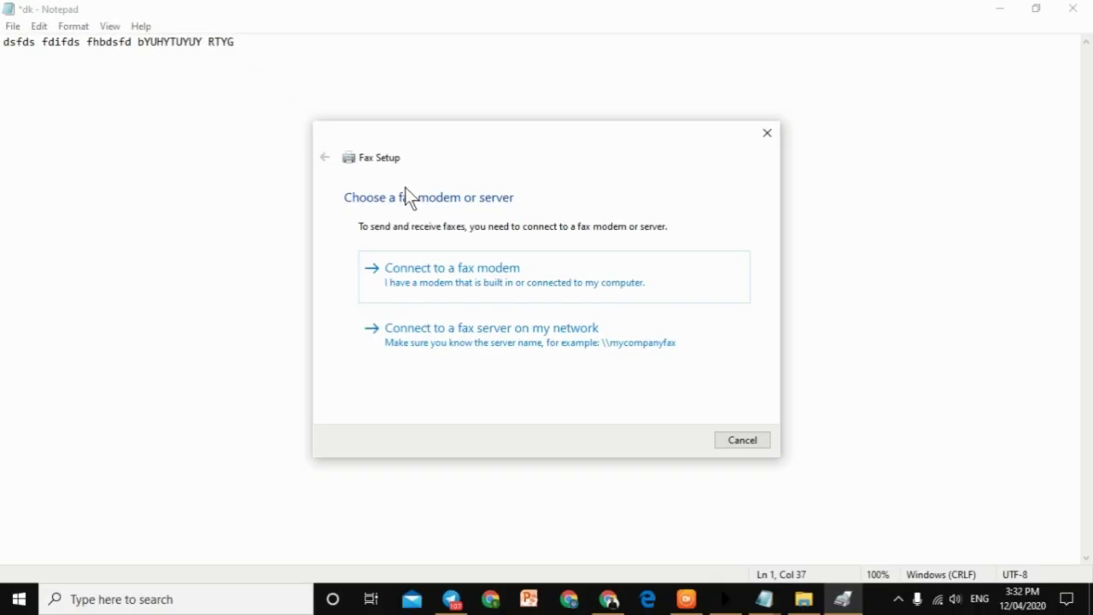
click(730, 437)
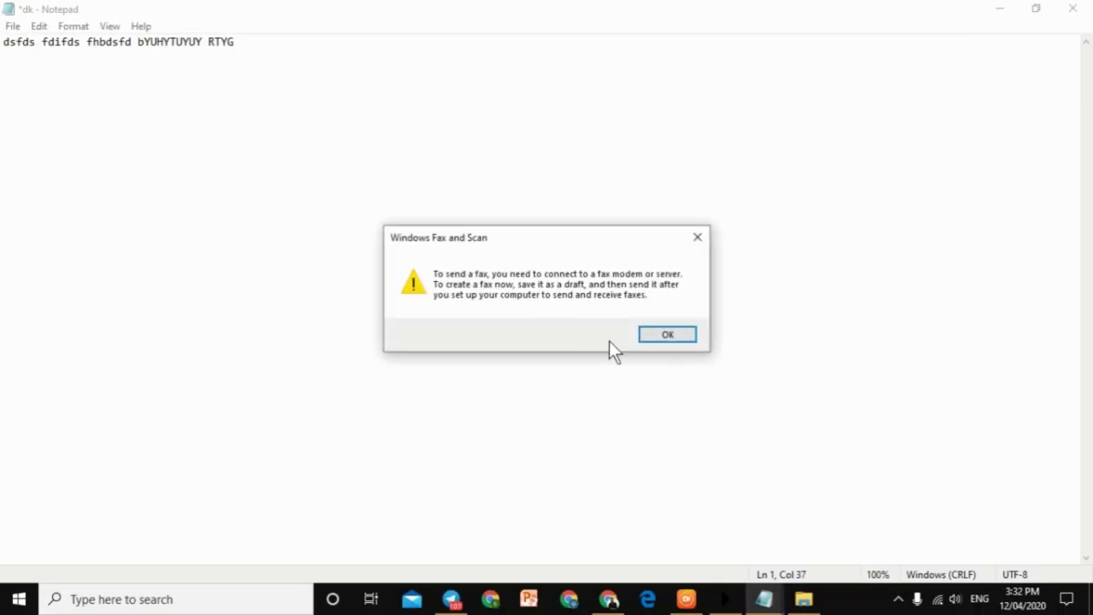
click(647, 339)
Set the number of print copies to 5, and view the network printer finder without selecting a printer.
click(12, 26)
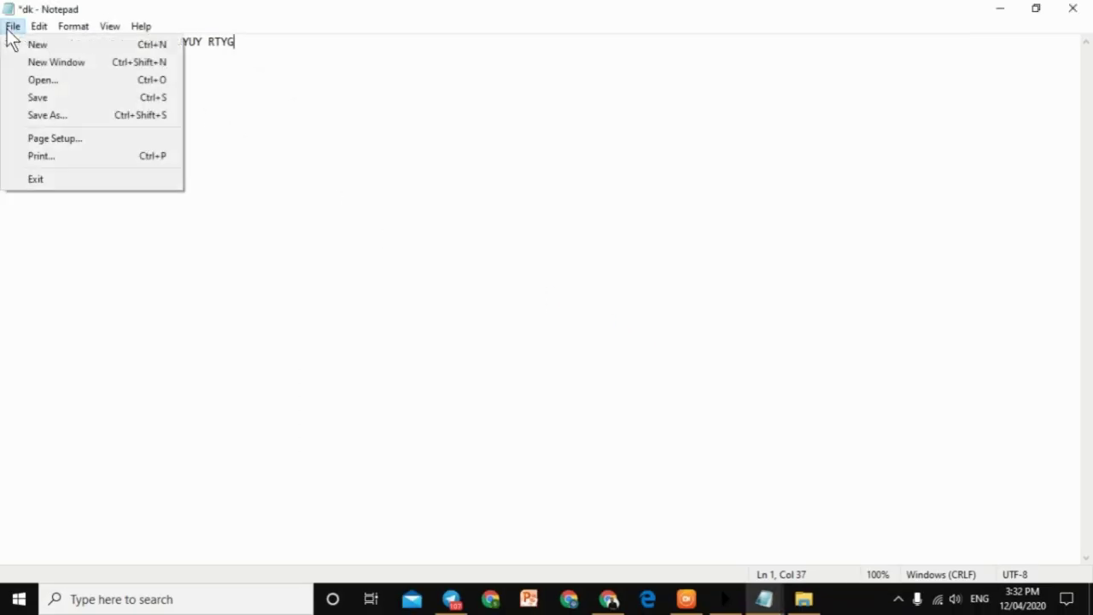
click(64, 156)
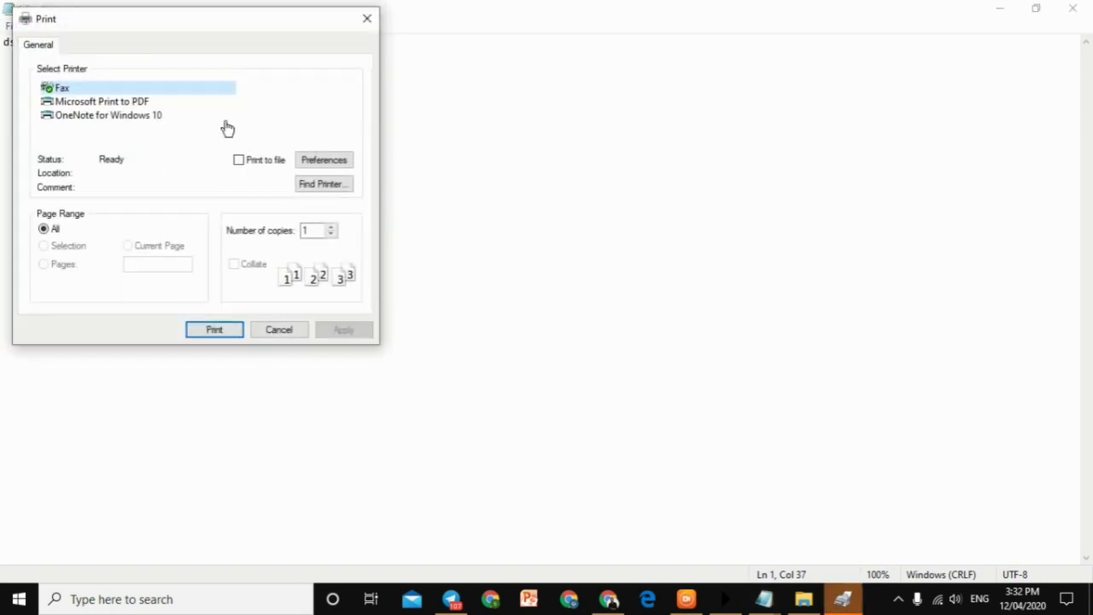
drag(226, 24, 566, 105)
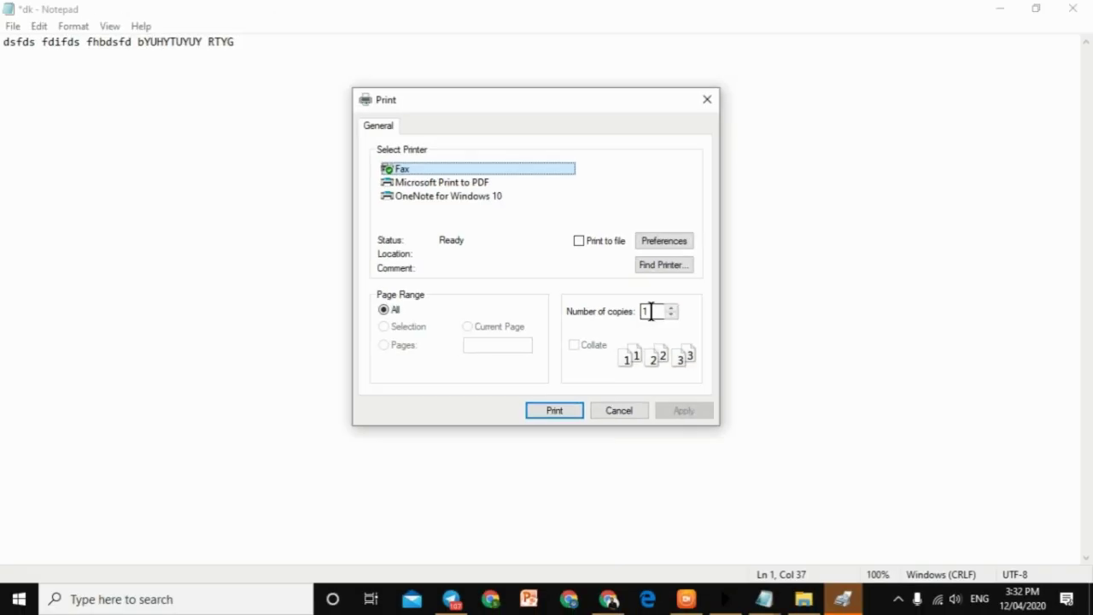
double_click(651, 310)
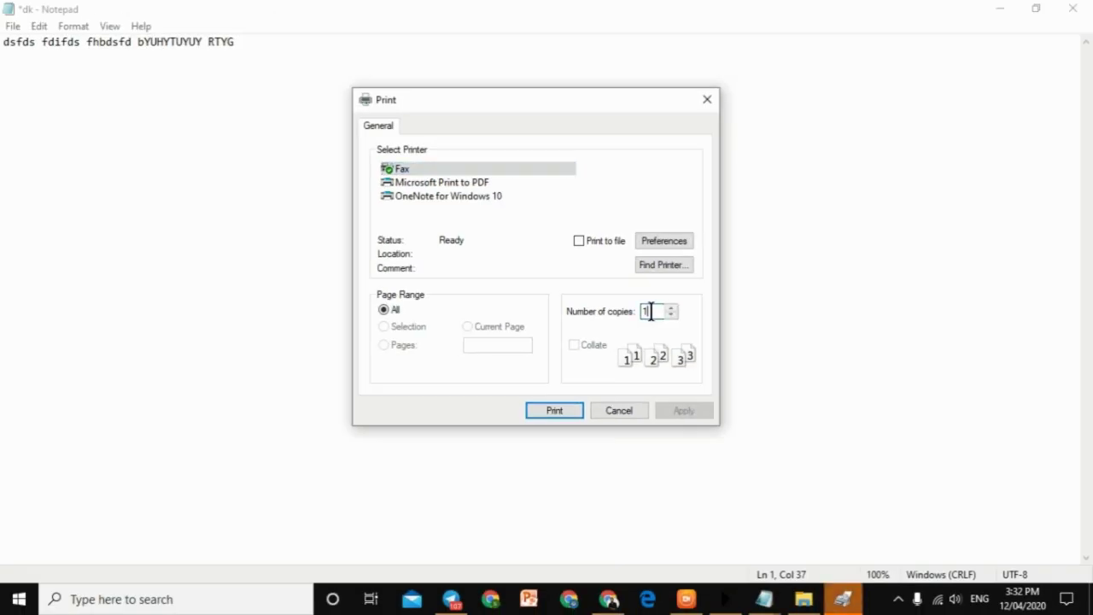
text(5)
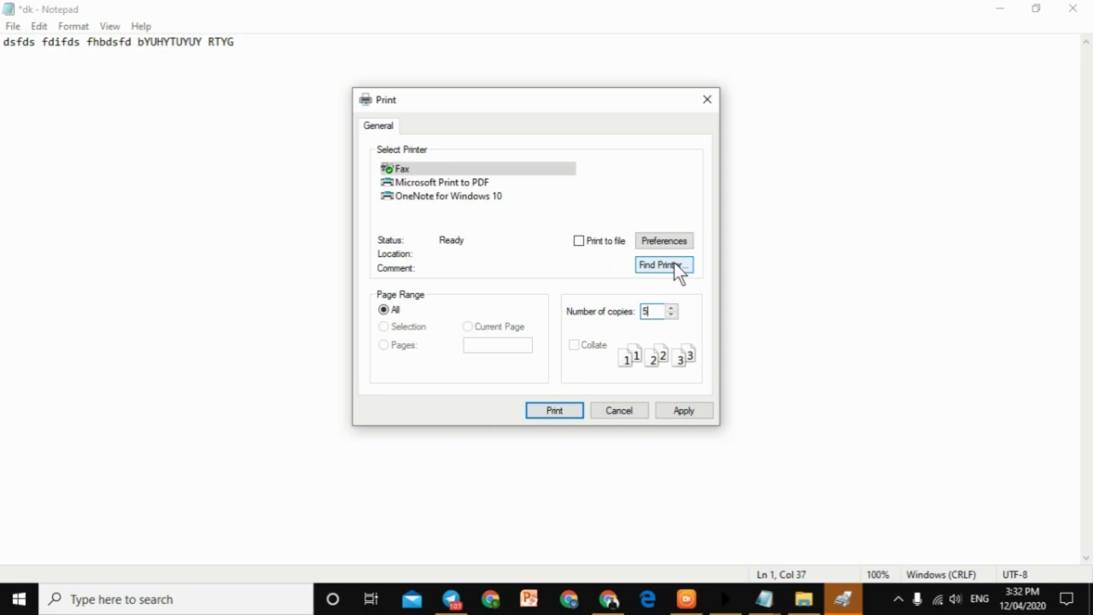
click(674, 265)
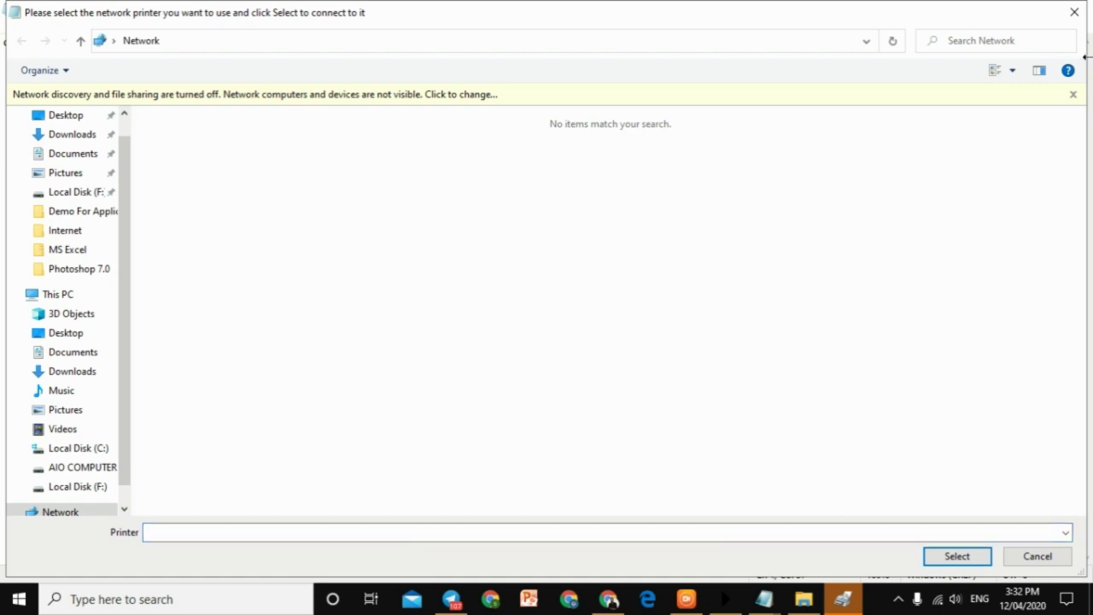
click(1074, 12)
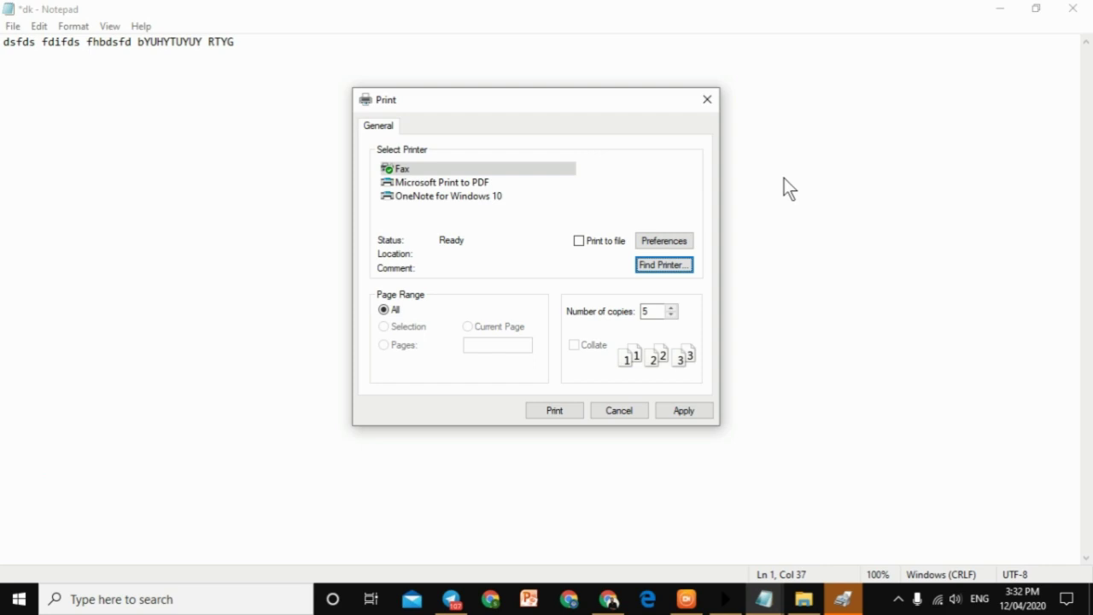
Set the fax printing preferences to A6 paper, Normal (200x200 dpi) image quality and Landscape orientation, and leave the print settings without printing.
click(681, 239)
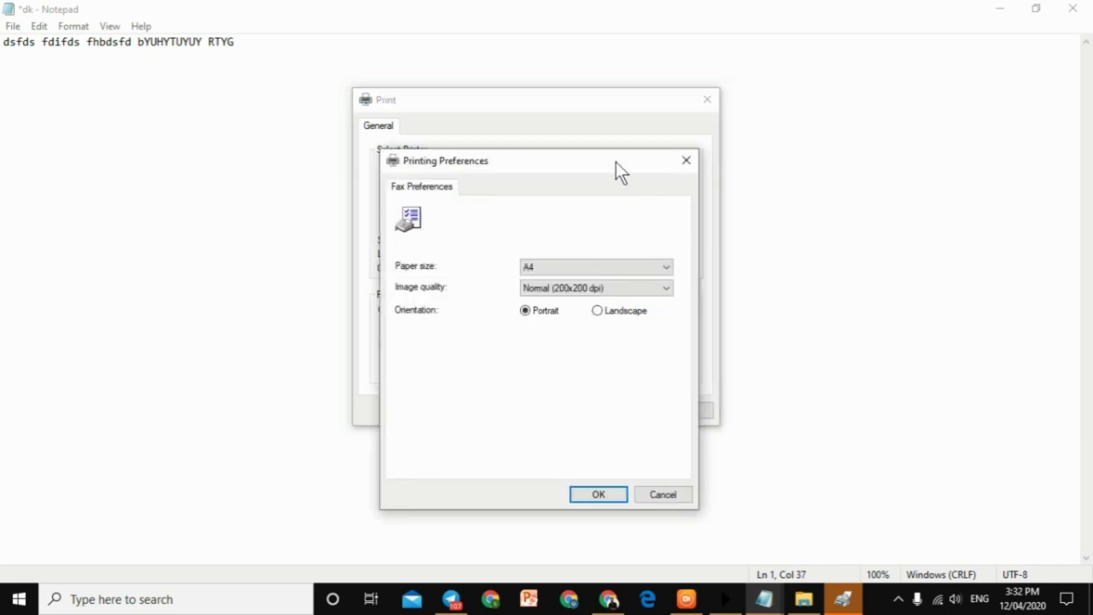
drag(572, 169, 563, 122)
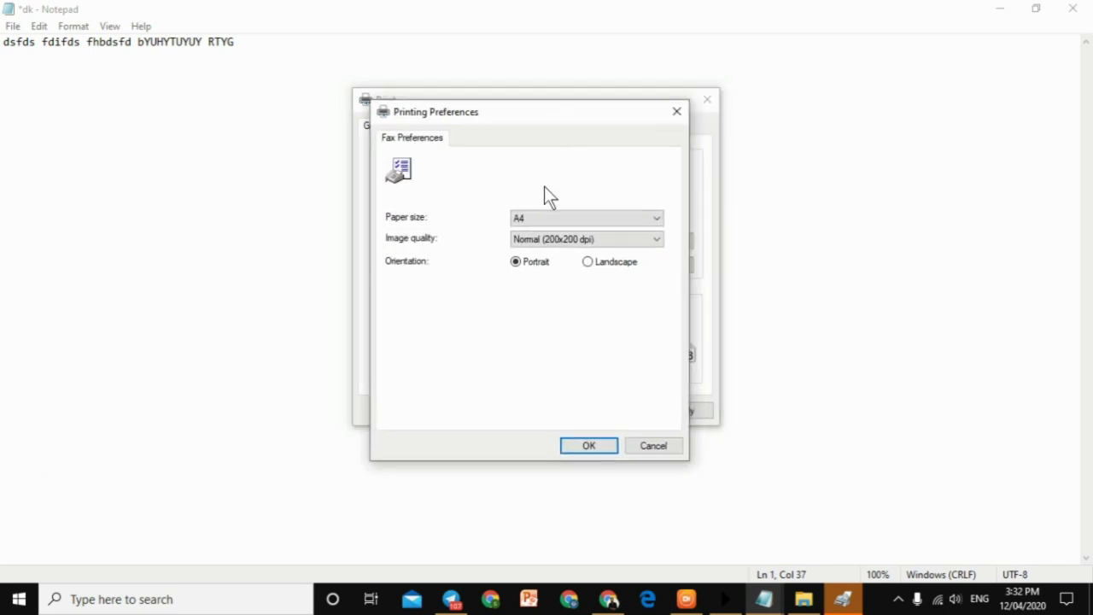
click(554, 219)
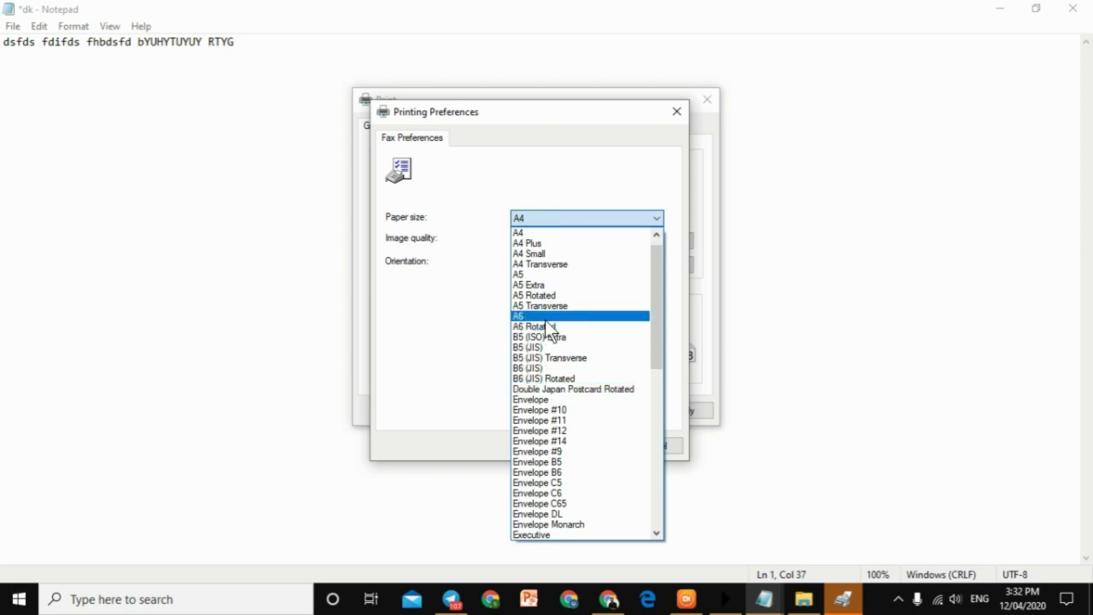
click(544, 321)
click(534, 244)
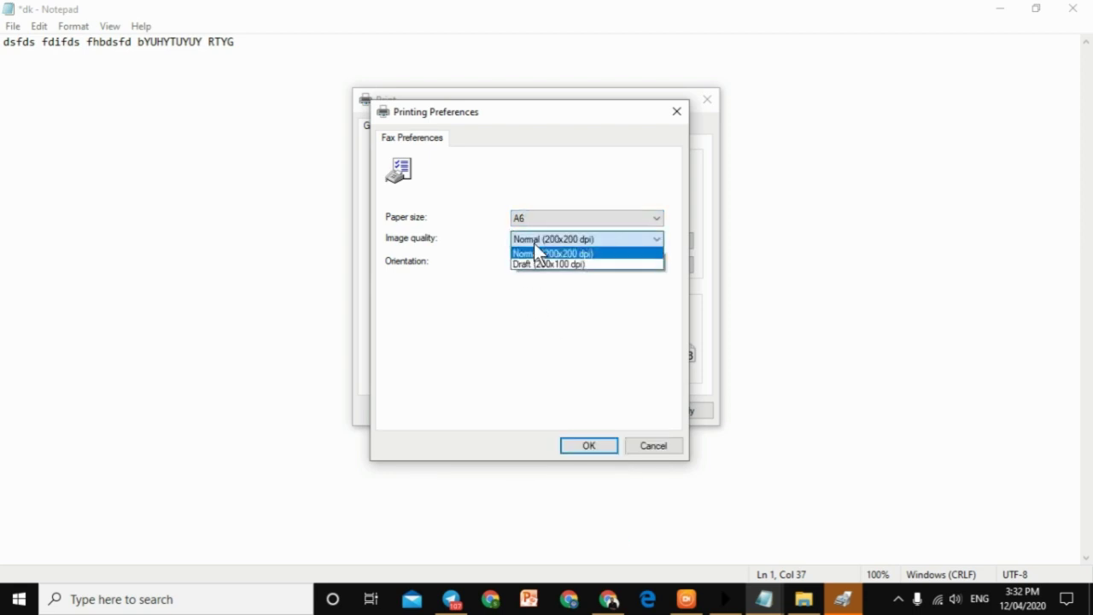
click(540, 266)
click(537, 240)
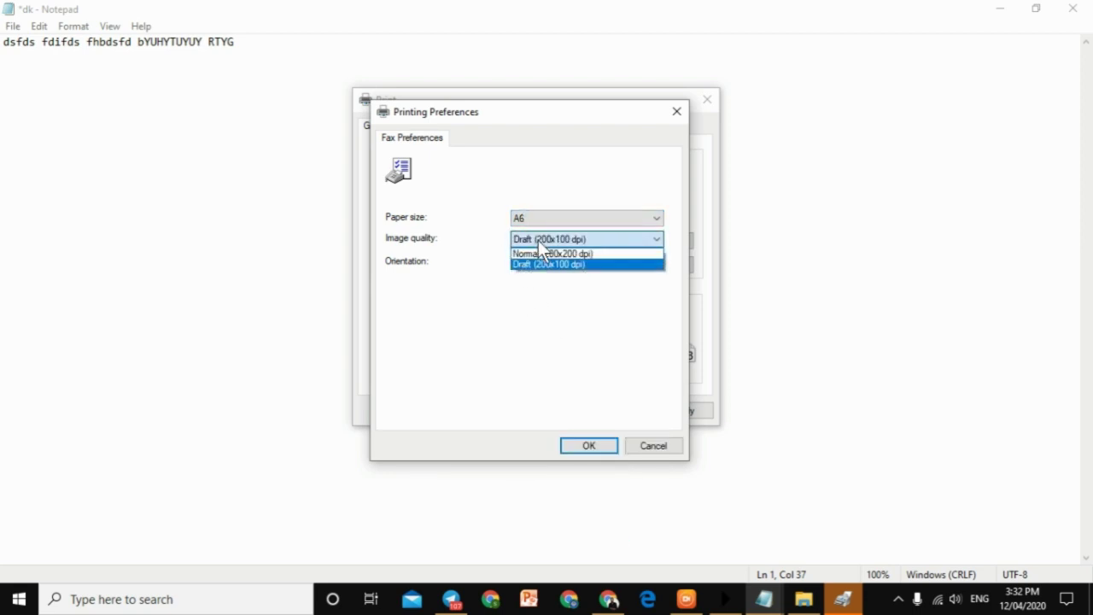
click(541, 251)
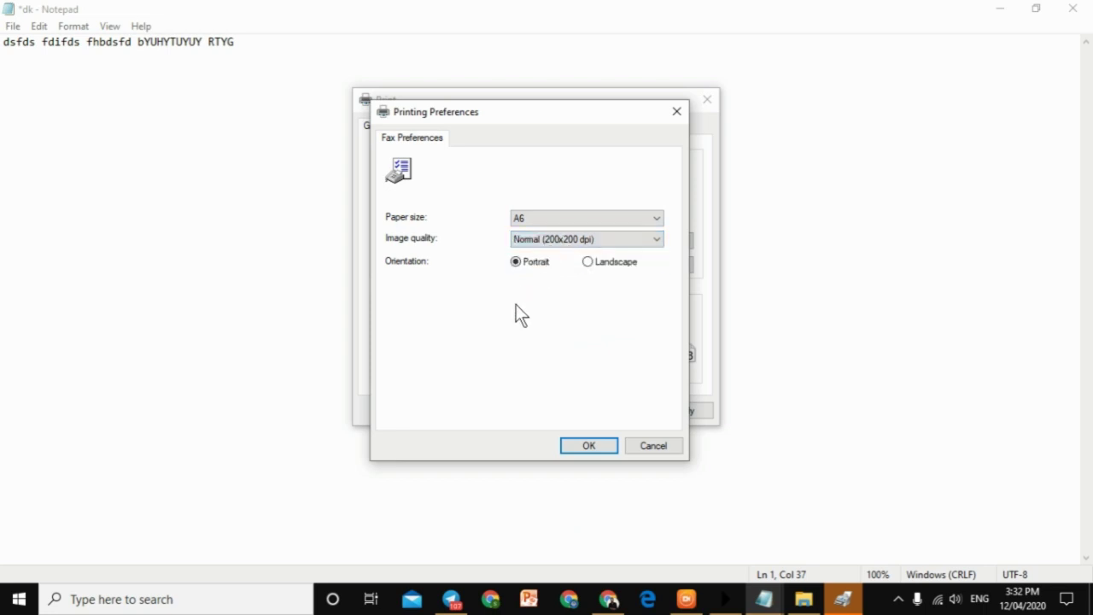
click(587, 262)
click(589, 450)
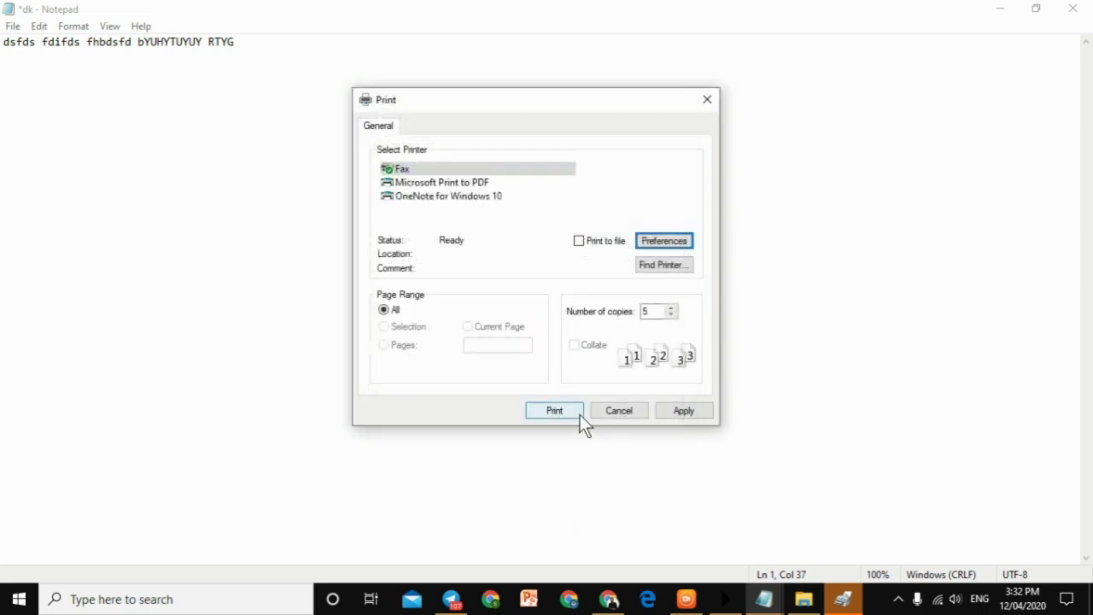
click(707, 99)
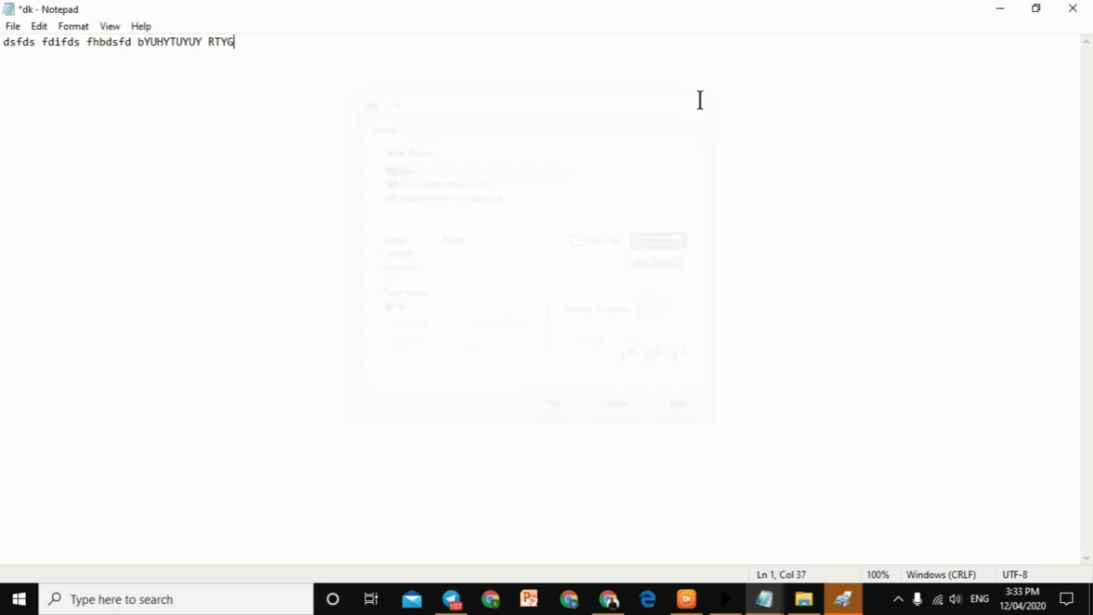
Exit Notepad without saving the changes to dk.txt, and close the remaining New Fax and Documents windows.
click(16, 27)
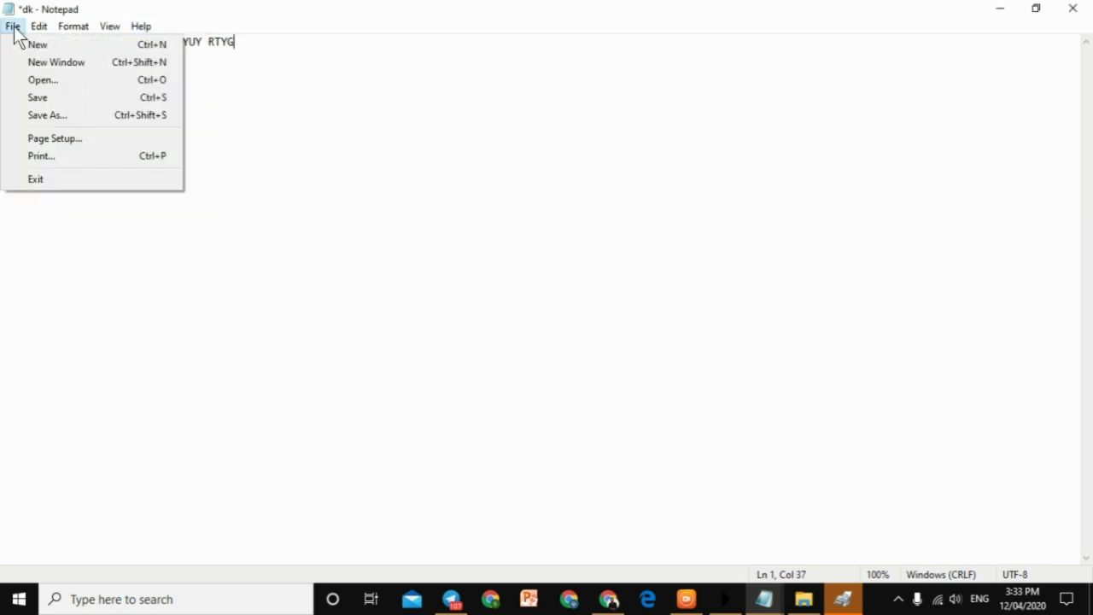
click(64, 181)
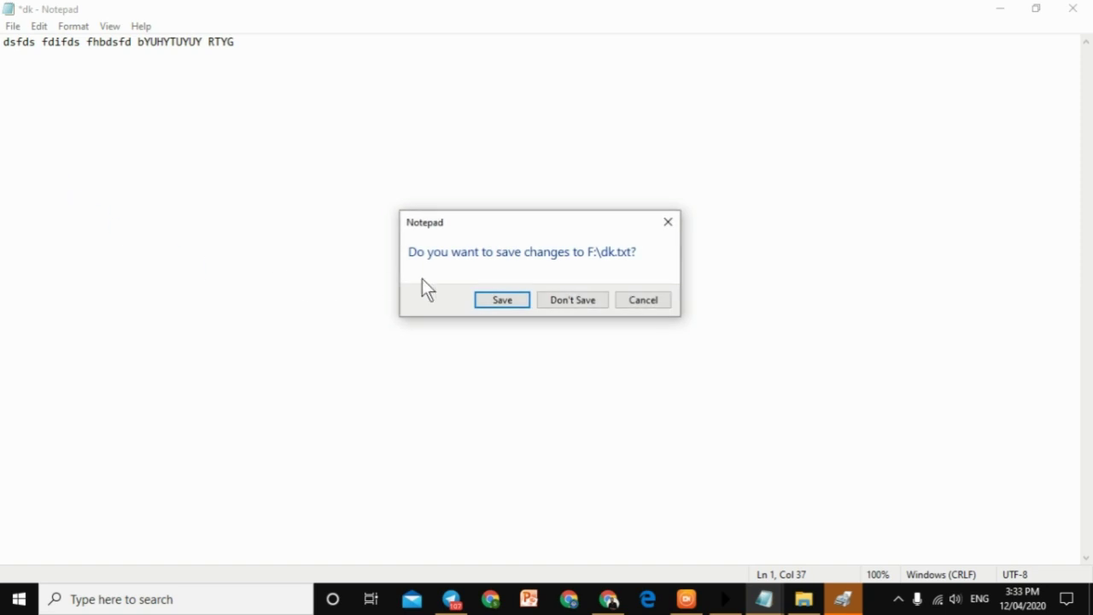
click(557, 298)
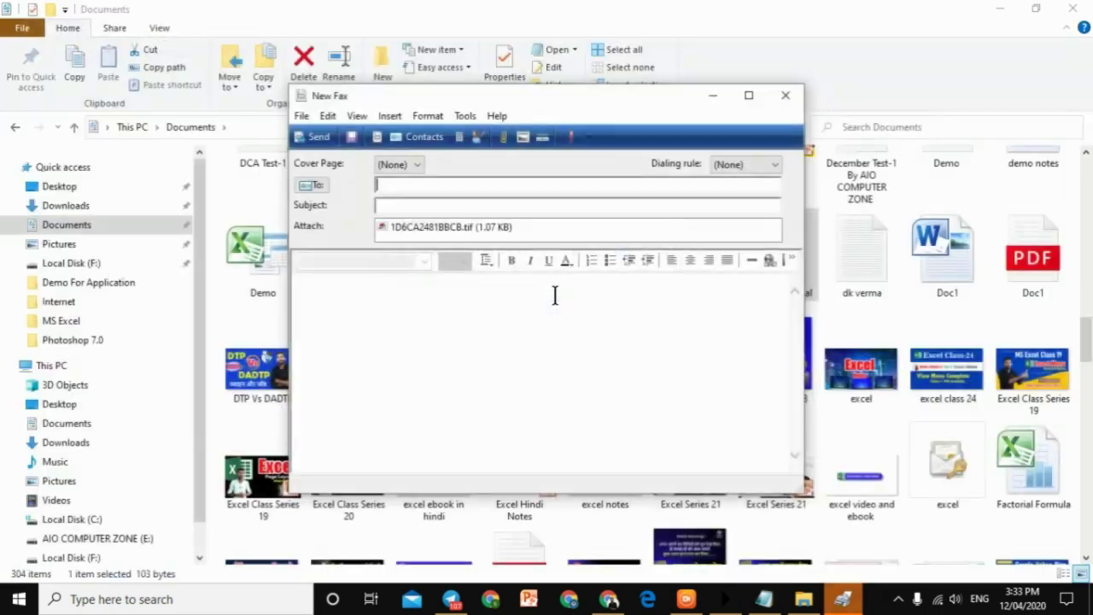
click(785, 94)
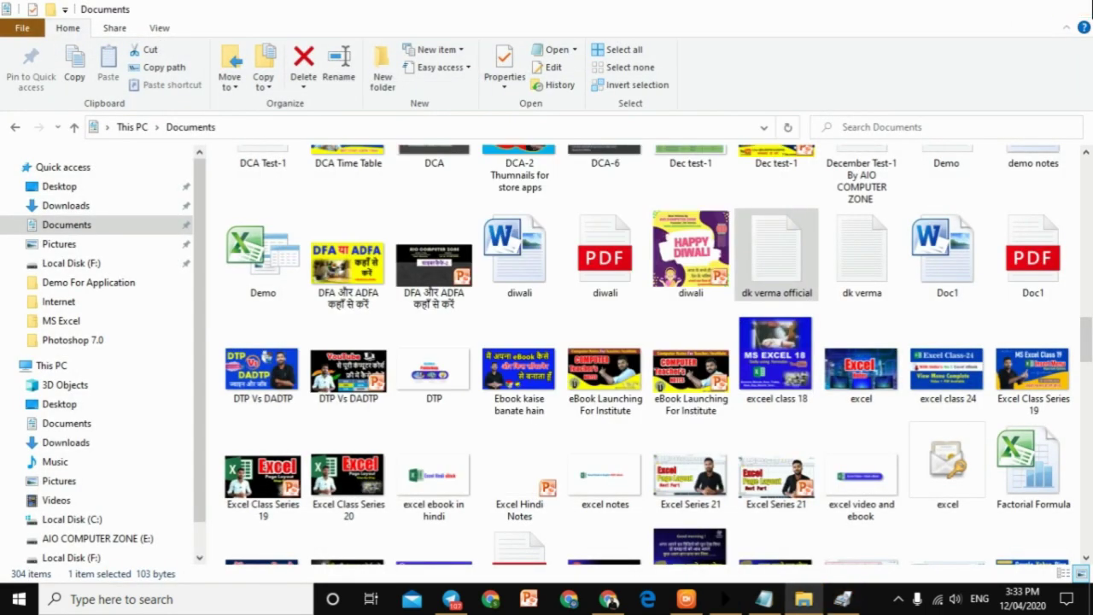
click(569, 333)
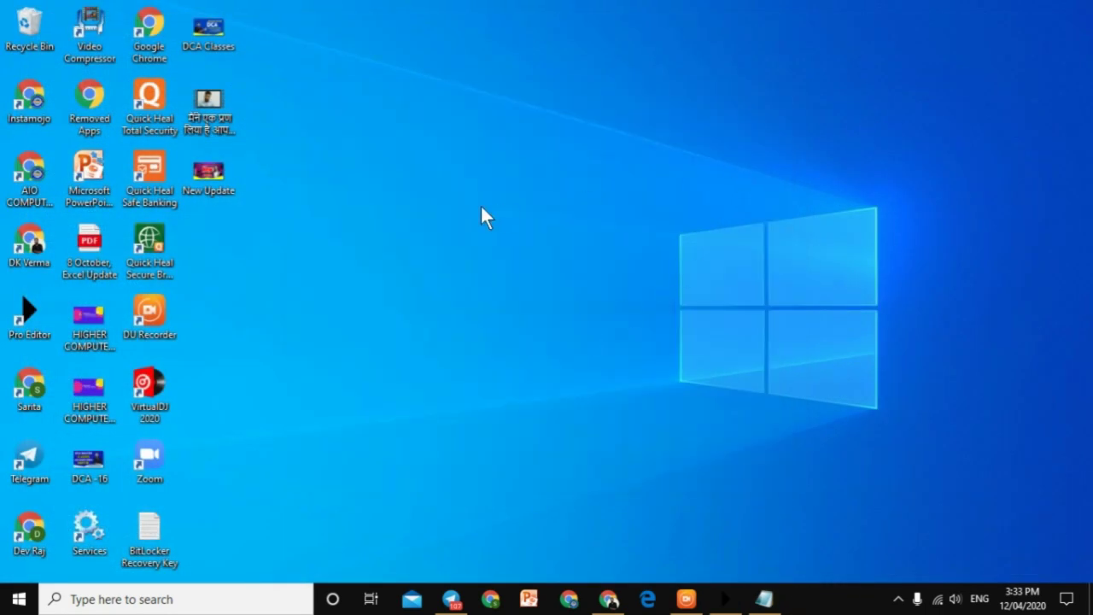
Launch Notepad again in a maximized window and bring up its editing commands.
key(super+r)
key(Return)
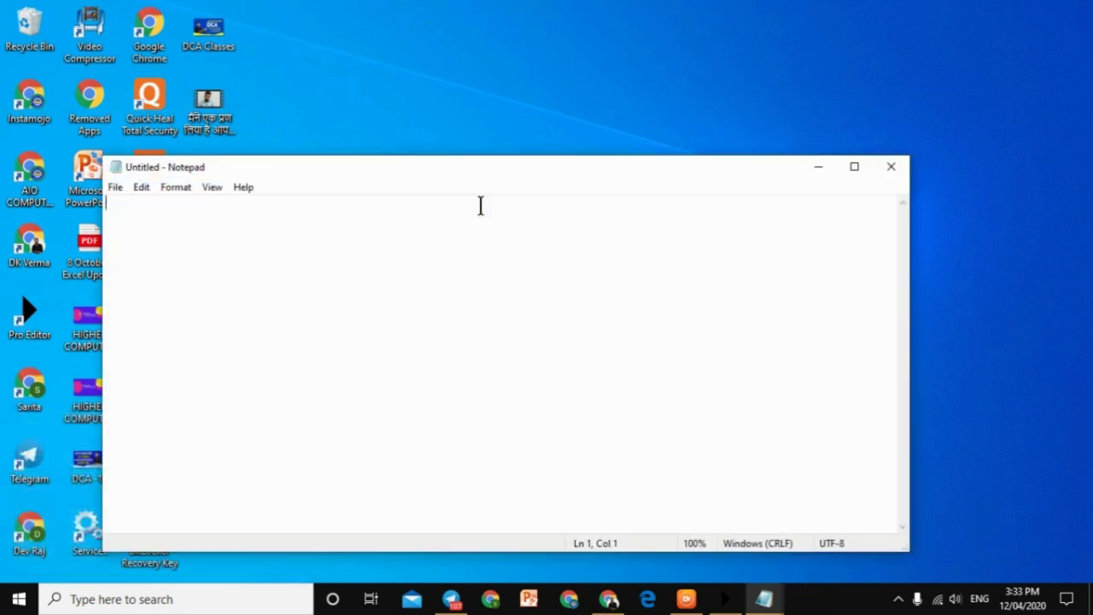
click(852, 169)
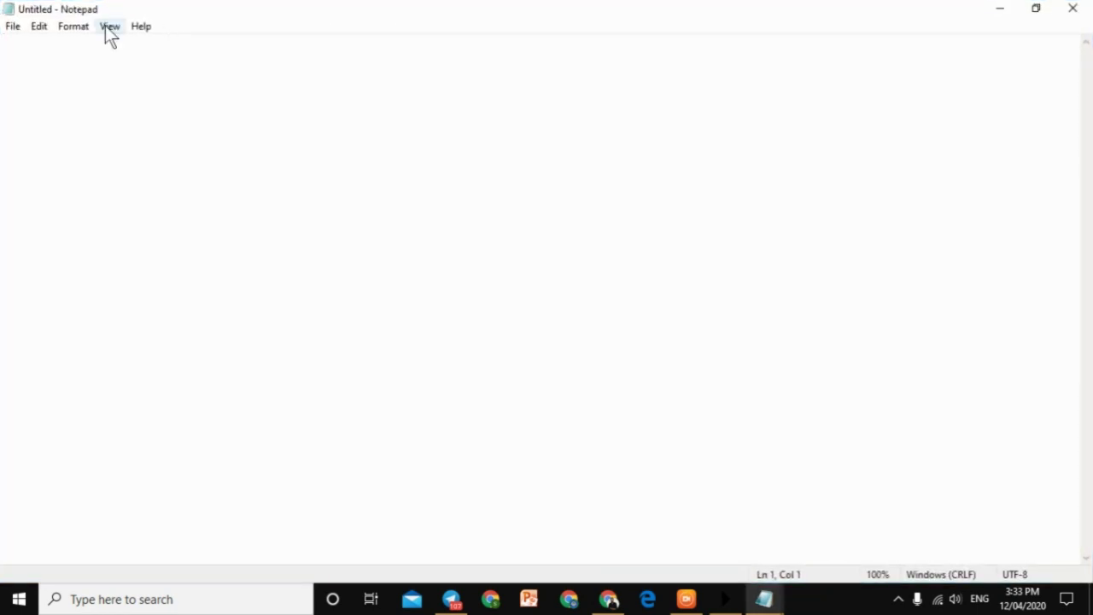
click(39, 27)
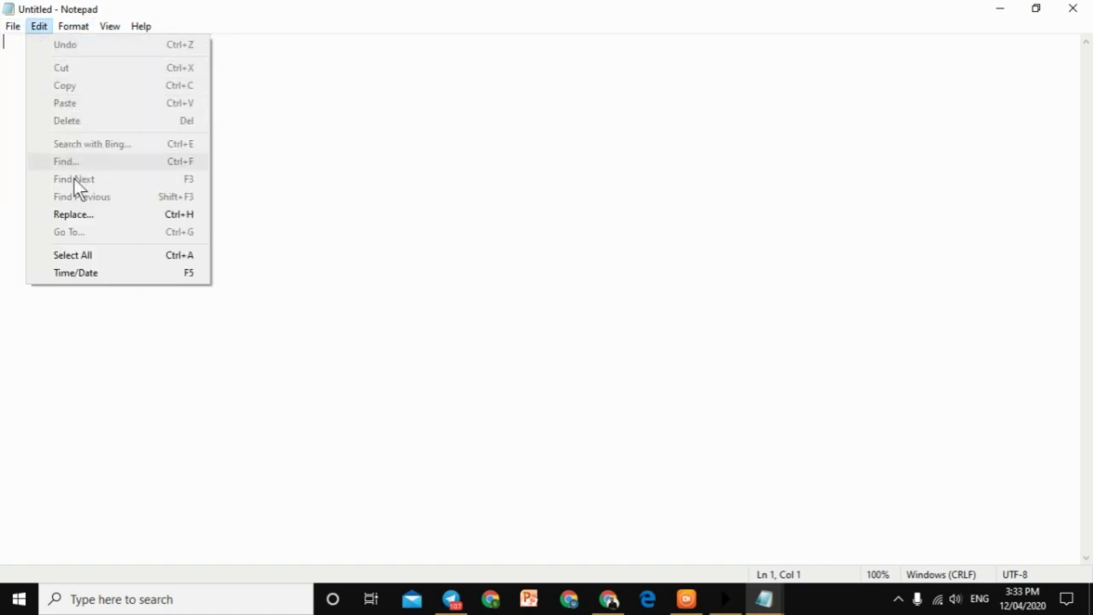
Set the text font to Consolas Regular at size 22.
click(280, 232)
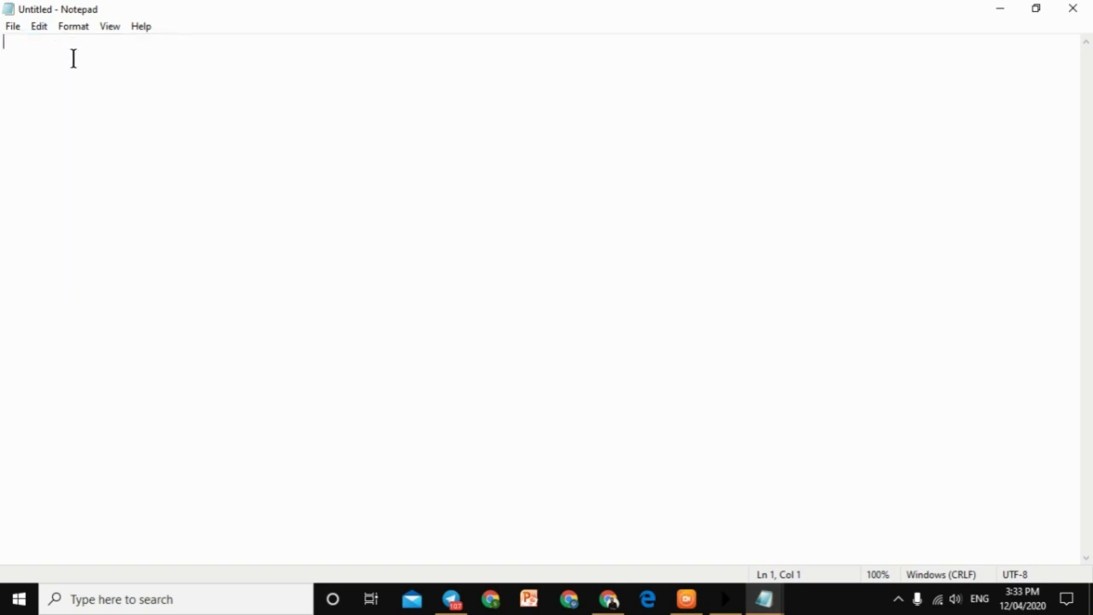
click(38, 26)
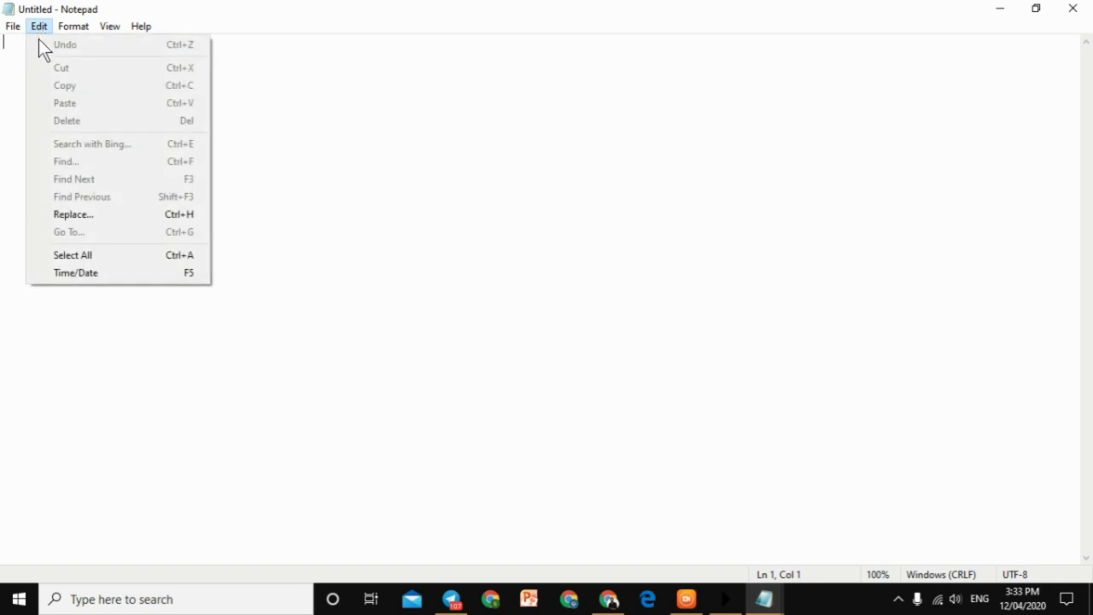
mouse_move(64, 29)
click(85, 62)
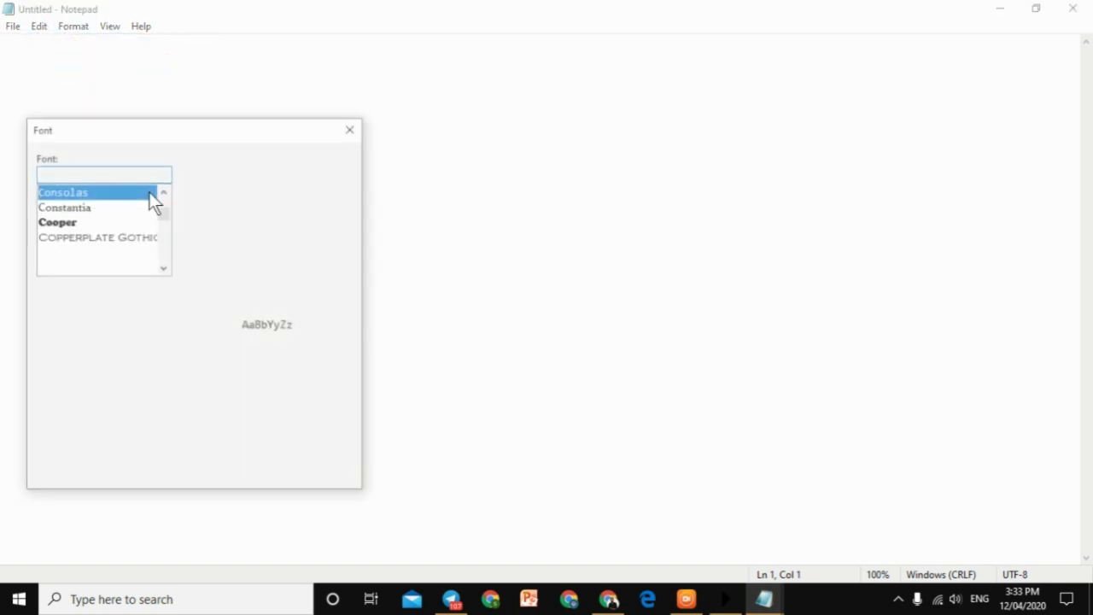
click(315, 256)
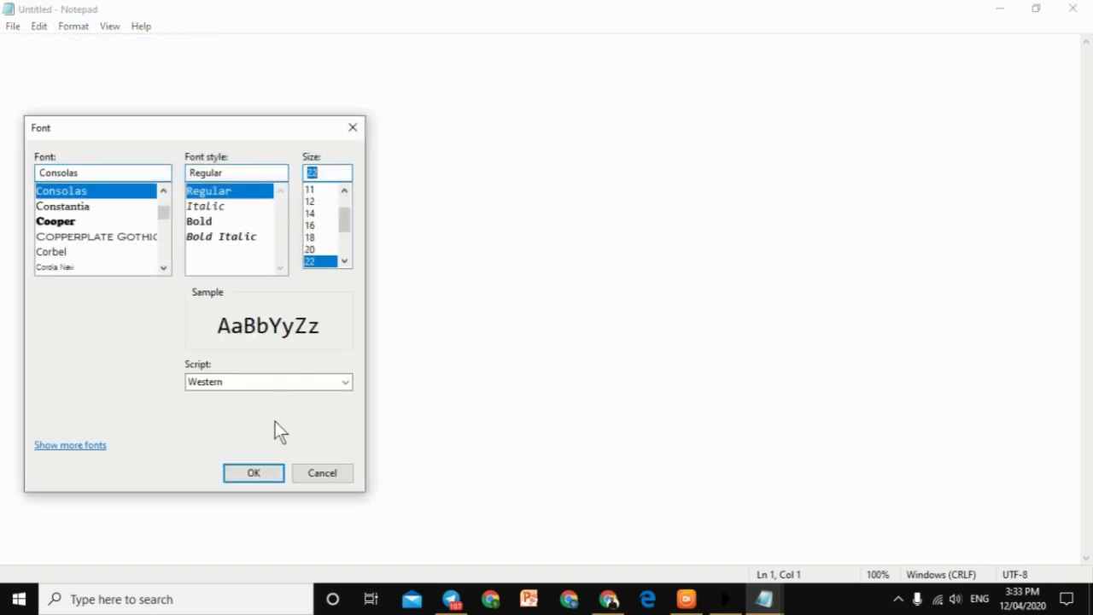
click(256, 474)
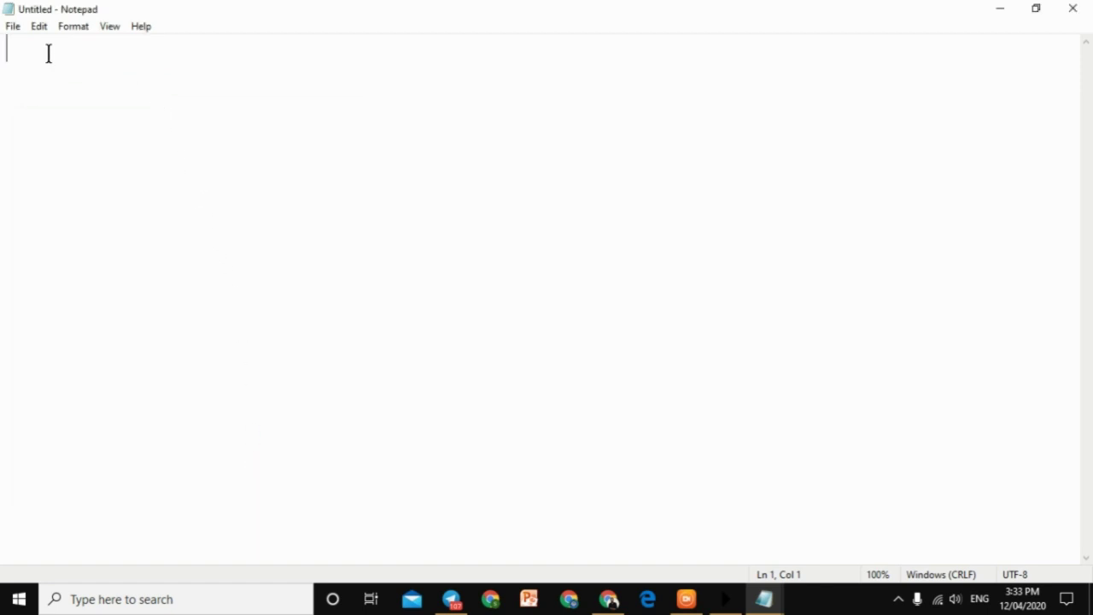
Enter three lines of sample text in the empty document: SCDBDFCSD, DHSADS ]FSDFDS and FSDFDSJFR.
click(43, 27)
click(387, 181)
text(SCDBDFCSD)
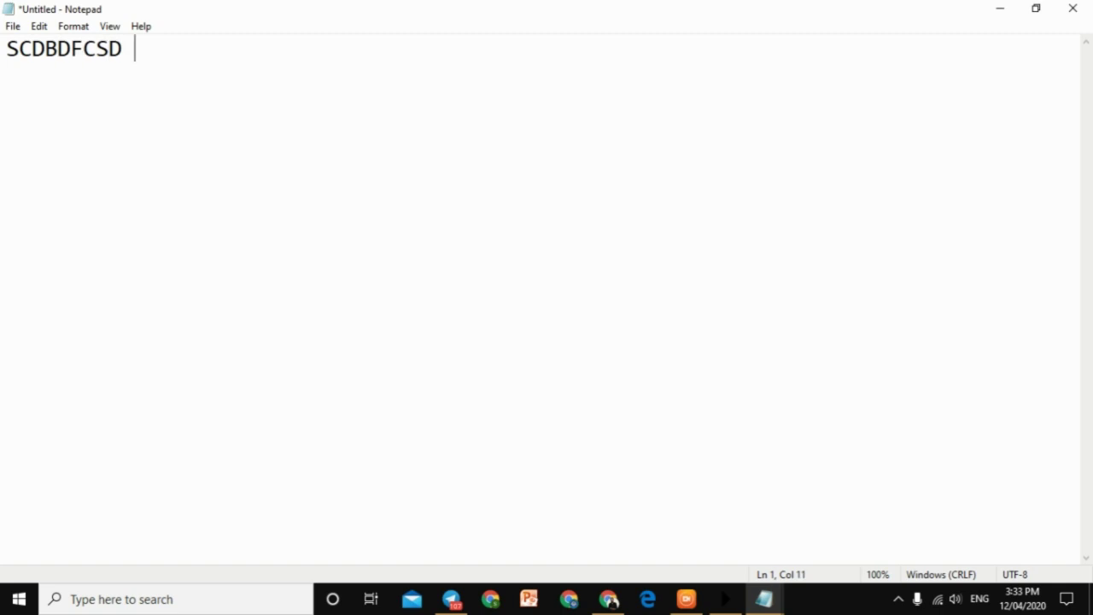
key(Return)
text(DHSADS ])
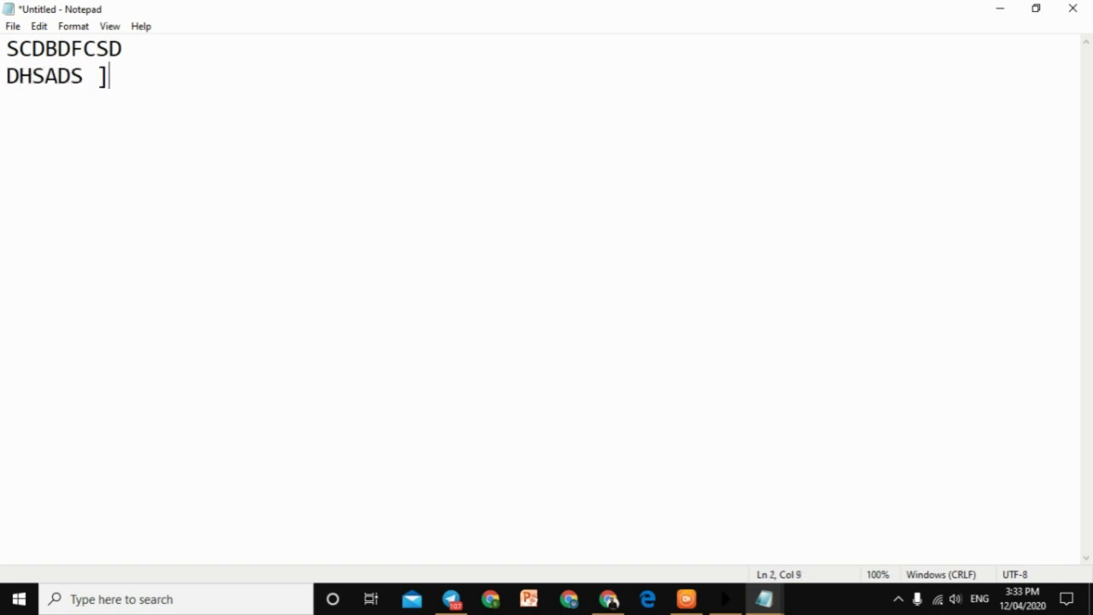
text(FSDFDS)
key(Return)
text(FSDFDSJFR)
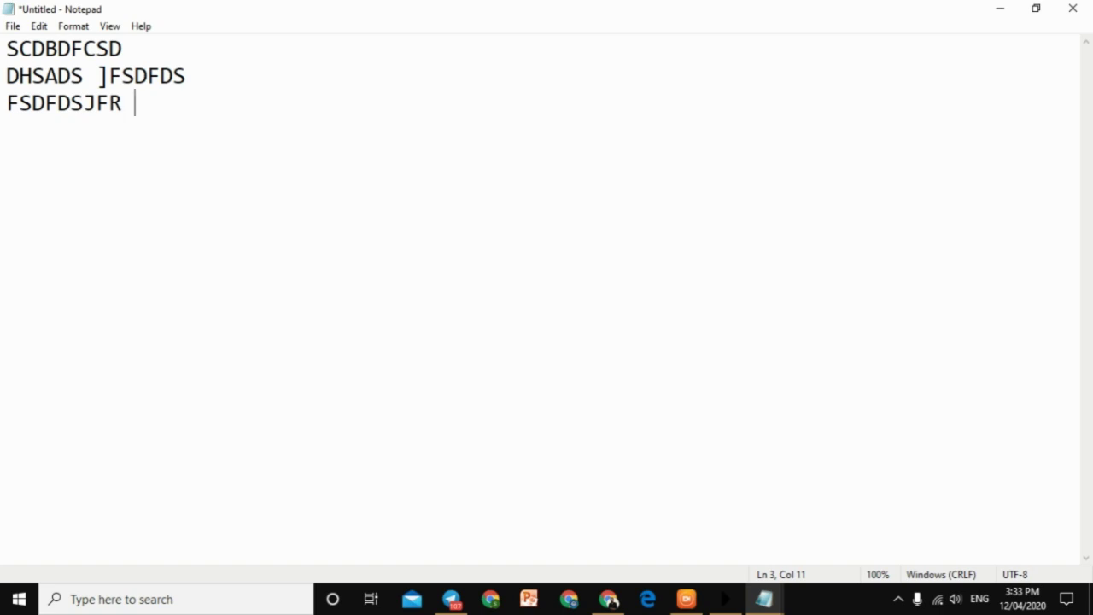
Clear the whole document and enter the new lines FDSGD, FGHFGHT and \HFGHG.
key(ctrl+a)
key(BackSpace)
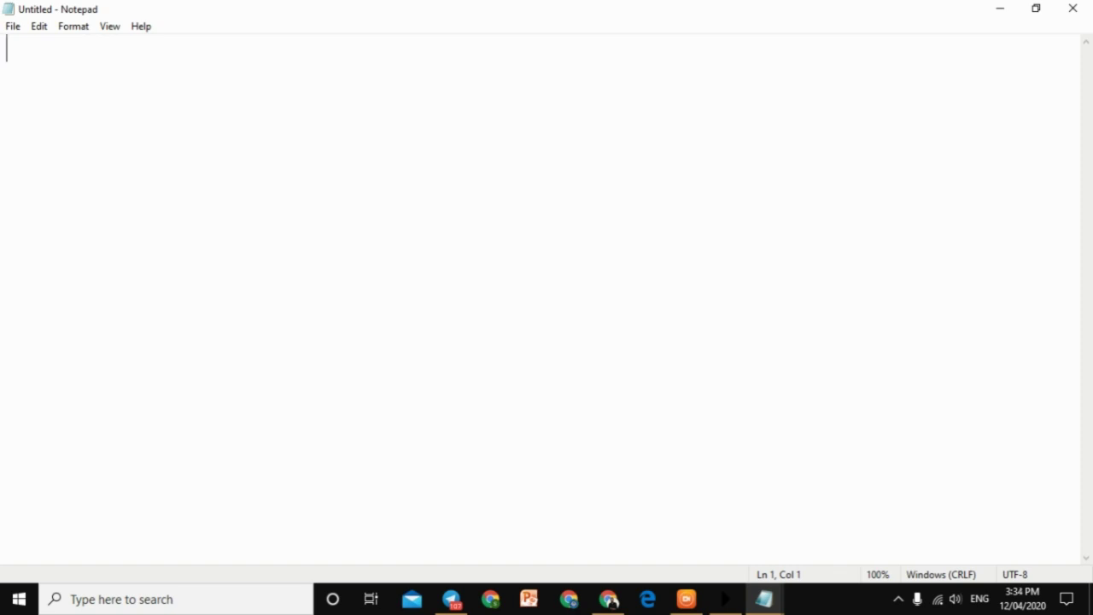
text(FDSGD)
key(Return)
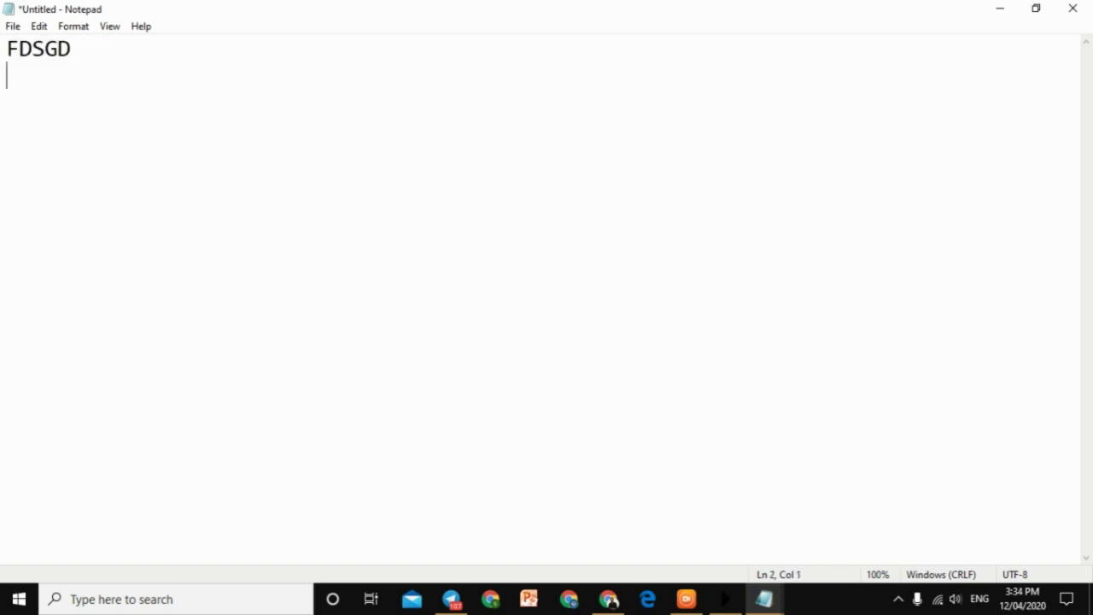
text(FGHFGHT)
key(Return)
text(\HFGHG)
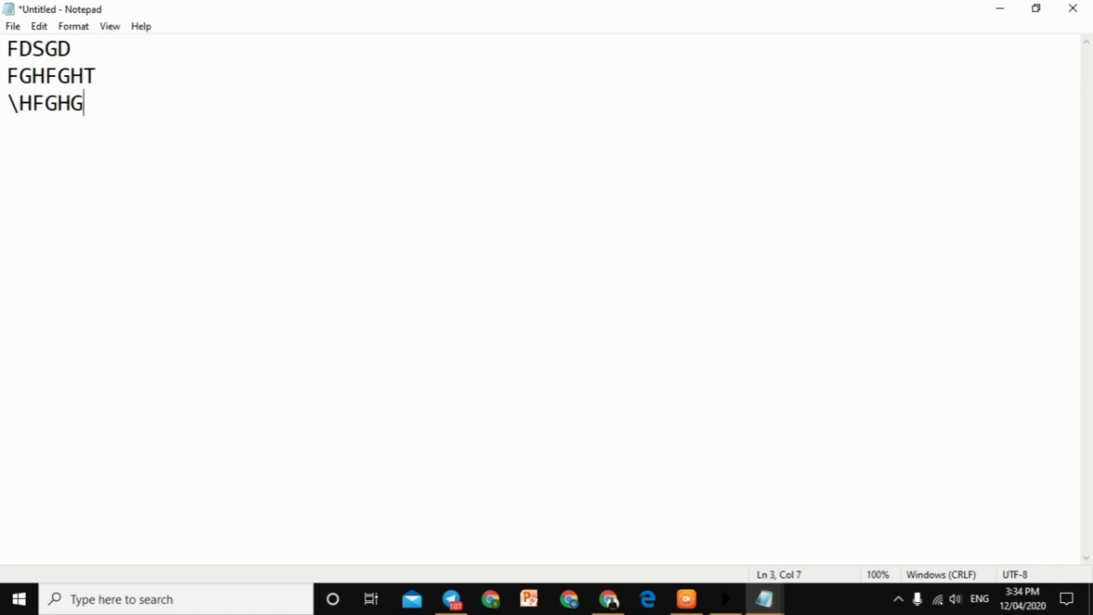
Add the lines HGHGHG, FHGFHG, HGHGFHFG, FGFGHFGHGF, HGHGHGF, HG, G, HG, HG and TH below the existing text.
key(Return)
text(HGHGHG)
key(Return)
text(FHGFHG)
key(Return)
text(HGHGFHFG)
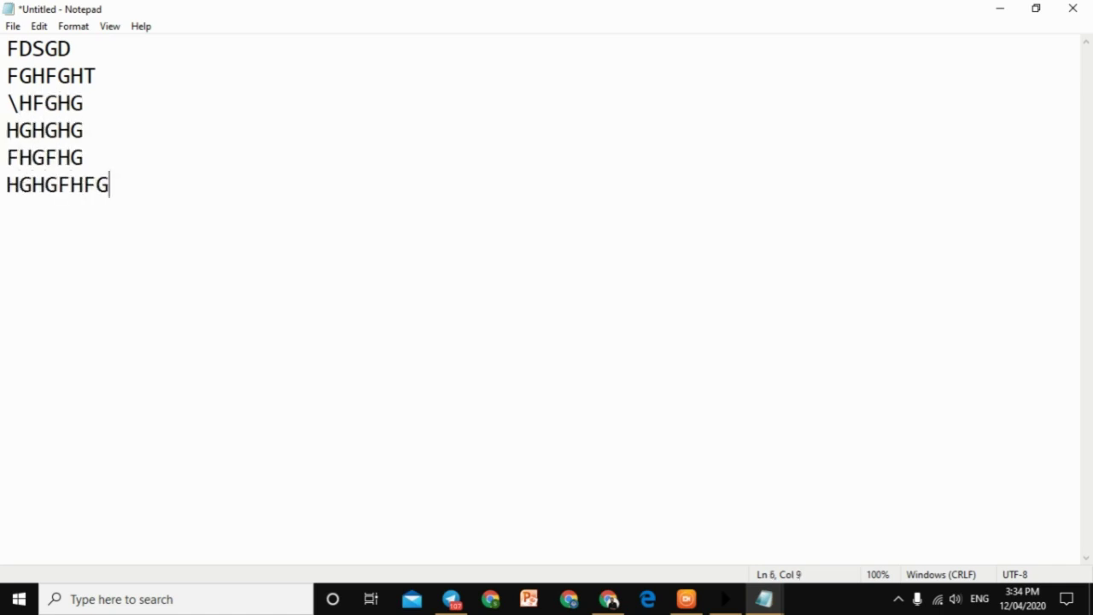
key(Return)
text(FGFGHFGHGF HG HGHGF HG G HG HG TH)
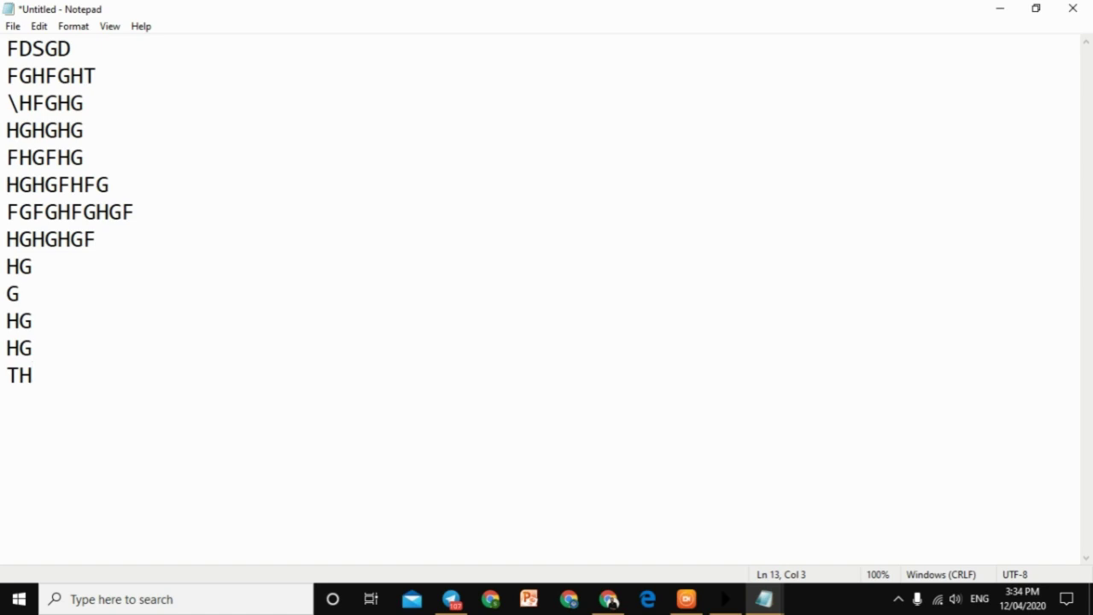
Undo the replacement of the first sample text and clear the text selection.
drag(53, 376, 2, 383)
click(74, 371)
key(ctrl+z)
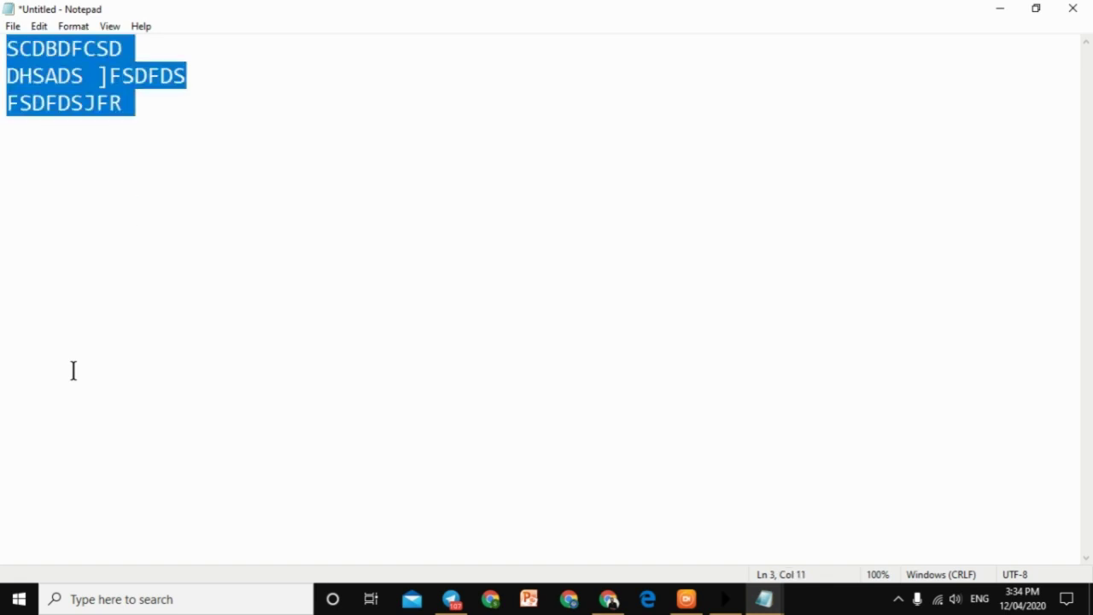
click(100, 260)
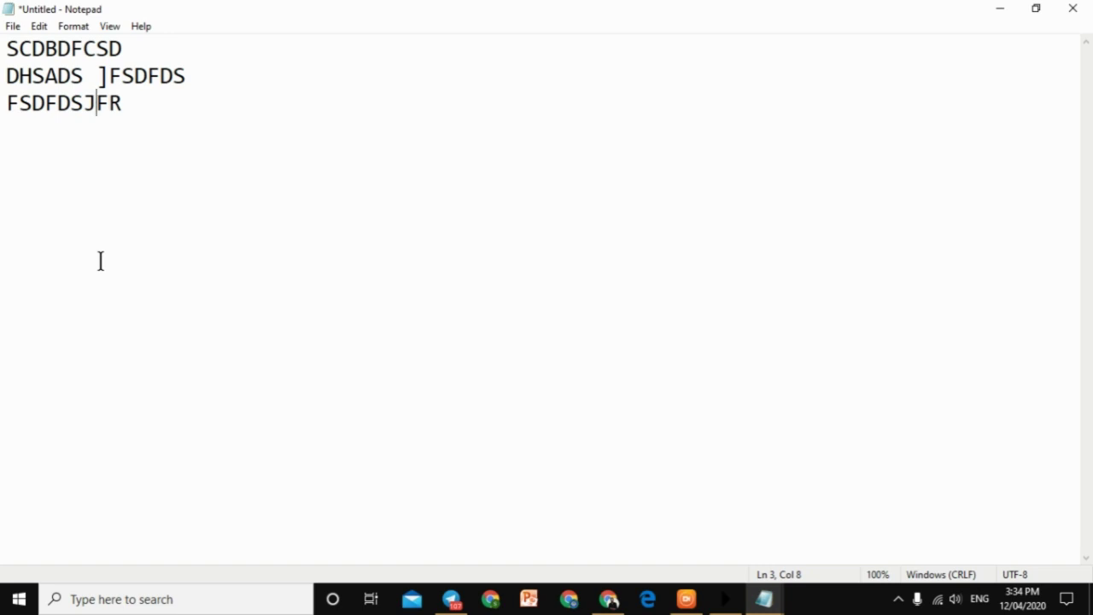
Add the lines SADMSDS SDFDS, D, FD, D, DF, GD and GD below FSDFDSJFR.
click(167, 100)
key(Return)
text(SADMSDS SDFDS)
key(Return)
text(D)
key(Return)
text(FD)
key(Return)
text(D )
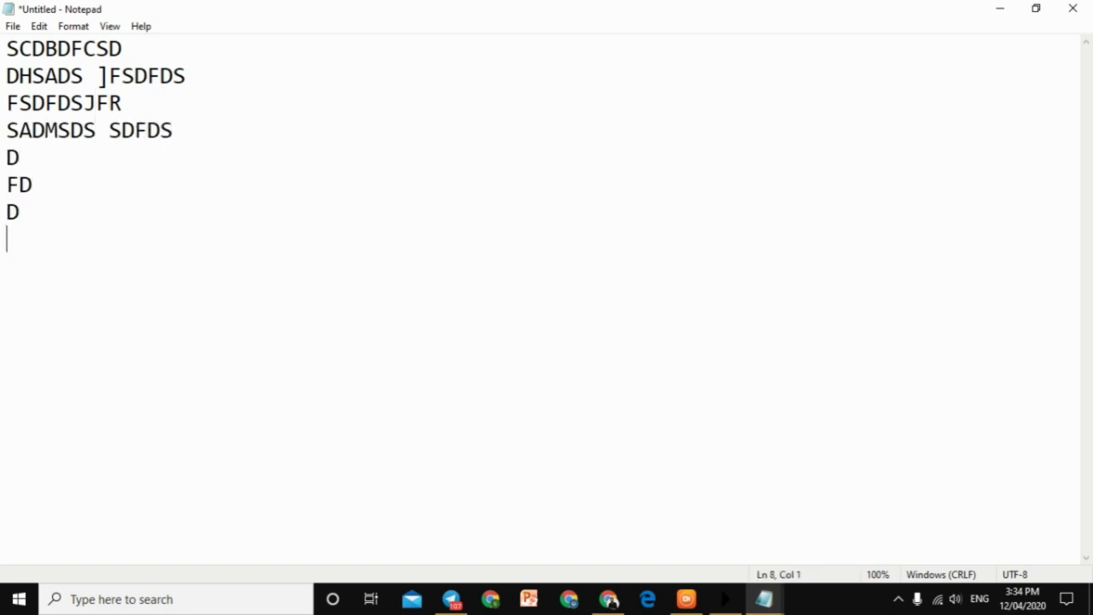
text(DF)
key(Return)
text(GD)
key(Return)
text(GD)
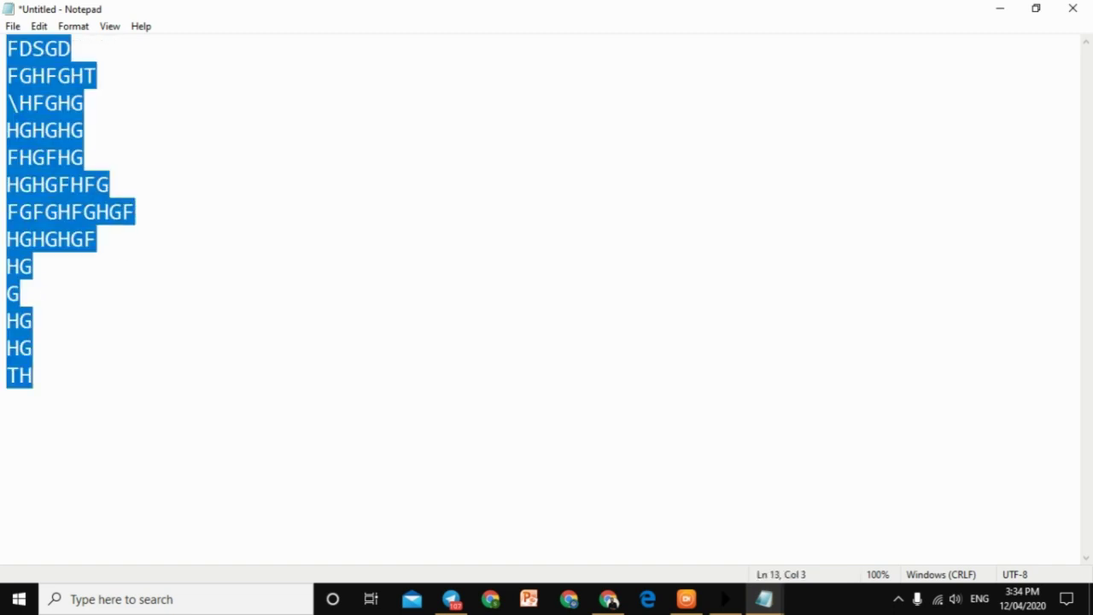
Add the lines FDJDSIFNDKFD and GFDMFDG below the last line TH.
click(76, 366)
key(Return)
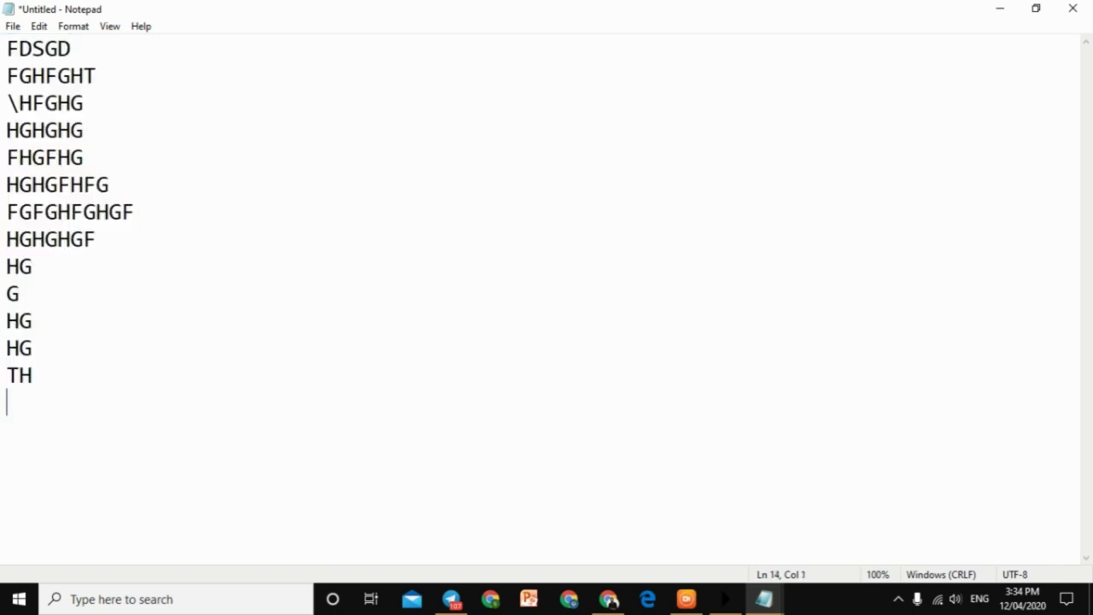
text(FDJDSIFNDKFD)
key(Return)
text(GFDMFDG)
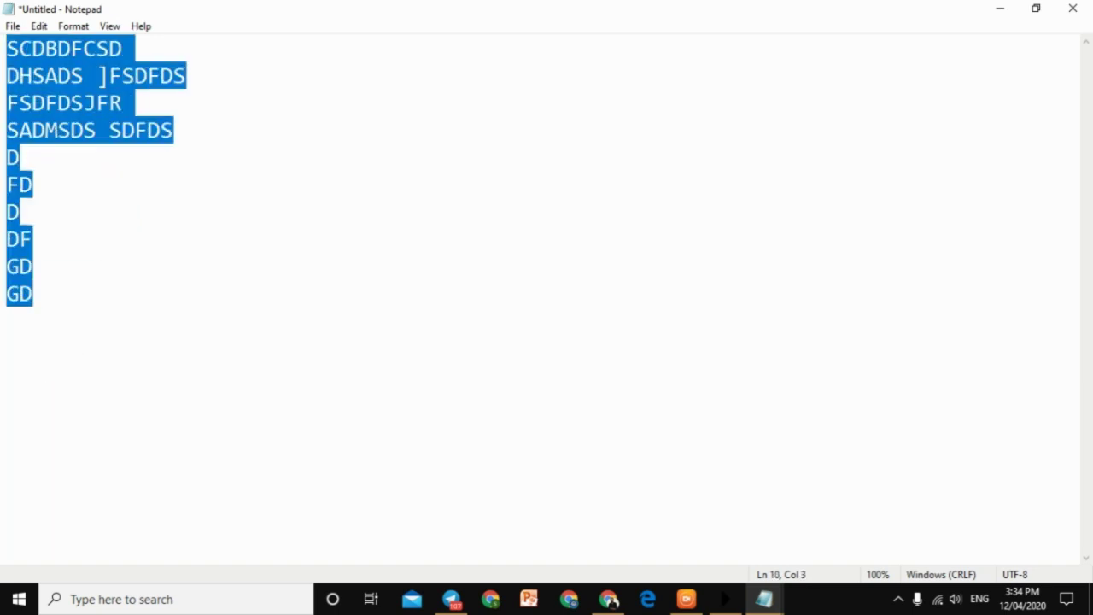
Undo the last switch between the two sample texts and clear the text selection.
click(109, 459)
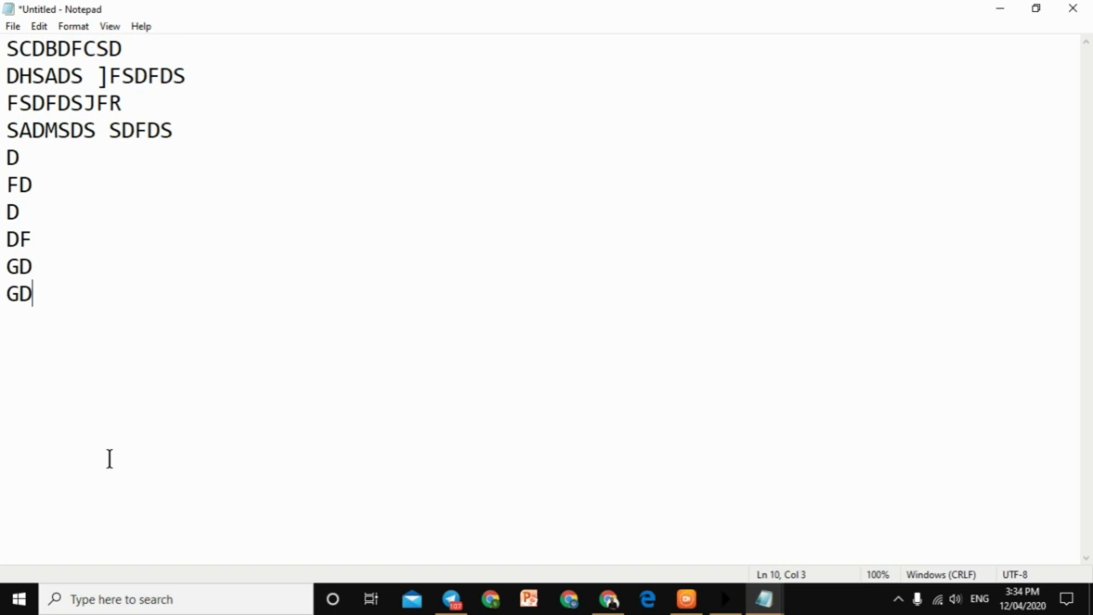
key(ctrl+z)
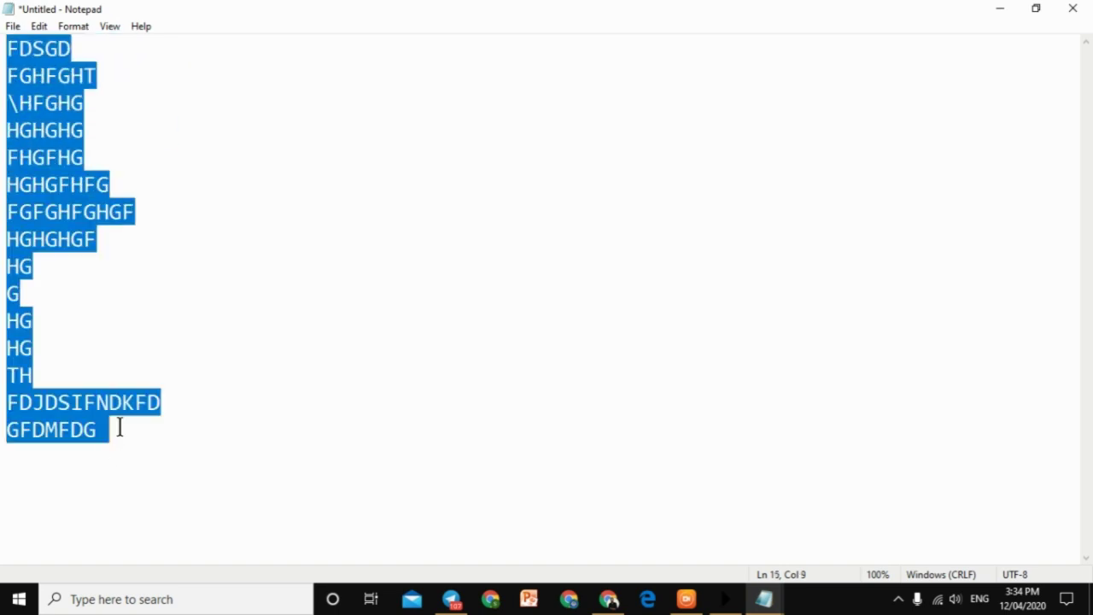
click(120, 402)
drag(98, 425, 2, 429)
drag(120, 404, 18, 347)
click(29, 320)
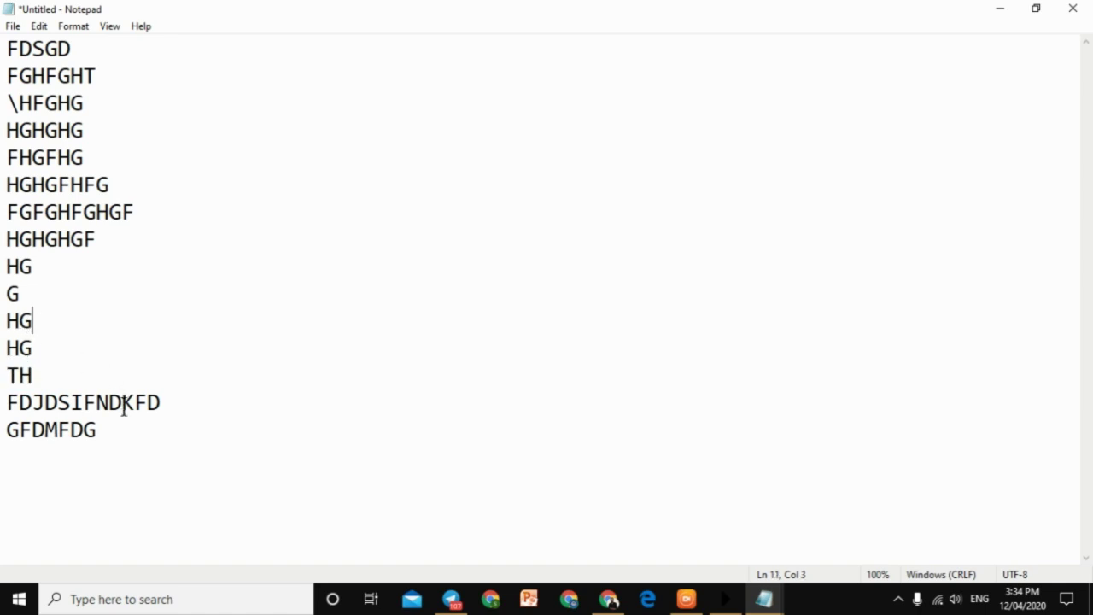
Delete the last three lines GFDMFDG, FDJDSIFNDKFD and TH one after another.
drag(119, 429, 1, 433)
key(BackSpace)
click(177, 402)
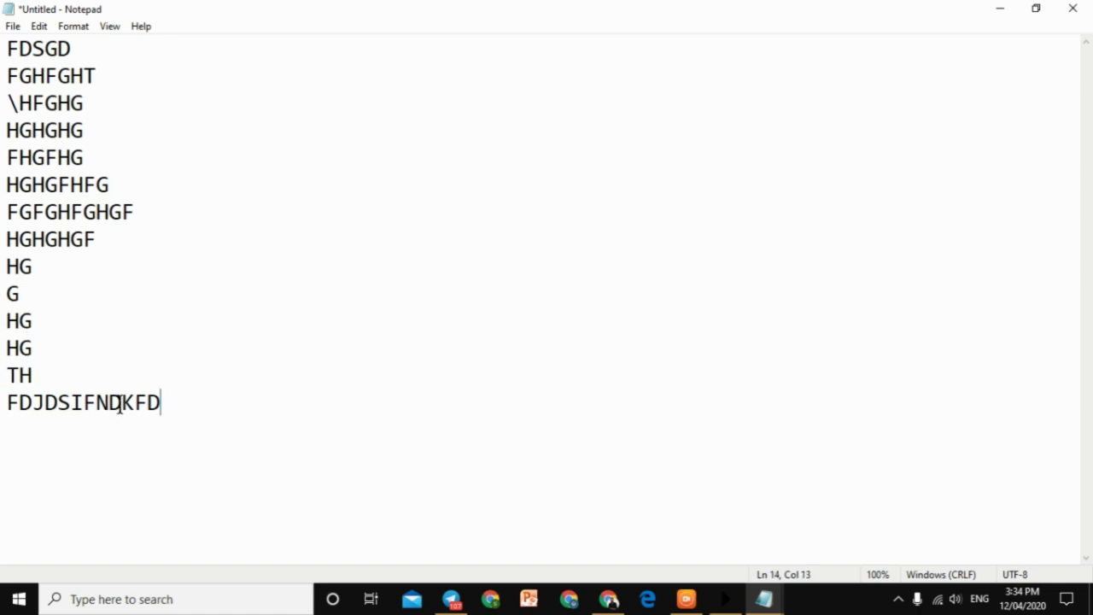
drag(167, 402, 2, 403)
key(BackSpace)
click(53, 381)
key(BackSpace)
key(BackSpace)
key(BackSpace)
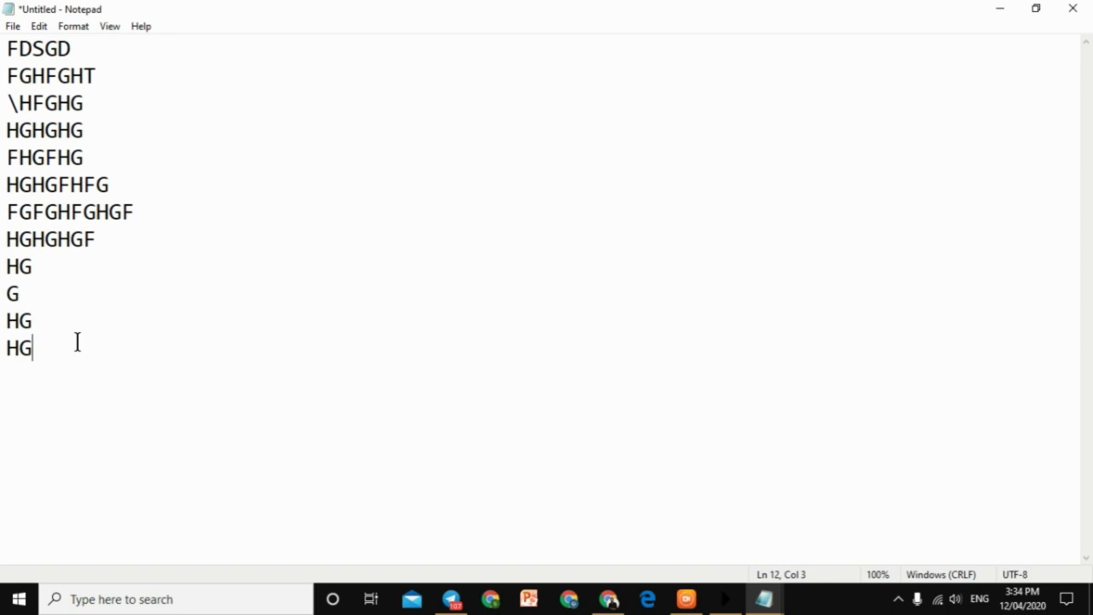
Alternately undo and repeat the deletion of the last line TH several times, ending with it deleted, and view the editing commands.
key(ctrl+z)
key(ctrl+z)
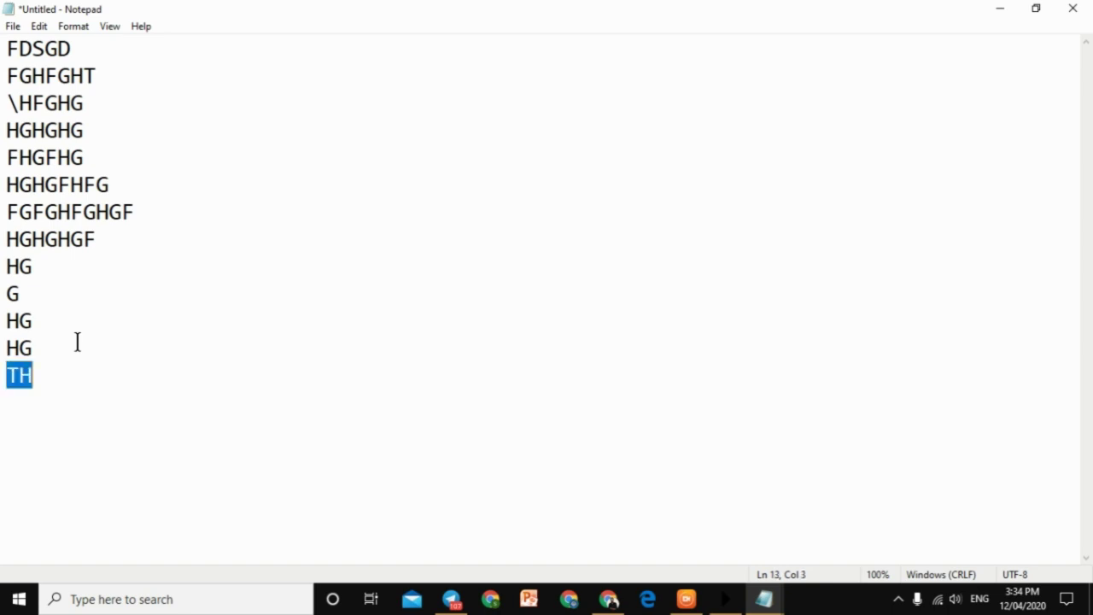
key(BackSpace)
key(ctrl+z)
key(BackSpace)
key(ctrl+z)
key(BackSpace)
key(ctrl+z)
key(BackSpace)
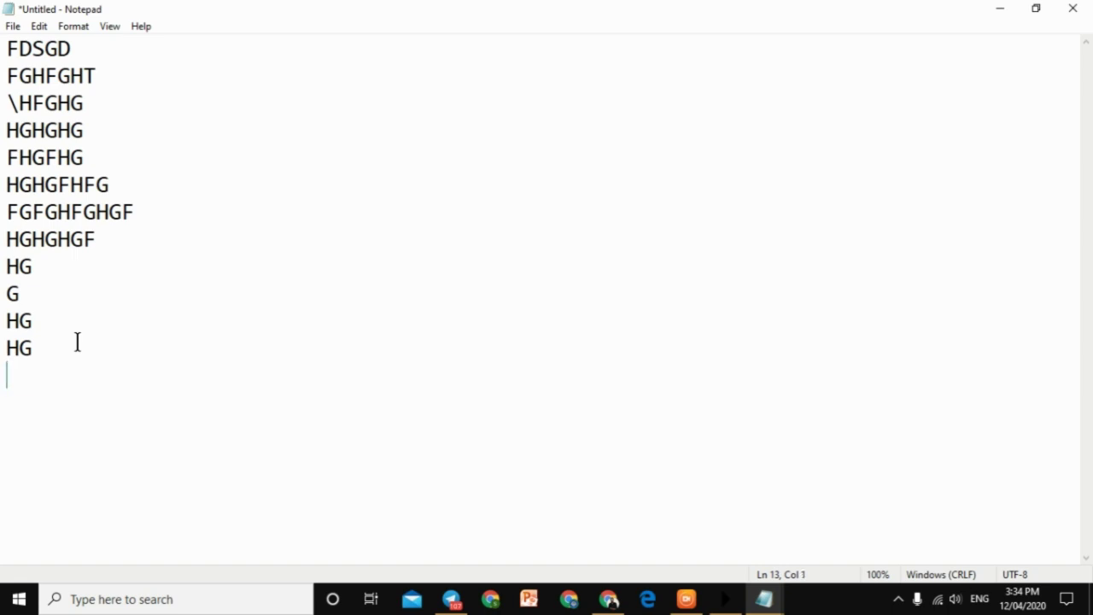
key(ctrl+z)
key(BackSpace)
key(ctrl+z)
key(BackSpace)
key(ctrl+z)
key(BackSpace)
key(ctrl+z)
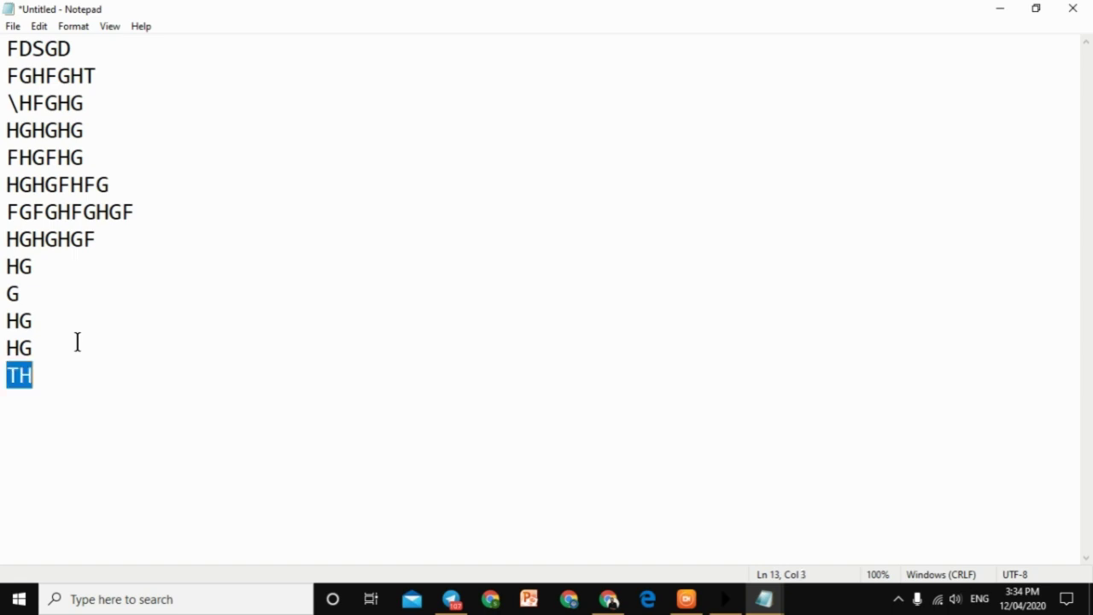
key(BackSpace)
key(ctrl+z)
key(BackSpace)
key(ctrl+z)
key(BackSpace)
key(ctrl+z)
key(BackSpace)
key(ctrl+z)
key(BackSpace)
click(39, 26)
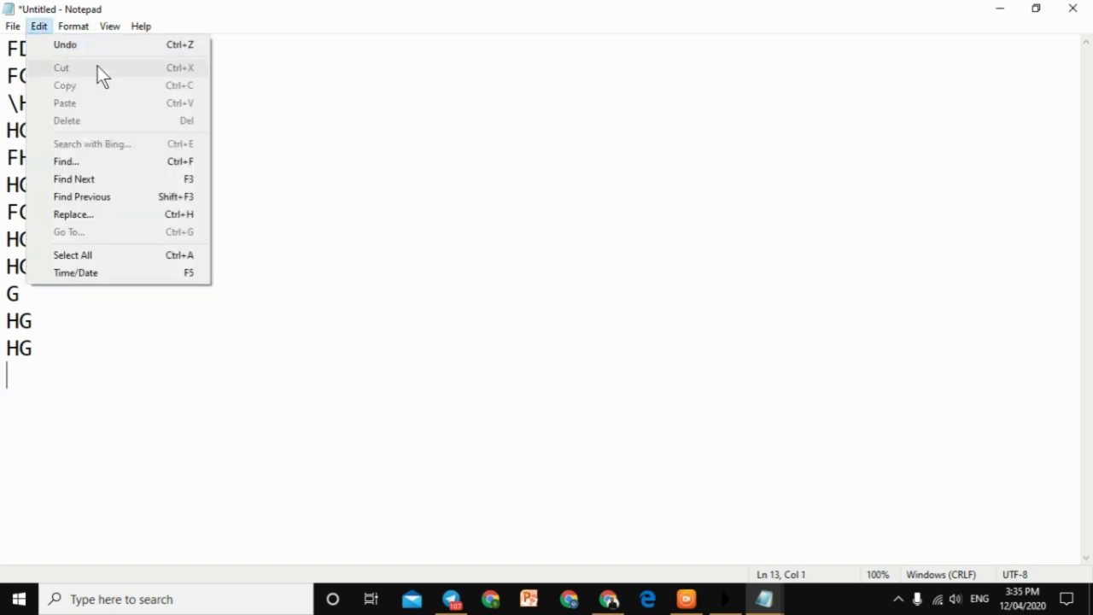
click(303, 293)
Replace all the text in the document with three first names, one per line.
key(ctrl+a)
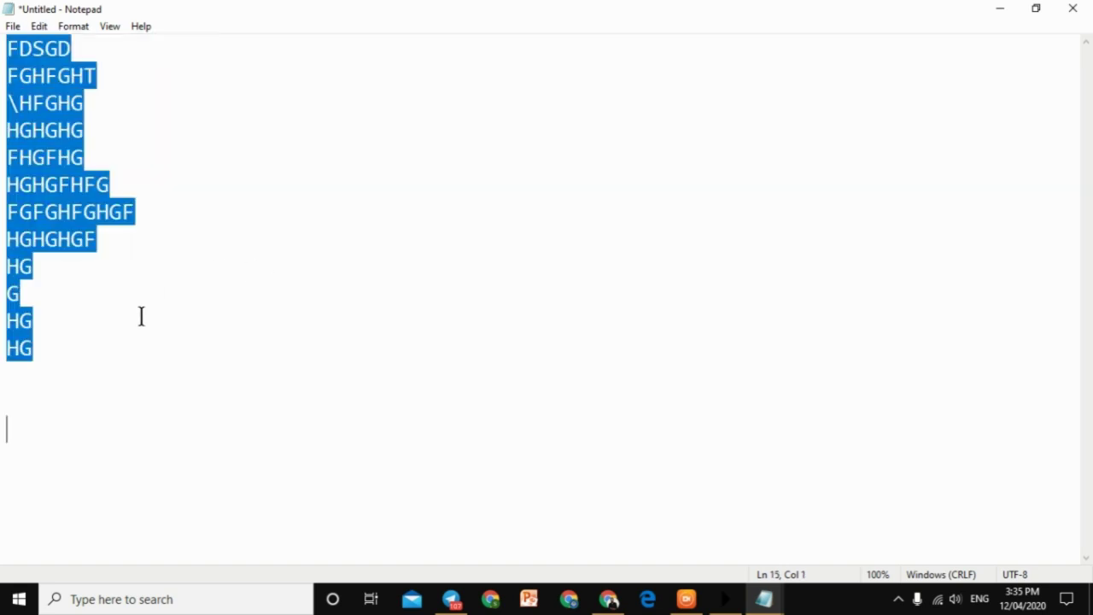
text(aman)
key(Return)
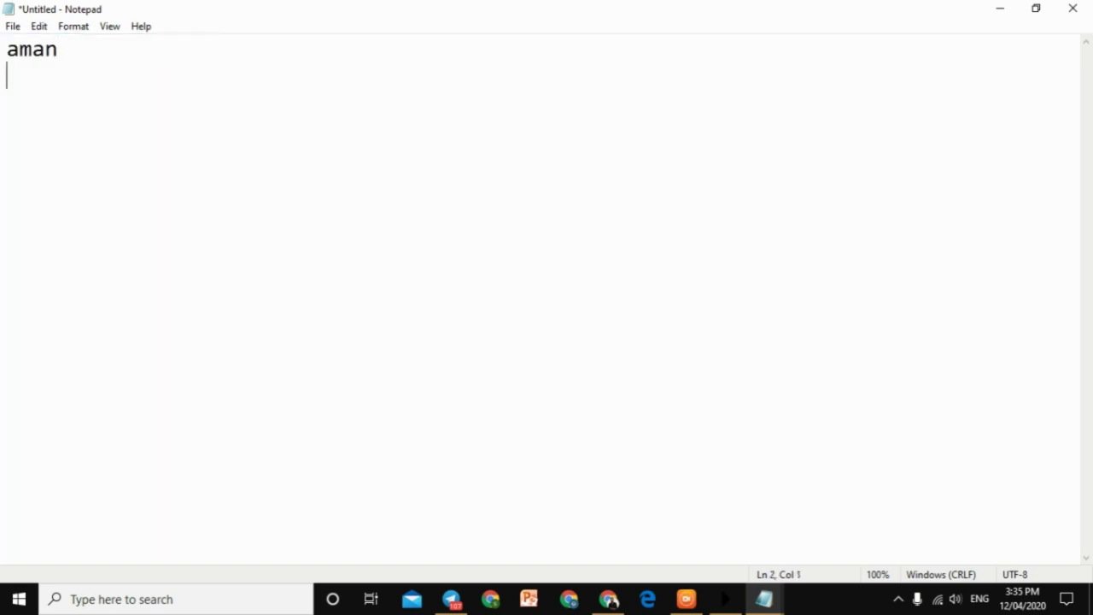
text(rajdip)
key(Return)
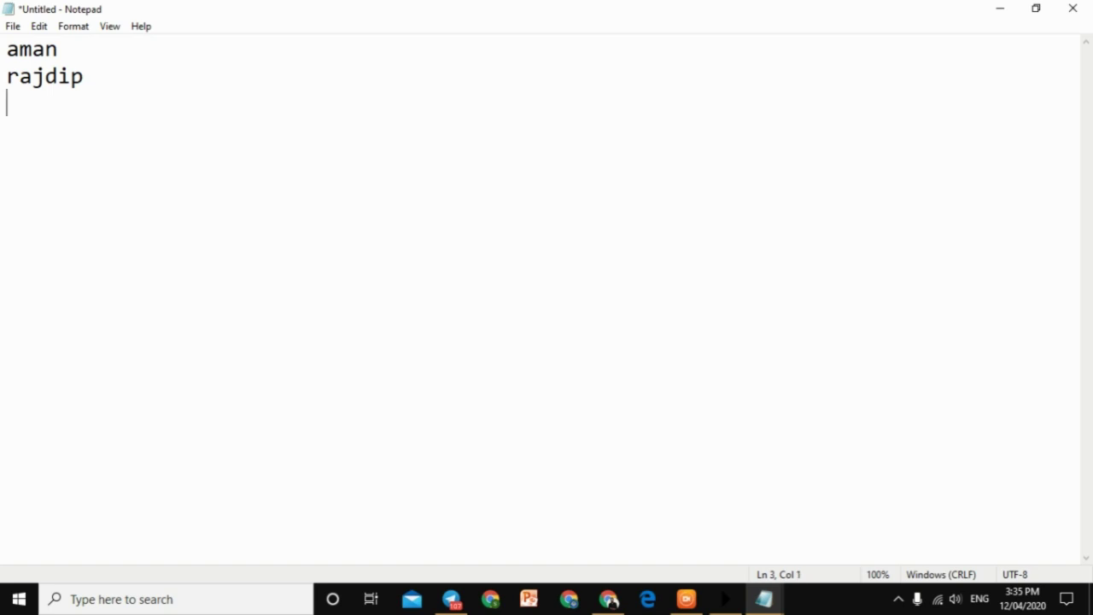
text(a)
key(BackSpace)
text(rahul)
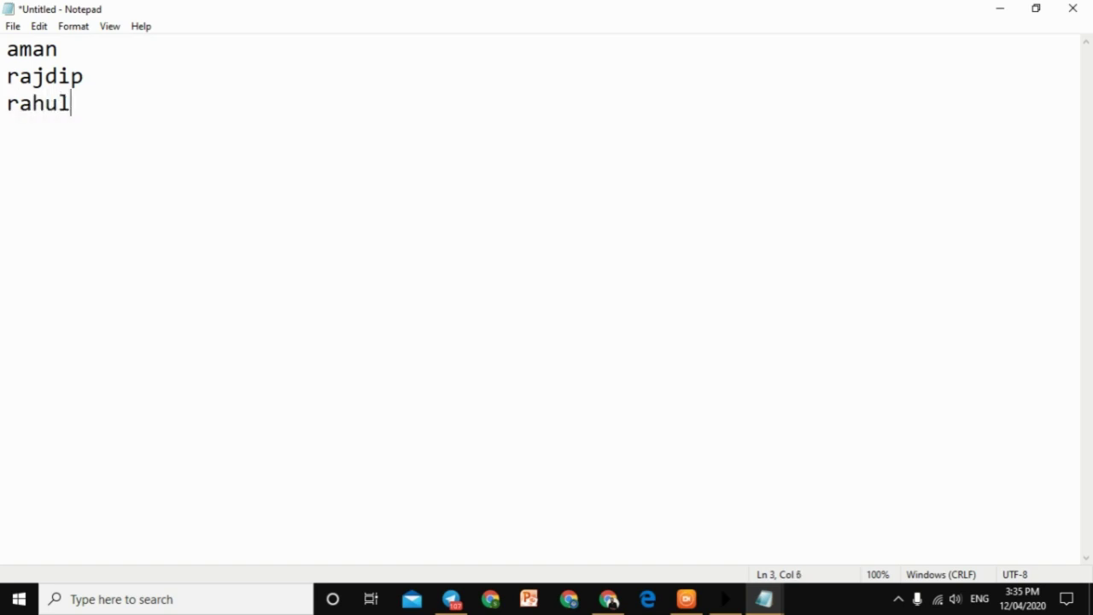
Add three more first names on separate lines below the existing list.
key(Return)
text(riya)
key(Return)
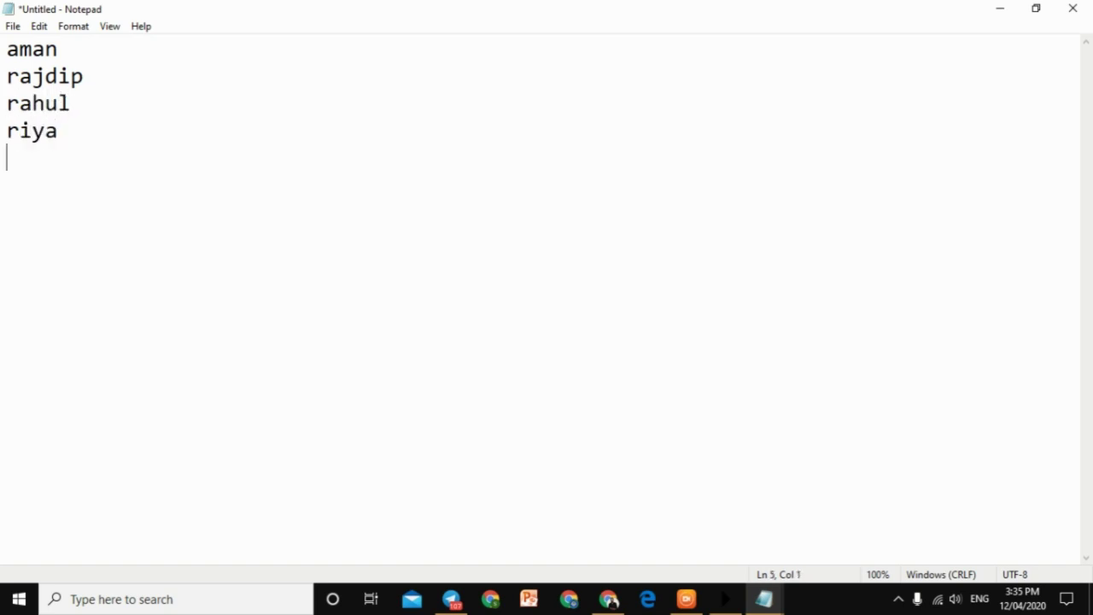
text(mina)
key(Return)
text(sil)
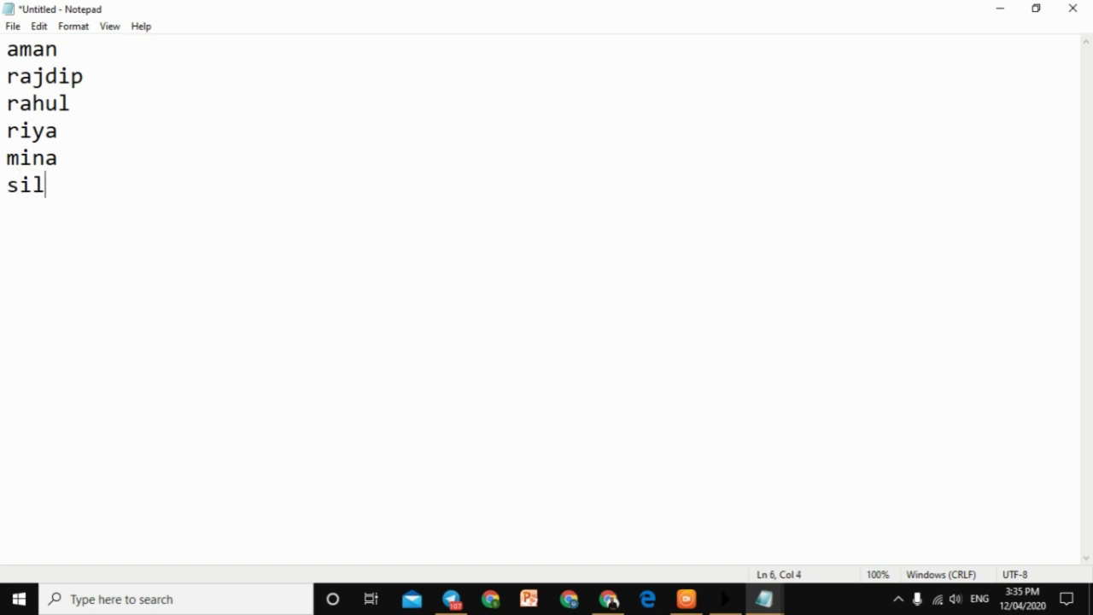
text(pi)
Select the first name in the list, delete it and undo the deletion.
drag(58, 49, 2, 49)
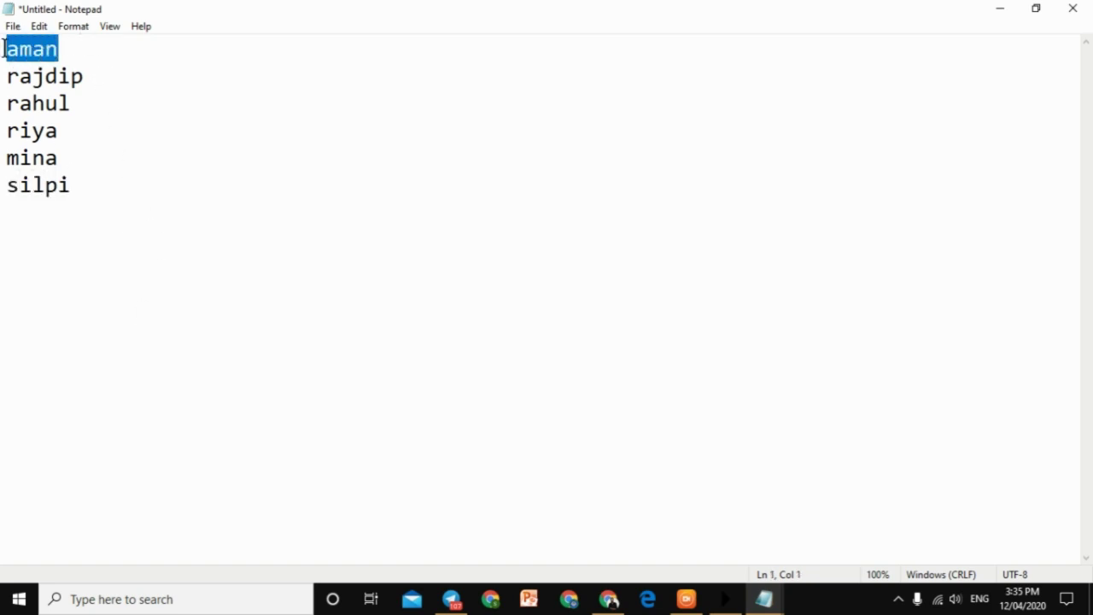
click(60, 53)
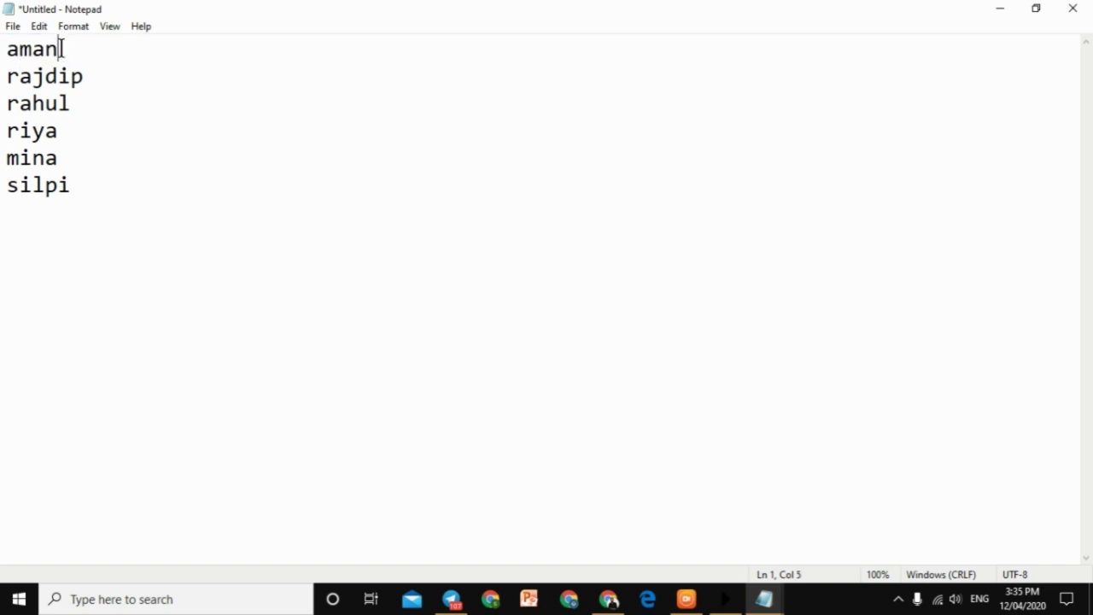
drag(60, 49, 1, 49)
click(45, 50)
drag(70, 51, 5, 49)
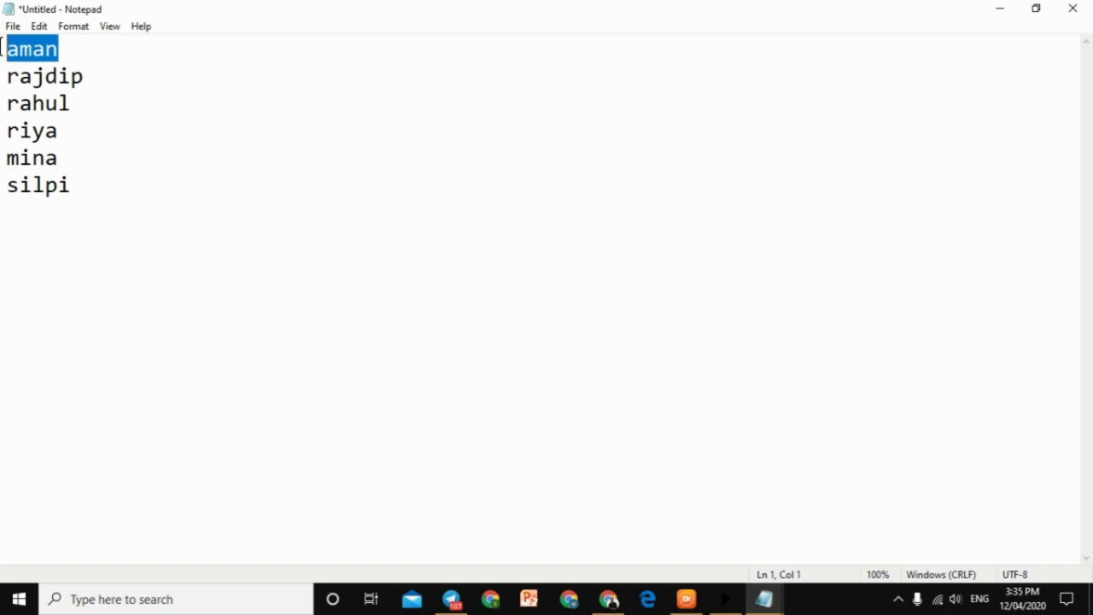
key(BackSpace)
key(ctrl+z)
Add five new lines below the last name in the list.
click(161, 135)
click(82, 188)
key(Return)
key(Return)
key(Return)
key(Return)
key(Return)
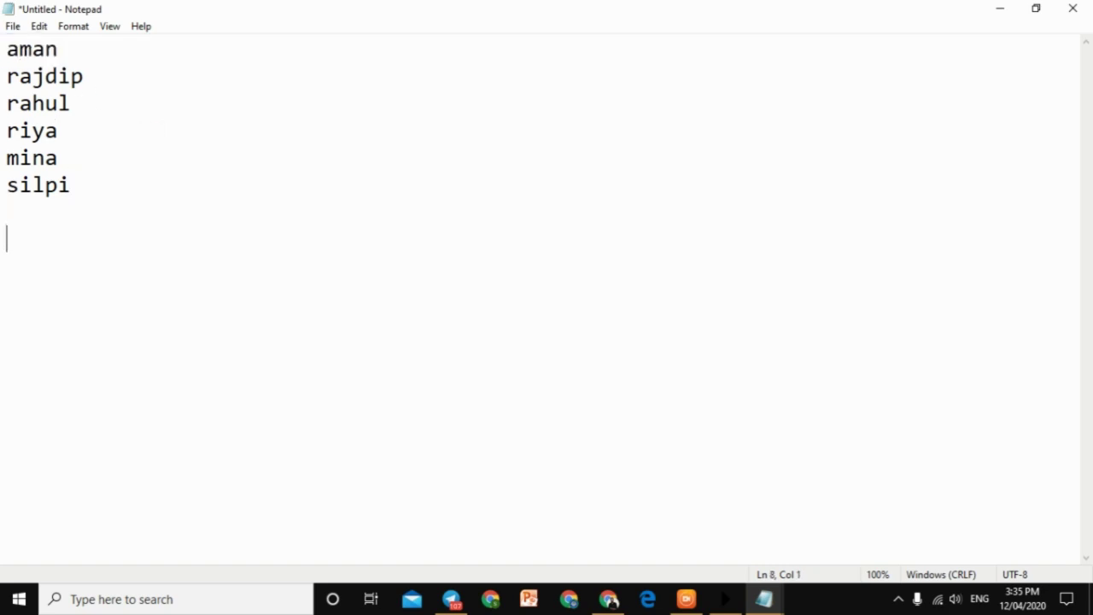
Enter the sample text "fsdnfdf dfjds" on the last line and erase it again.
text(fsdnfdf dfjds)
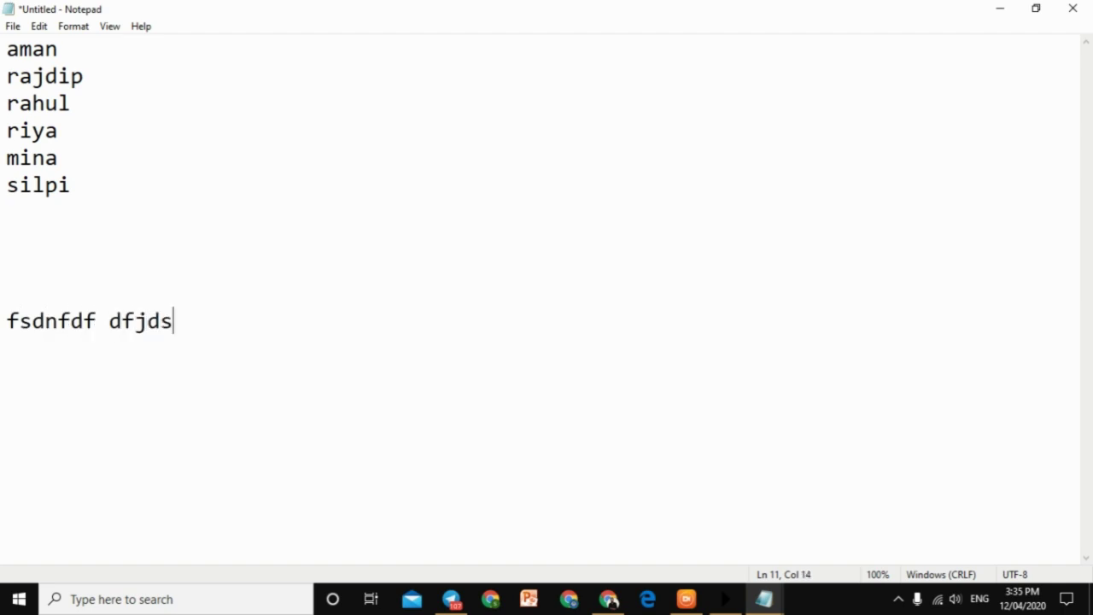
key(BackSpace)
key(BackSpace)
key(BackSpace)
key(BackSpace)
key(BackSpace)
key(BackSpace)
key(BackSpace)
key(BackSpace)
key(BackSpace)
key(BackSpace)
key(BackSpace)
key(BackSpace)
key(BackSpace)
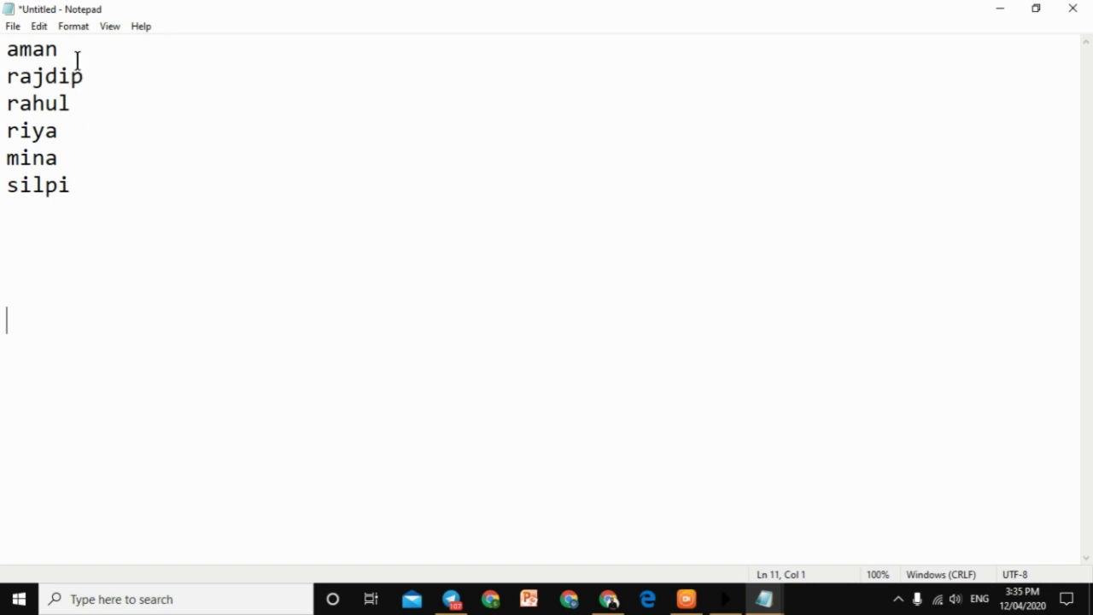
Cut the first name from the top of the list.
drag(68, 54, 2, 52)
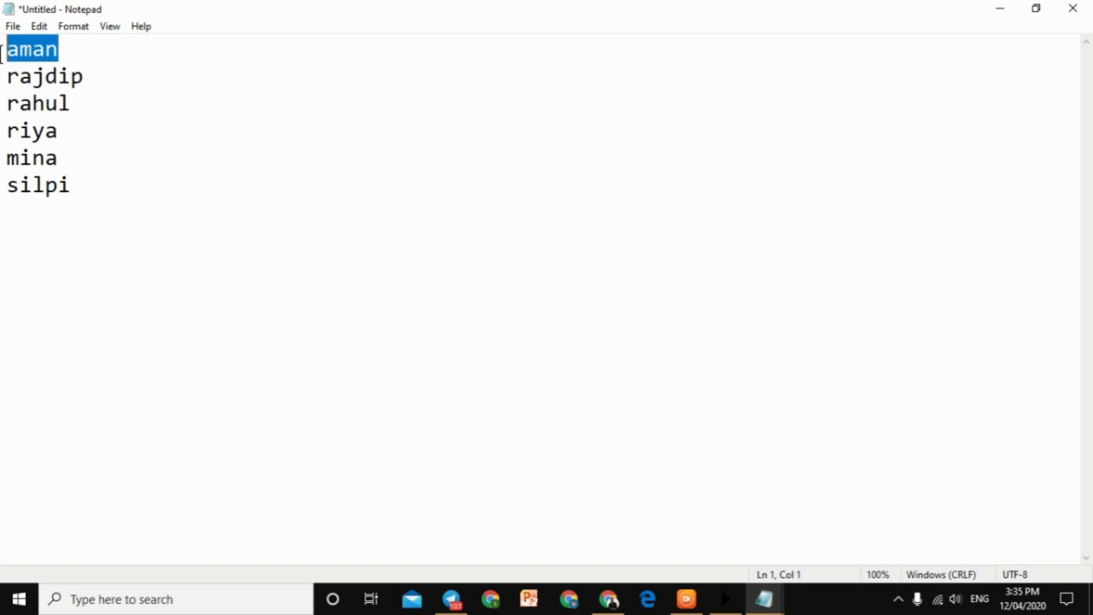
click(43, 27)
click(437, 145)
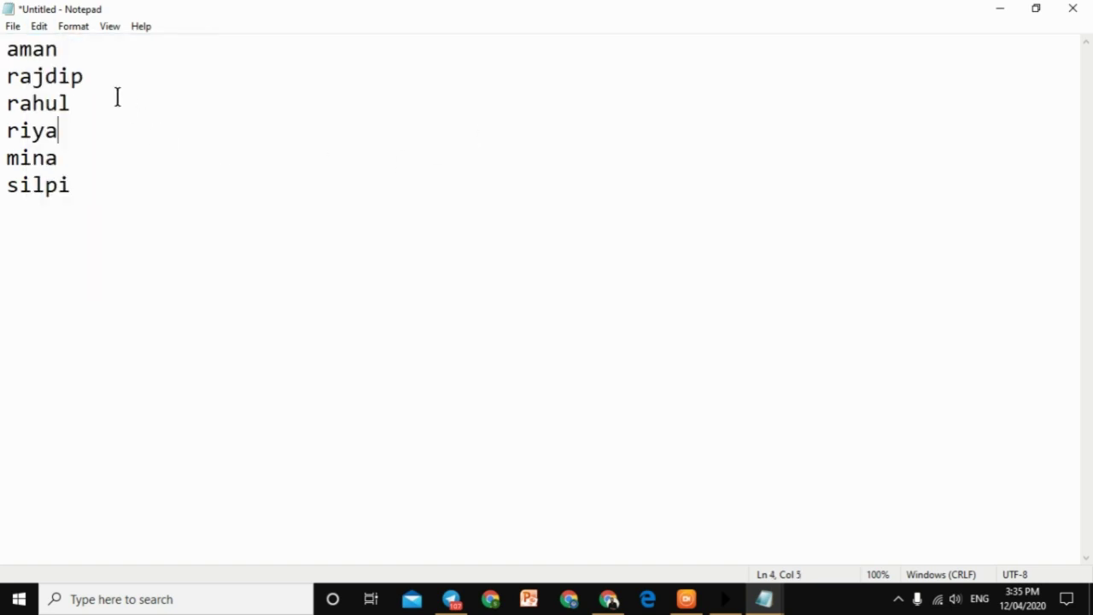
click(98, 61)
shift+click(2, 53)
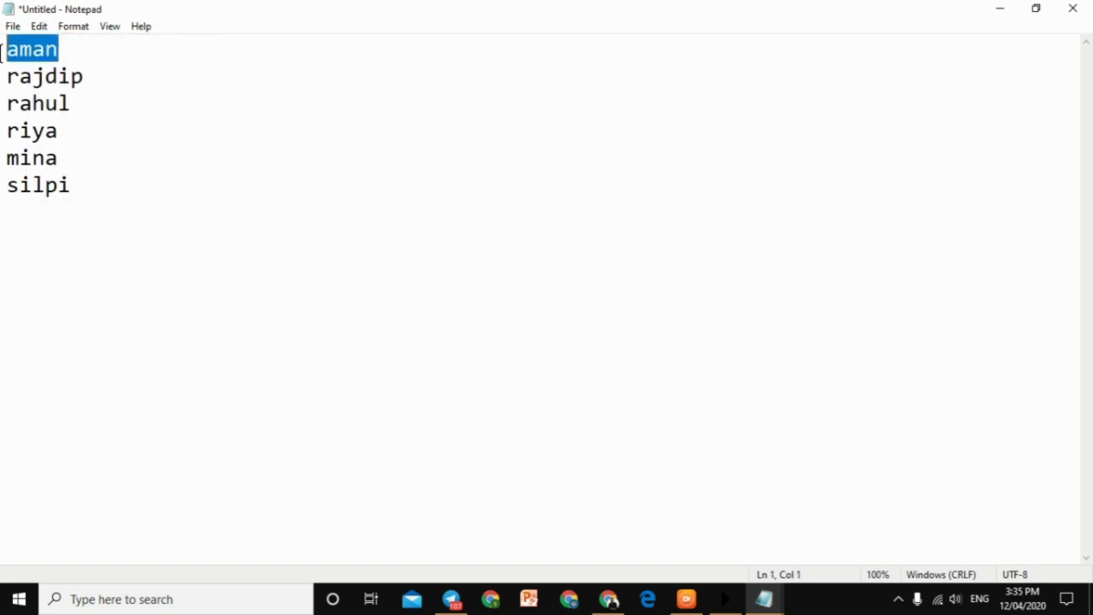
click(41, 28)
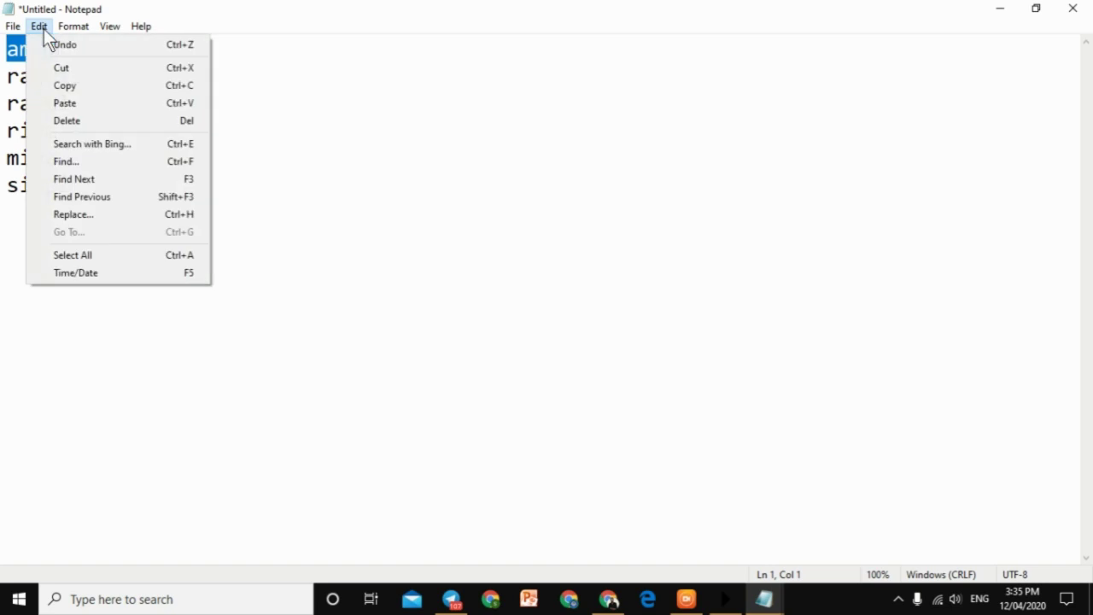
click(67, 75)
Paste the cut name on a new line a few rows below the list.
click(32, 280)
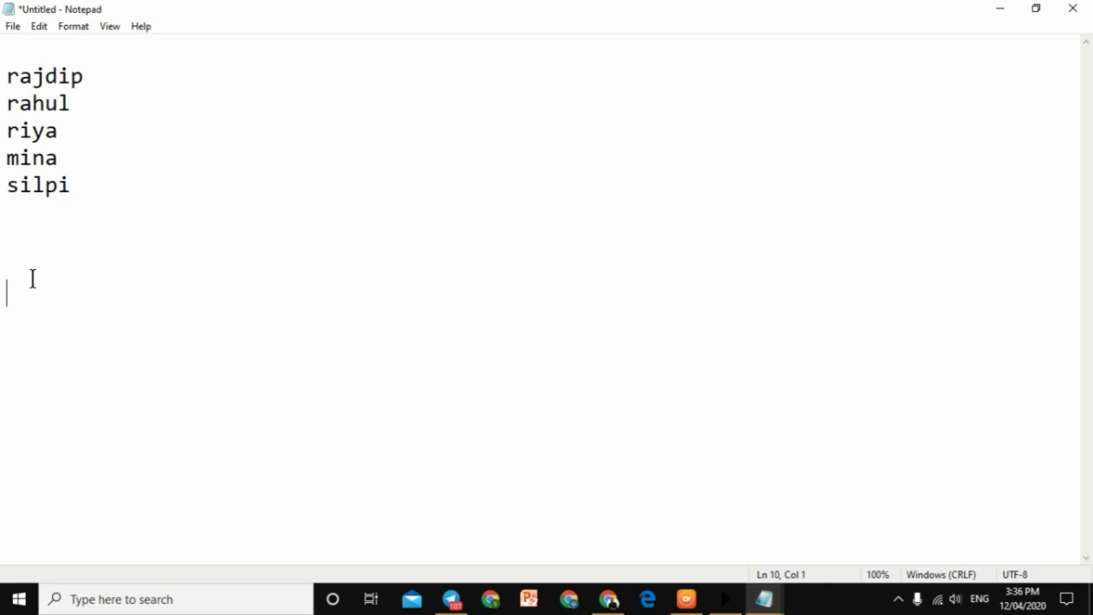
key(Return)
click(39, 25)
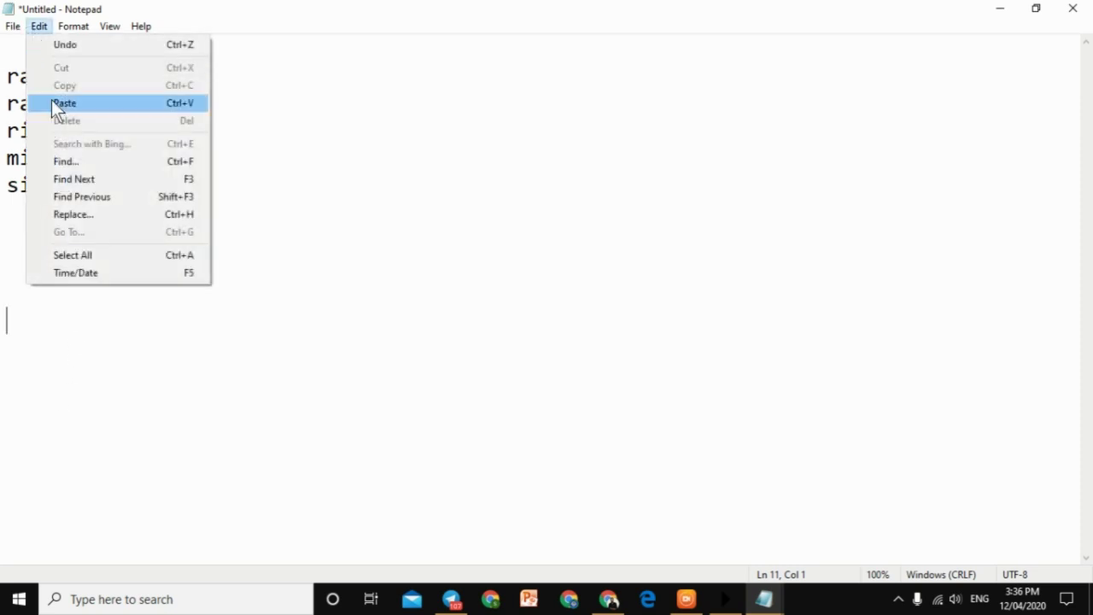
click(80, 103)
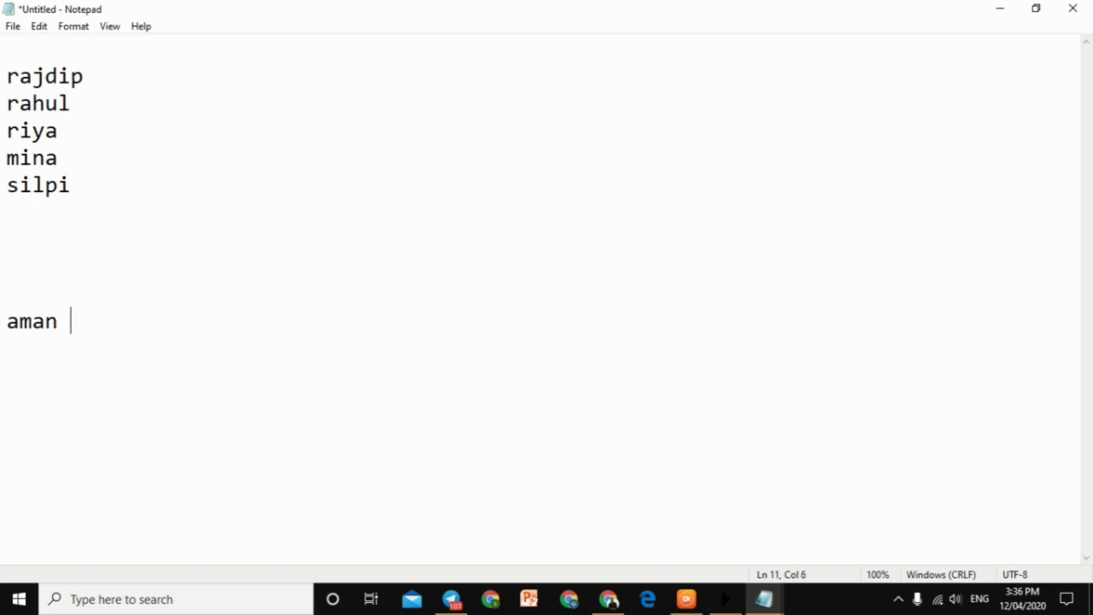
Paste the same name nine more times on that line, after a space.
key(ctrl+v)
key(ctrl+v)
key(ctrl+v)
key(ctrl+v)
key(ctrl+v)
key(ctrl+v)
key(ctrl+v)
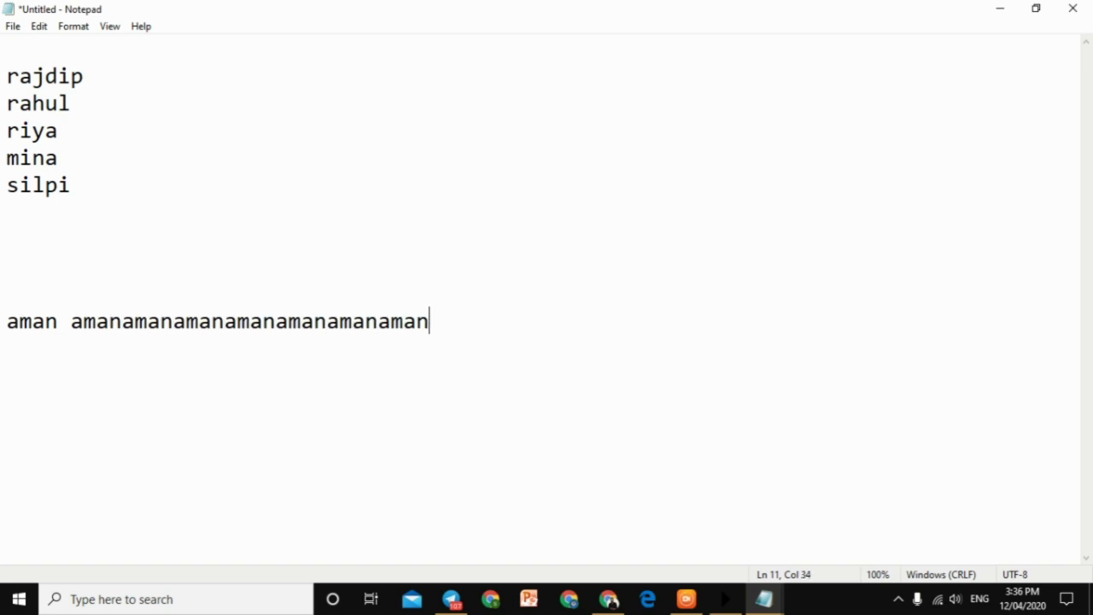
key(ctrl+v)
key(ctrl+v)
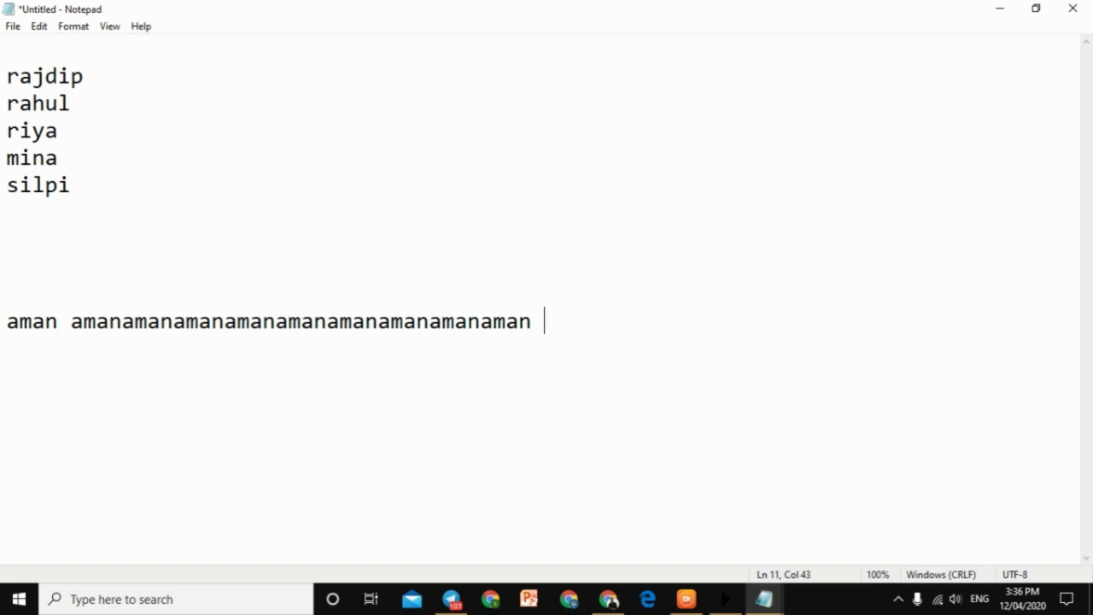
Continue the line with a group of three more copies of the name and, after a space, a group of twenty.
text(amanaman)
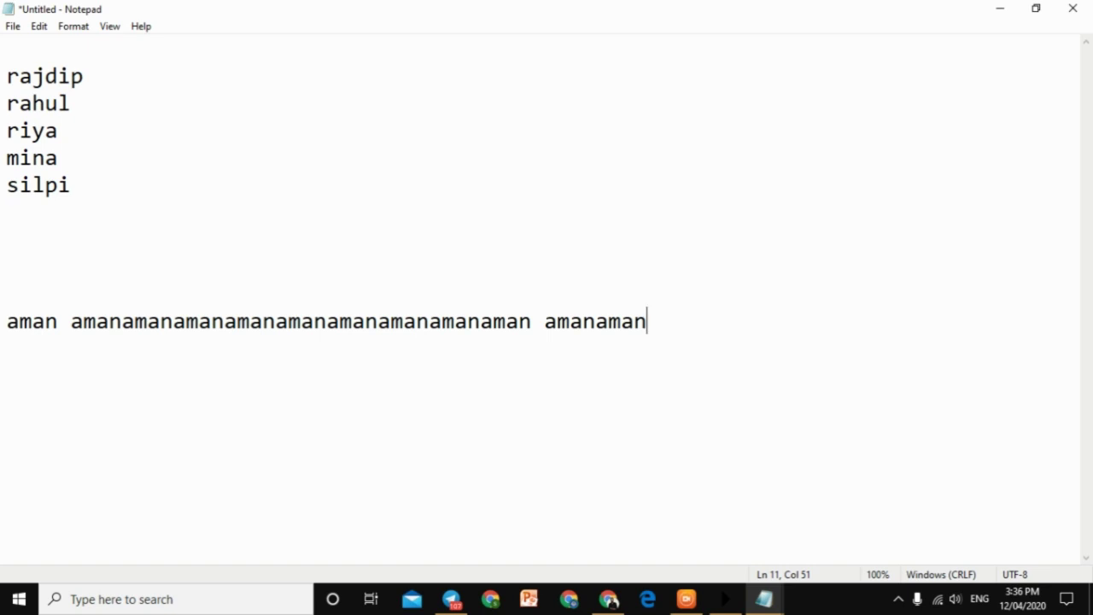
text(aman)
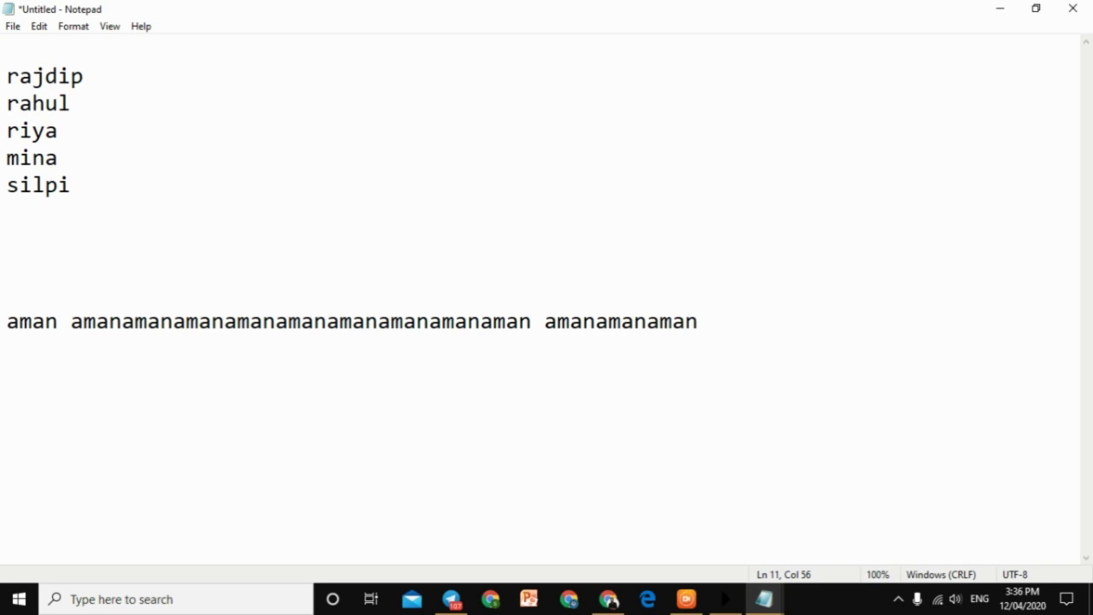
text( amanamanamanamanamanamanamanaman)
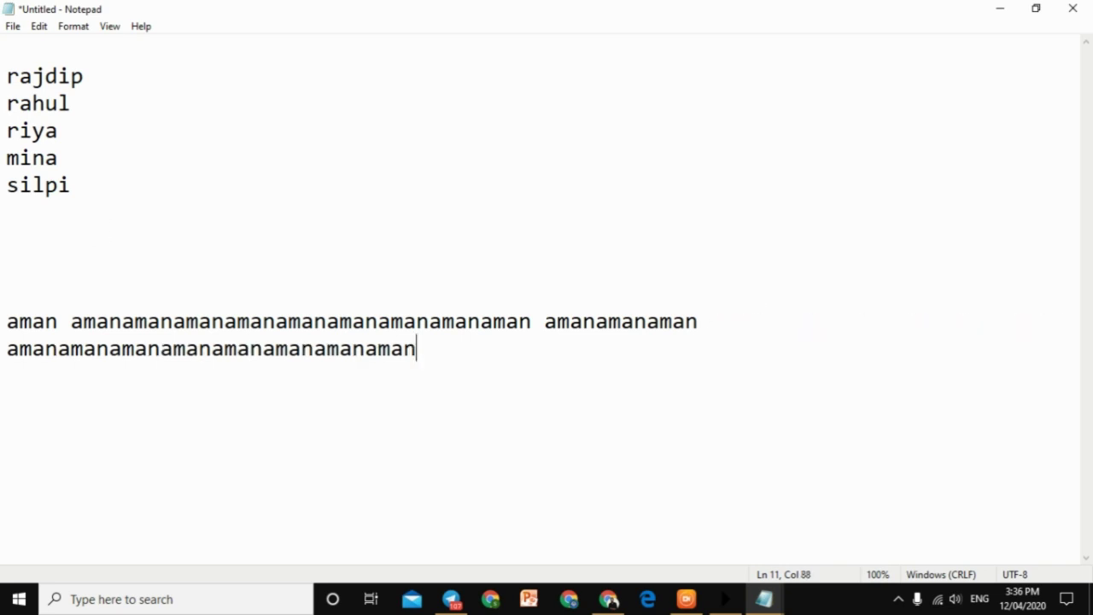
text(amanamanaman)
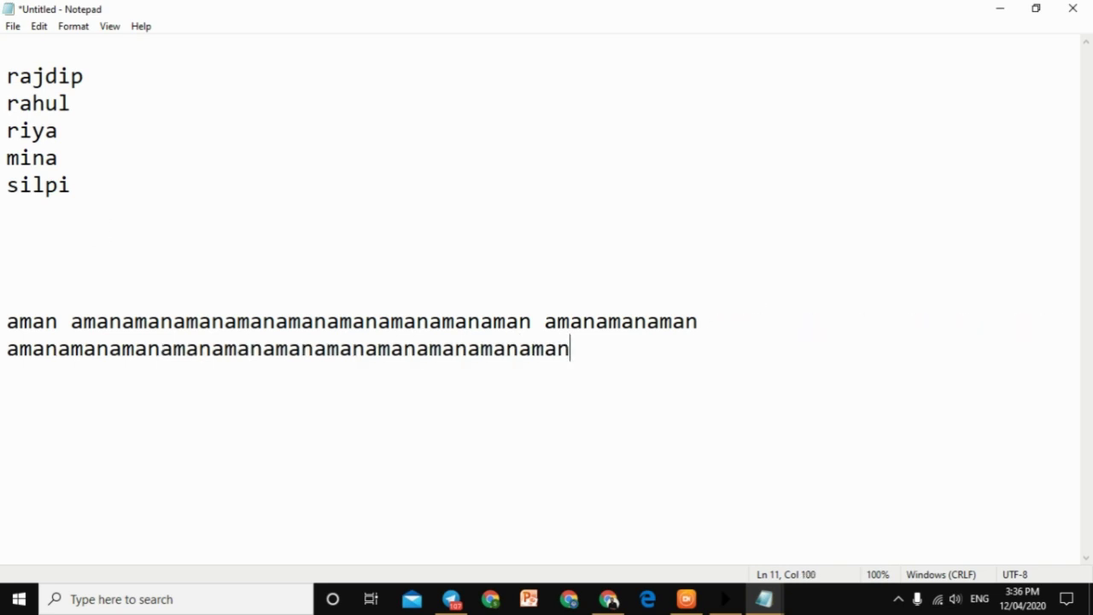
text(amanamanamanamanamanamanamanamanaman)
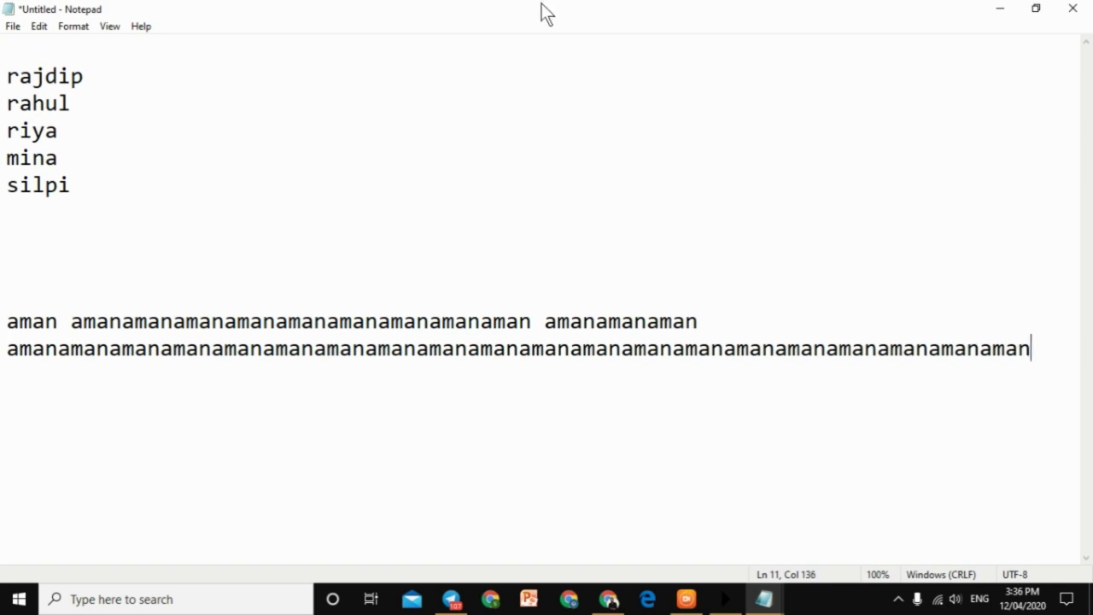
click(16, 28)
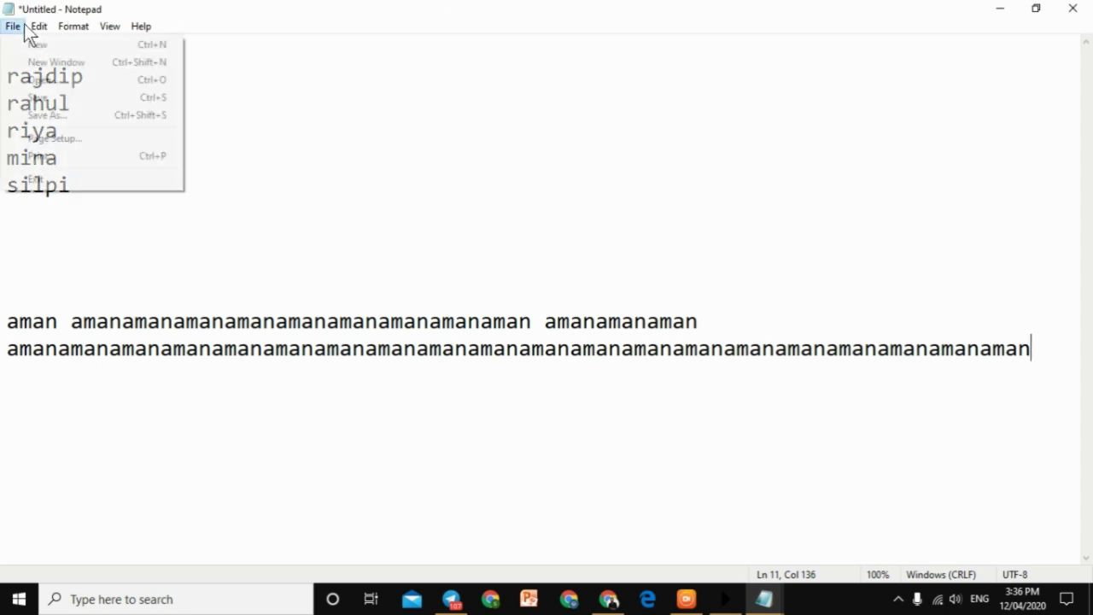
mouse_move(48, 31)
click(275, 475)
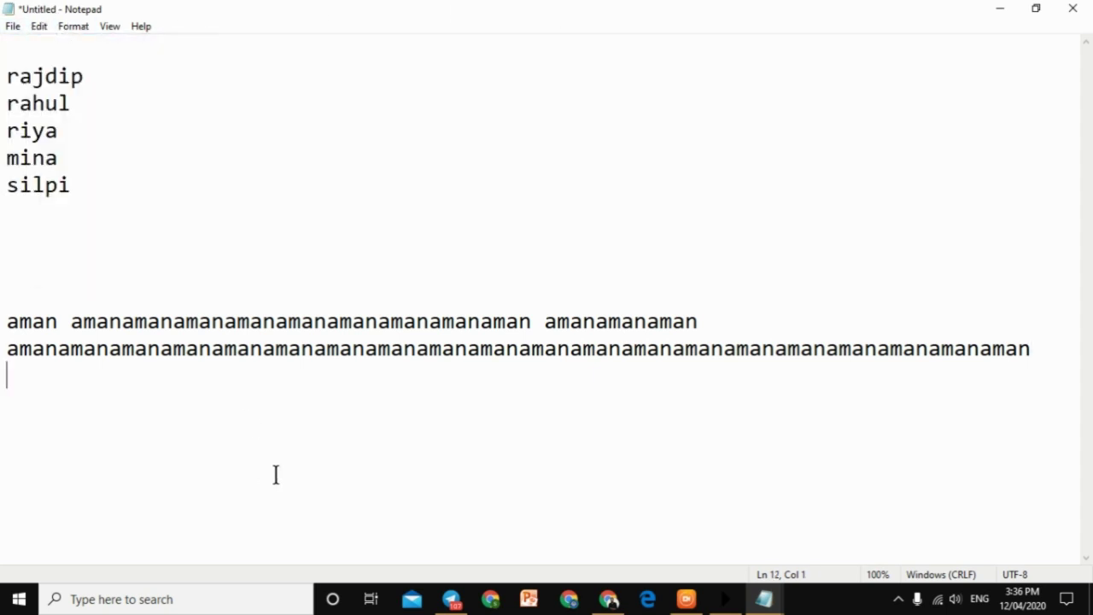
Copy the name on line 4 and paste it, after a few spaces, between the last two groups of repeated names.
click(83, 129)
drag(83, 129, 3, 130)
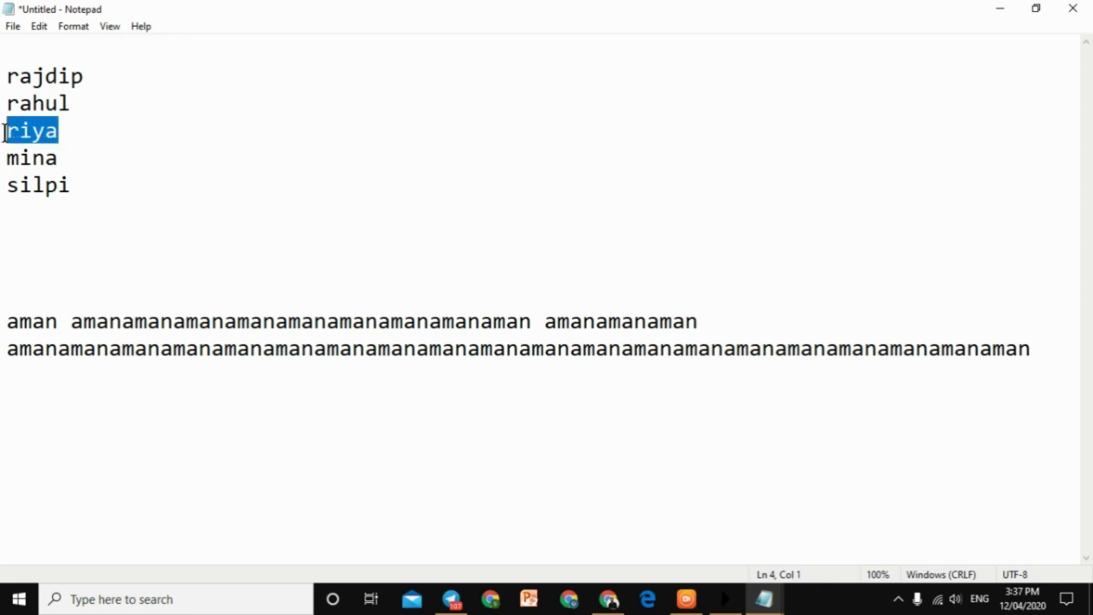
click(38, 26)
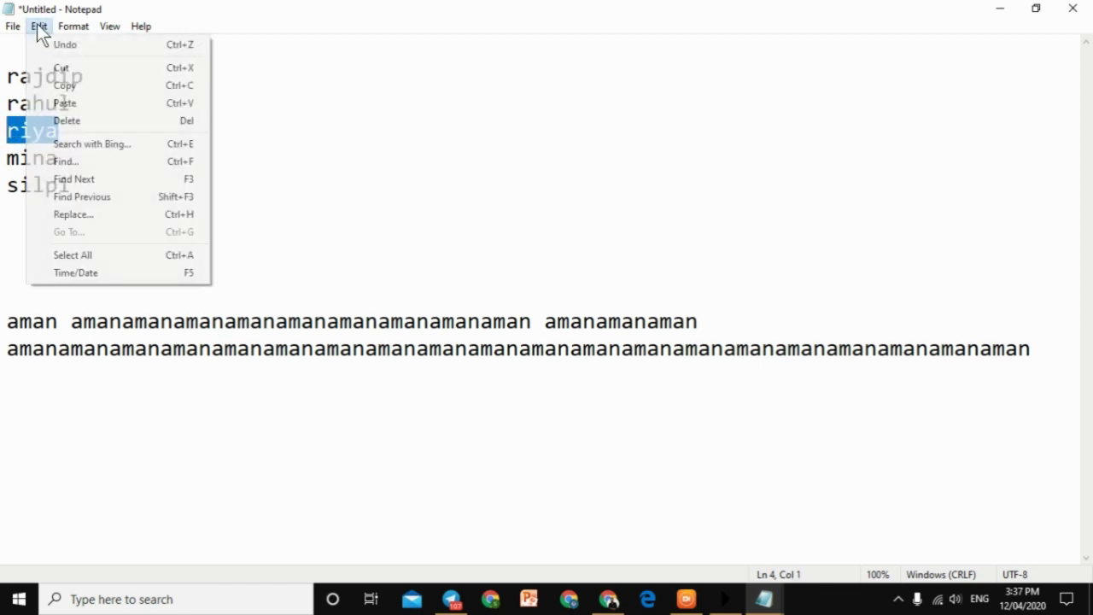
click(61, 87)
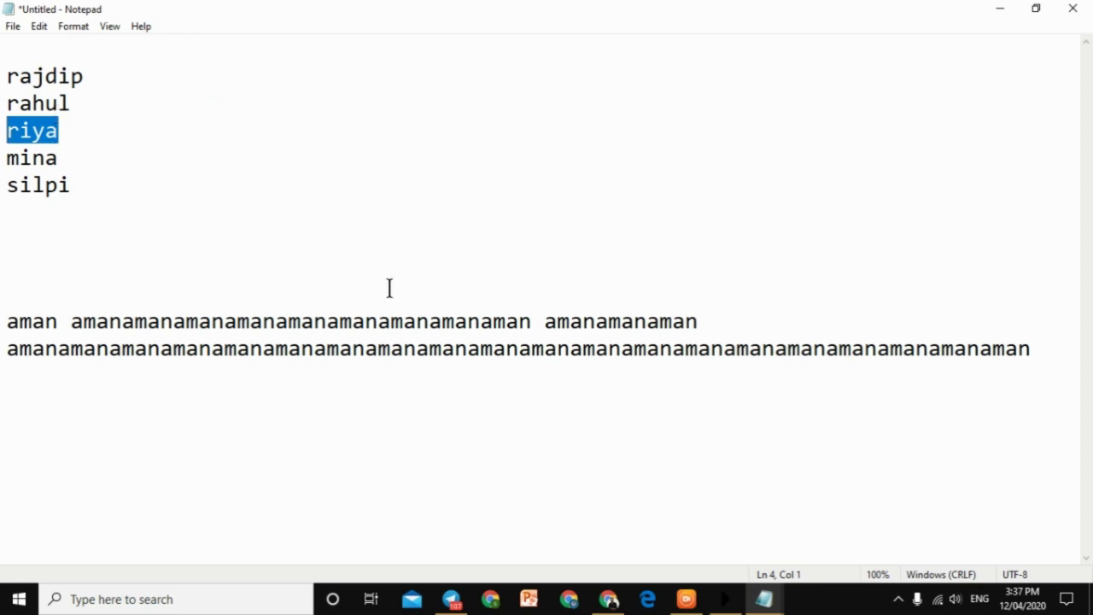
click(709, 321)
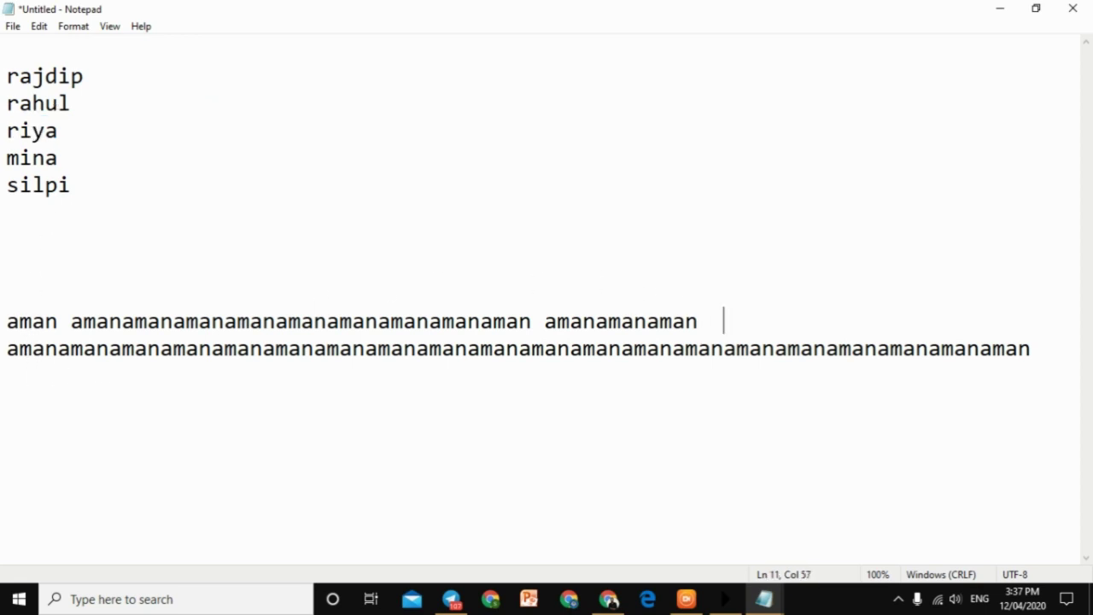
click(39, 26)
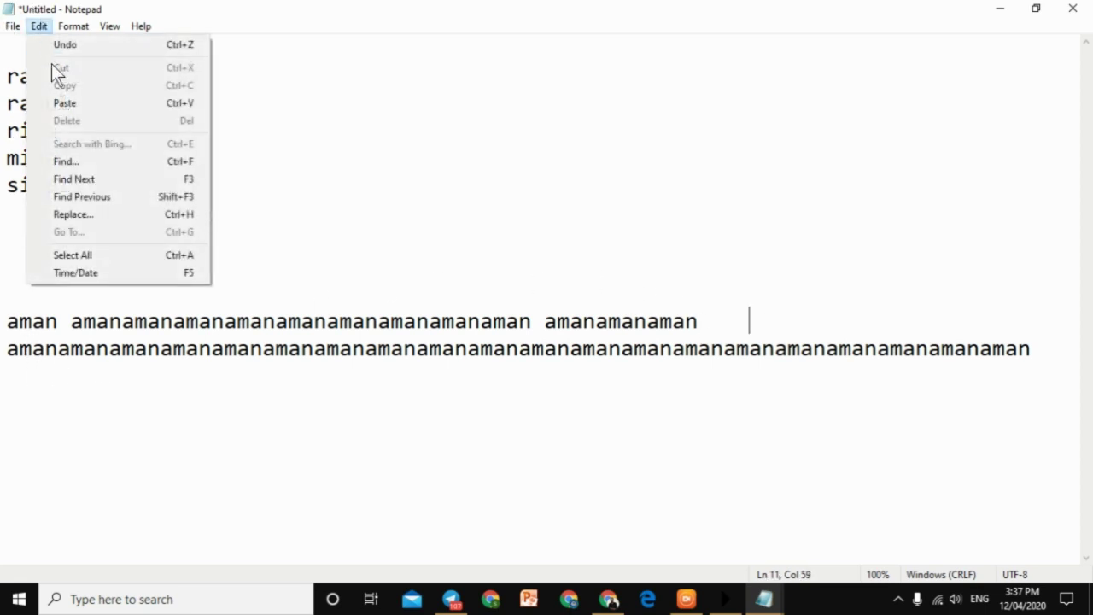
click(76, 106)
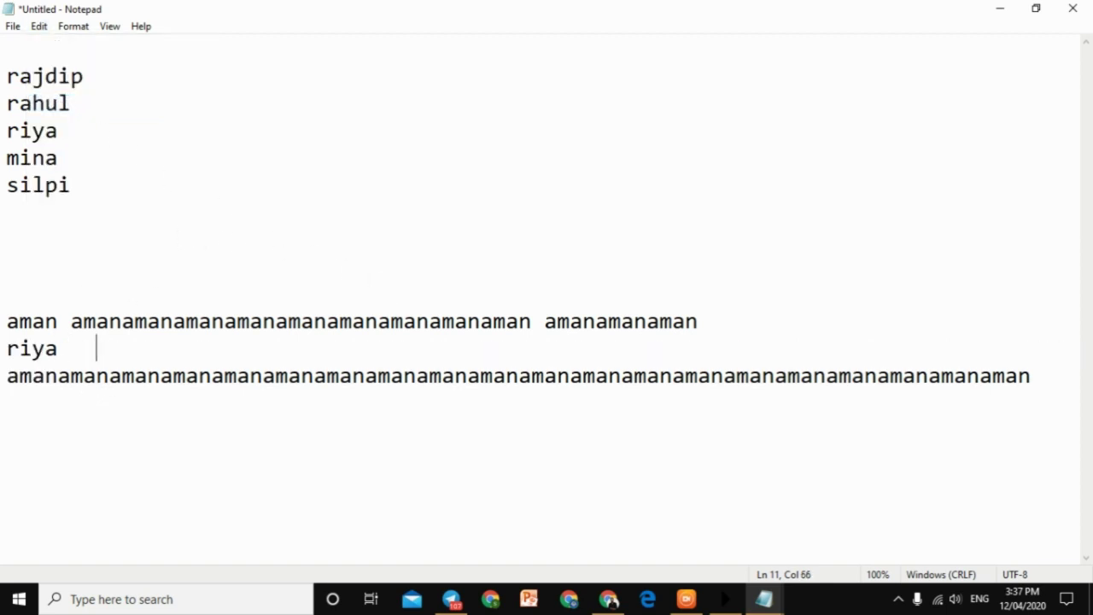
Select the newly pasted name and view the editing commands available for the selection.
key(shift+Home)
key(shift+F10)
click(83, 375)
drag(83, 350, 4, 359)
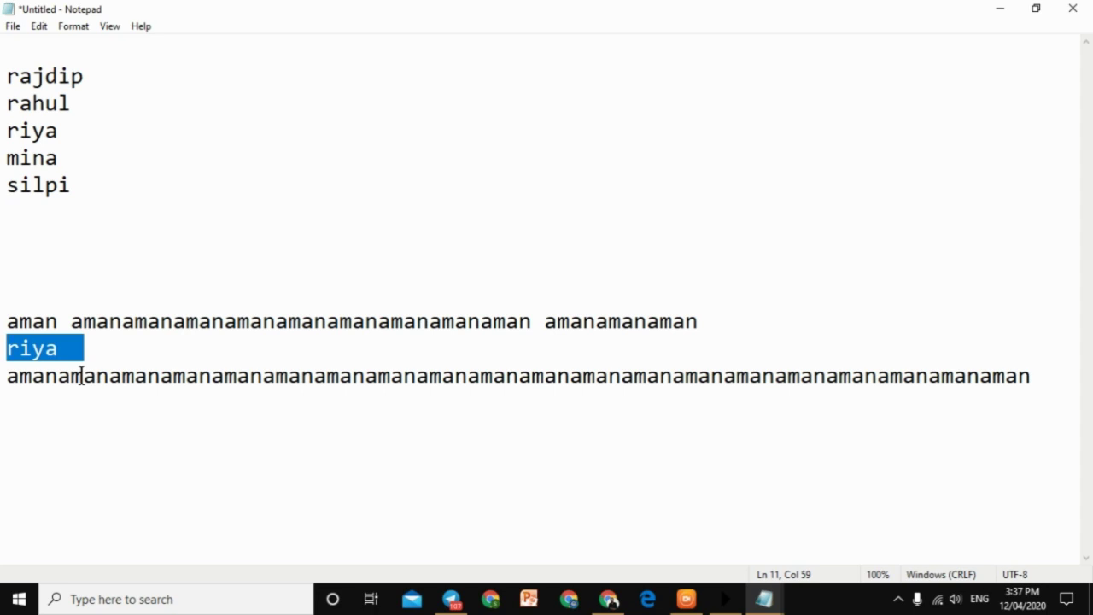
click(39, 26)
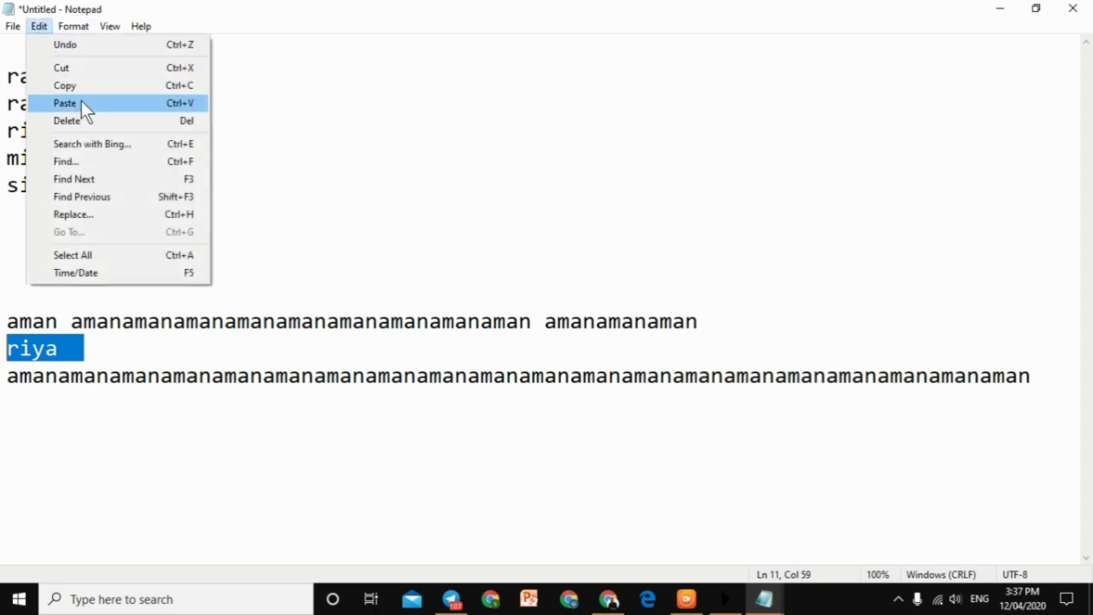
click(133, 367)
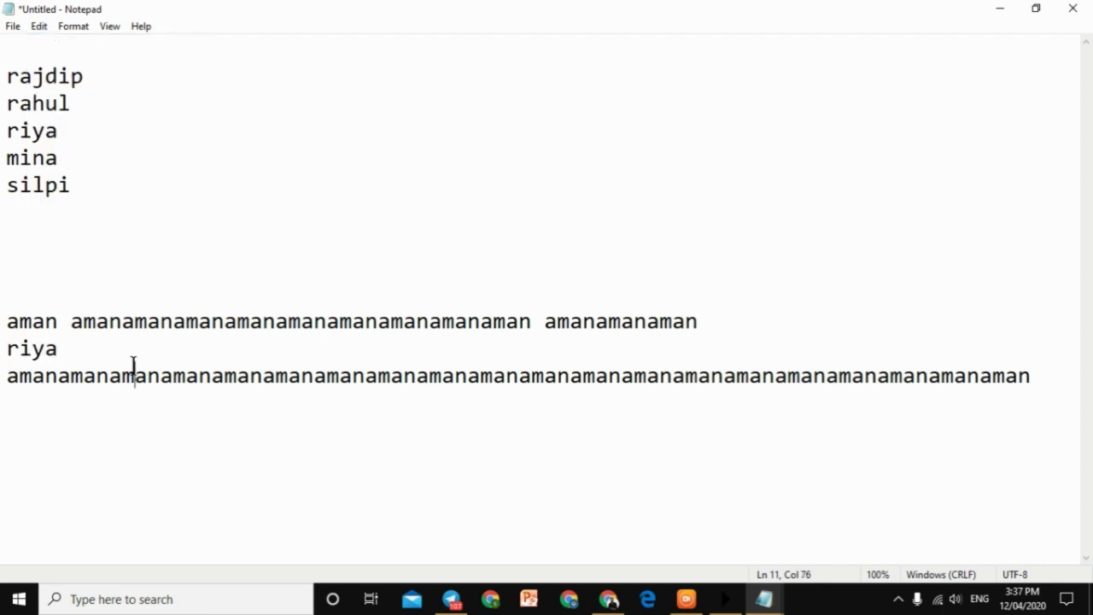
Delete the last name of the upper list.
click(81, 203)
drag(59, 205, 10, 198)
key(Delete)
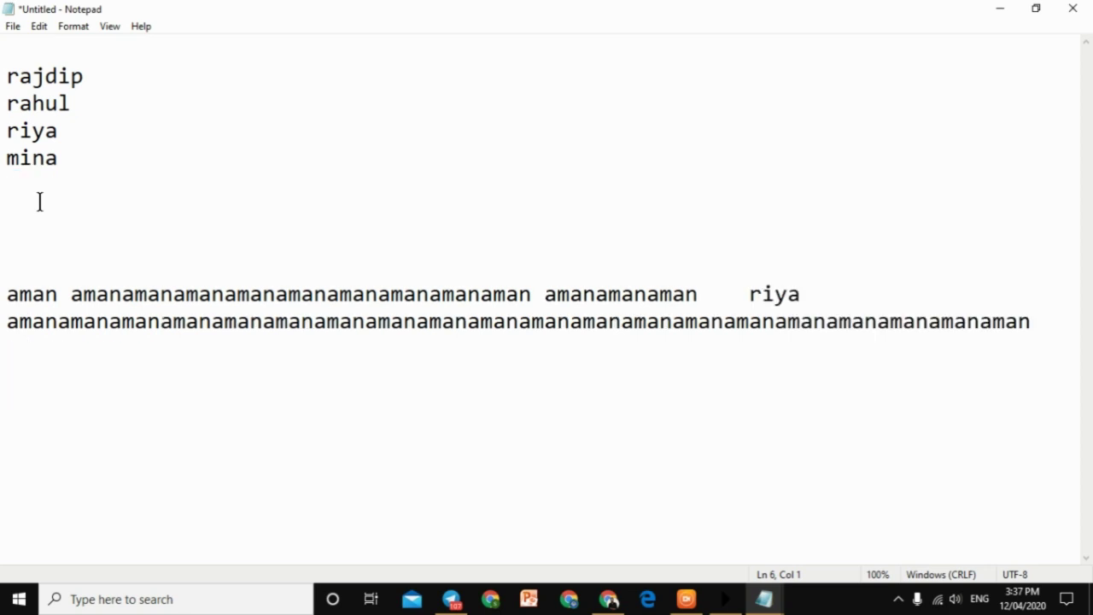
Delete the first two names of the upper list together.
click(102, 76)
drag(103, 75, 3, 81)
click(2, 88)
drag(87, 96, 3, 83)
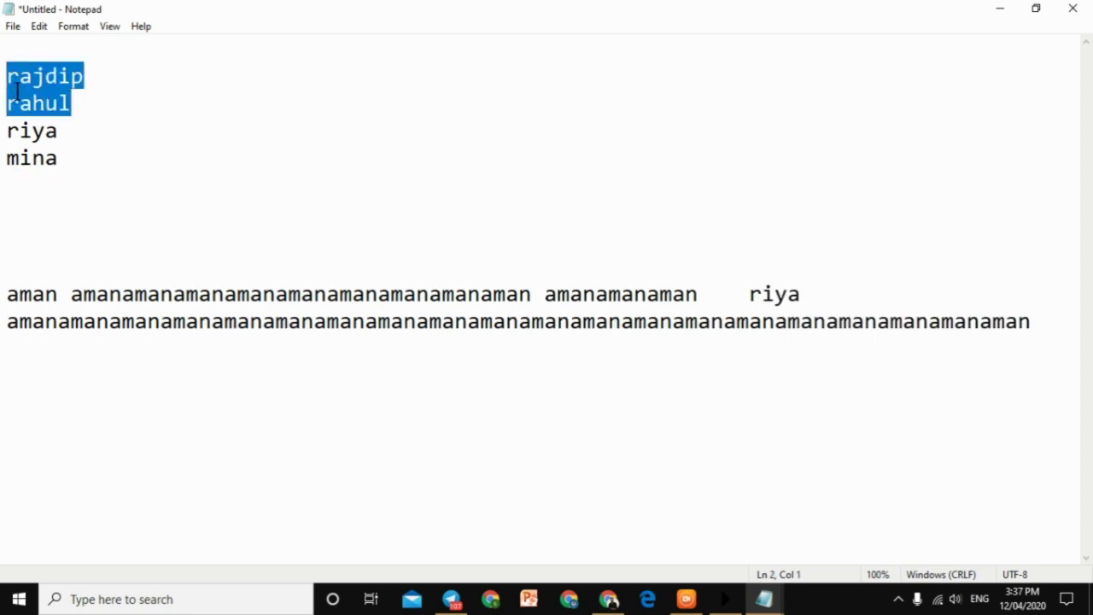
key(Delete)
View the editing commands with nothing selected, examining Search with Bing.
click(37, 27)
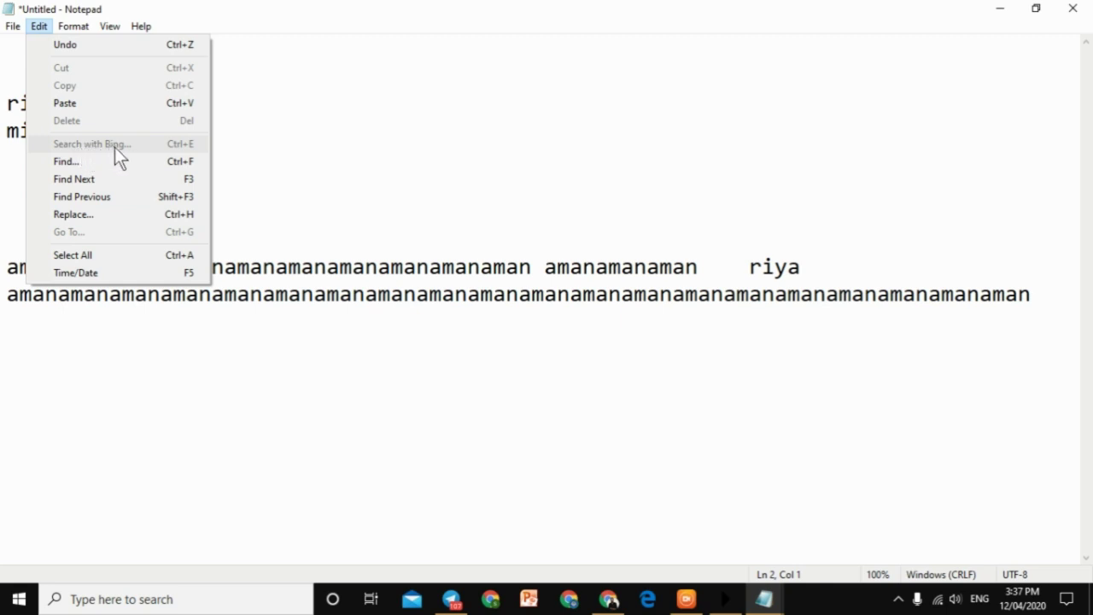
click(274, 180)
click(41, 28)
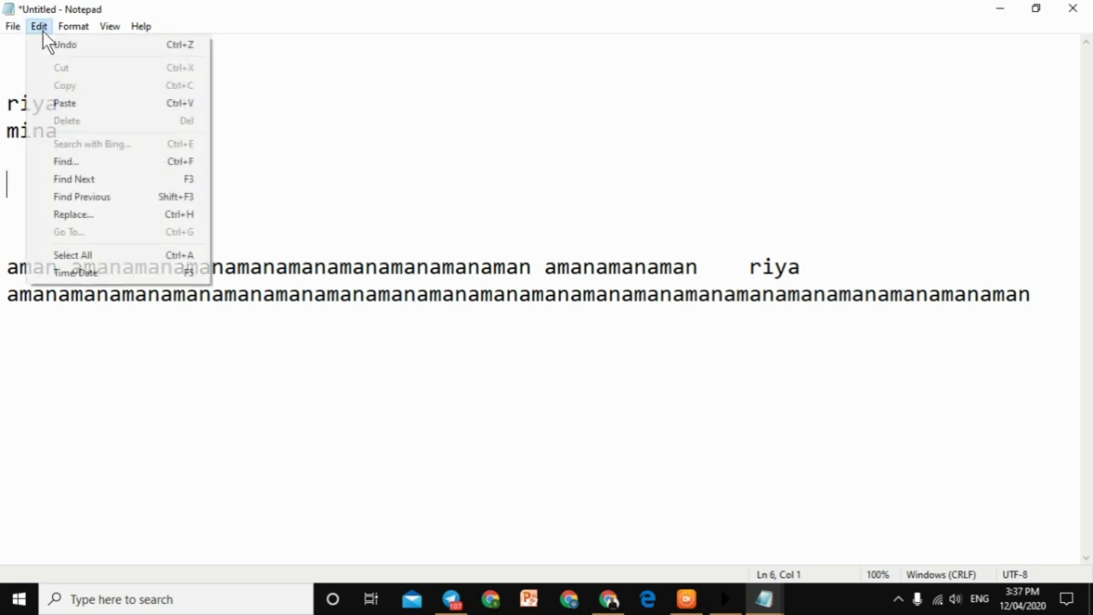
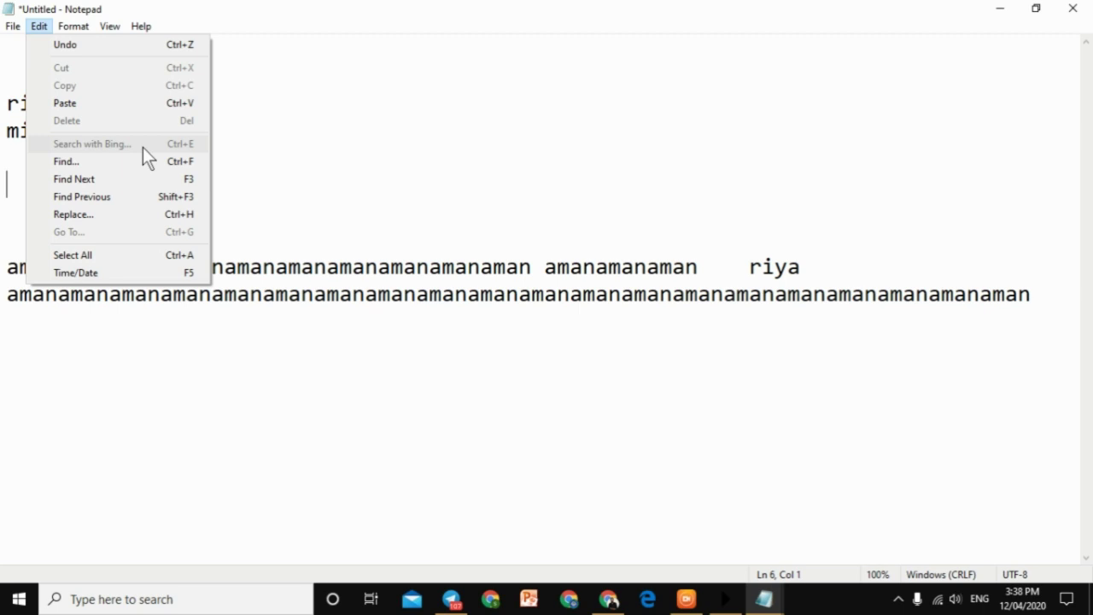
Search Windows for "bing", close the results, and reopen the Windows search.
click(261, 605)
text(bing)
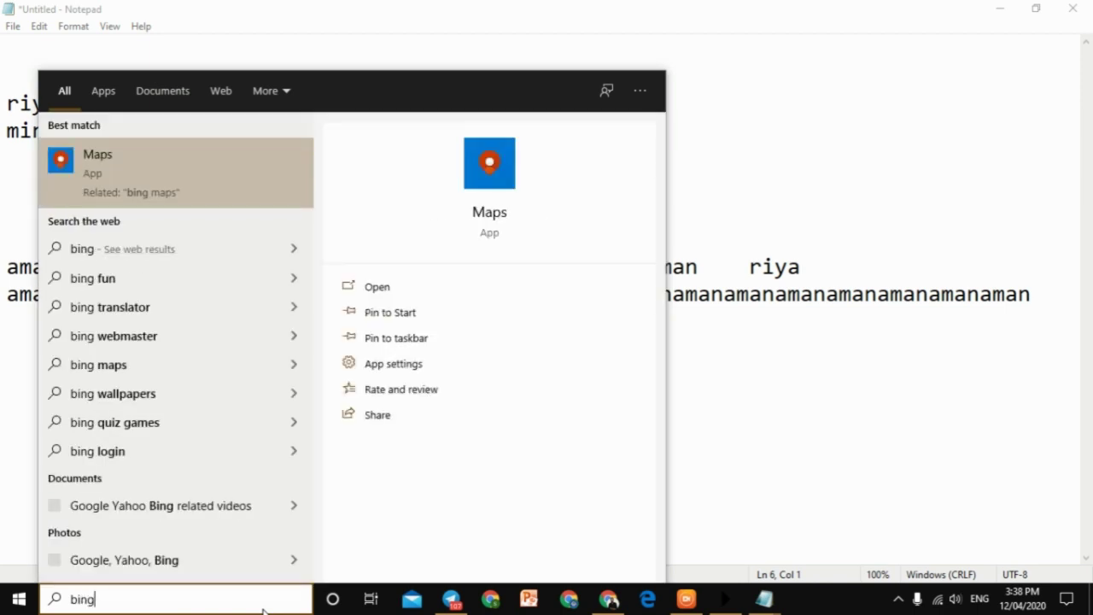
click(1019, 459)
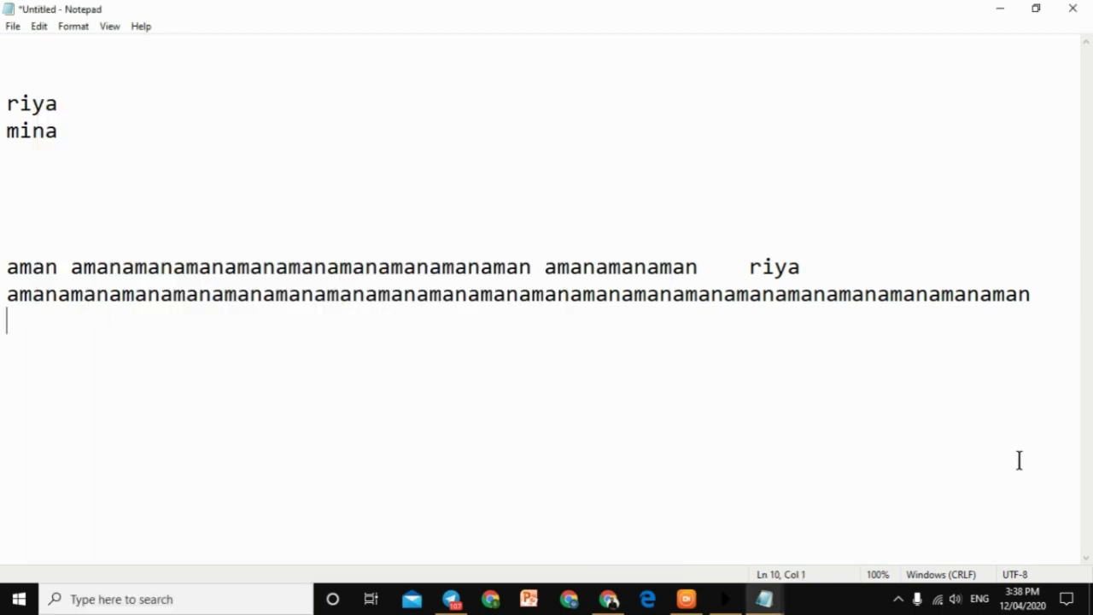
click(264, 602)
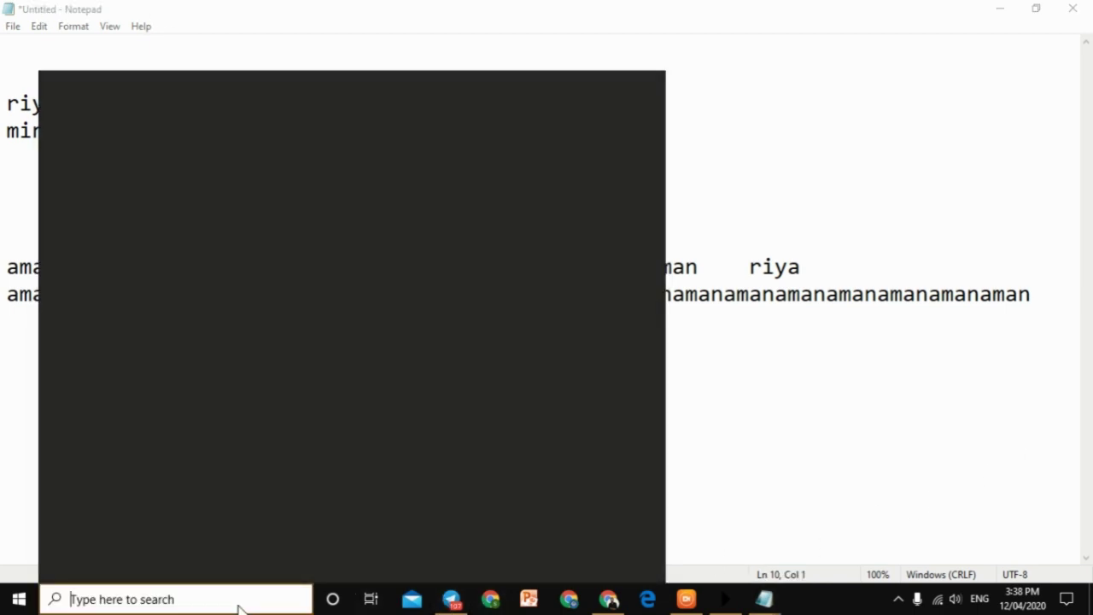
Switch to Microsoft Edge and search Bing for "aio computer zone".
click(639, 601)
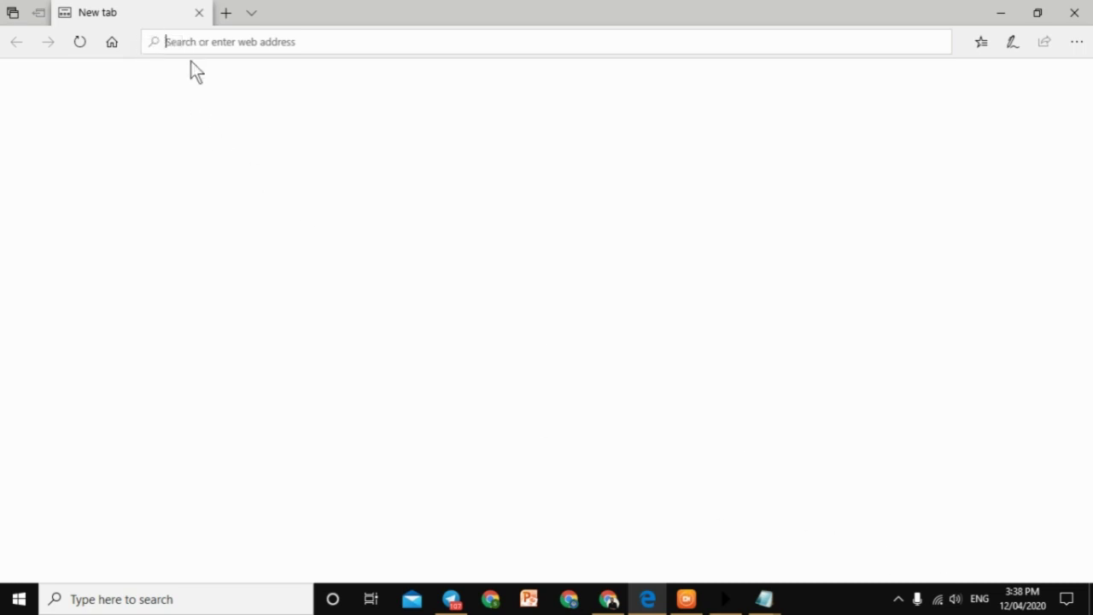
text(aio computer zone)
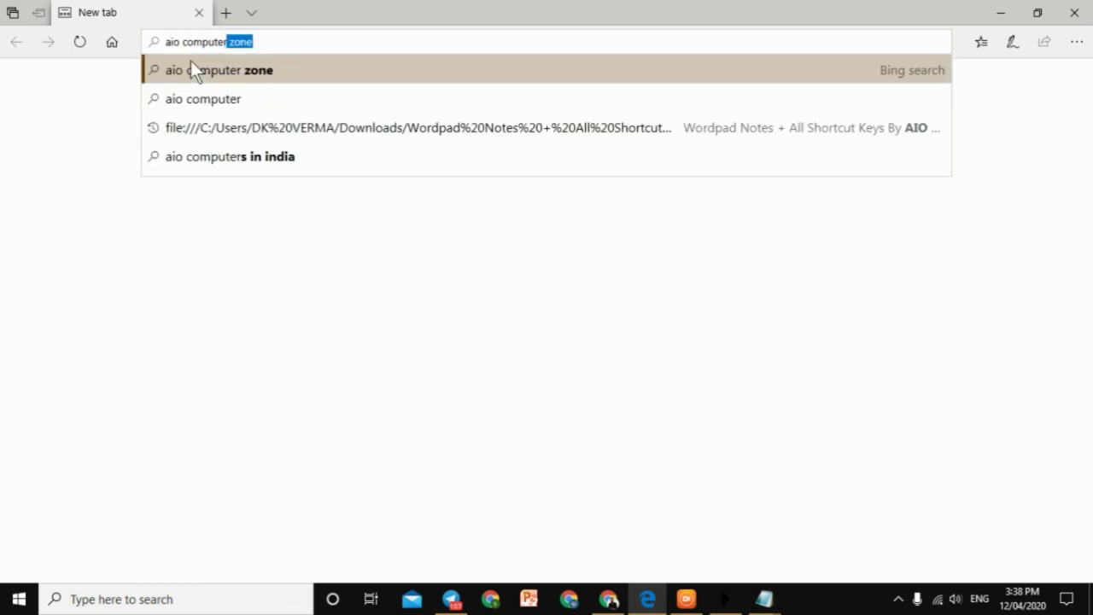
key(Return)
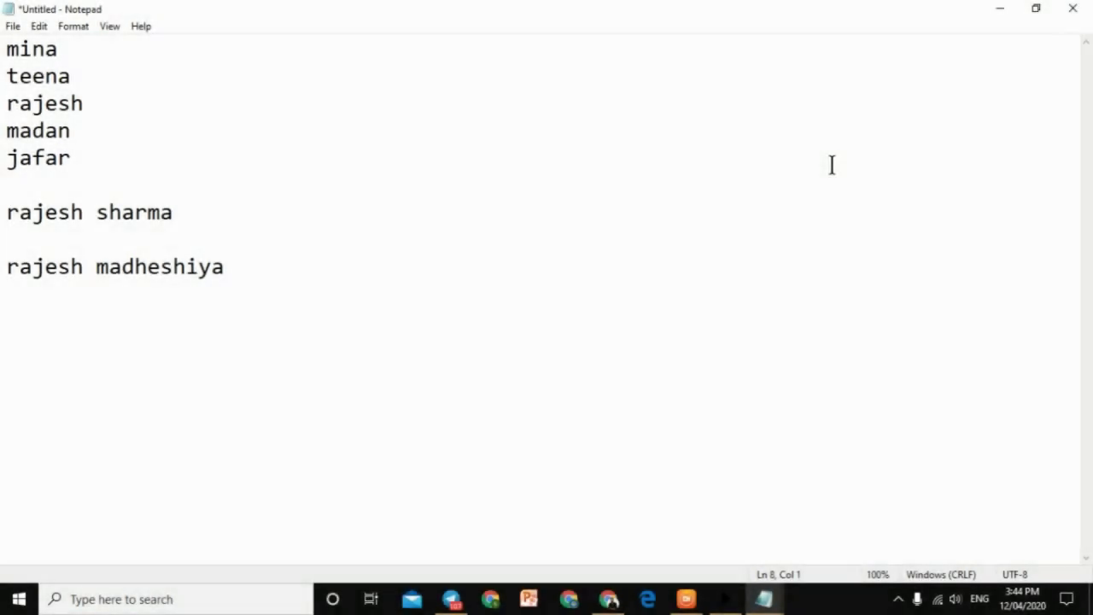
Use Find to search downward from the end of the last line for the first name on line 3.
click(40, 31)
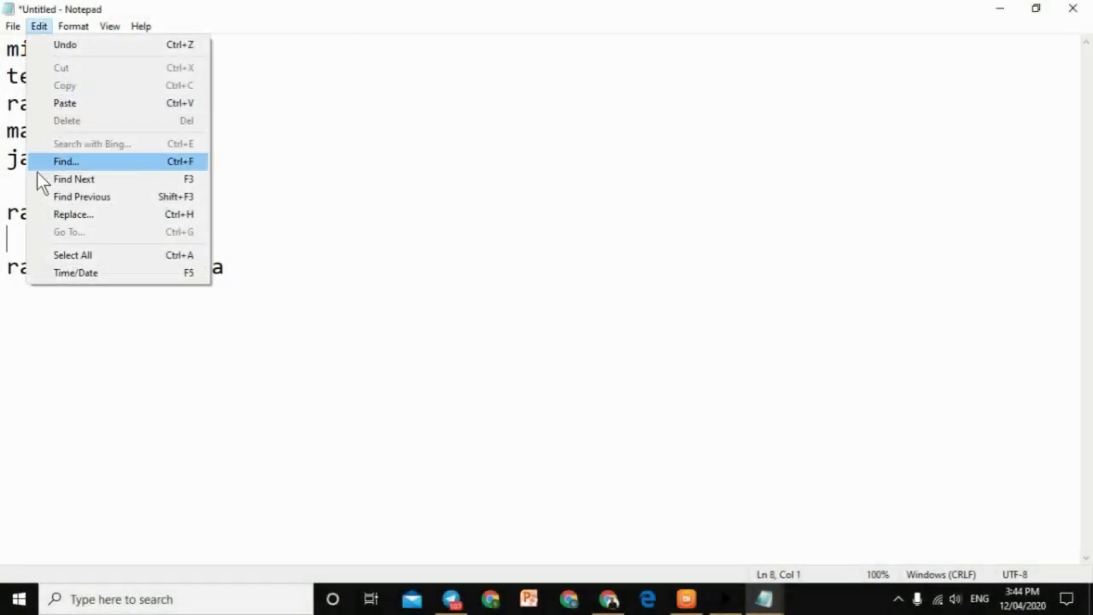
click(653, 322)
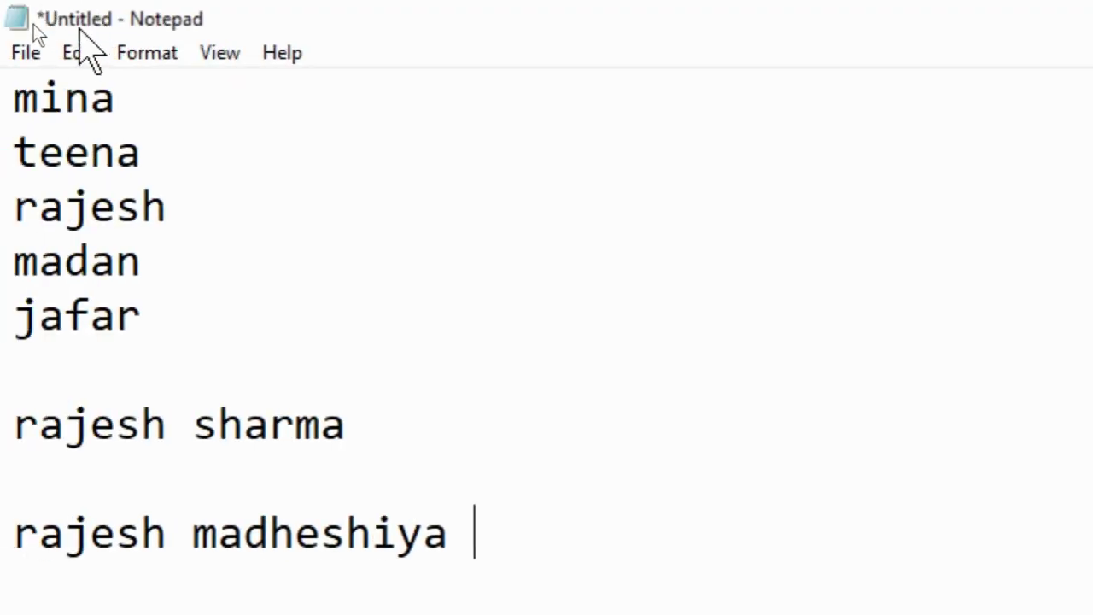
click(25, 53)
click(78, 53)
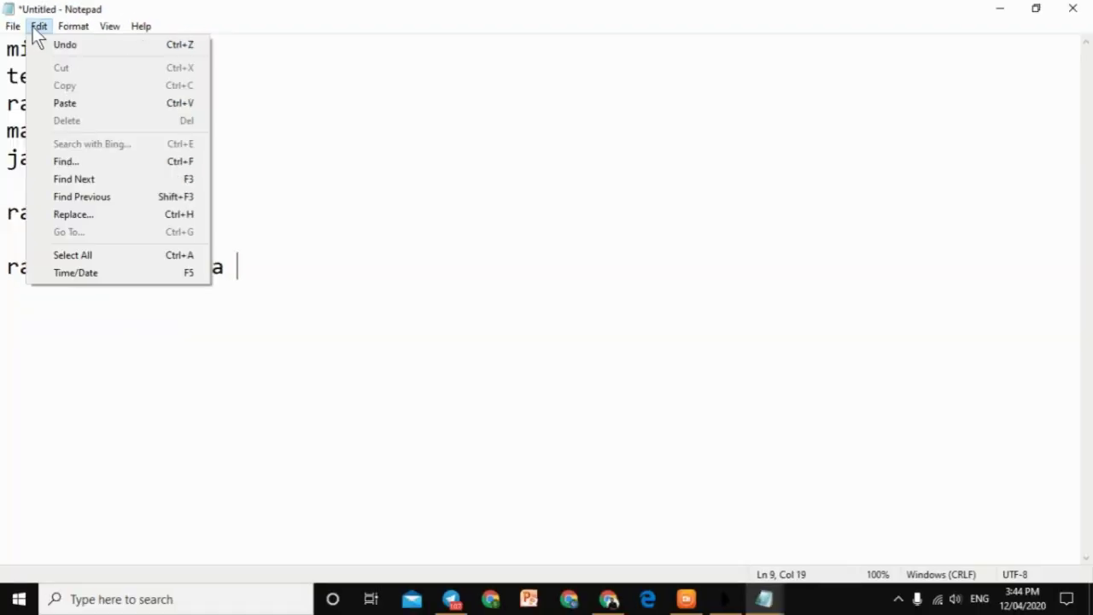
click(96, 162)
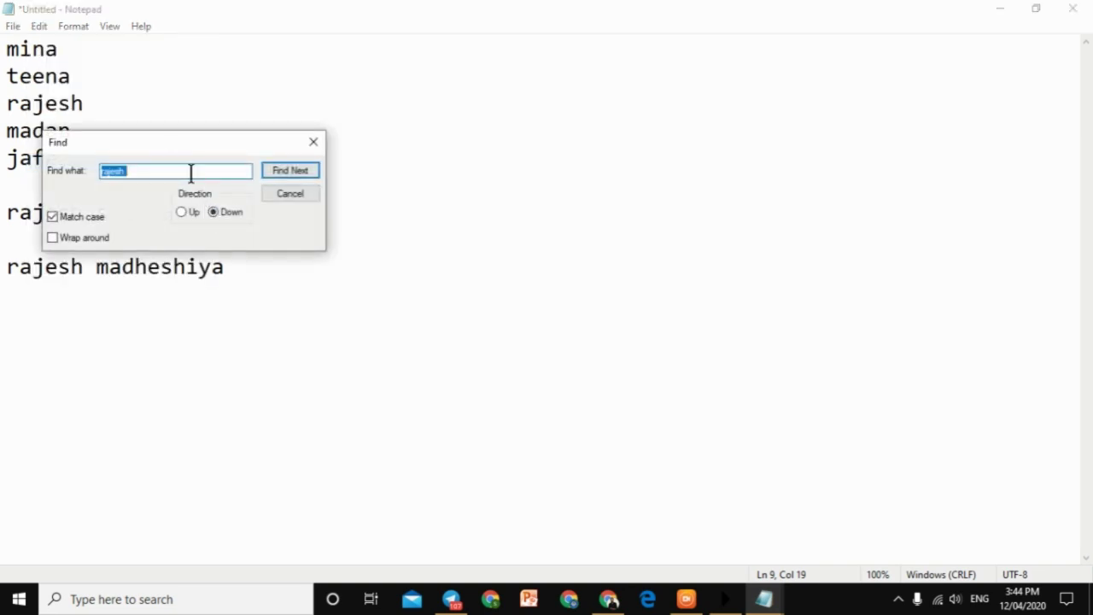
drag(157, 144, 597, 145)
key(BackSpace)
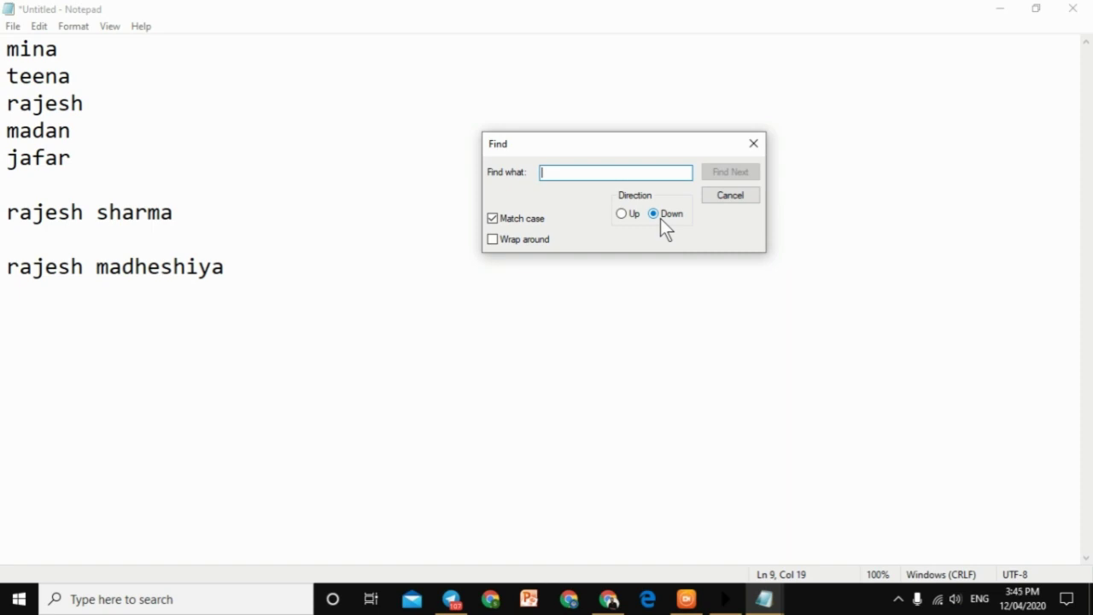
text(rajesh)
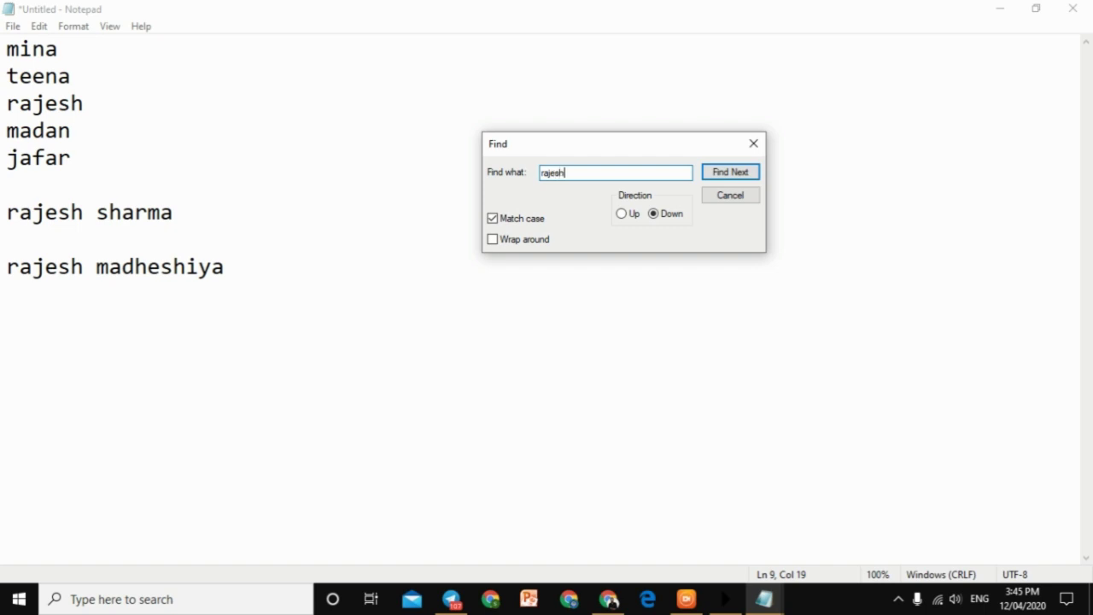
click(724, 169)
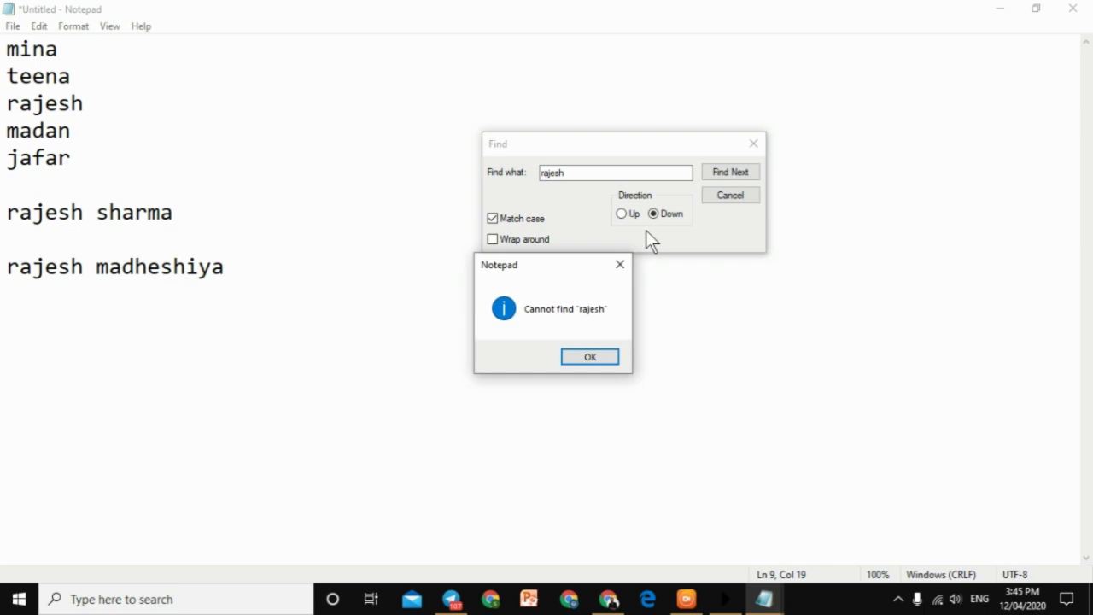
click(614, 358)
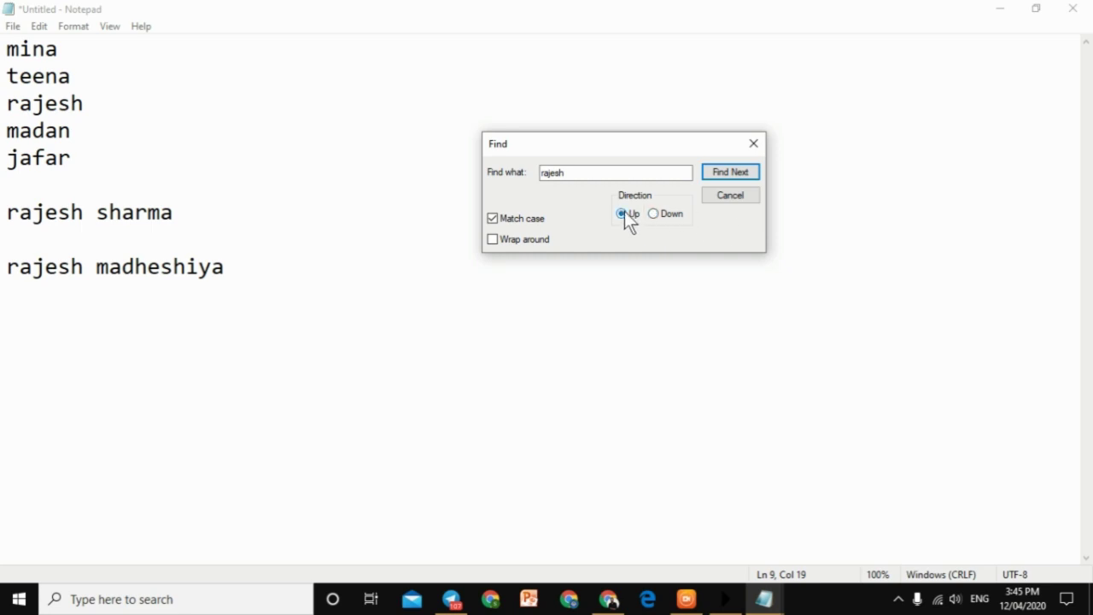
Set the Find direction to Up and step through every earlier occurrence of the name.
click(729, 171)
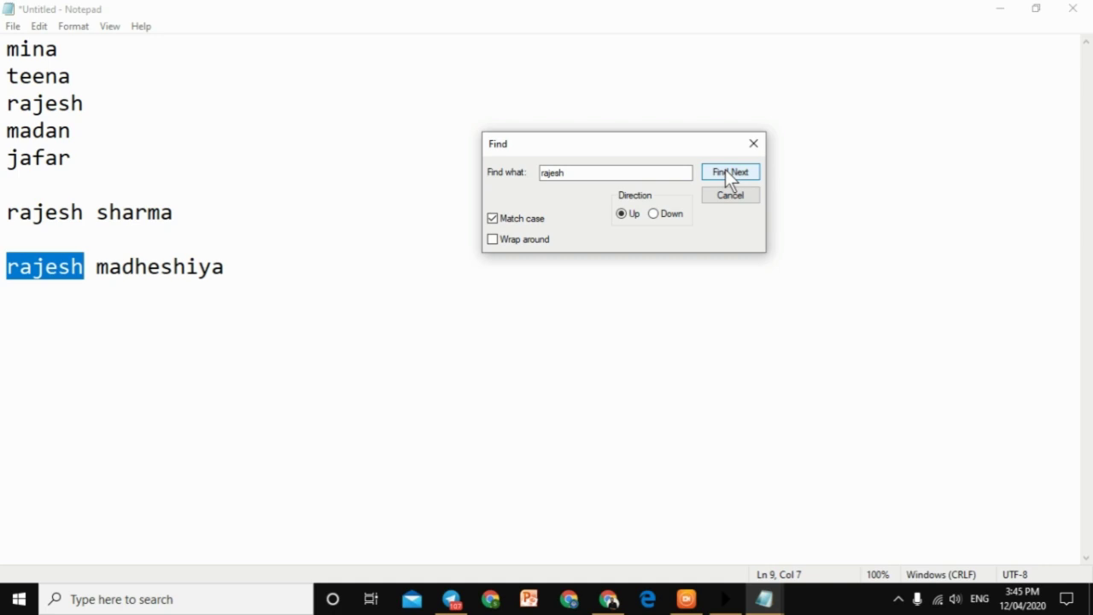
click(726, 170)
click(725, 169)
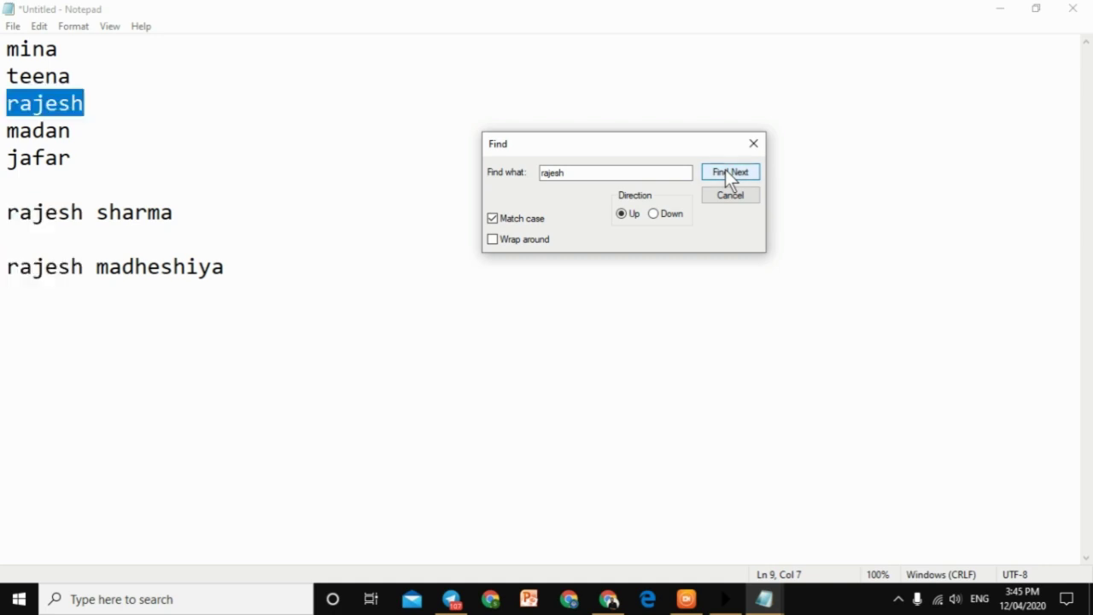
click(726, 179)
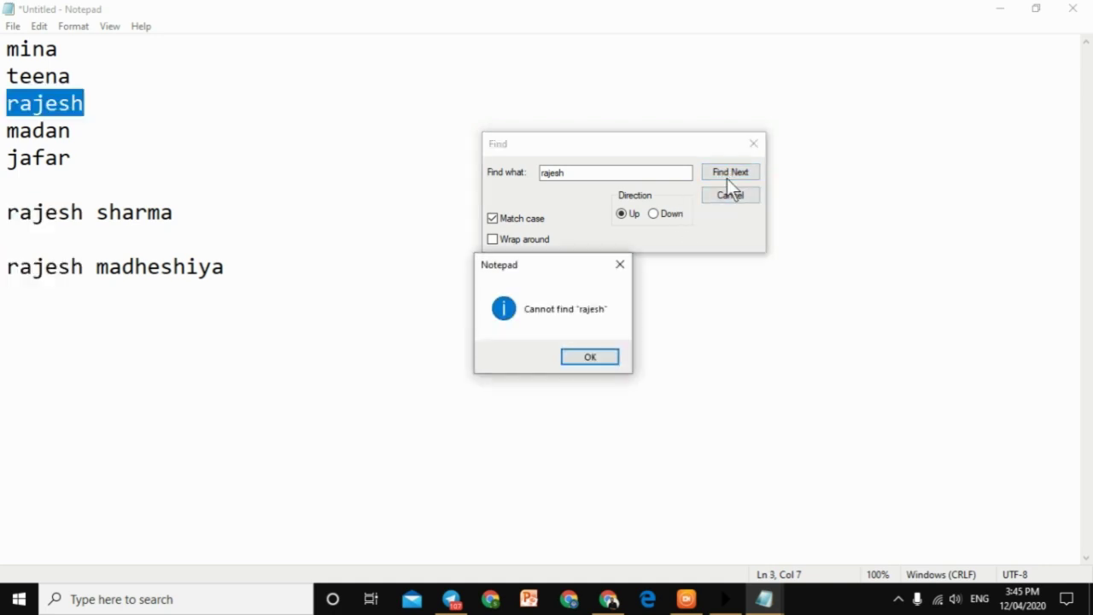
click(613, 356)
Set the Find direction to Down and step through the occurrences to the last line.
click(659, 219)
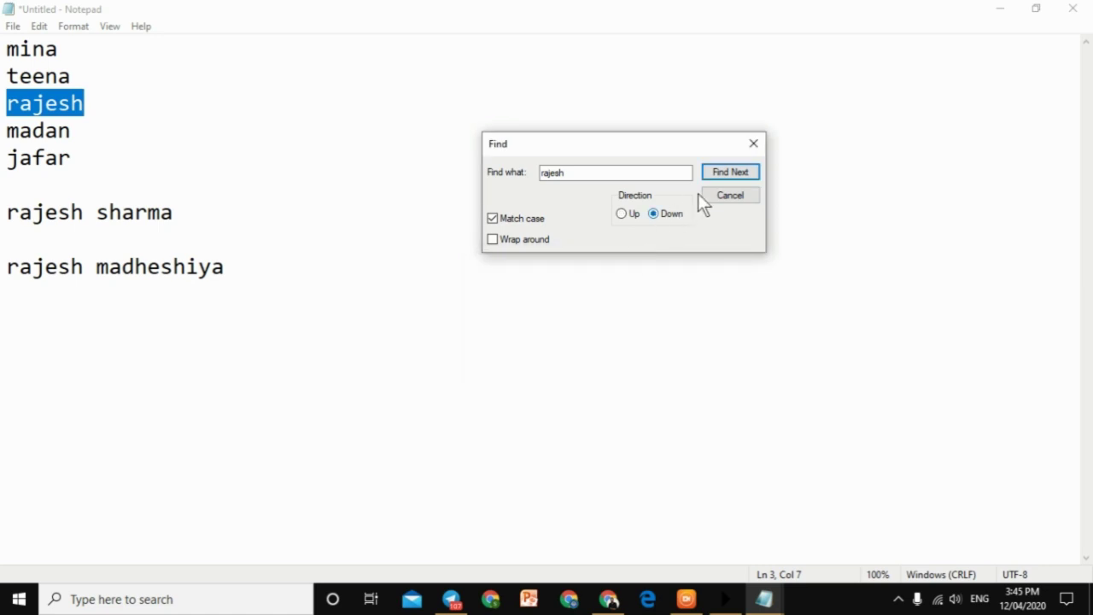
click(731, 175)
click(731, 175)
click(731, 175)
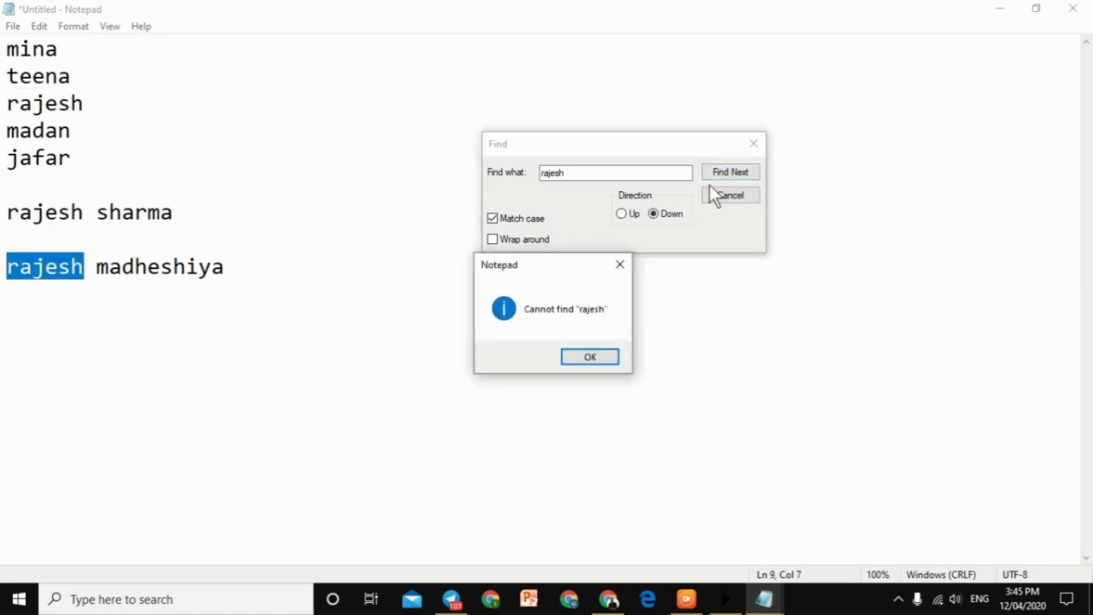
click(590, 357)
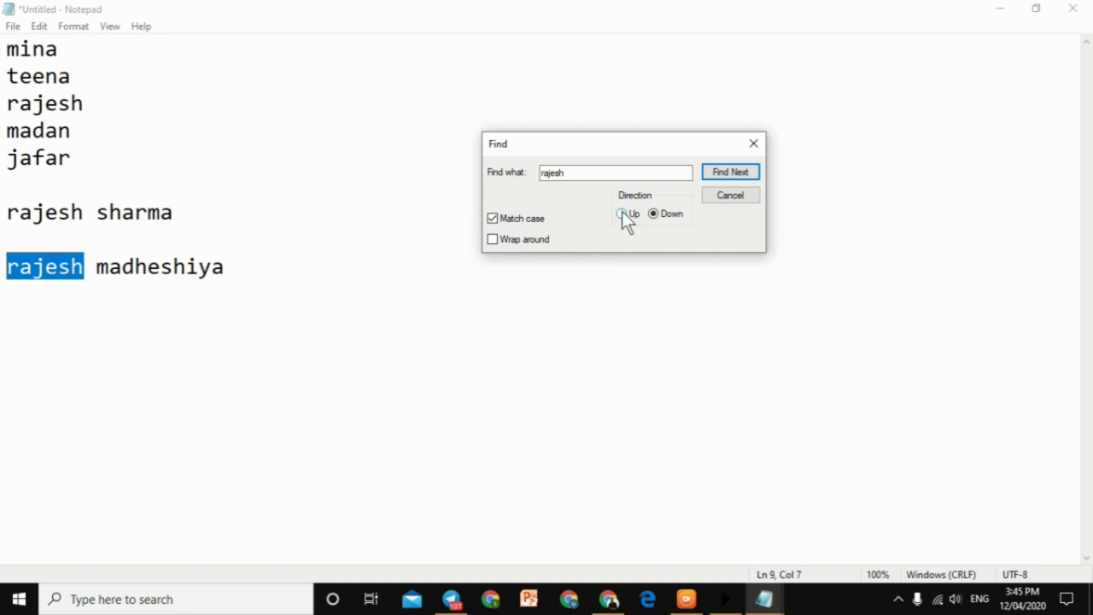
Find the name upward as far as line 3, then downward again as far as line 9.
click(705, 171)
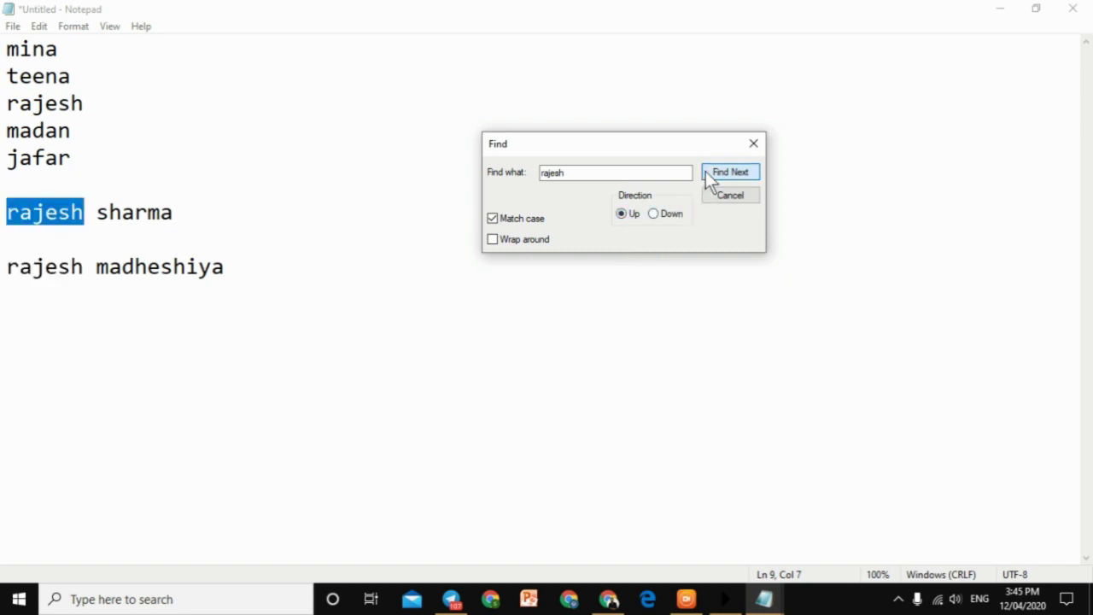
click(705, 171)
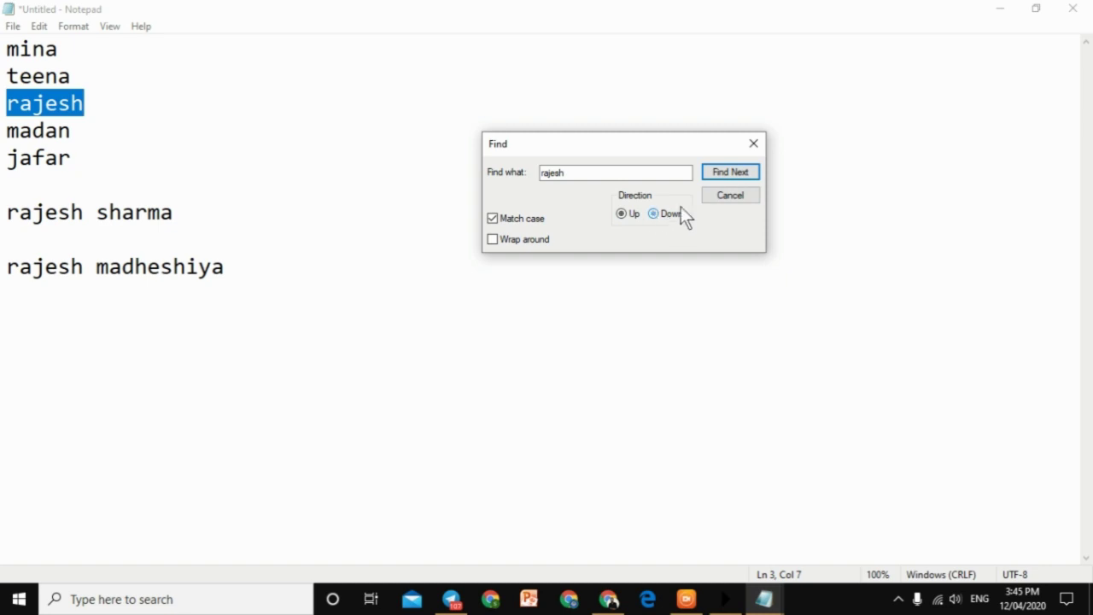
click(710, 174)
click(711, 173)
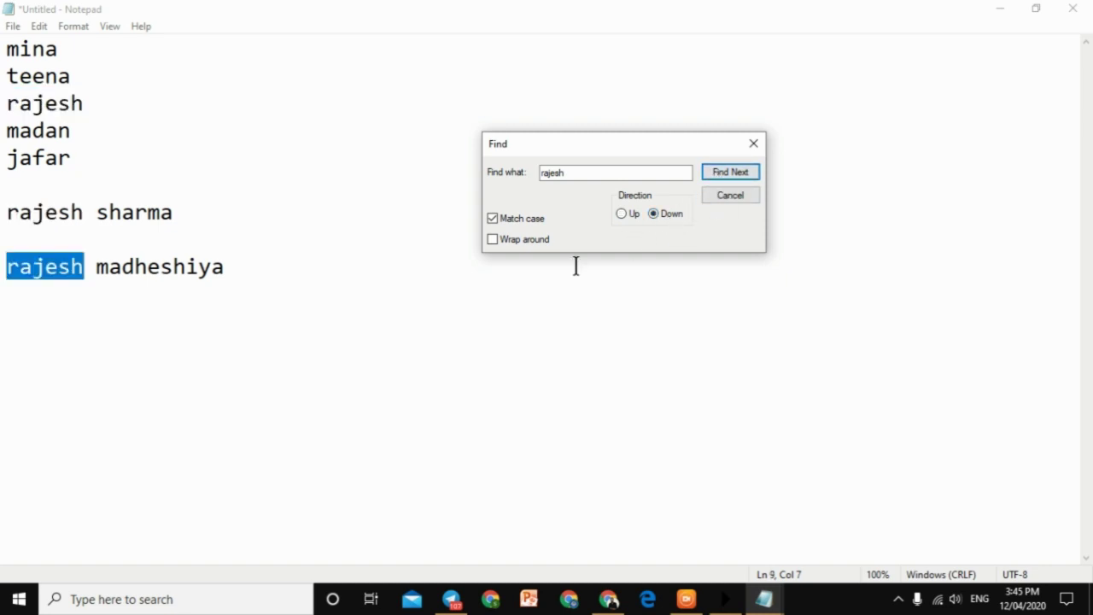
Switch the Find direction to Up and back to Down, and search beyond the last occurrence.
click(621, 215)
click(654, 214)
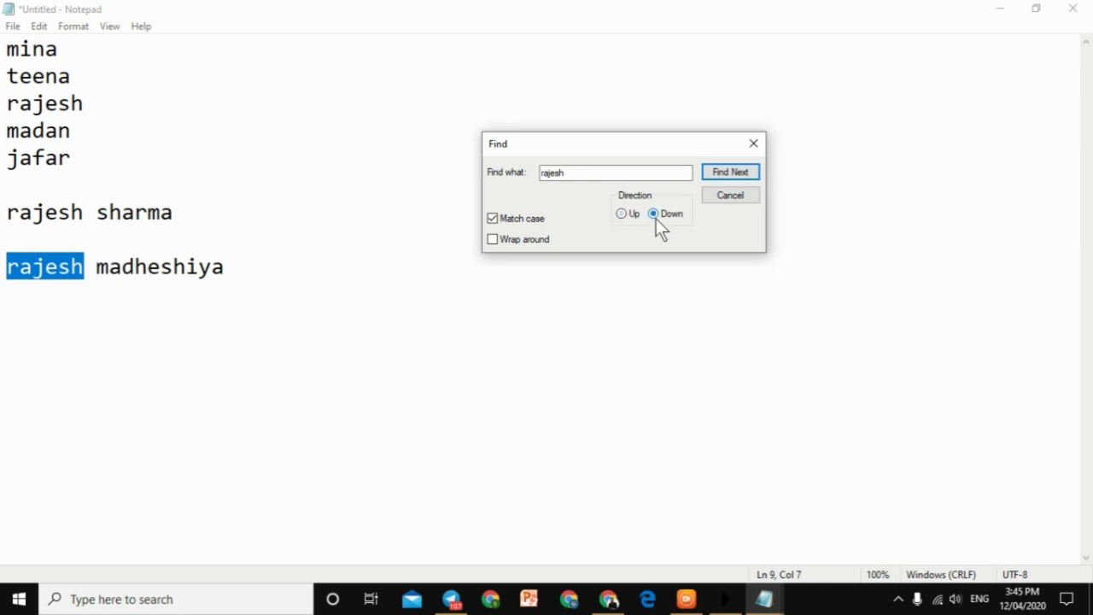
click(708, 174)
click(589, 357)
Search upward from the last line through the remaining occurrences and past the one on line 3.
click(715, 177)
click(715, 177)
click(714, 178)
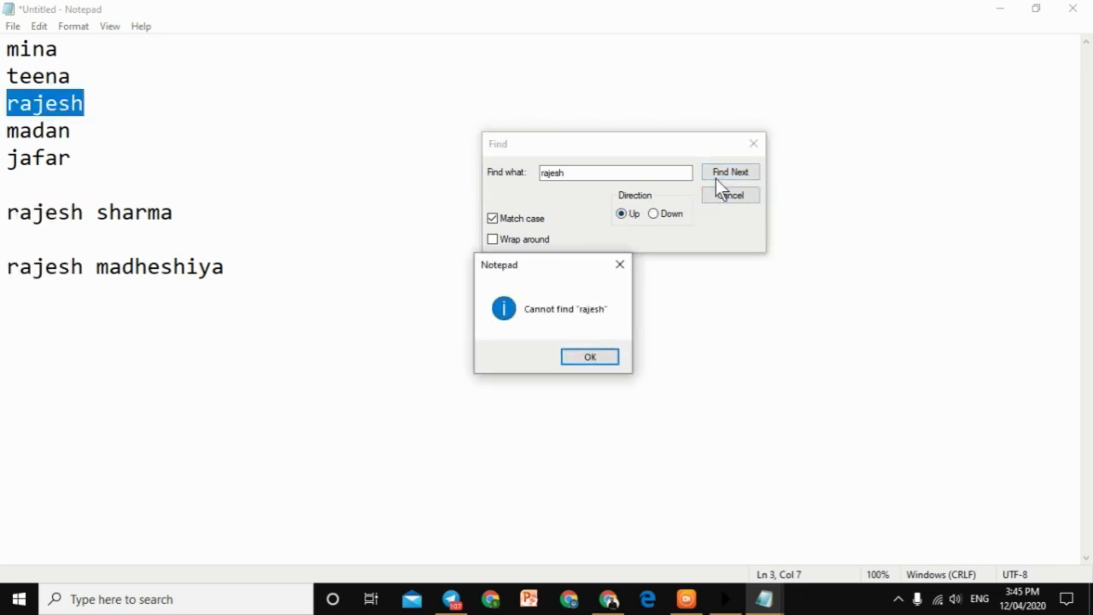
click(598, 359)
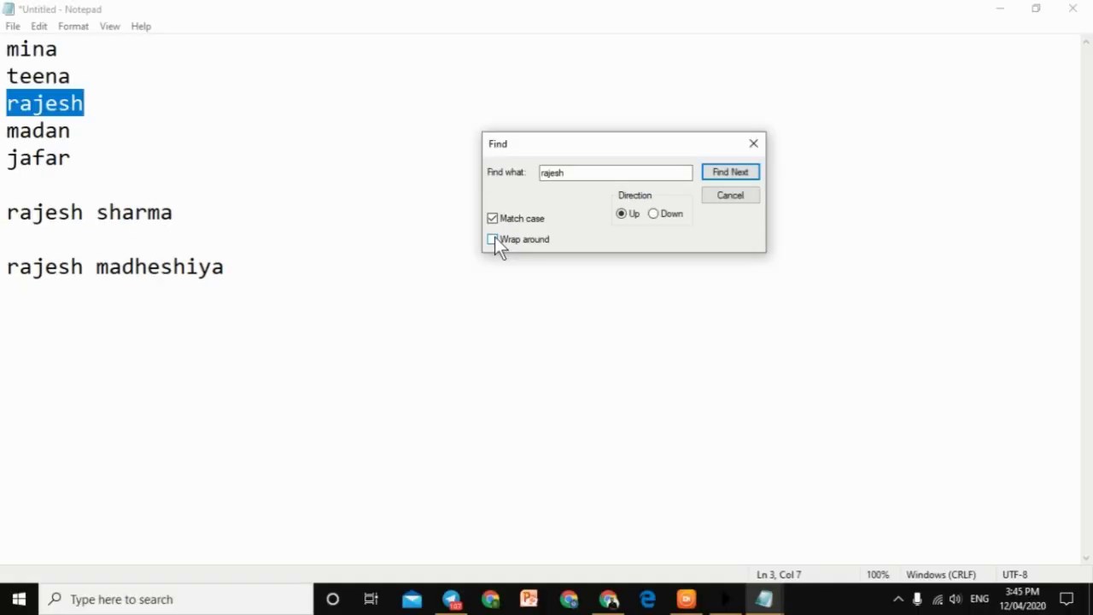
Turn on Wrap around, cycle repeatedly through all occurrences of the name in the Up direction, and close Find.
click(725, 172)
click(725, 171)
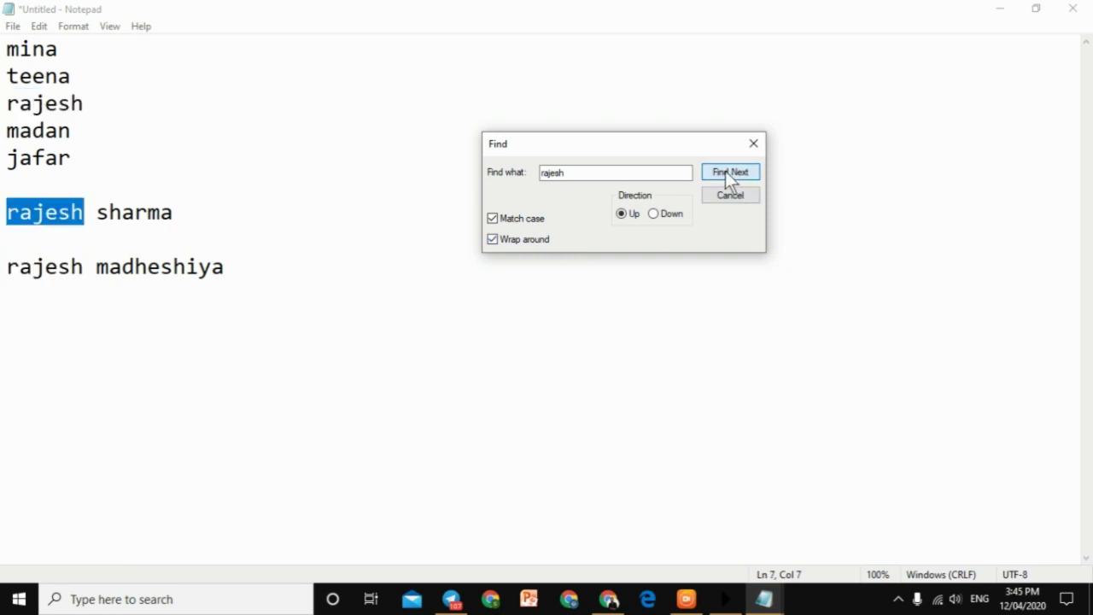
click(725, 171)
click(725, 172)
click(725, 172)
click(724, 172)
click(724, 171)
click(723, 171)
double_click(722, 171)
double_click(722, 171)
click(722, 171)
double_click(722, 170)
double_click(722, 171)
double_click(722, 171)
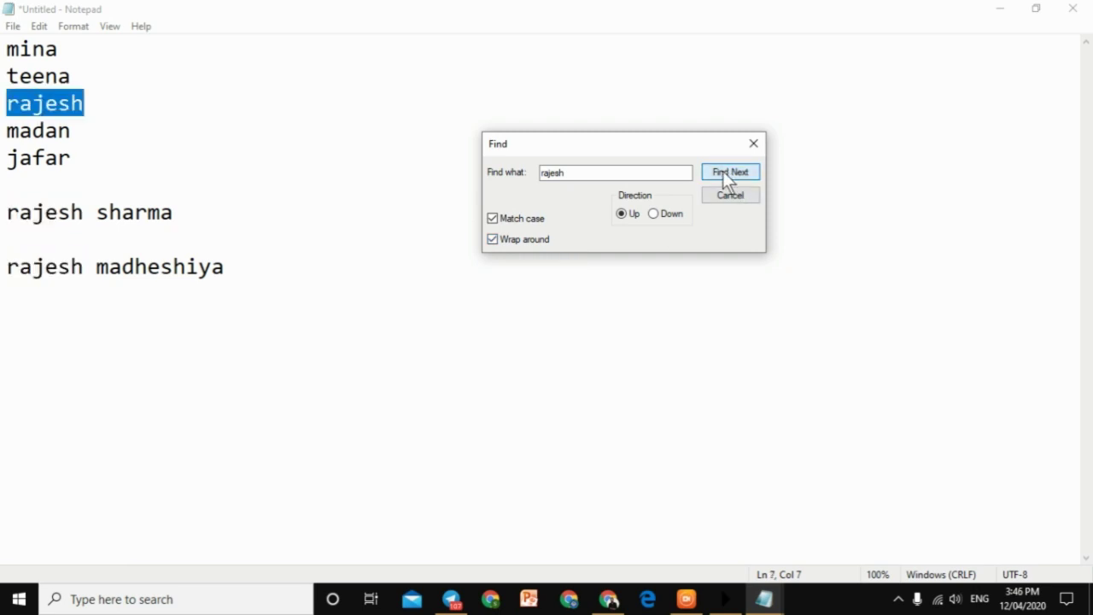
double_click(722, 170)
double_click(722, 171)
click(722, 171)
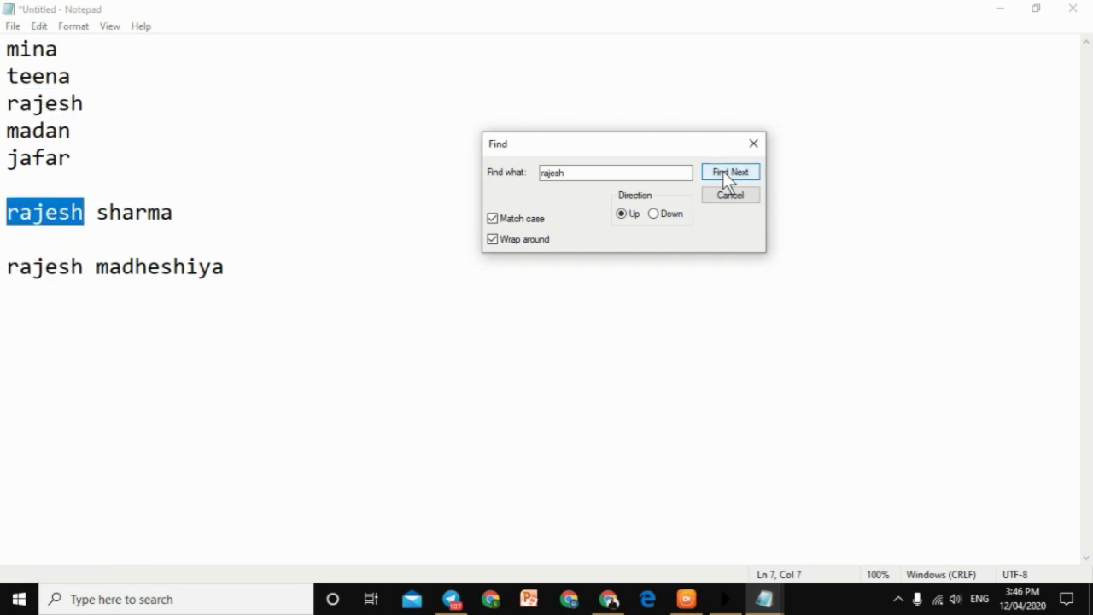
click(749, 144)
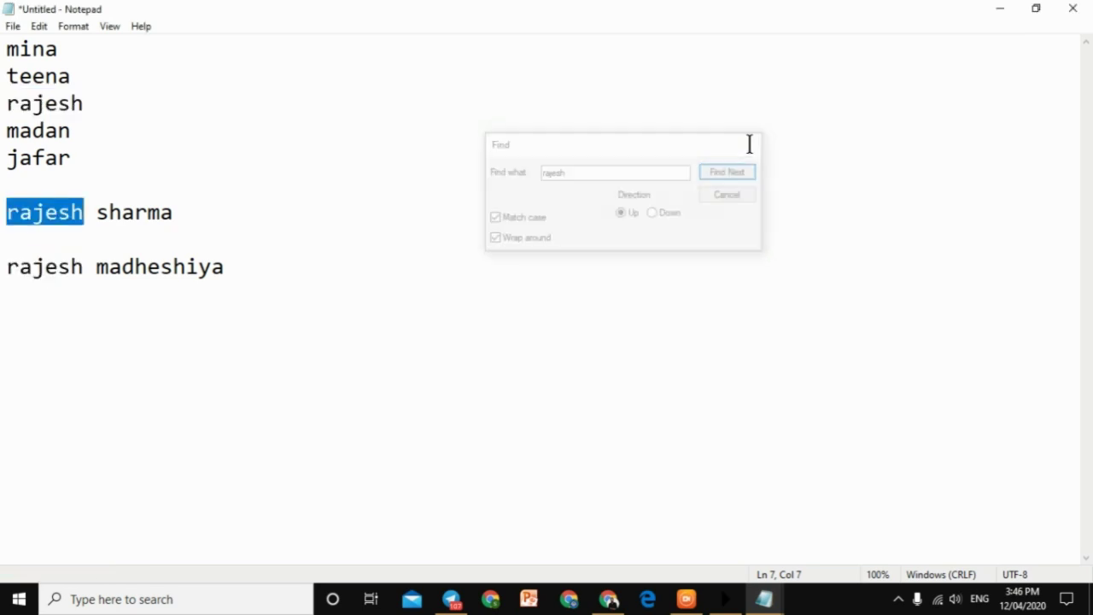
Place the cursor on the first line and view the Find Next command among the editing commands.
click(32, 53)
click(39, 26)
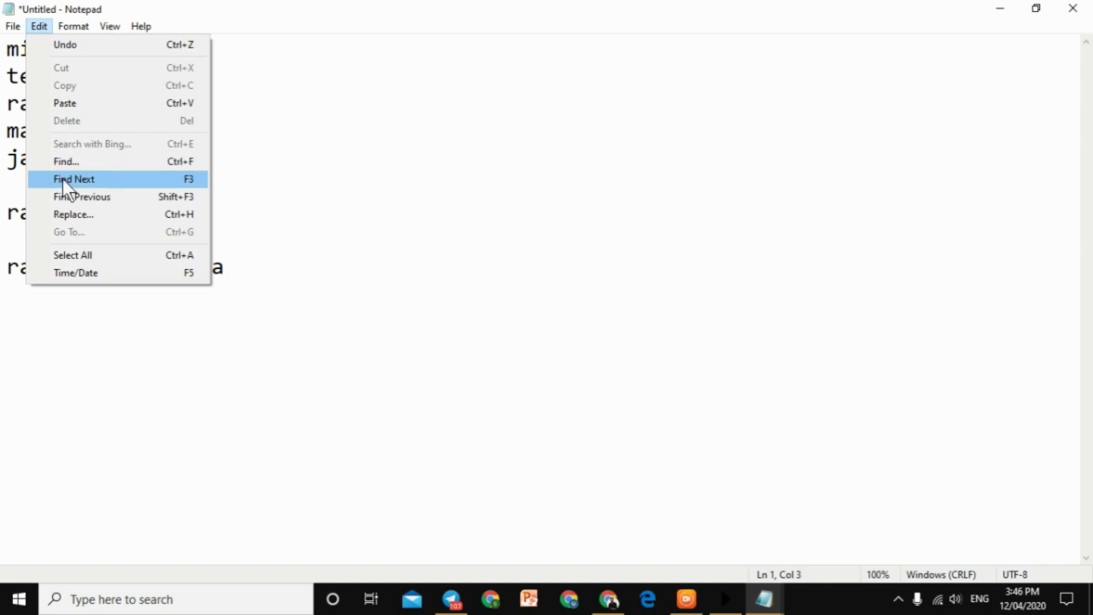
click(412, 236)
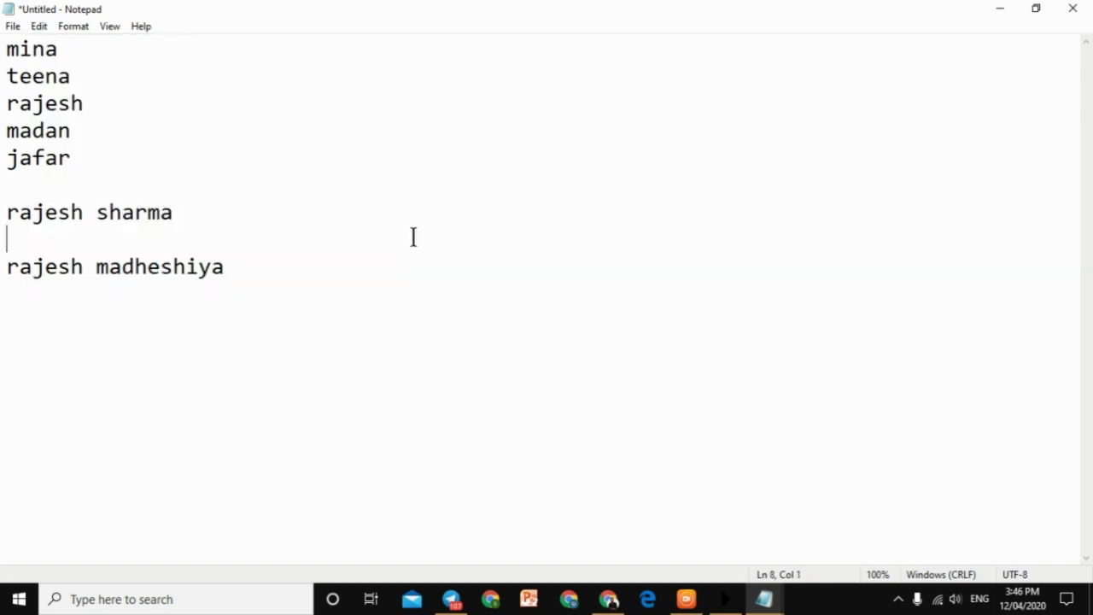
Highlight each occurrence of the repeated first name in turn on lines 3, 7 and 9.
drag(93, 106, 3, 104)
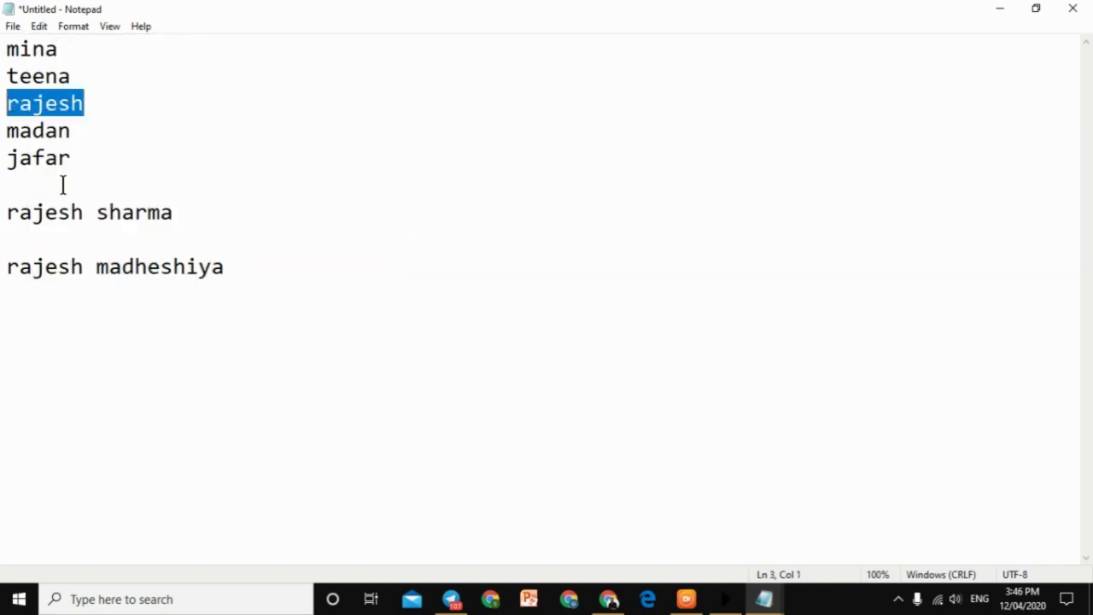
drag(94, 211, 4, 210)
drag(94, 261, 1, 270)
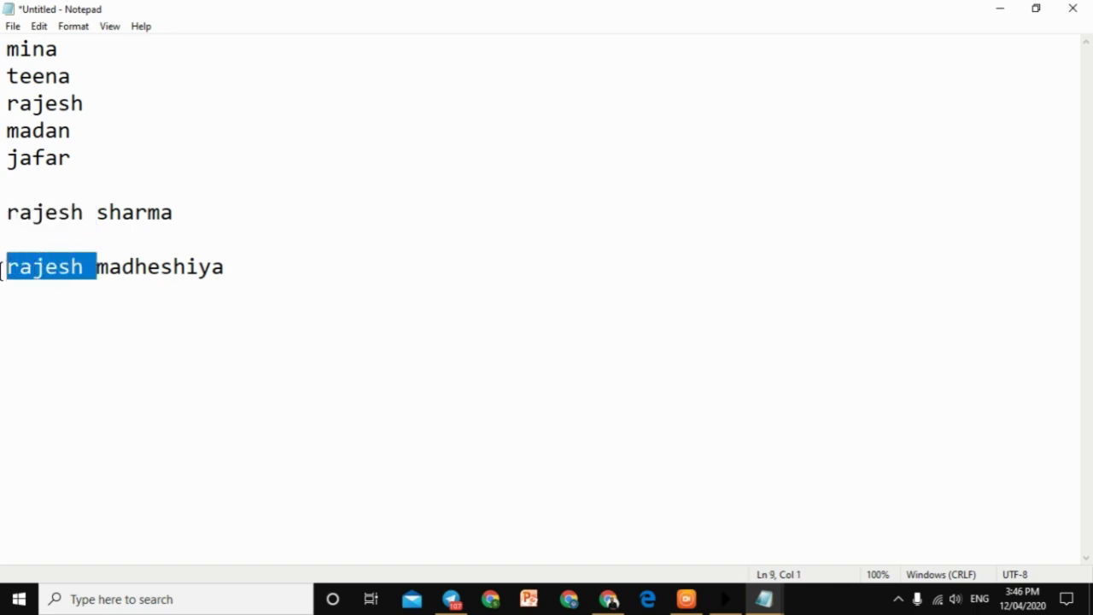
click(93, 104)
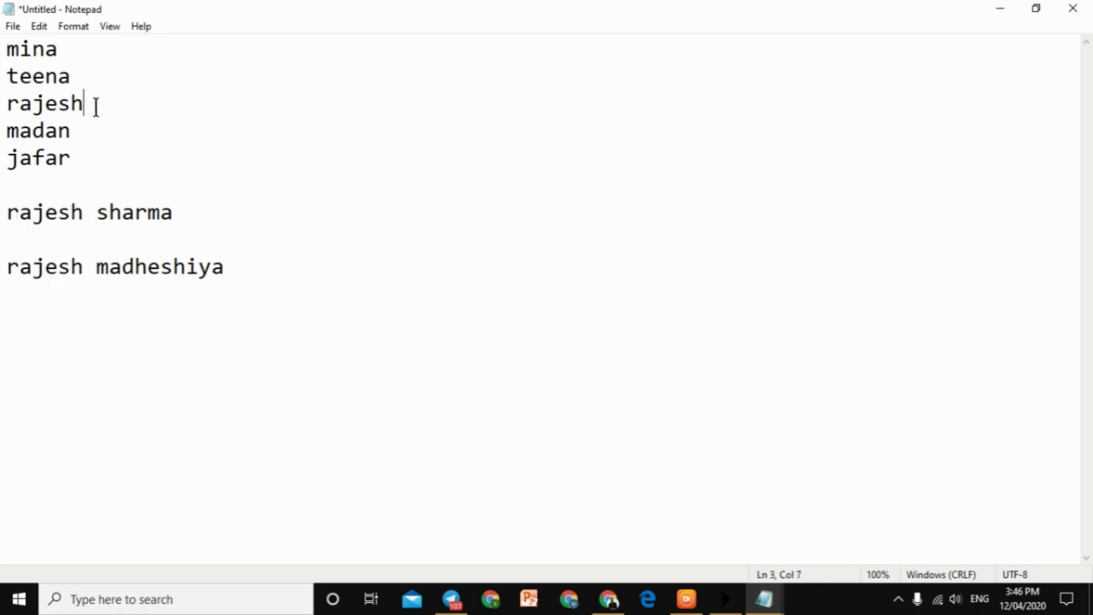
click(3, 130)
drag(95, 212, 4, 219)
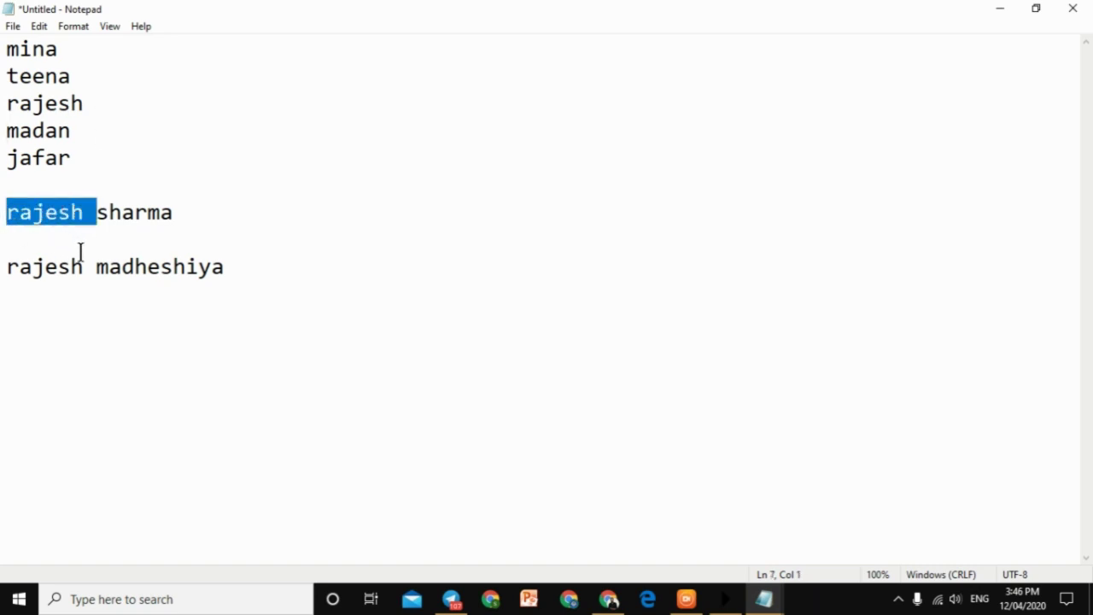
drag(91, 264, 2, 282)
click(130, 157)
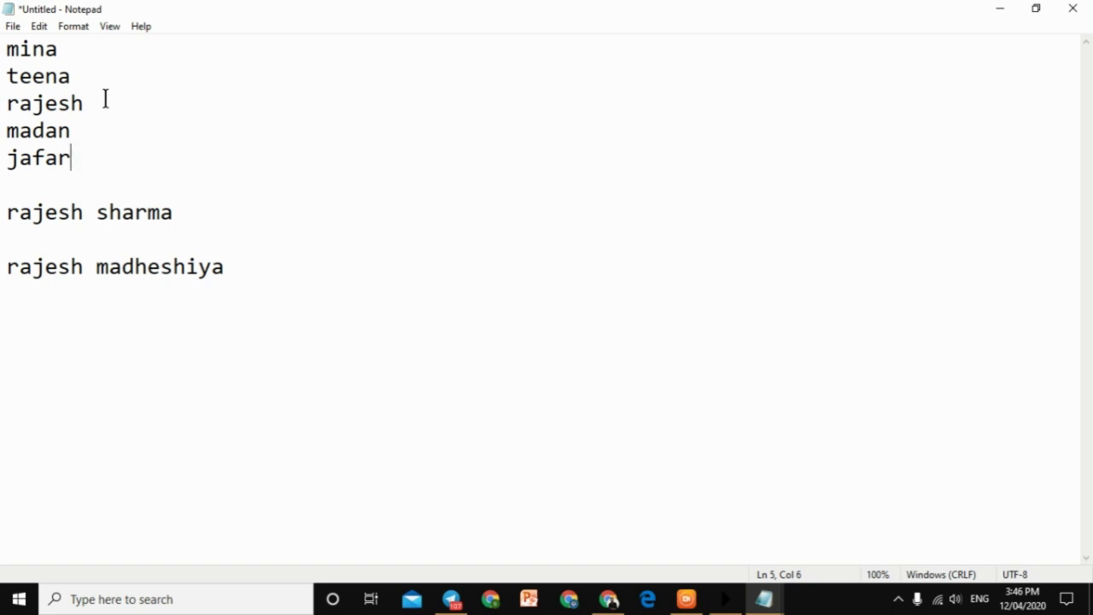
Copy the name on line 3 and view the context editing commands available at the end of line 7.
drag(105, 100, 7, 103)
right_click(9, 106)
click(47, 159)
click(293, 208)
right_click(213, 110)
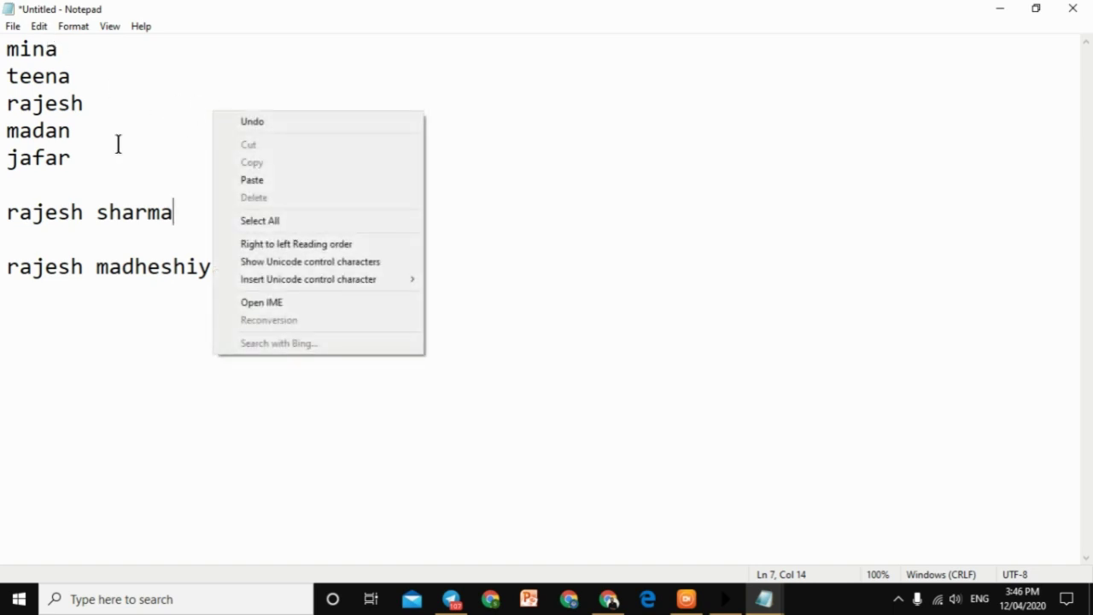
click(119, 145)
Run Find Next from the end of line 5 to locate the following occurrence of the name, and repeat it from the same position.
click(46, 26)
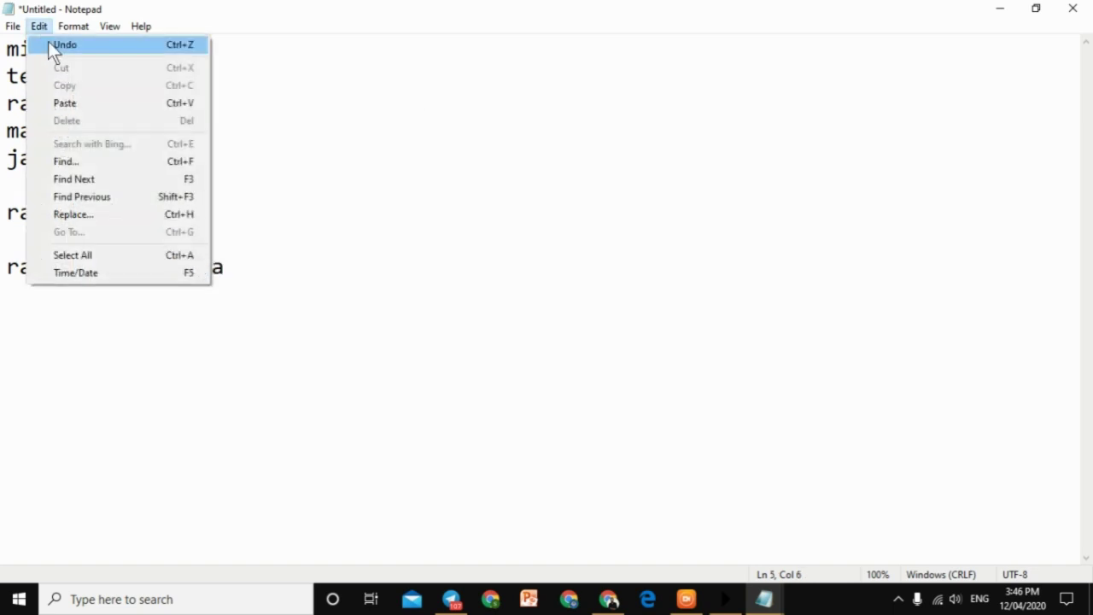
click(87, 177)
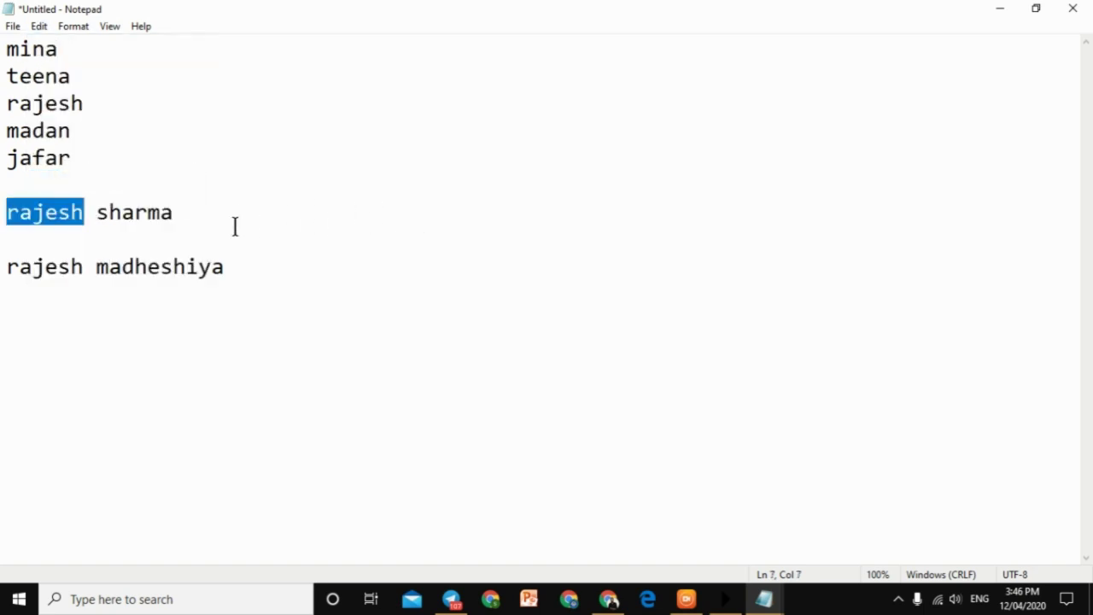
click(81, 152)
click(58, 27)
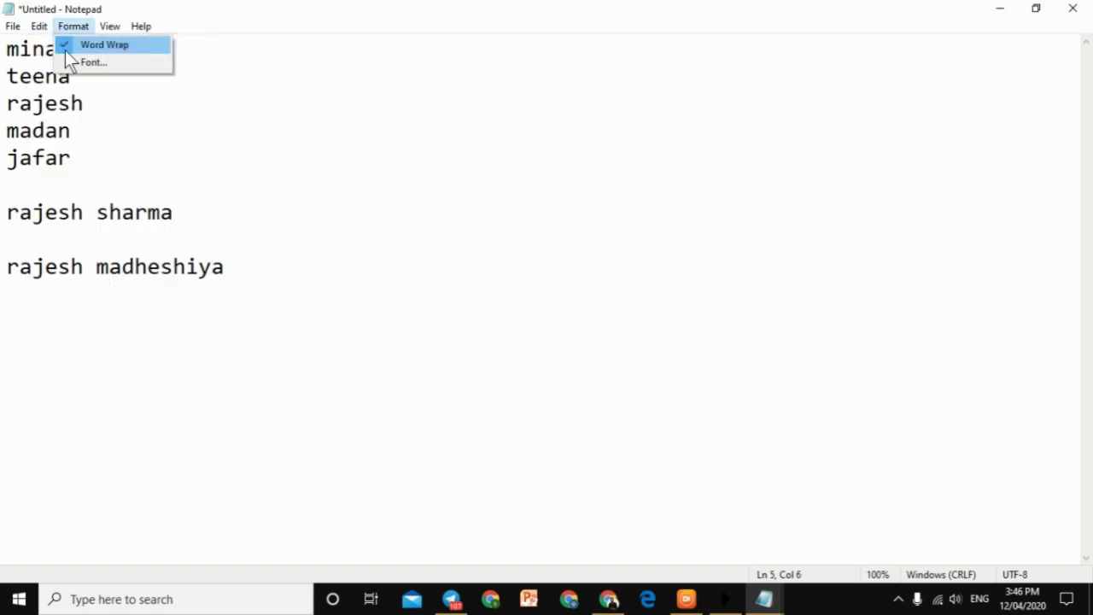
mouse_move(40, 28)
click(73, 178)
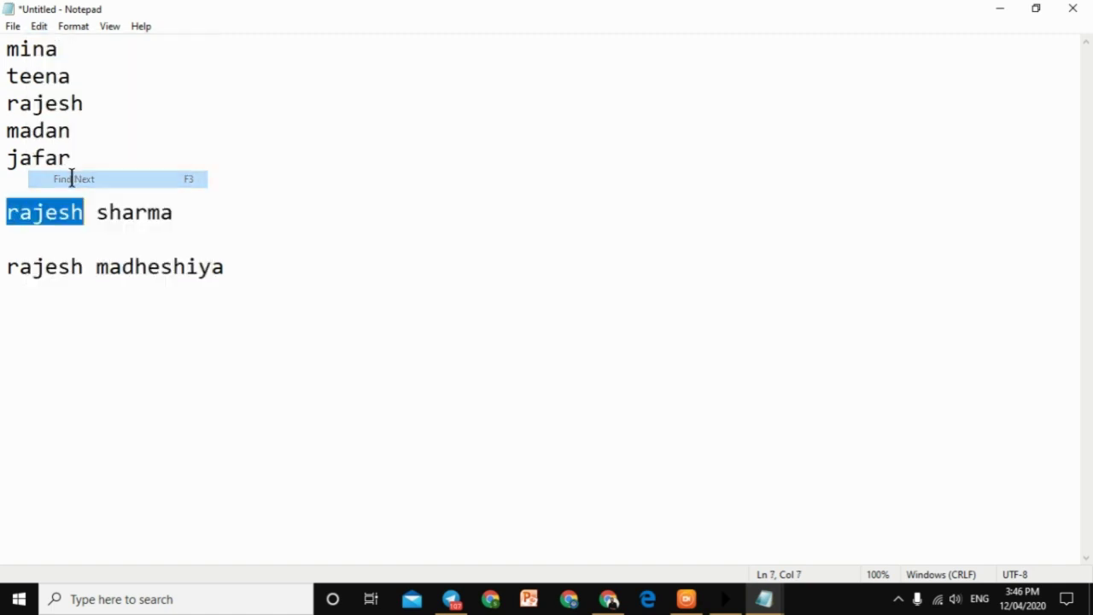
click(66, 163)
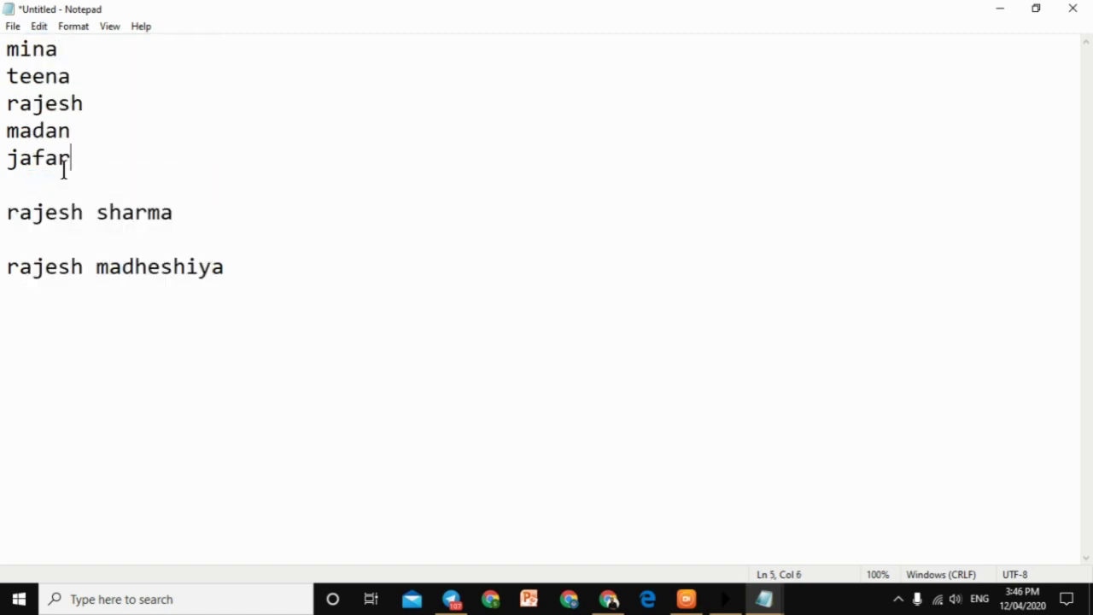
Set the Find direction to Down, search from the first line through the occurrences on lines 3, 7 and 9, and close Find.
click(38, 26)
click(82, 160)
drag(226, 154, 674, 112)
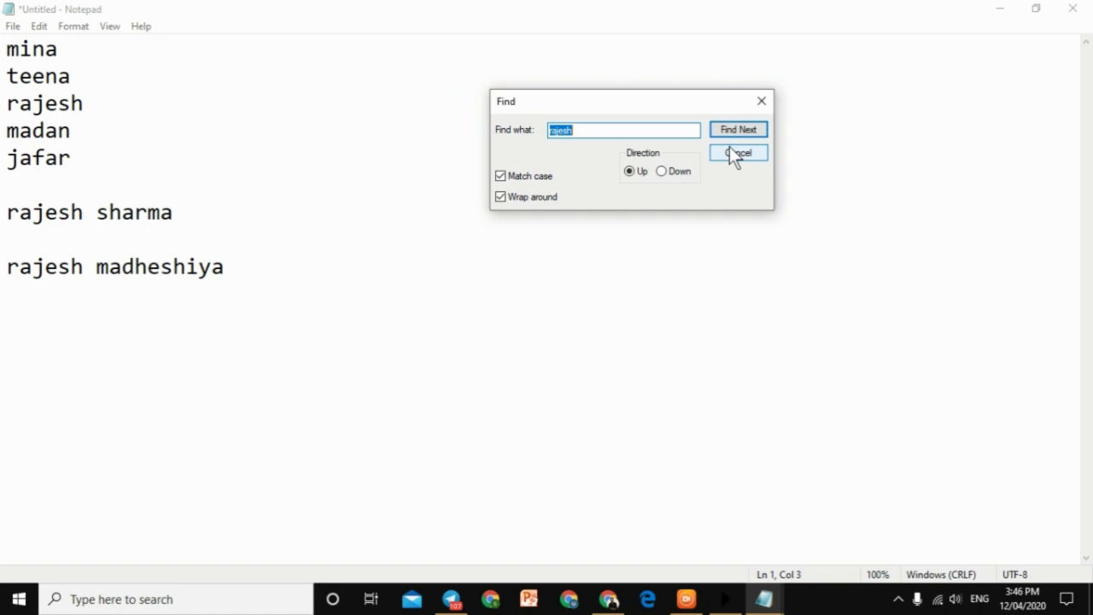
click(667, 169)
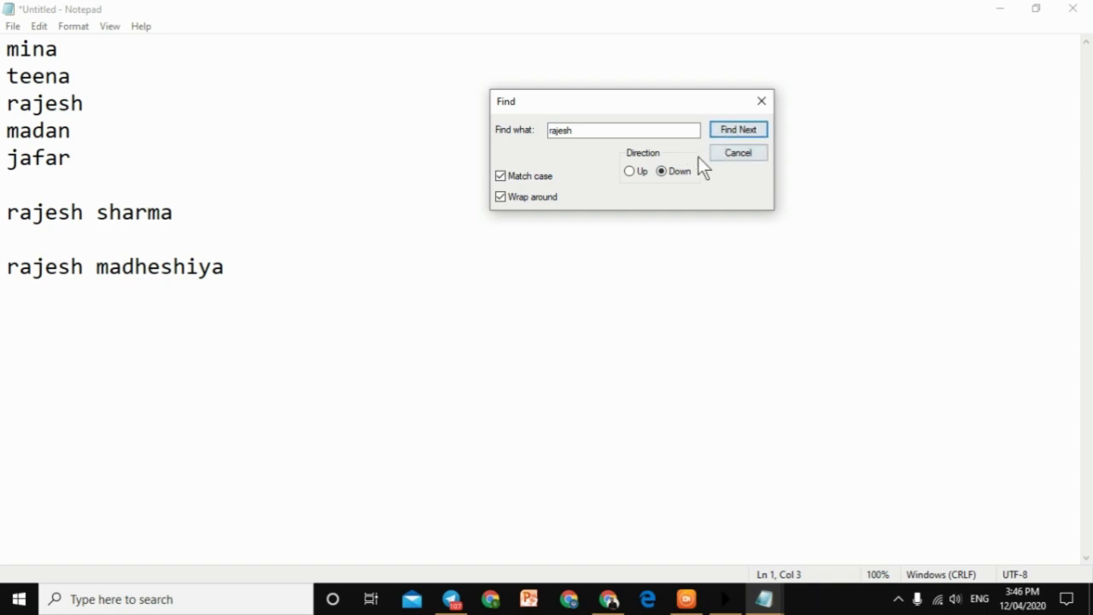
click(733, 130)
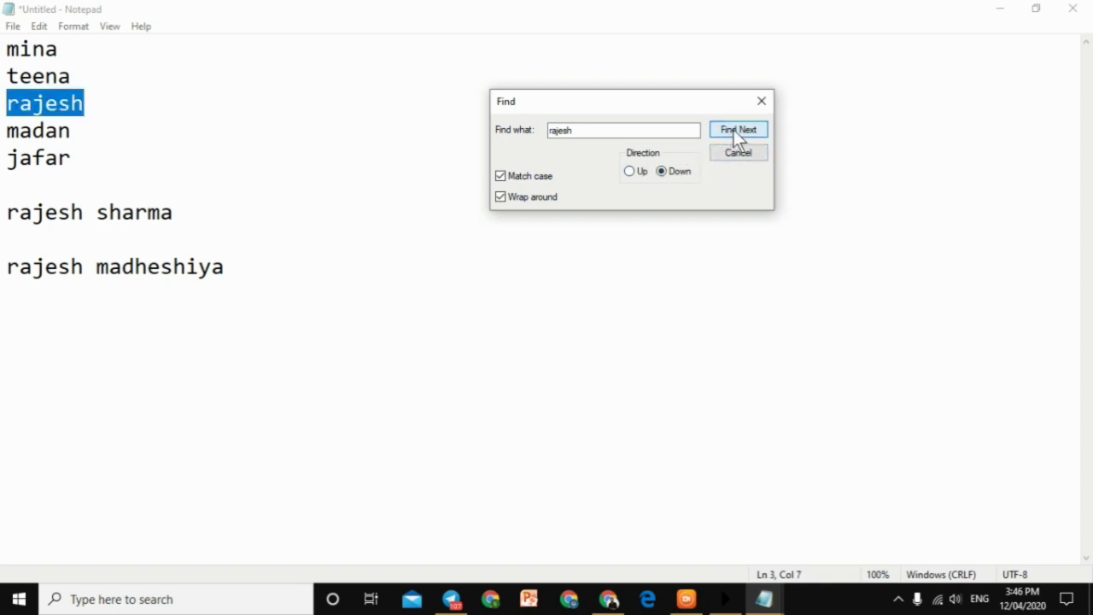
click(733, 129)
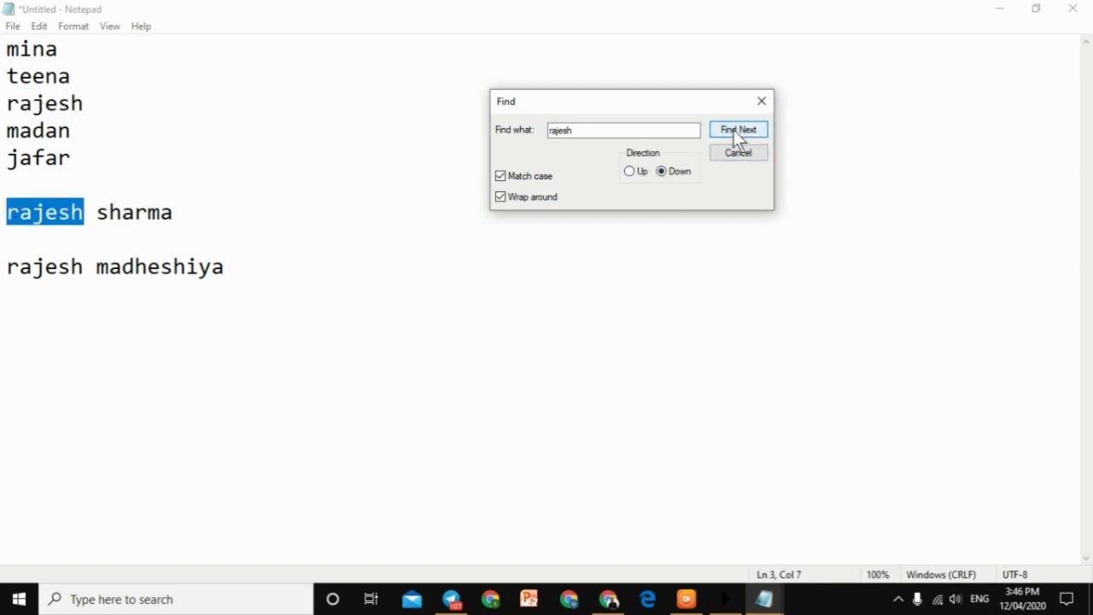
click(734, 130)
click(760, 100)
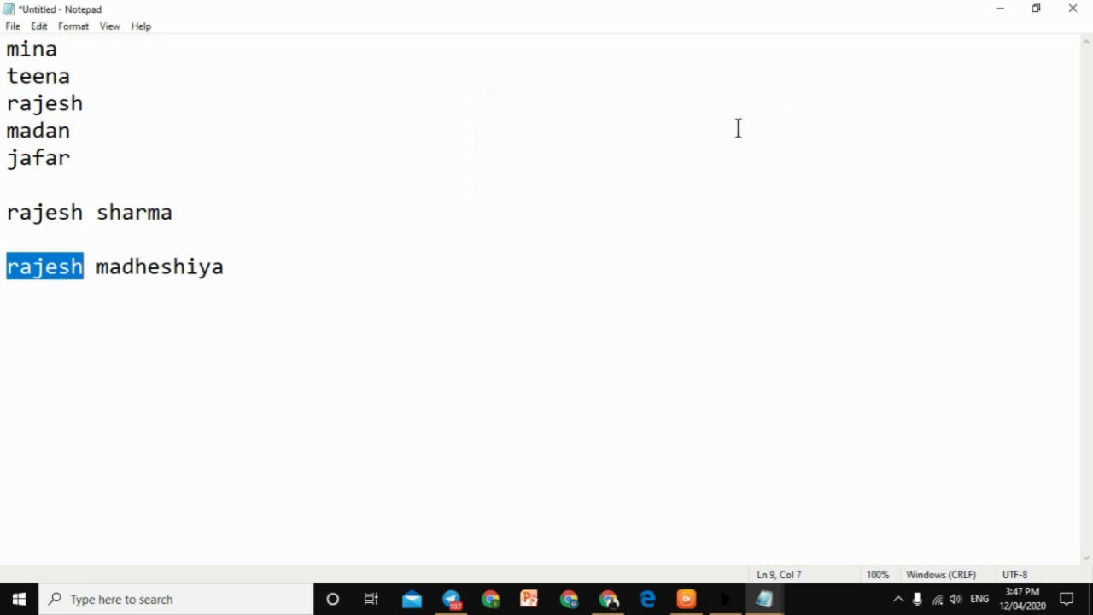
Run Find Previous twice from line 9 to go back through the occurrences on lines 7 and 3.
click(39, 27)
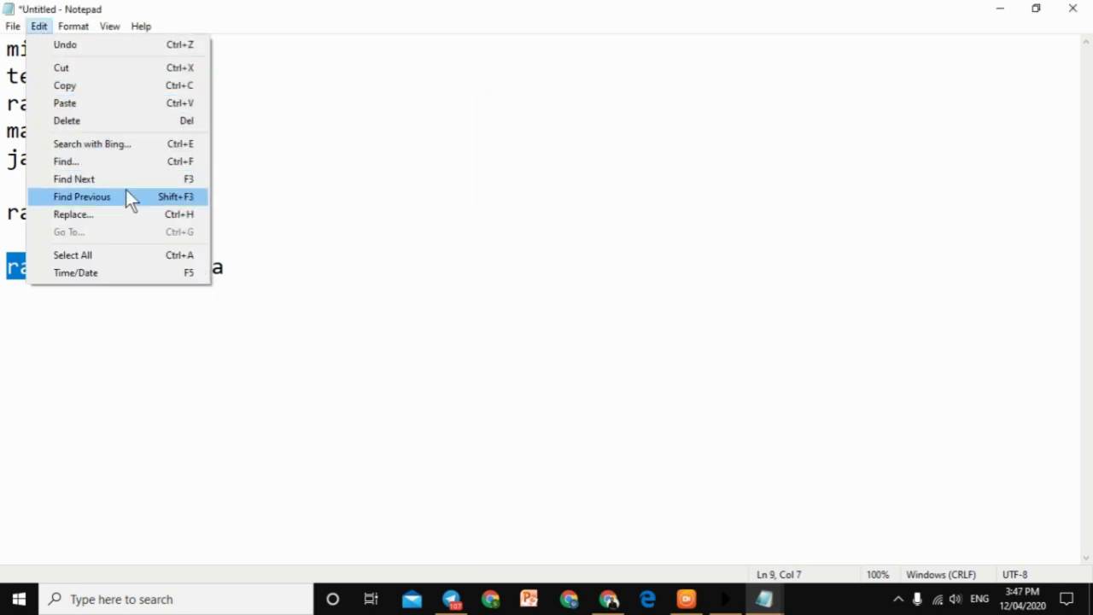
click(175, 198)
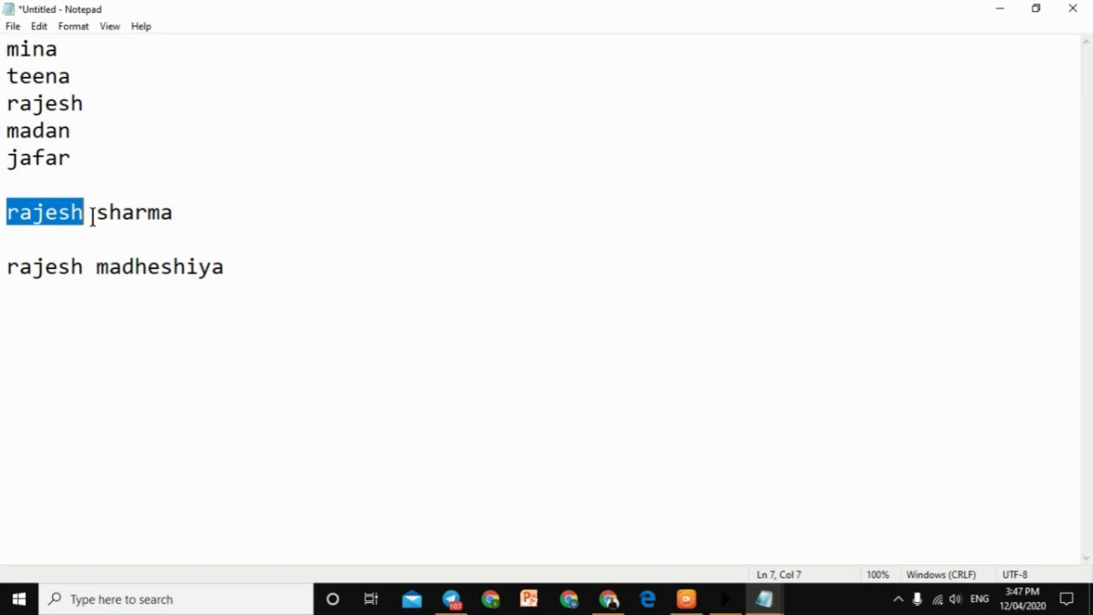
click(38, 26)
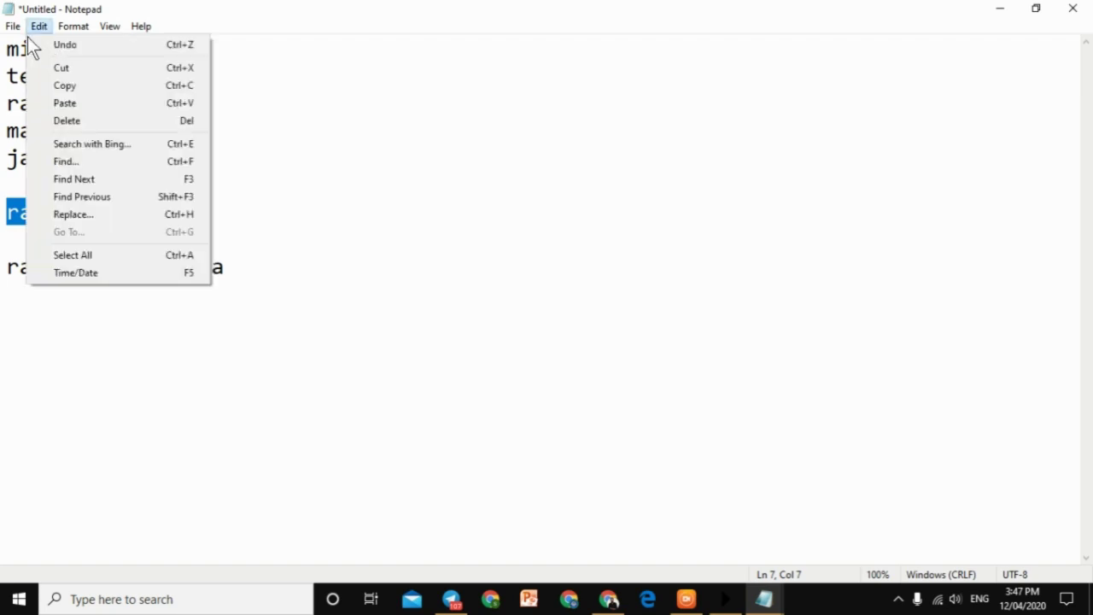
click(114, 196)
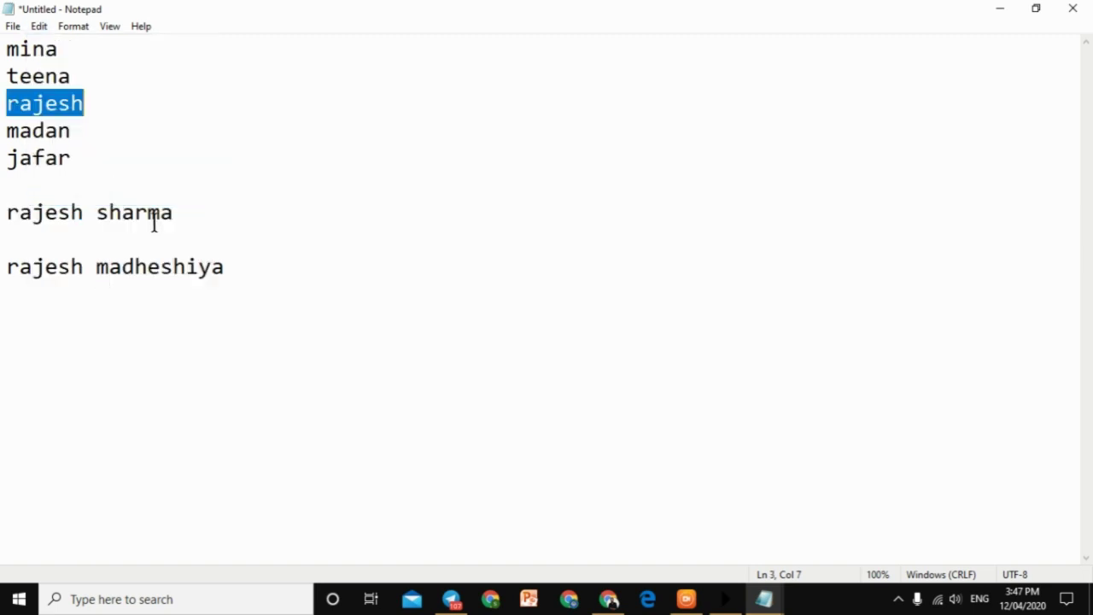
Run Find Next twice from line 3 to go forward to the occurrences on lines 7 and 9.
click(39, 26)
click(93, 180)
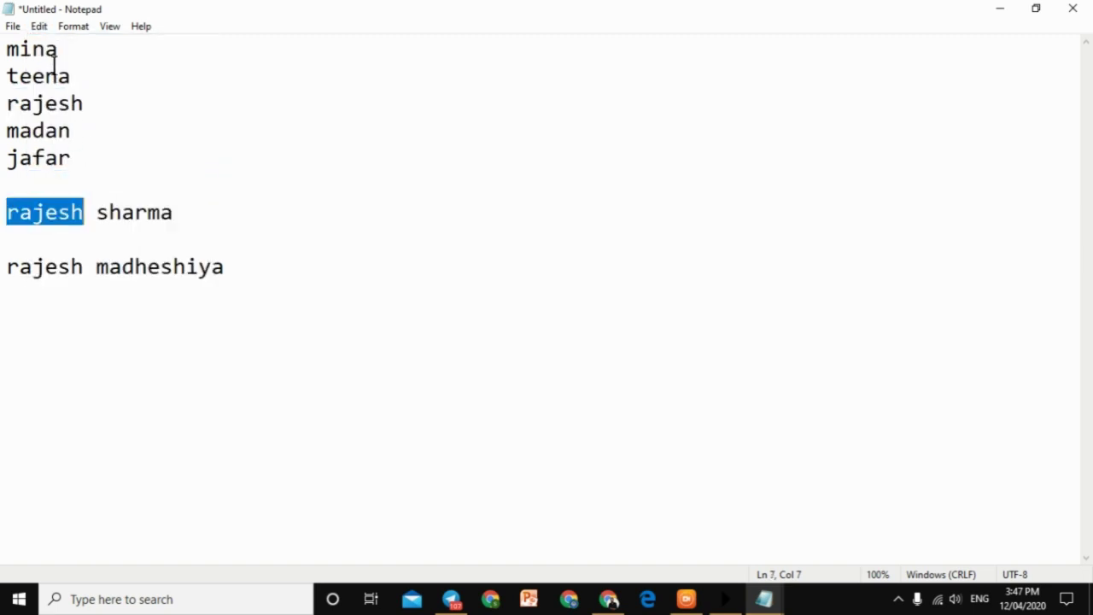
click(40, 26)
click(98, 182)
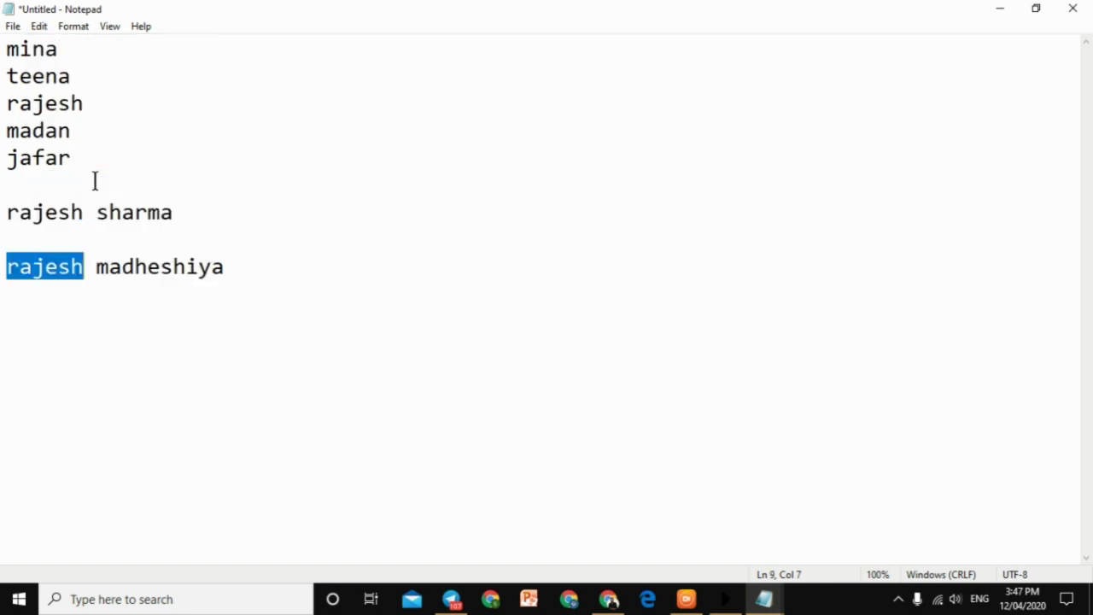
Select the name on line 4 and open the Replace dialog for it.
click(46, 30)
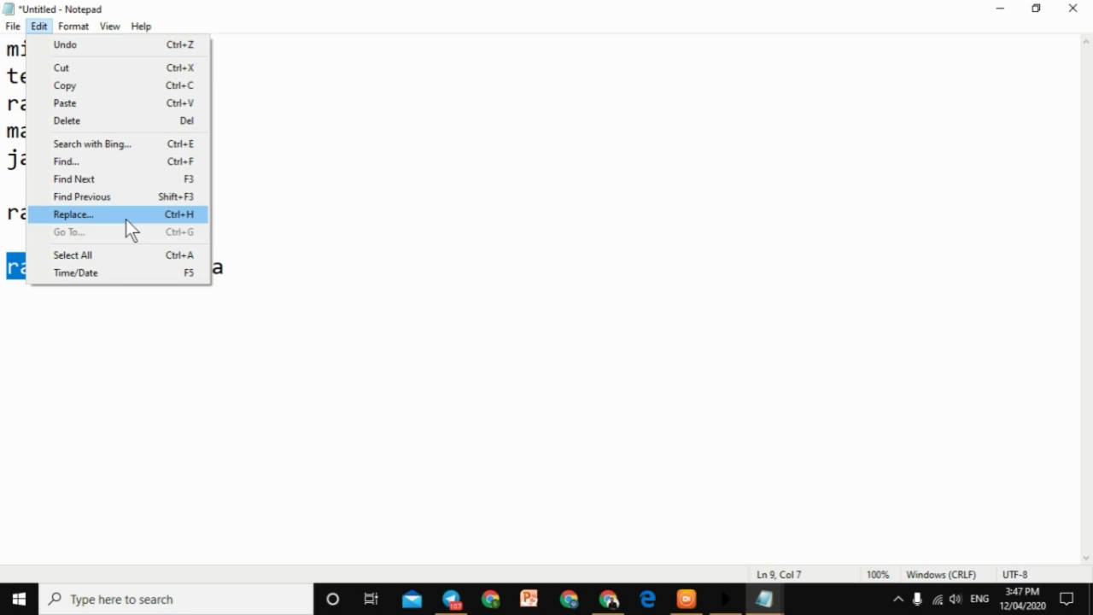
click(378, 324)
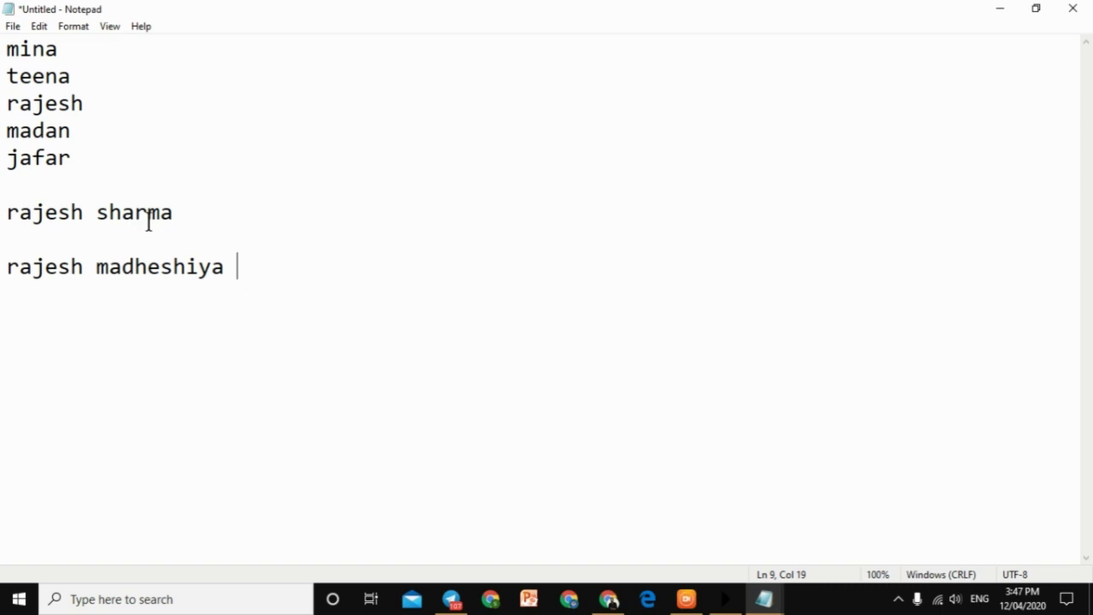
drag(74, 133, 32, 143)
click(3, 155)
drag(103, 132, 6, 137)
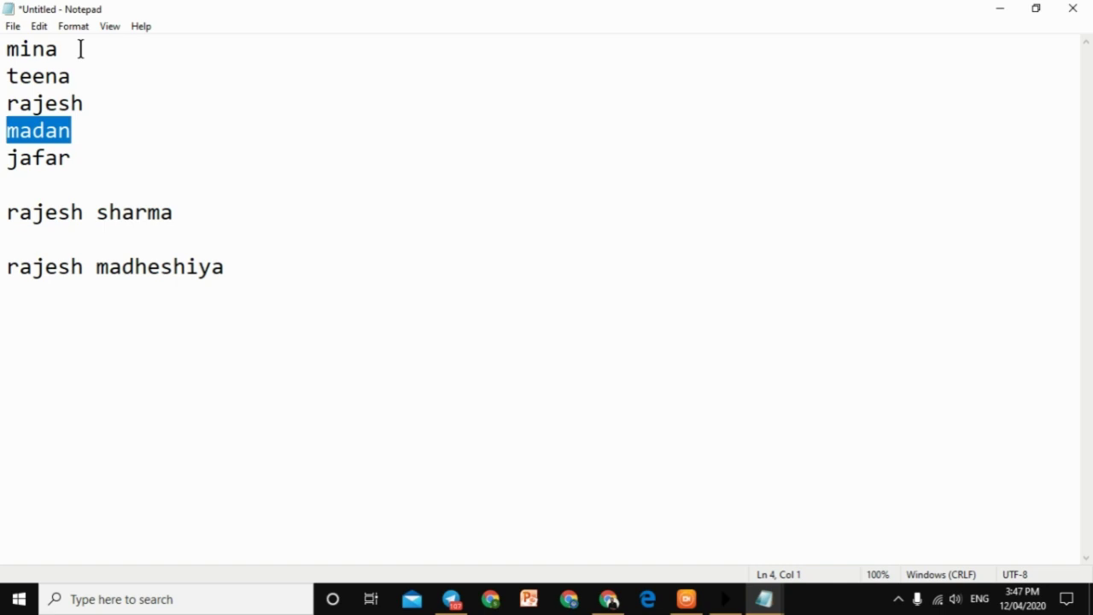
click(42, 26)
click(73, 26)
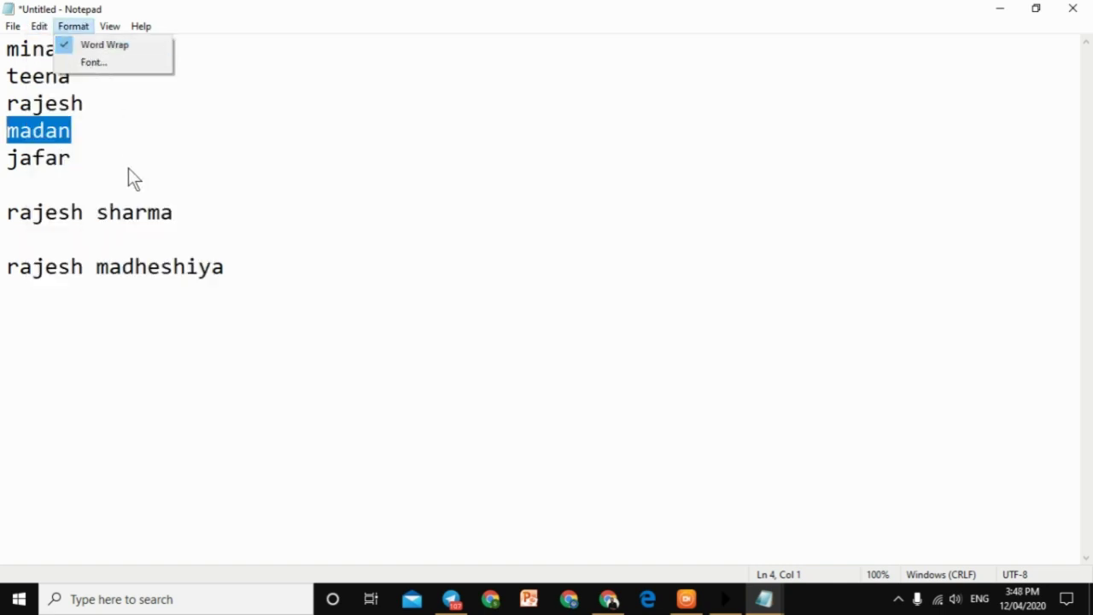
mouse_move(40, 28)
click(90, 214)
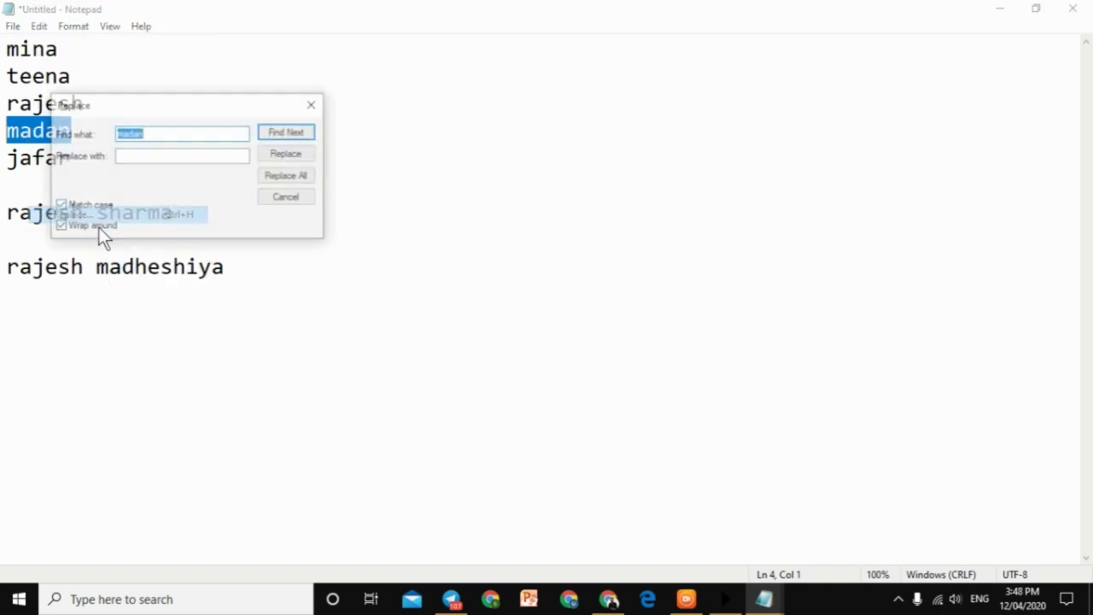
Enter a different first name as the replacement, replace the selected name on line 4, and close Replace.
drag(169, 108, 363, 116)
click(362, 132)
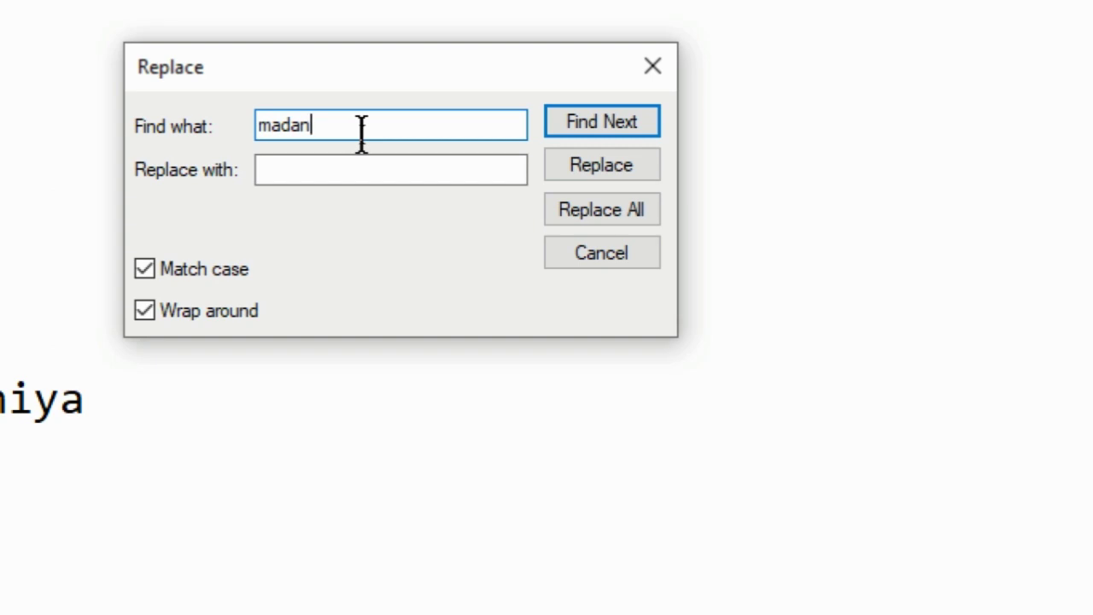
click(364, 169)
text(g)
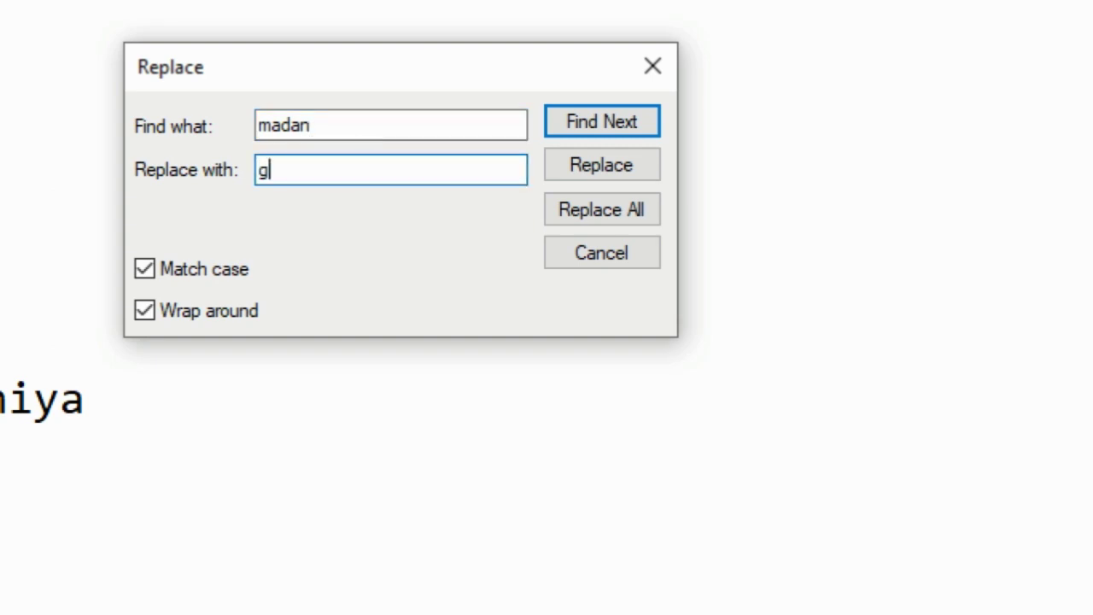
text(opal)
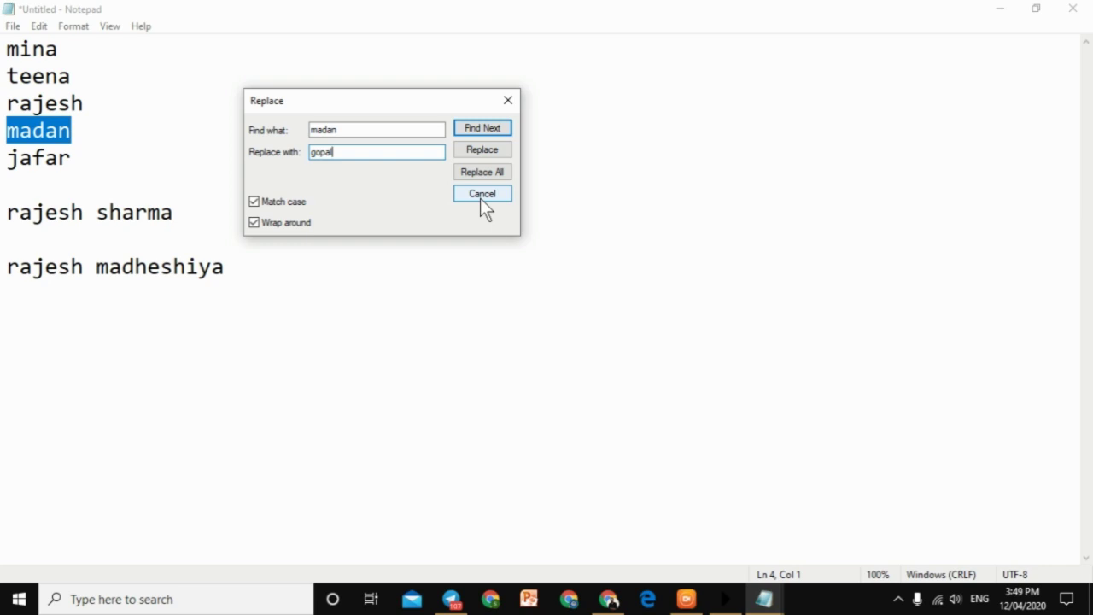
click(488, 152)
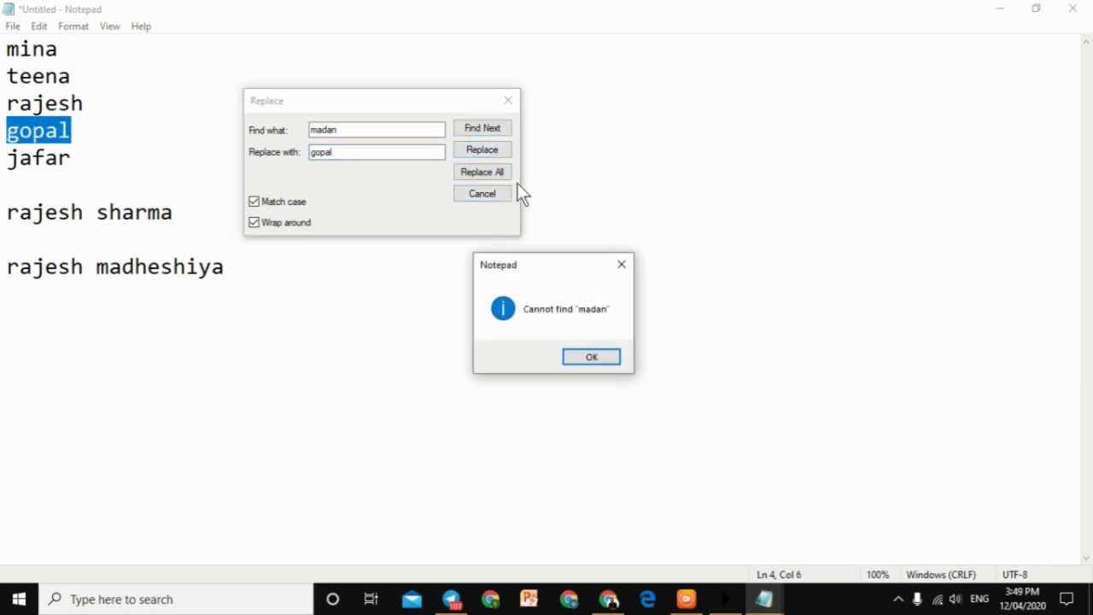
click(597, 357)
click(507, 100)
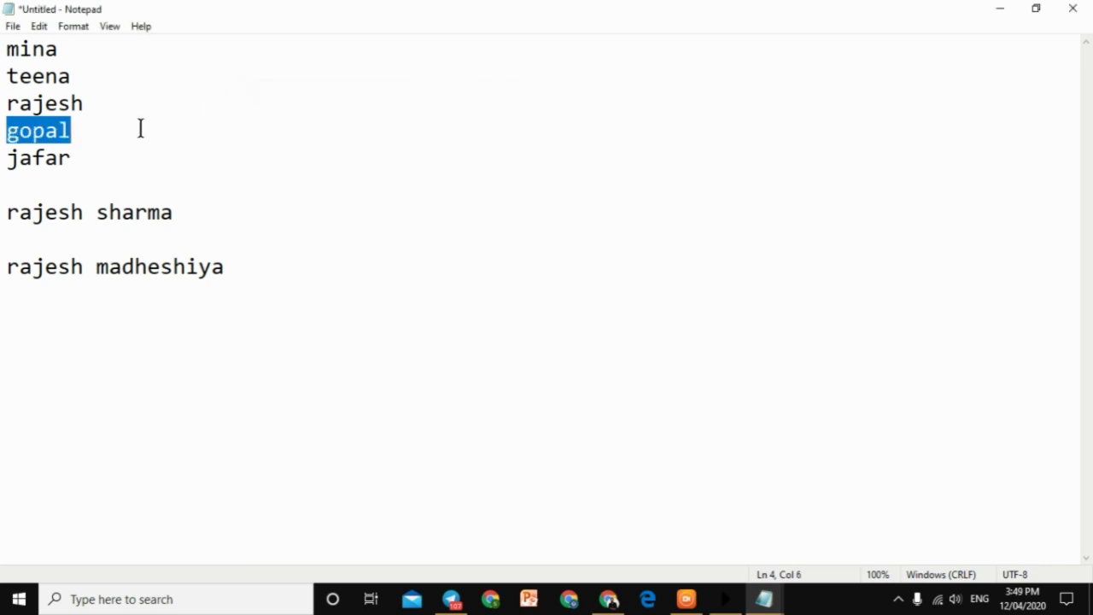
Highlight the replaced name on line 4 and deselect it again.
click(101, 131)
drag(102, 131, 4, 132)
click(65, 129)
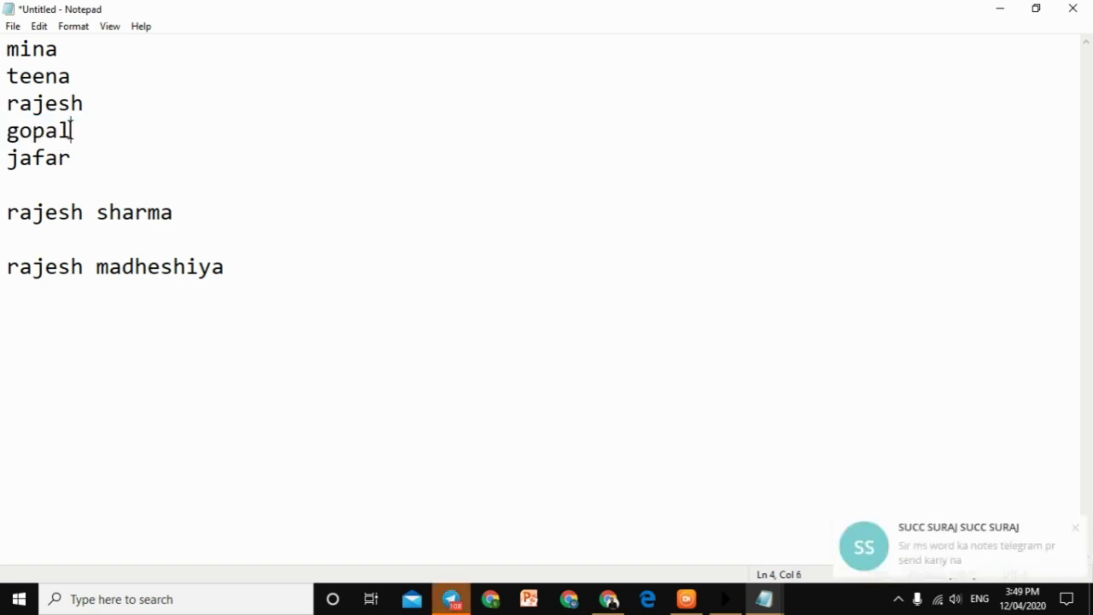
Add the first name from line 4 again on line 10 and on line 12, leaving line 11 blank.
click(146, 275)
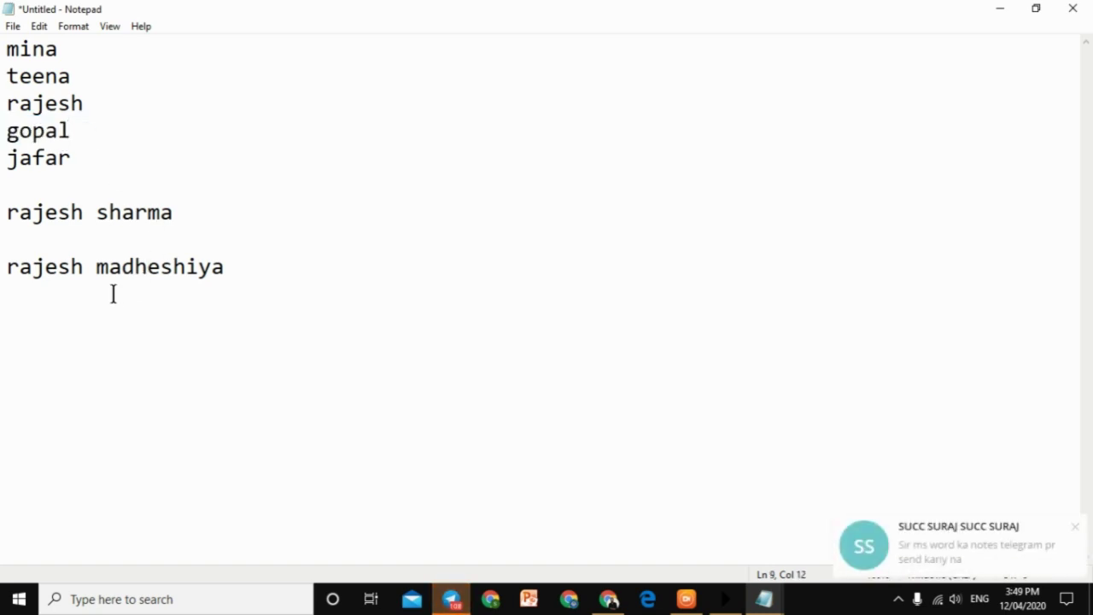
click(120, 295)
click(231, 274)
key(Return)
text(g)
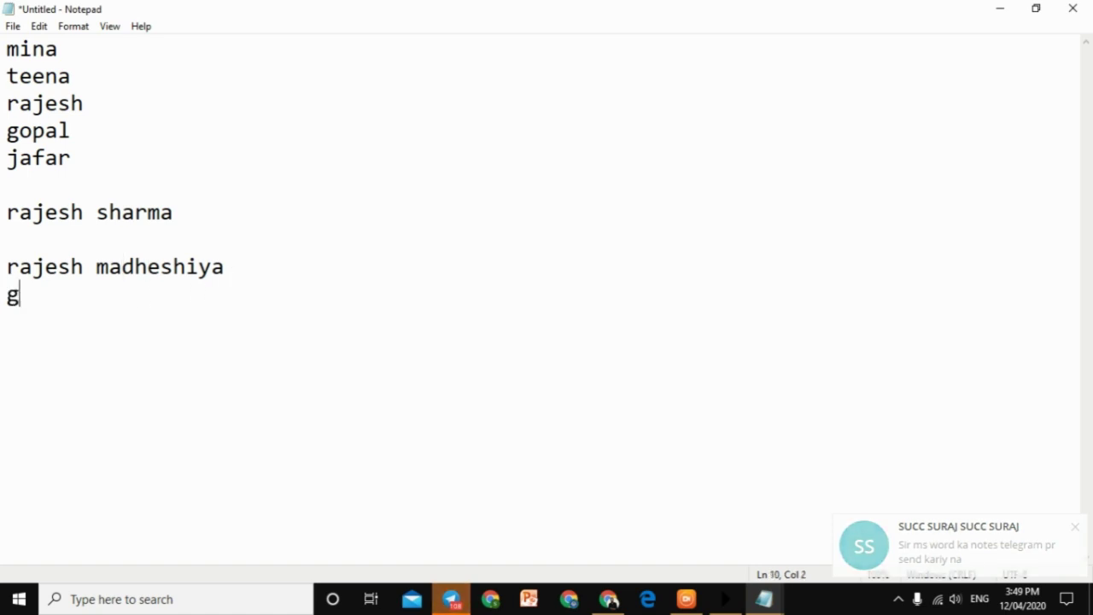
text(opal)
key(Return)
key(Return)
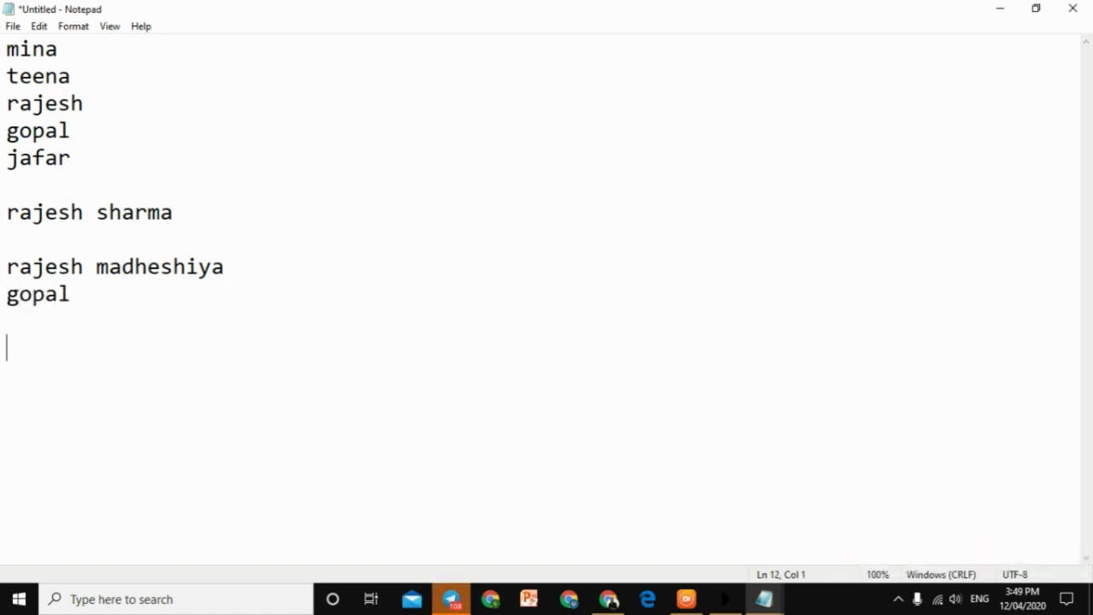
text(gopa)
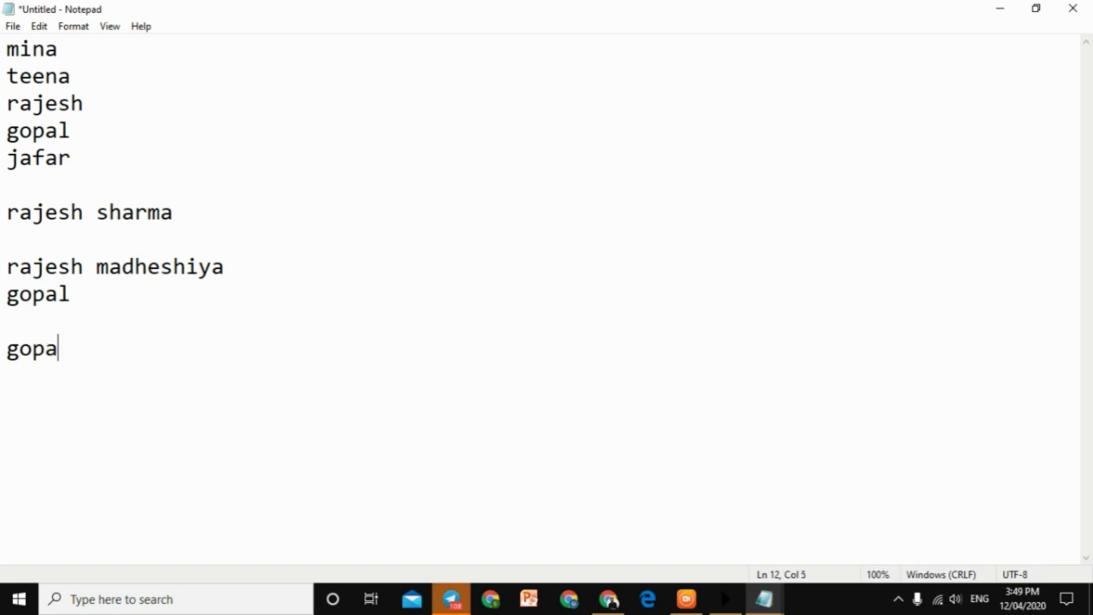
key(Return)
key(BackSpace)
text(l)
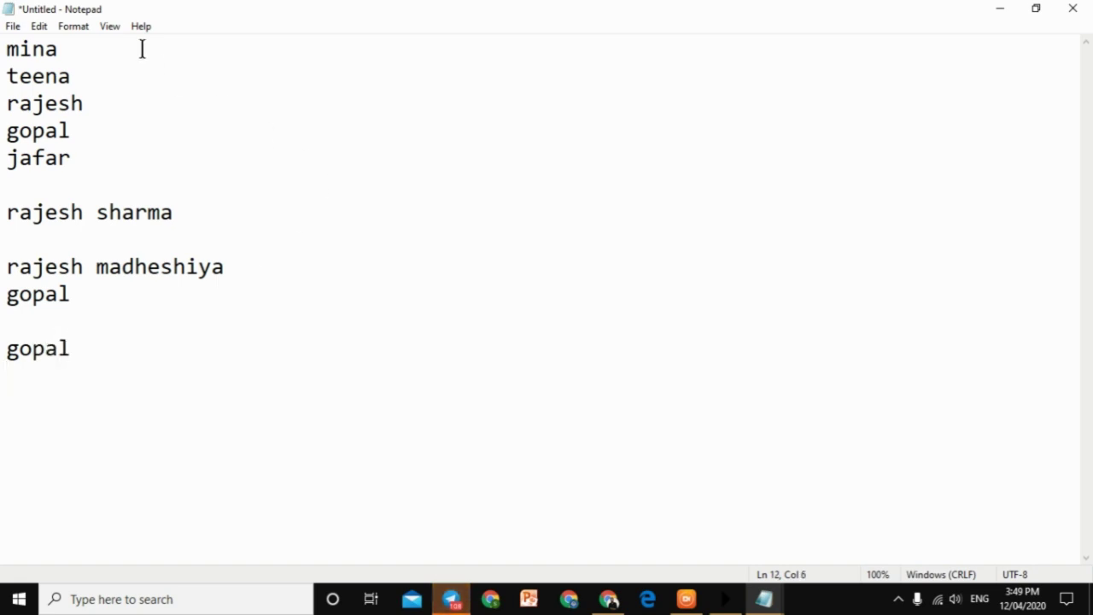
Open the Replace dialog, move it clear of the text, and enter the first name from line 4 as the search text.
click(39, 26)
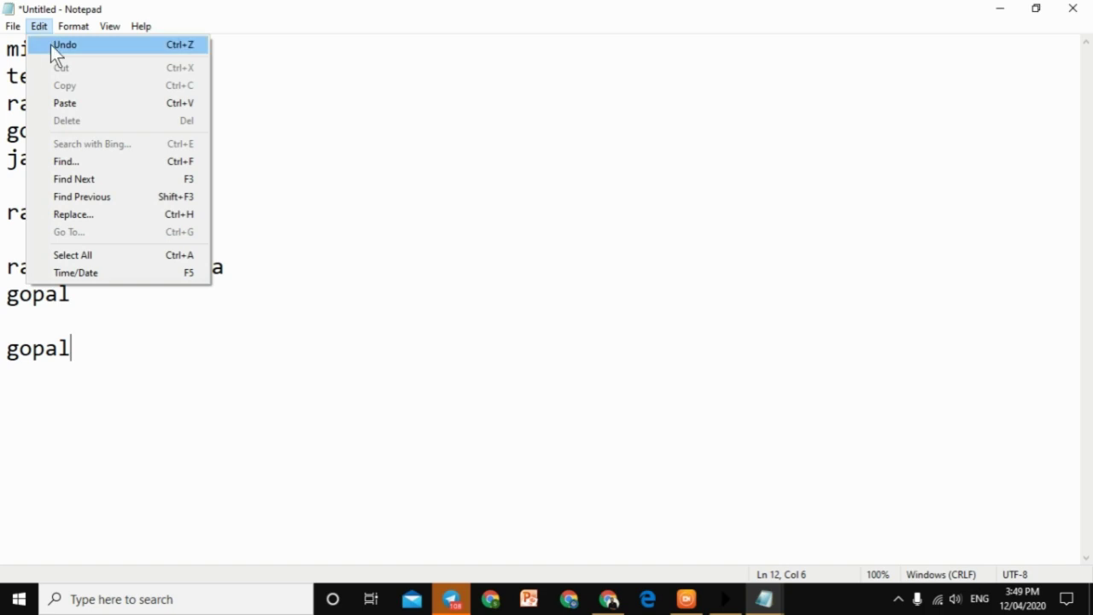
click(89, 214)
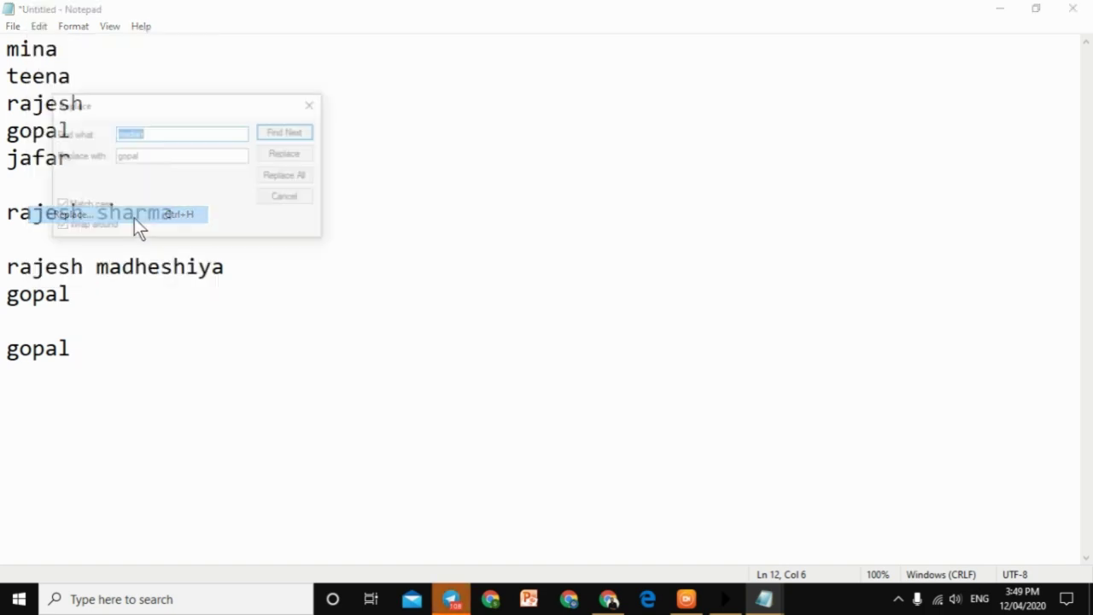
click(179, 91)
drag(183, 102, 346, 87)
text(gopal)
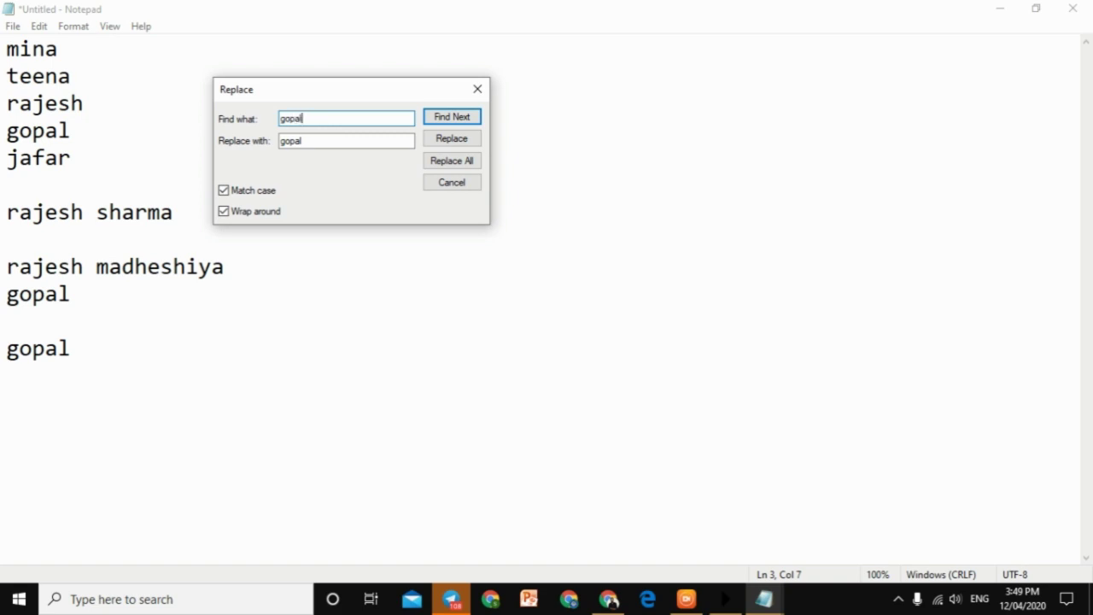
Enter a different first name as the replacement, replace all occurrences in the document, and close Replace.
key(Tab)
text(madan)
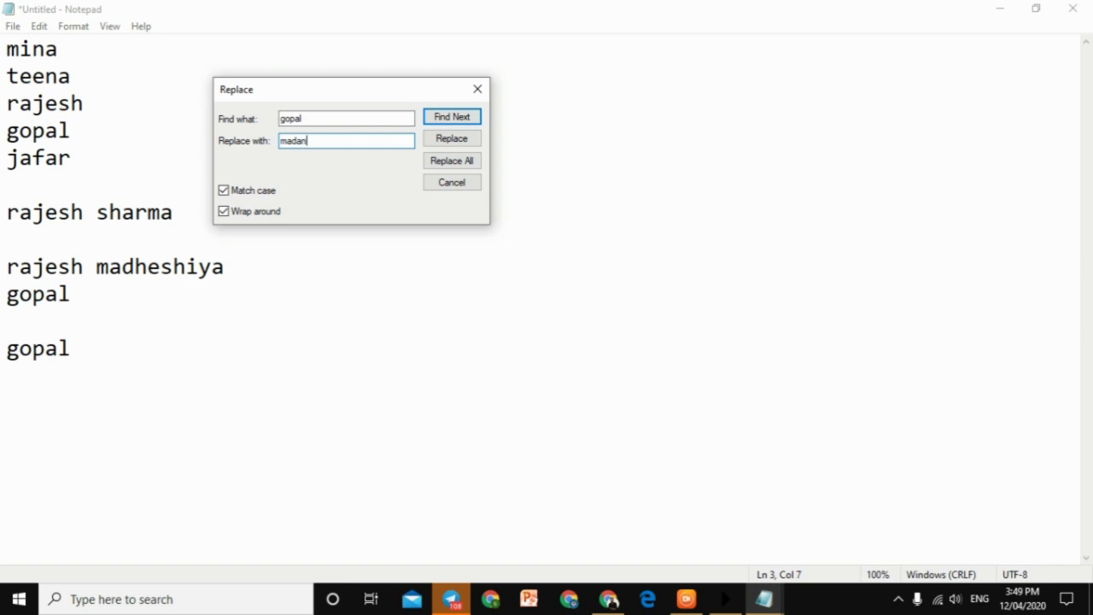
key(BackSpace)
key(BackSpace)
key(BackSpace)
click(435, 162)
click(477, 89)
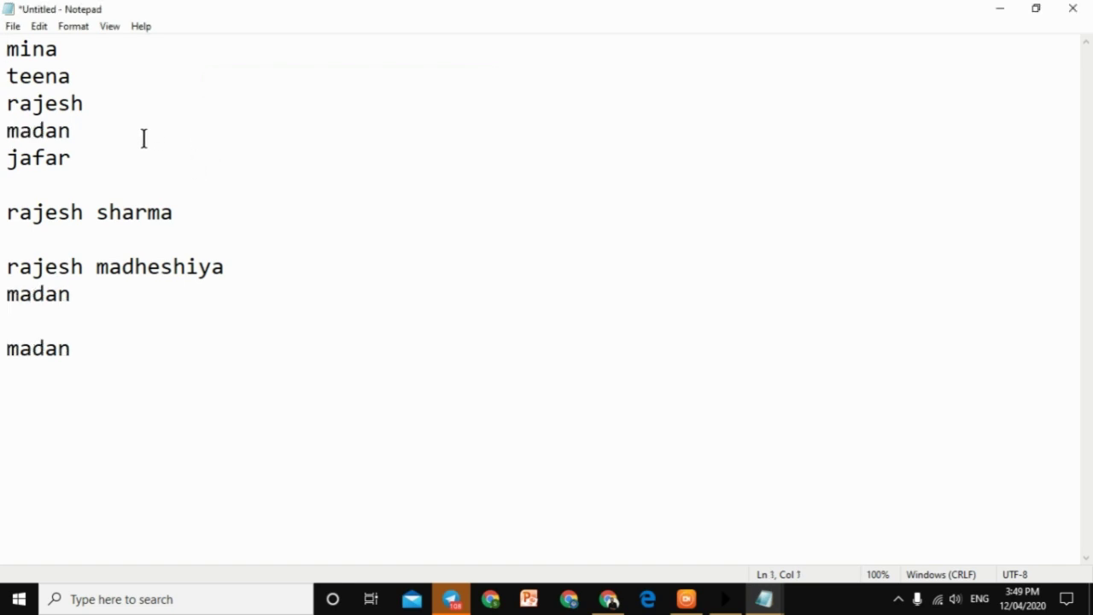
Highlight the replaced names on lines 4, 10 and 12 in turn, and check whether the Go To command is available.
drag(144, 138, 5, 137)
drag(88, 291, 3, 294)
click(71, 350)
drag(71, 350, 4, 352)
click(39, 26)
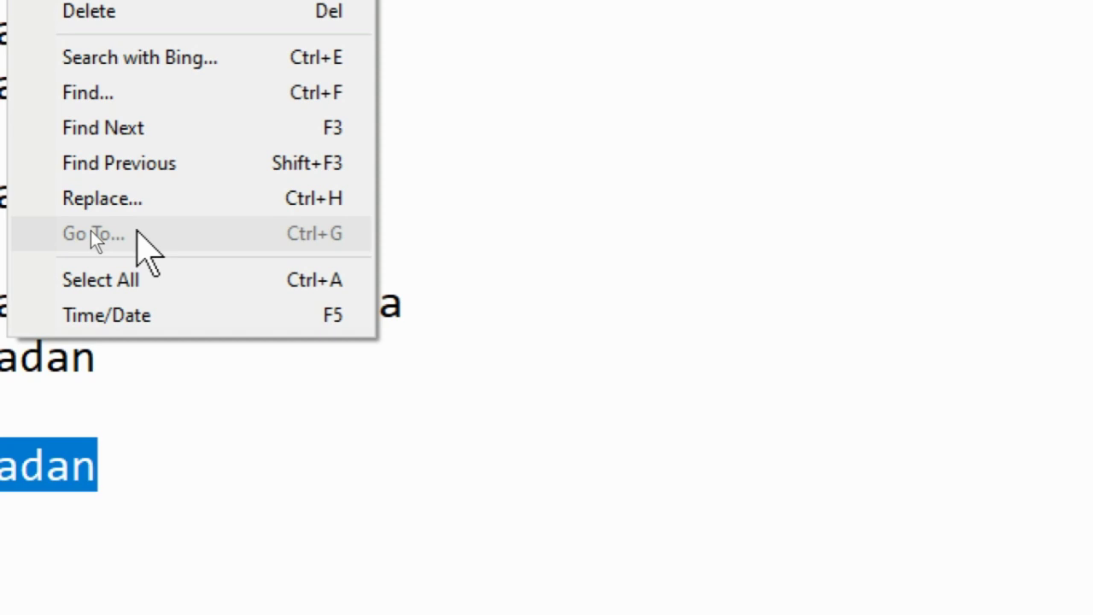
click(1056, 146)
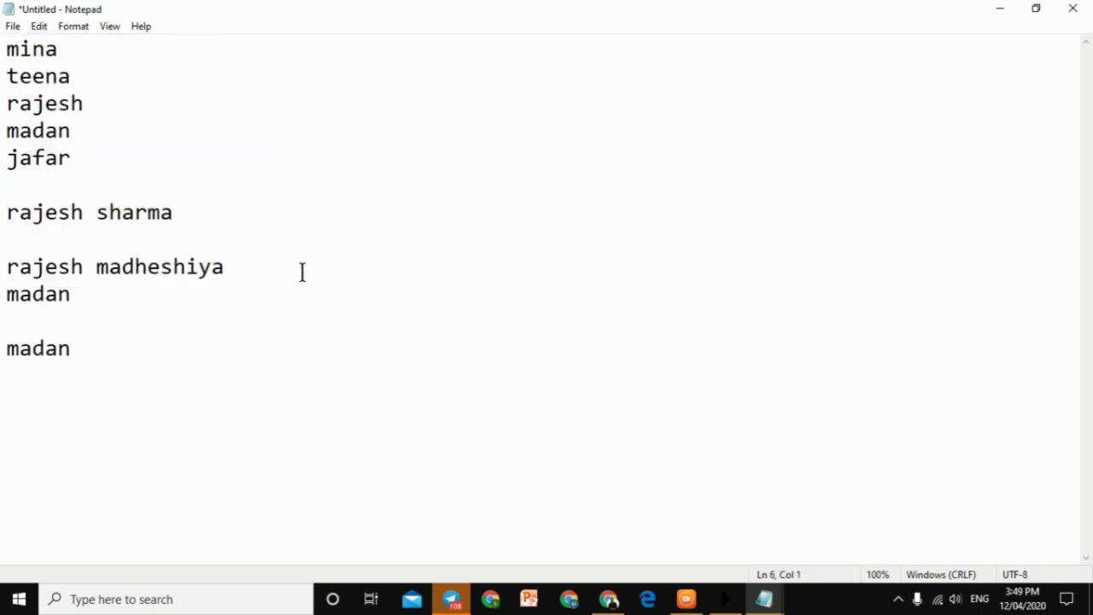
Append a long run of filler text starting with "djs fsjkds" to line 9 so it wraps over three rows.
click(265, 264)
text(djs fsjkds dsakj)
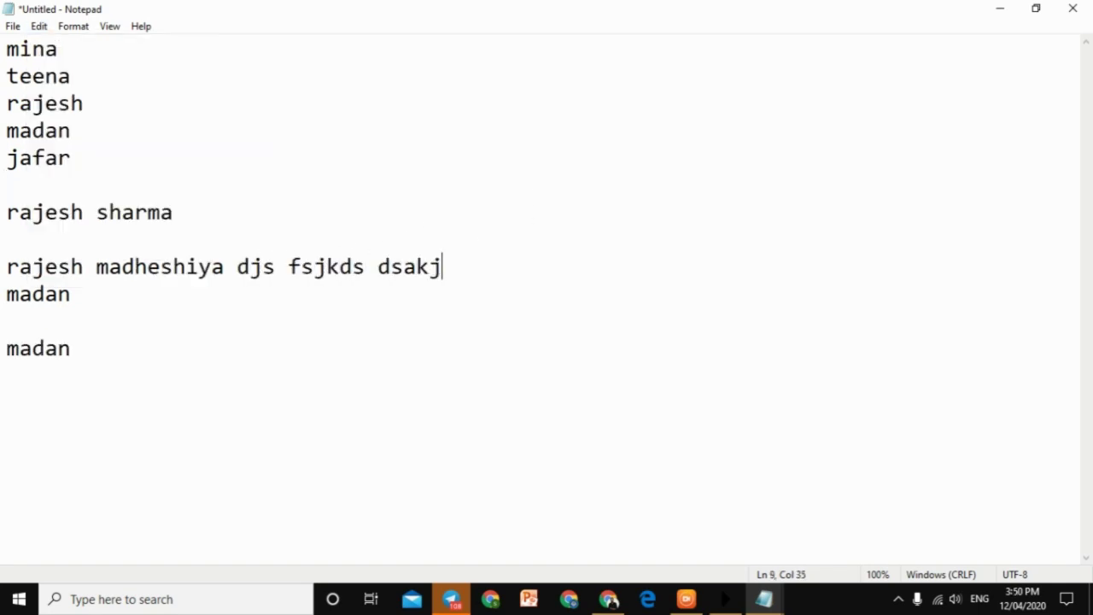
text(ds daskjsdf dskfsjdf dsfkjdsfnds fdksjfdsn )
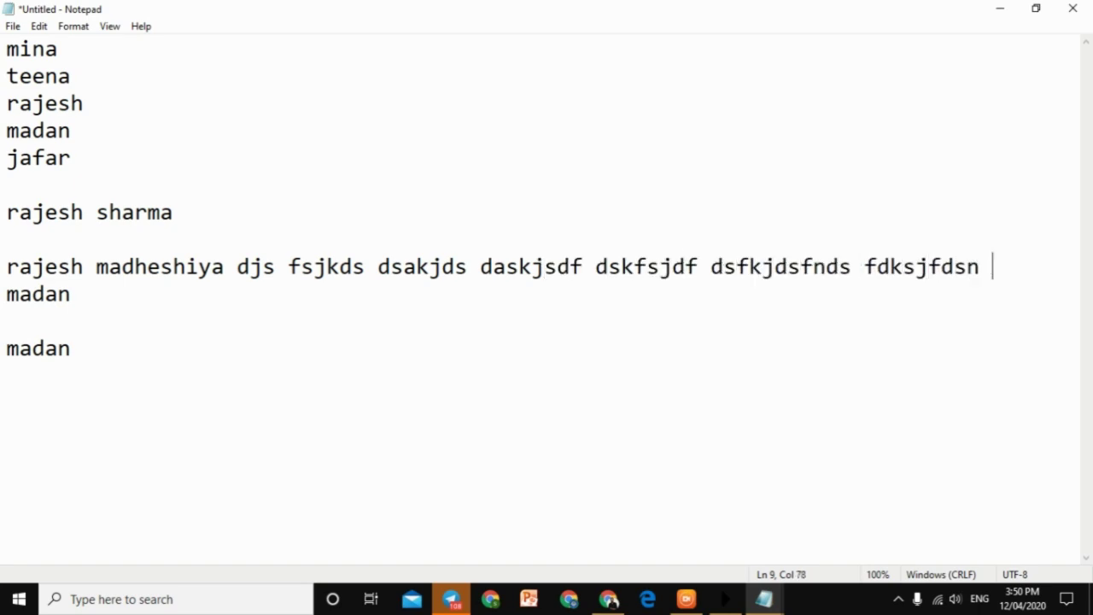
text(m,r jhdkf nkdfnmkldsf dkjfdfd fdjk)
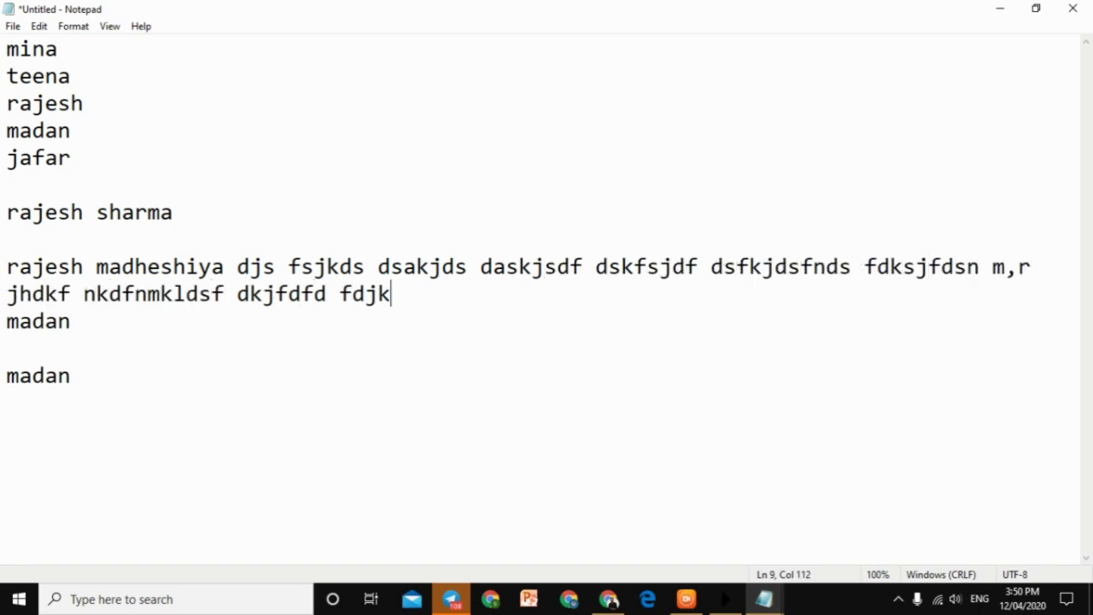
text(fdn fdmkgfd gfdjkgnf gfdjkgfdn gkfdgfdn )
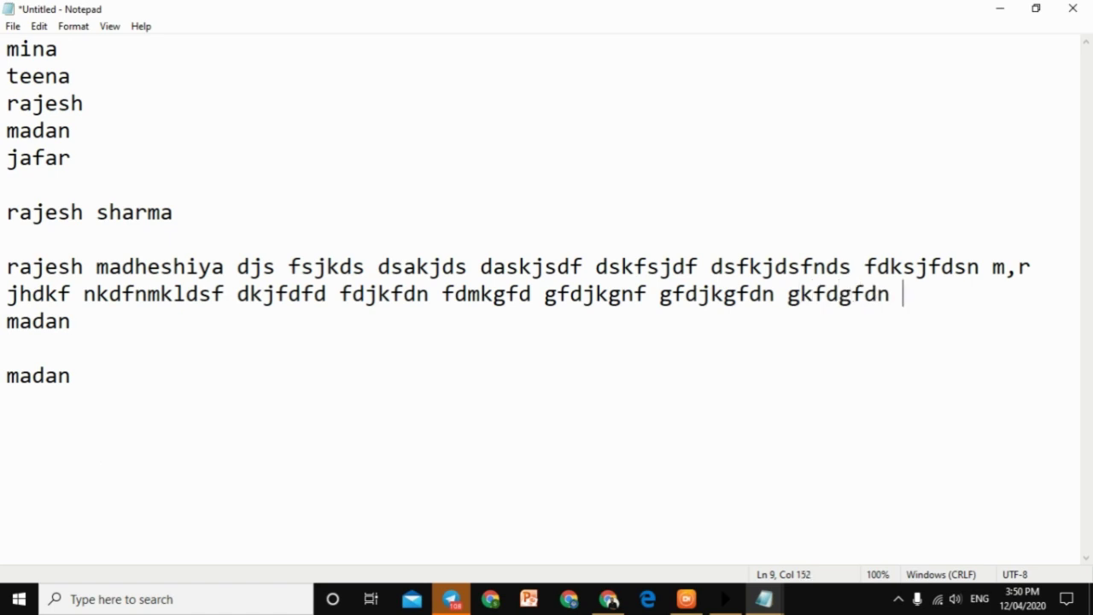
text(fdmkgfd gfdkngfdng fdklfg fdkjgfg fjkgfdg fdmgfkd gdf)
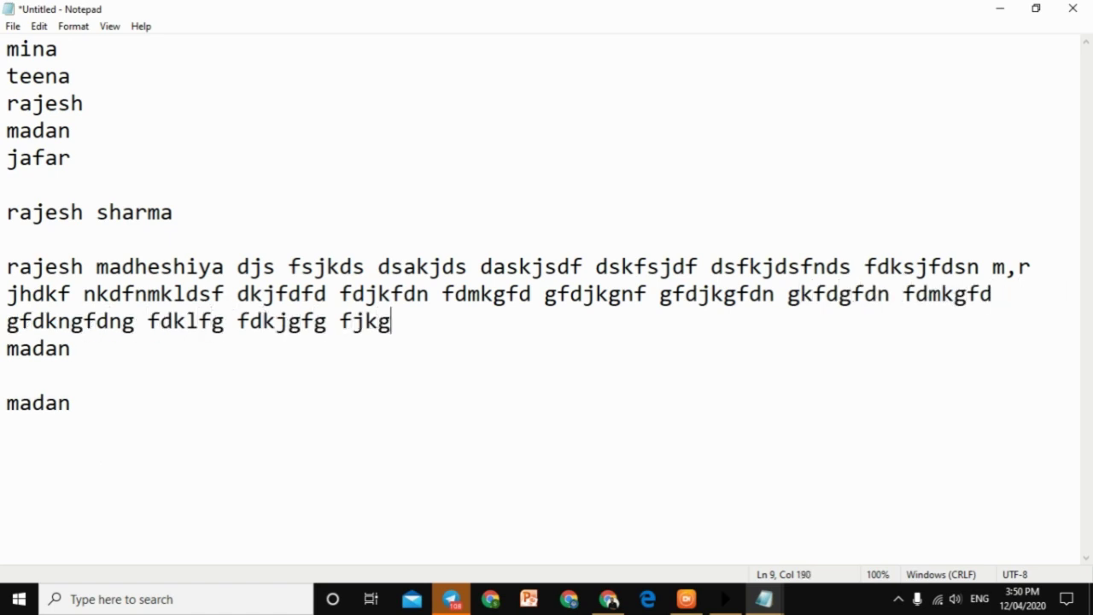
Place the cursor on line 1, check the Edit commands, and turn off Word Wrap.
click(44, 50)
click(40, 29)
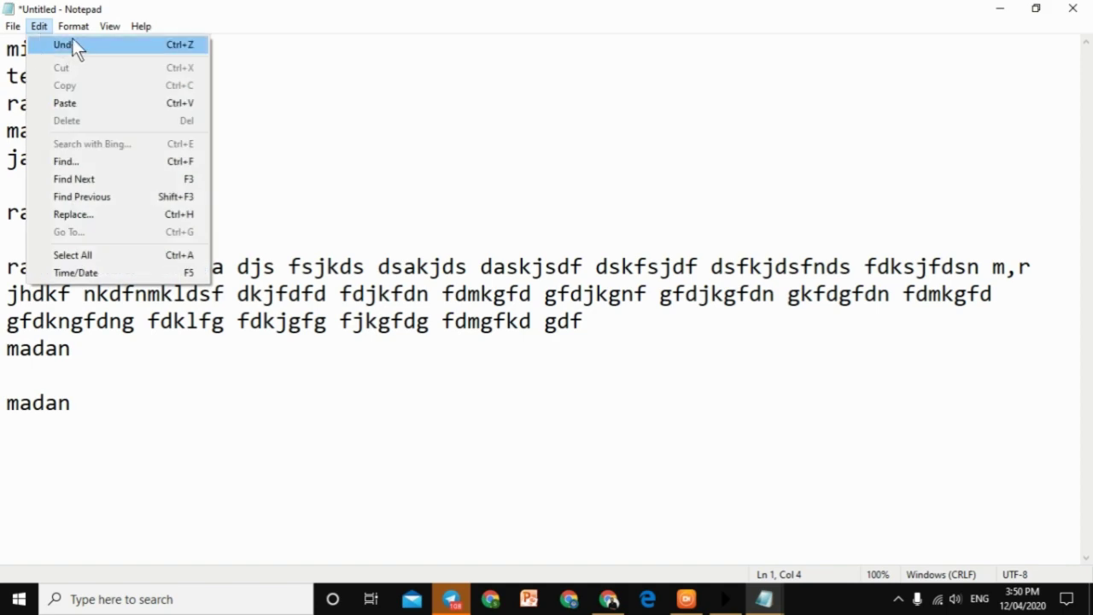
mouse_move(73, 28)
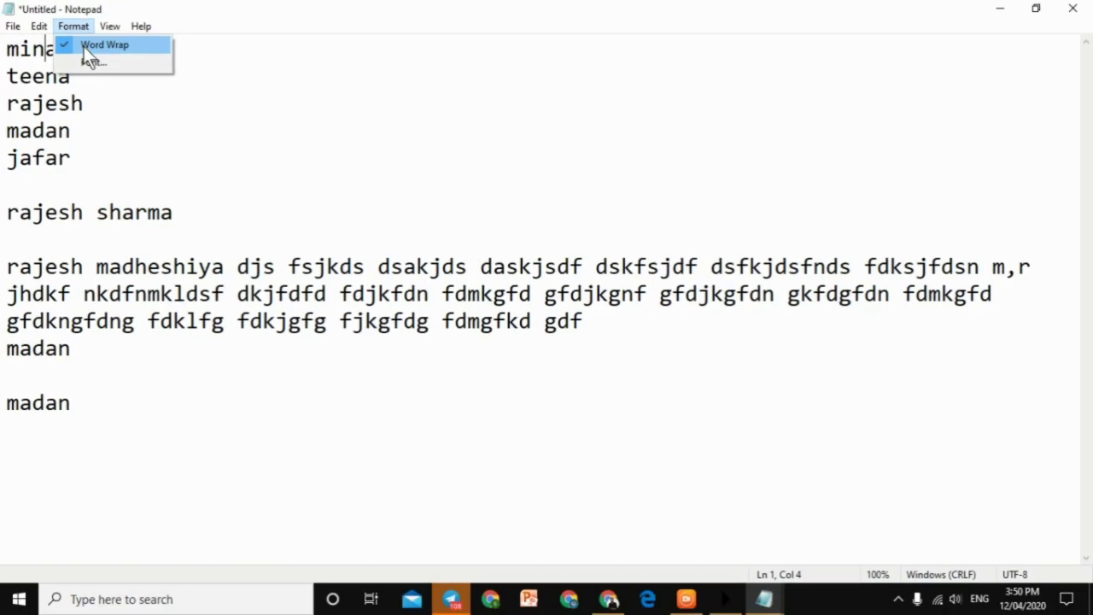
click(95, 45)
Append a long run of filler text starting with "jied rejire ehjtre" to line 12, extending past the window width.
click(125, 363)
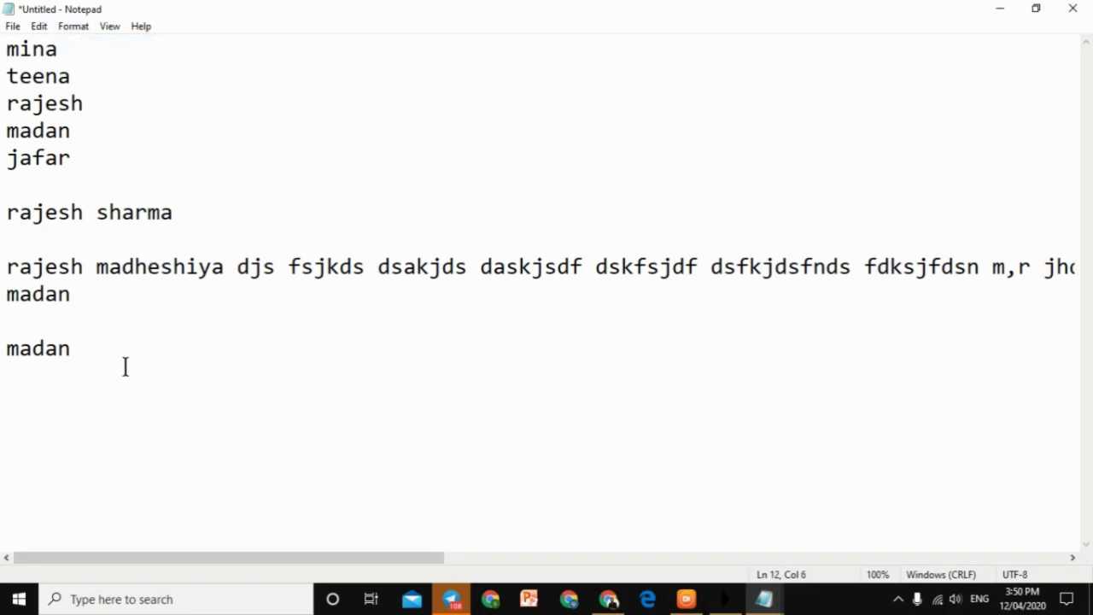
text(jied rejire ehjtre tejrtr tenmrkt)
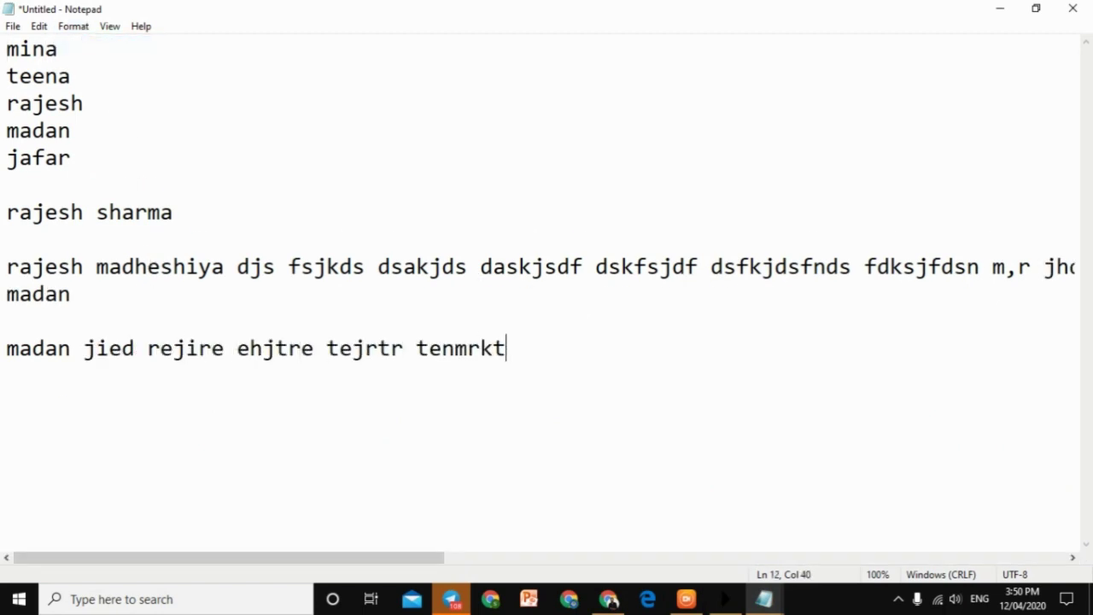
text(jrbt m,rejyutrit nerjktrnt rklurttyn ktyjr)
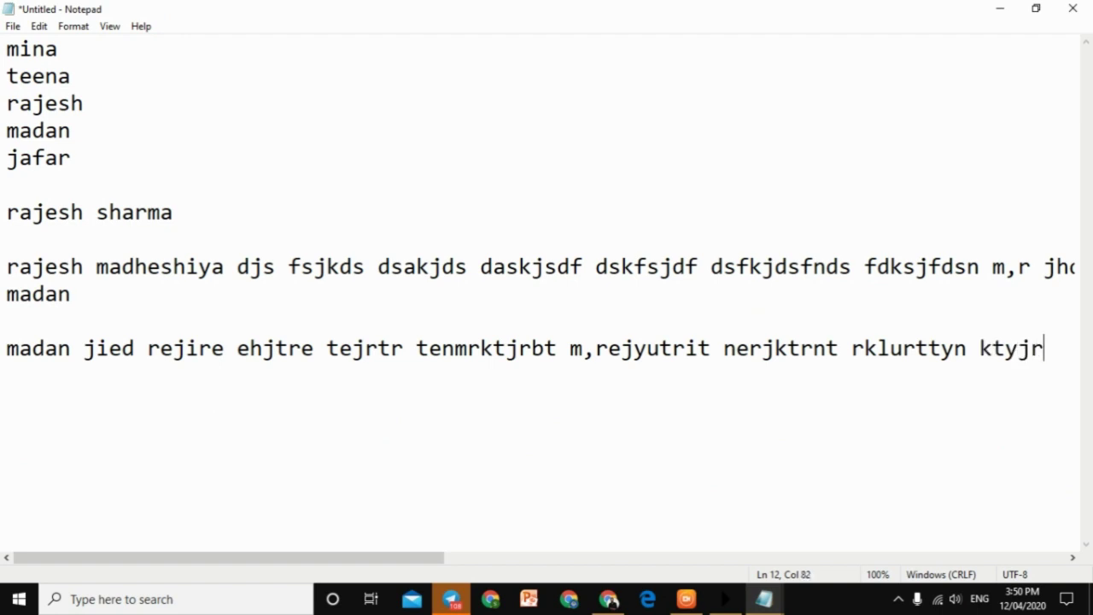
text(likurttynhuyirtuyjriotyutiyhito8ytroiytr9yrtjoit)
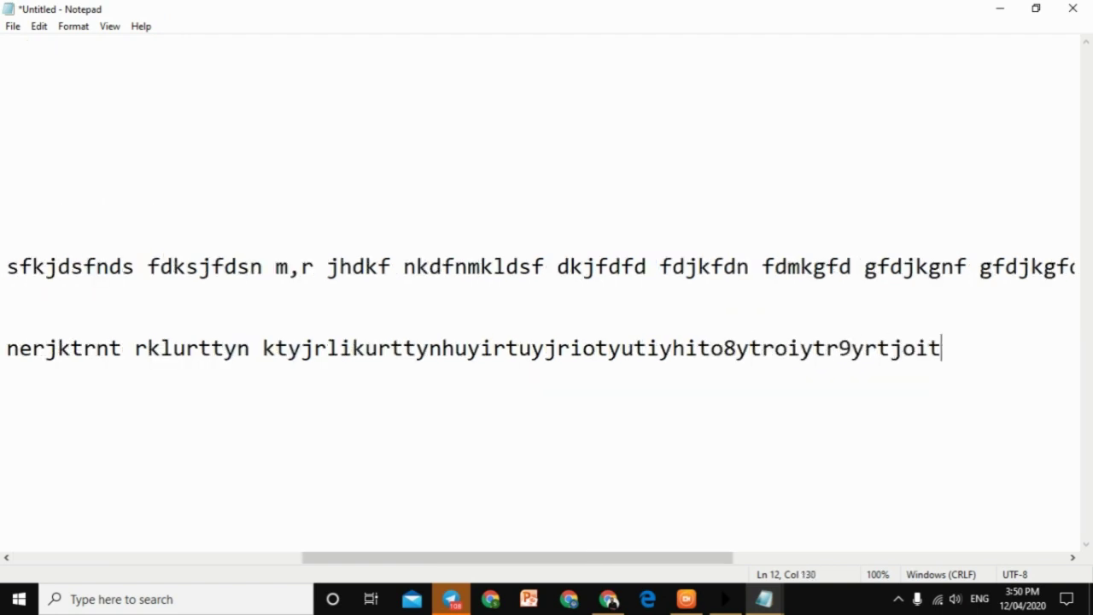
text(yrthjioytruyruioyurtioyjirtoyutrioy)
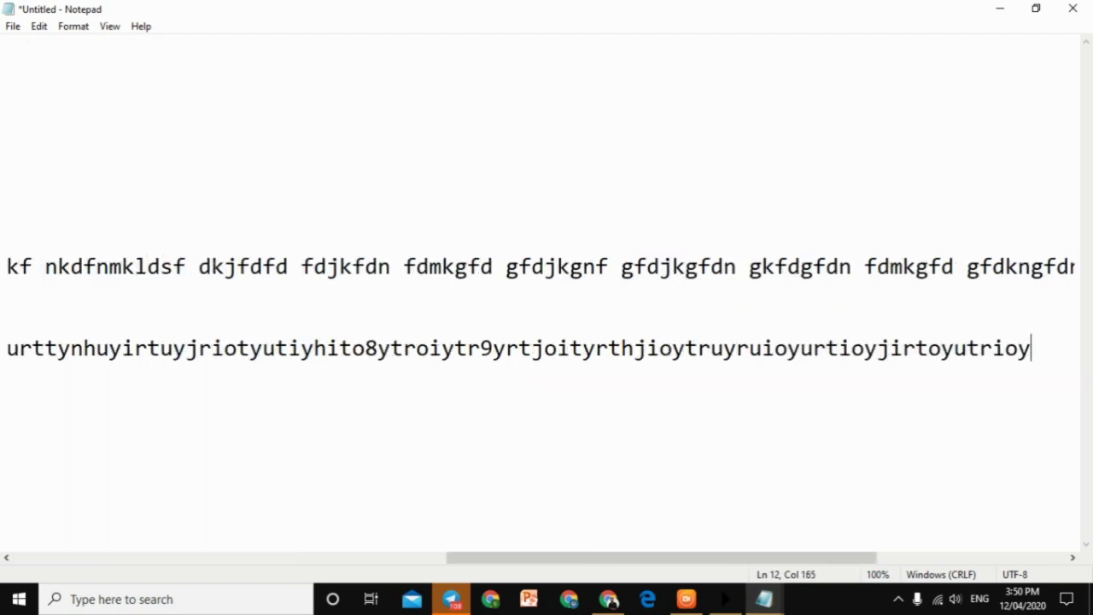
Use Go To to jump to line 3 and insert "dsfdsf ,fdfdg fghgfg hmg" at its start.
drag(598, 556, 128, 559)
click(47, 28)
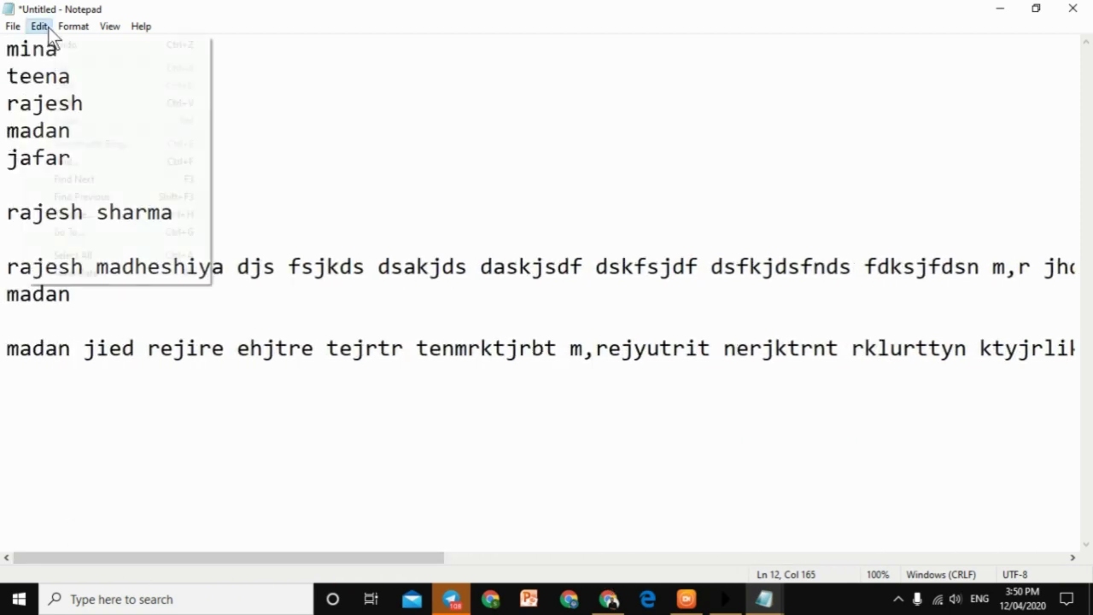
click(73, 231)
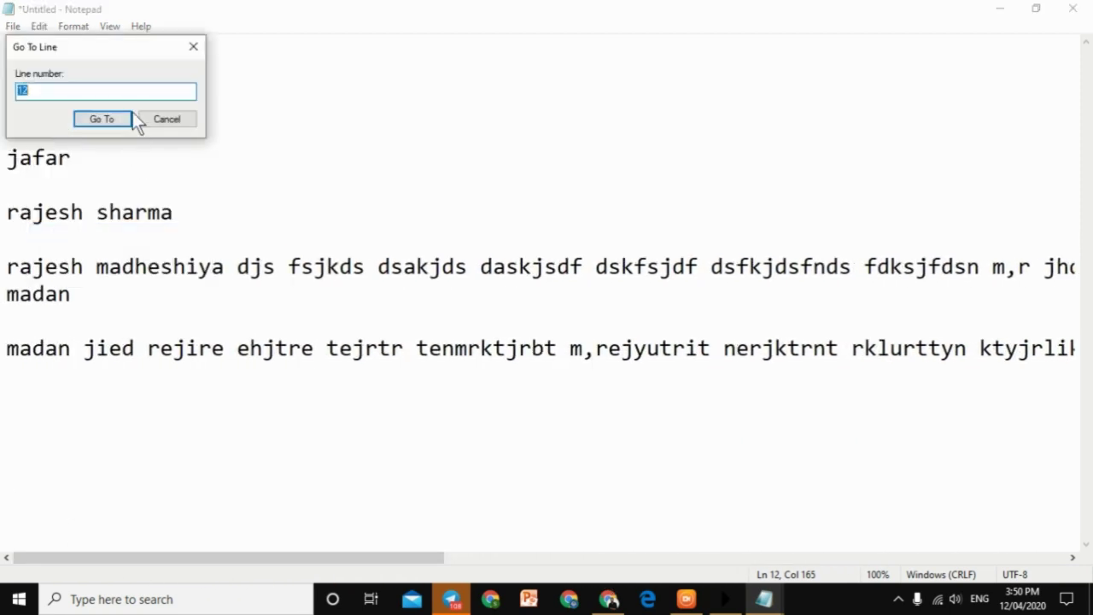
drag(116, 62, 445, 76)
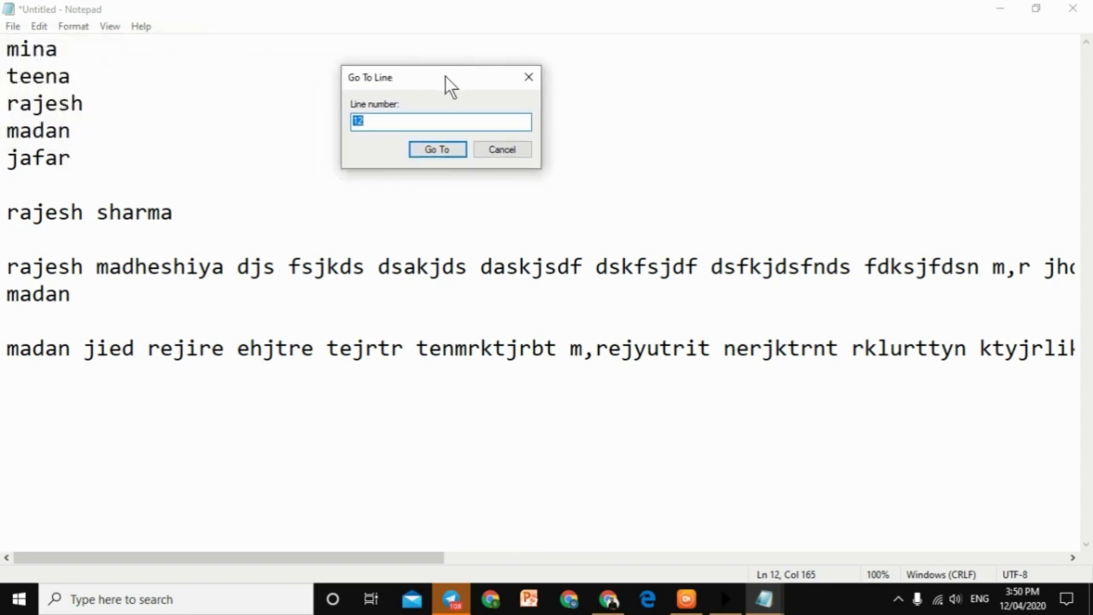
text(3)
click(438, 150)
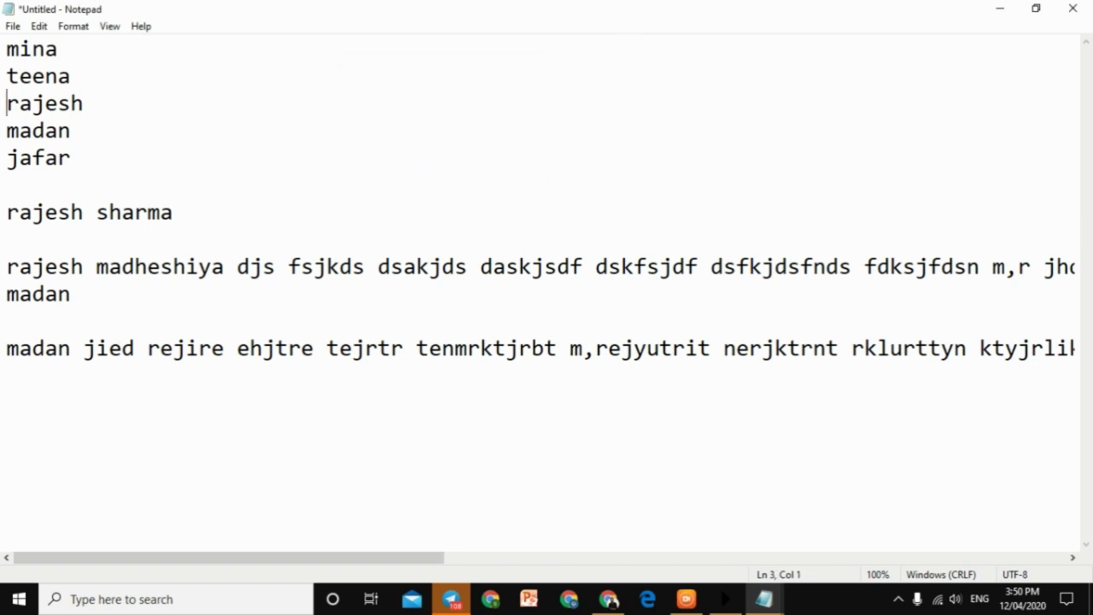
text(dsfdsf ,fdfdg fghgfg hmg)
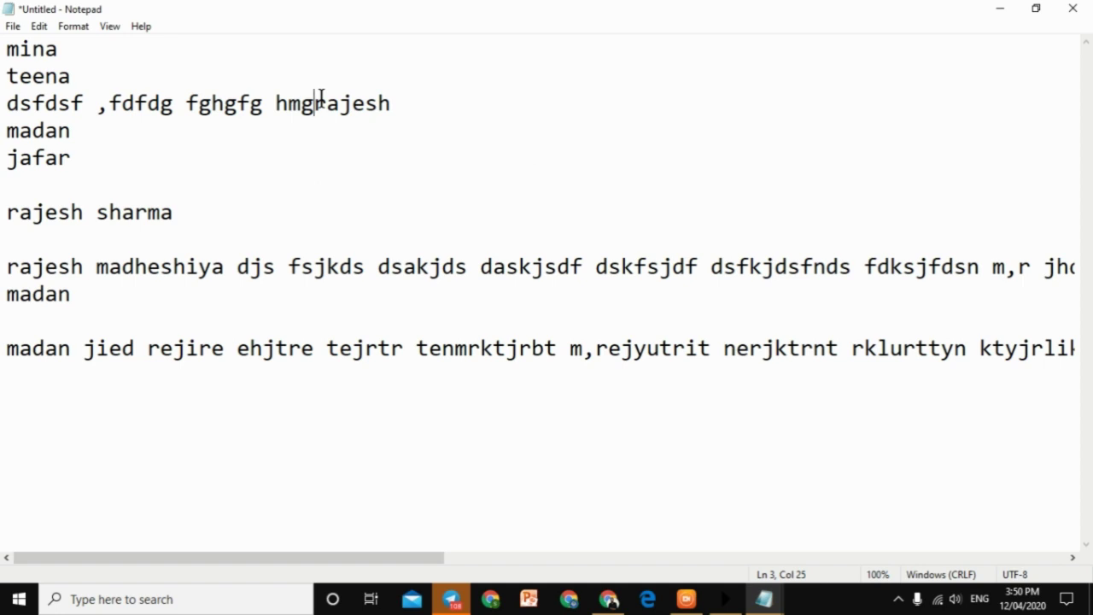
Use Go To to jump to line 5 and insert "fnjkfdoiugdfjg fbk" at its start.
click(39, 27)
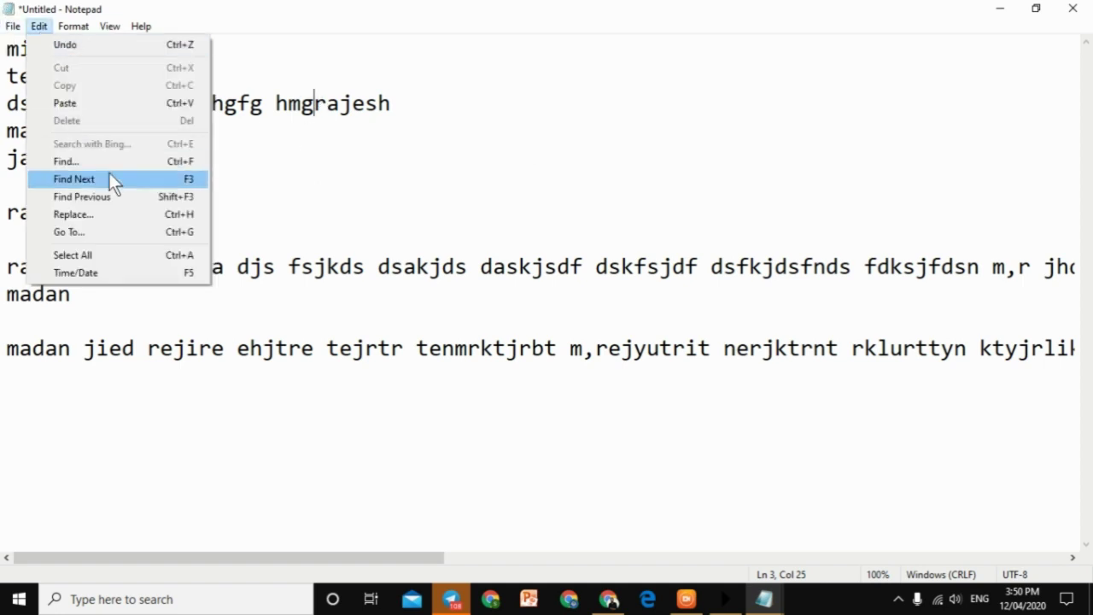
click(112, 230)
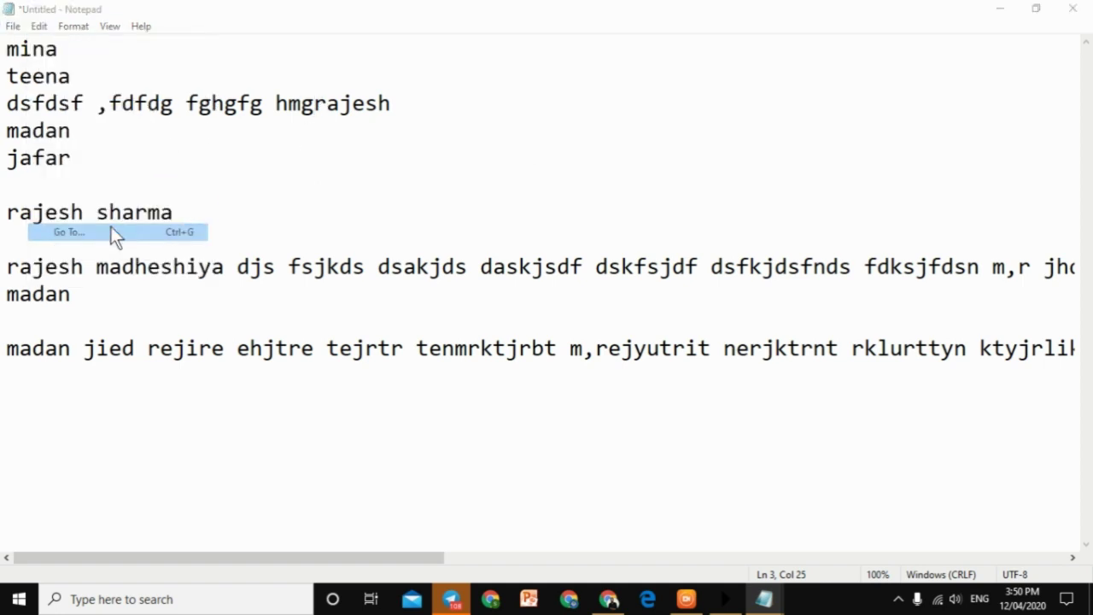
text(5)
key(Return)
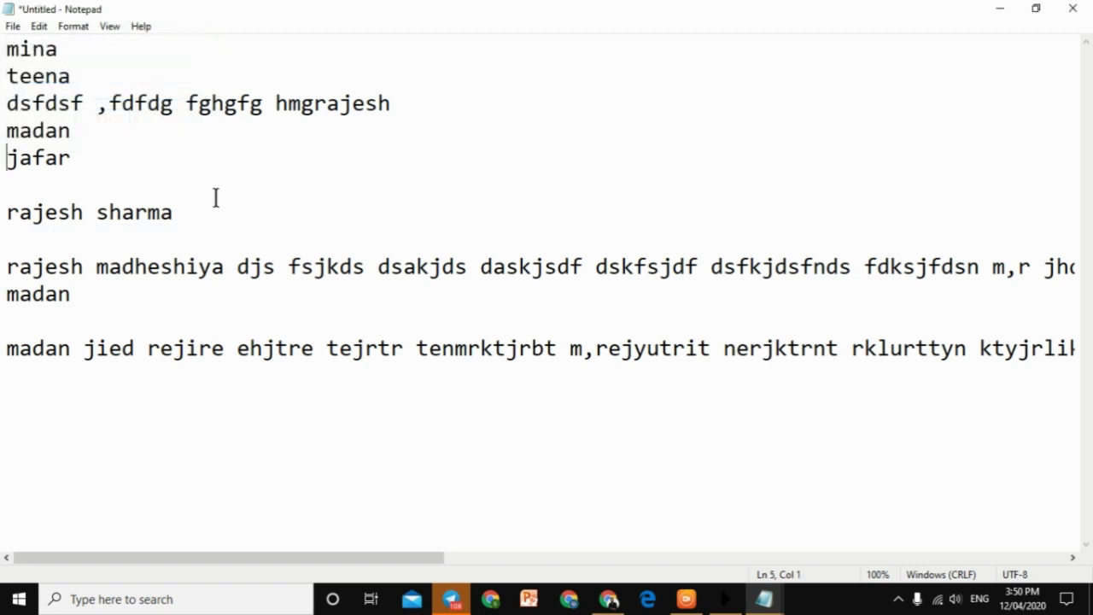
text(fnjkfdoiugdfjg fbk)
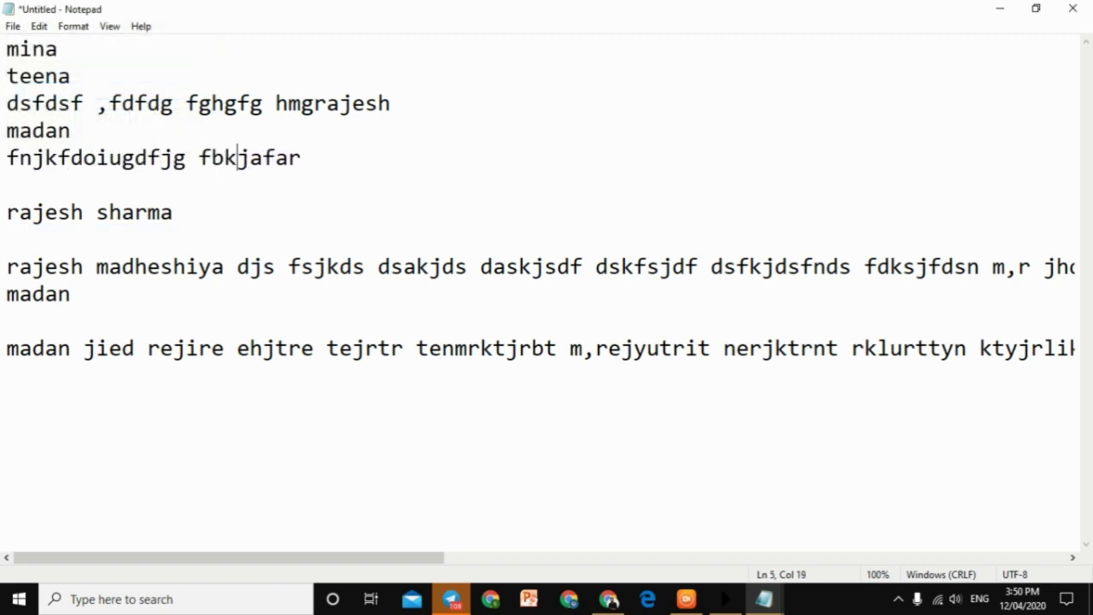
Use Go To to jump to line 2 and insert "sereh8if rdu trde90y" at its start.
key(ctrl+g)
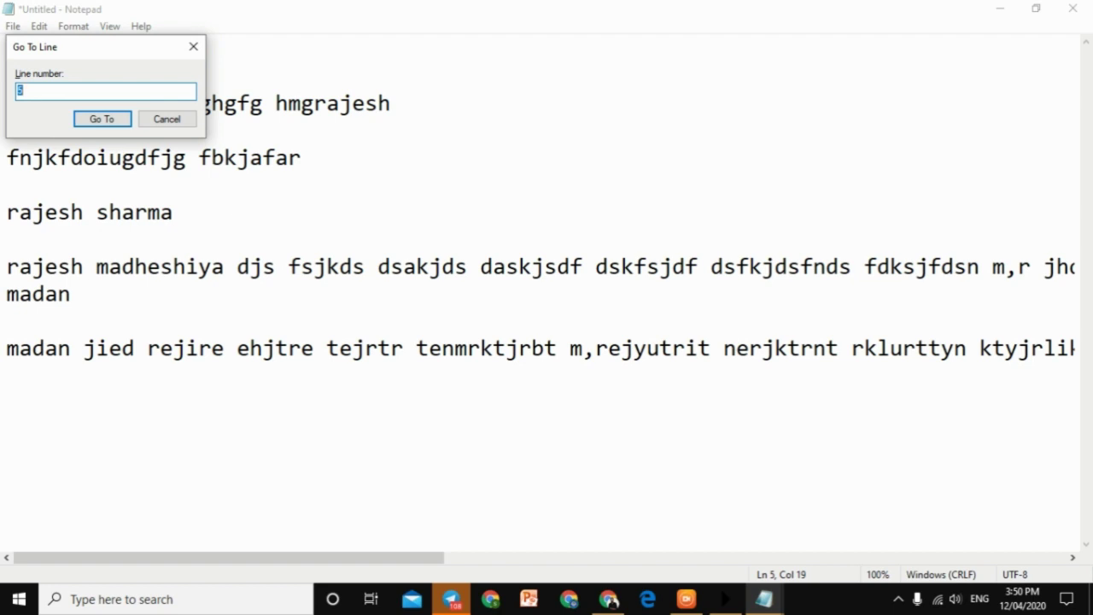
key(Return)
text(sereh8if rdu trde90yteena)
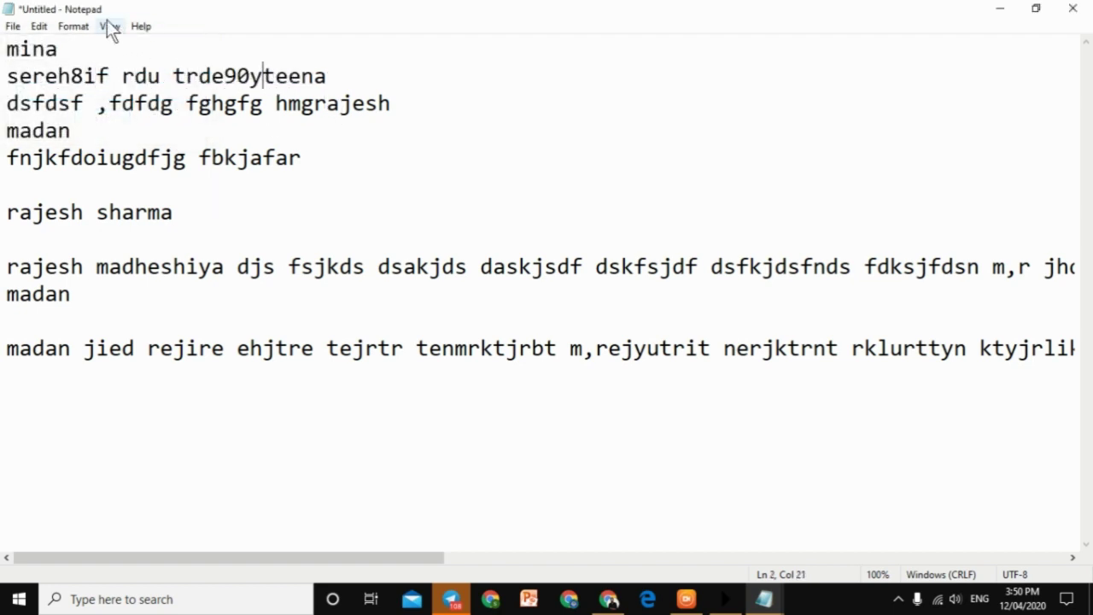
Select the first eight lines of the document manually, and clear the selection.
click(73, 26)
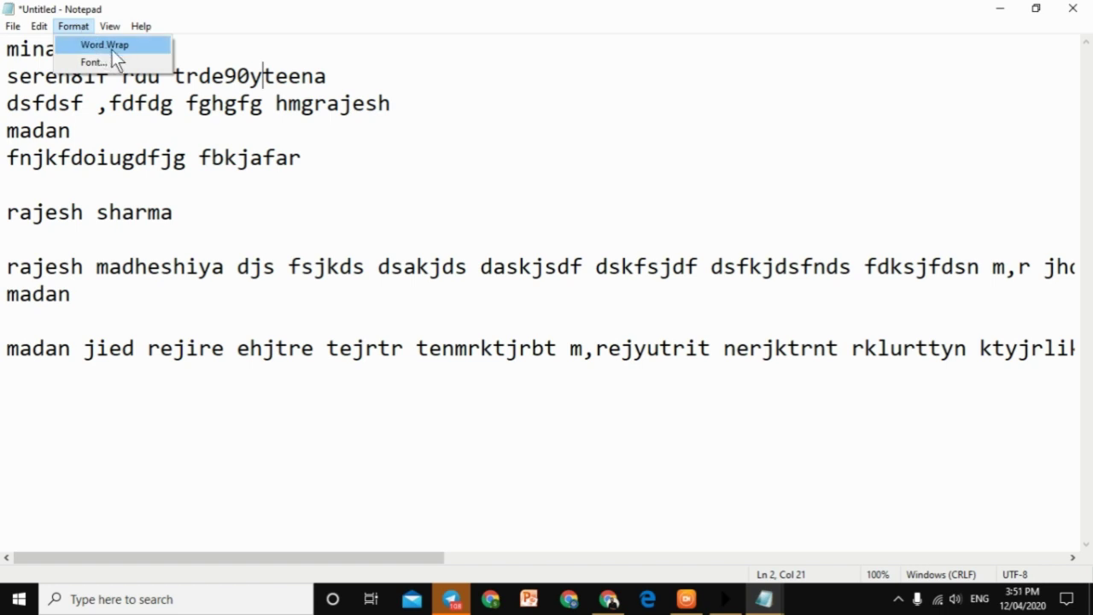
mouse_move(40, 25)
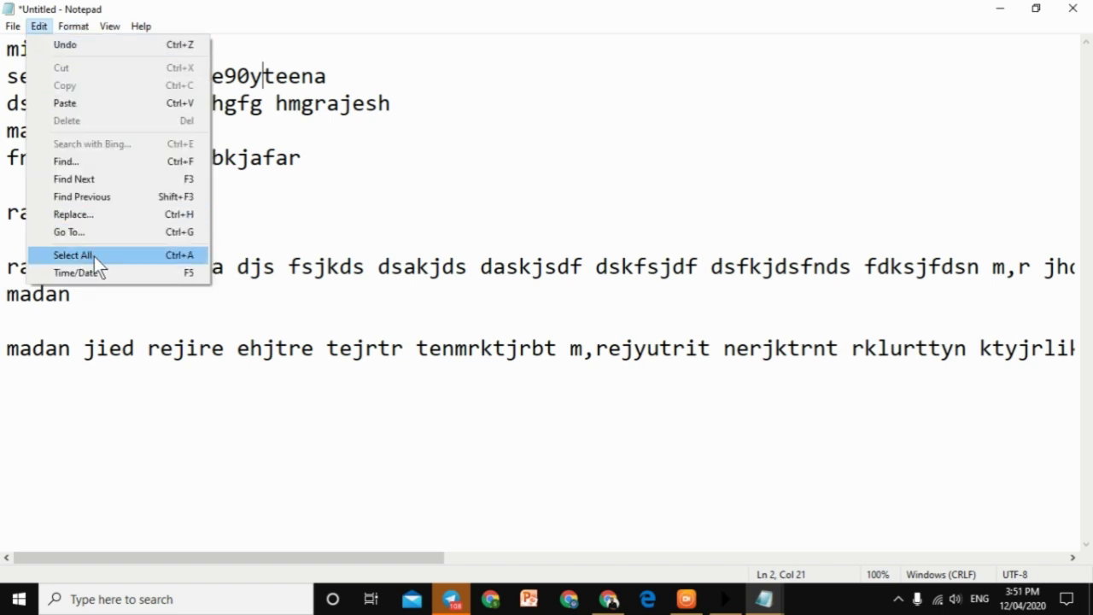
click(177, 385)
drag(4, 53, 3, 266)
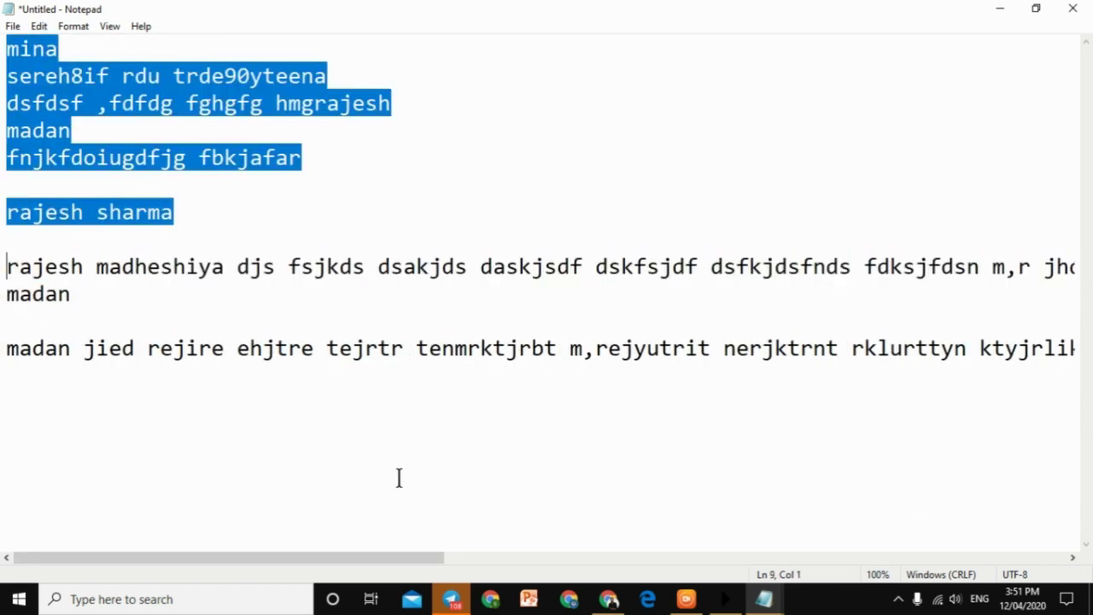
click(254, 364)
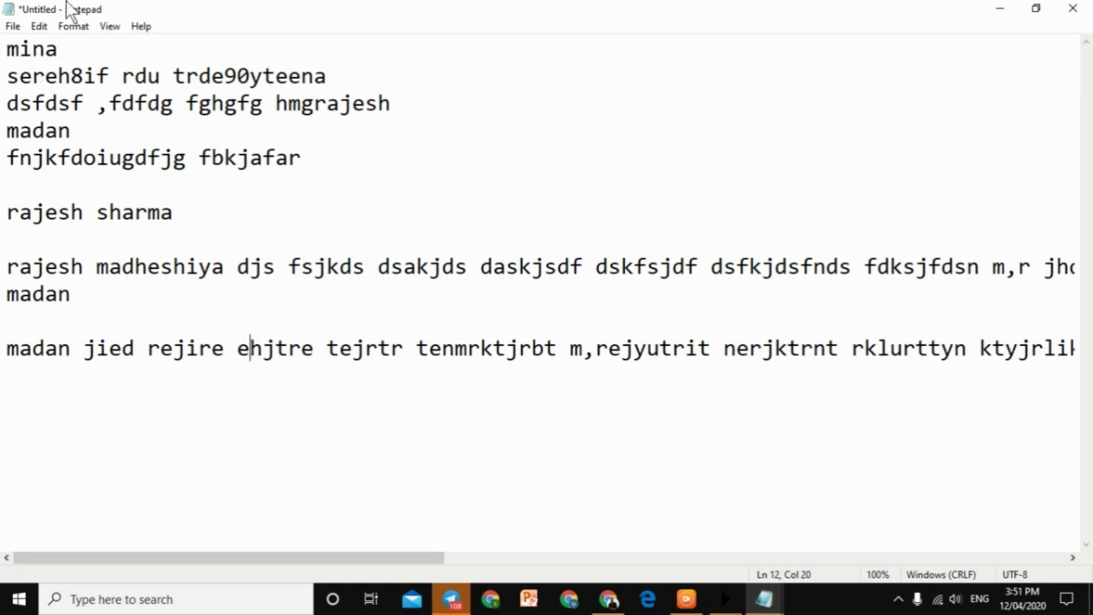
Select all the text in the document with Select All and delete it.
click(39, 26)
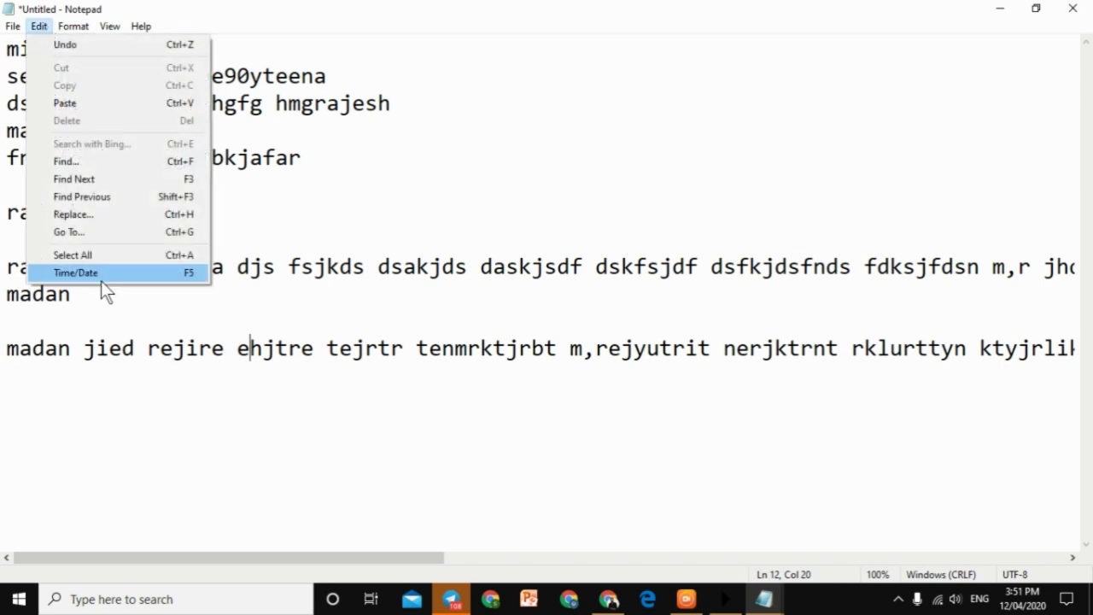
click(79, 254)
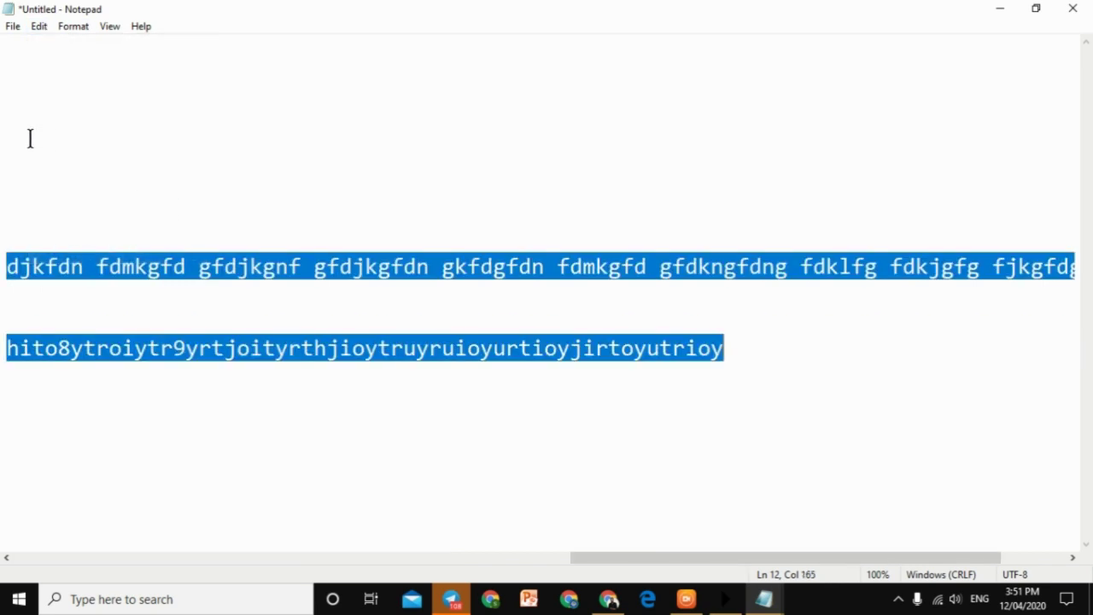
key(Delete)
Insert the current time and date twice in a row on line 1.
click(13, 27)
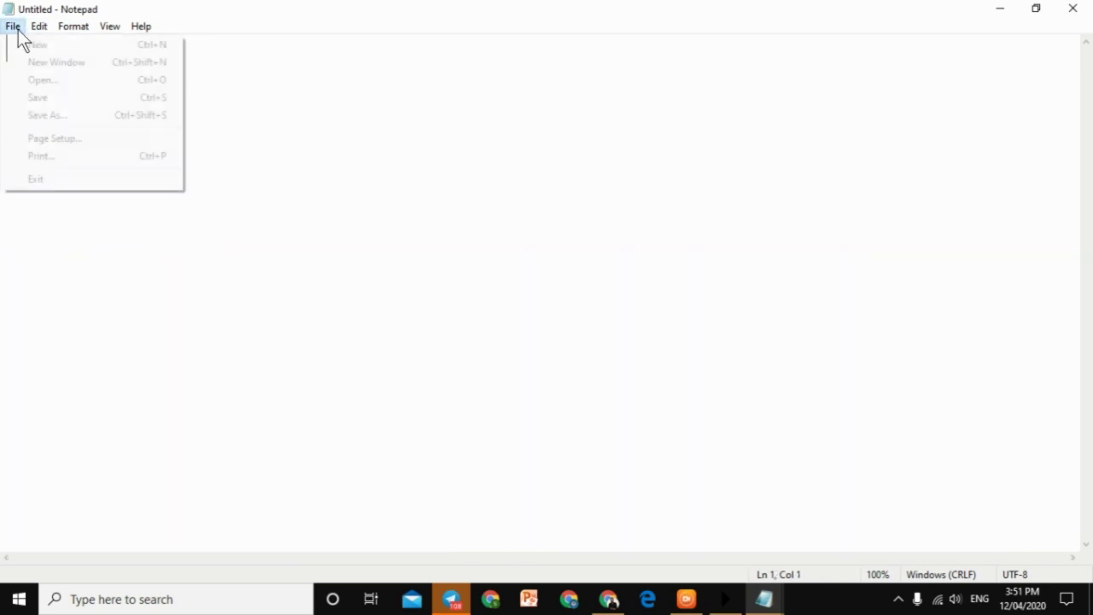
mouse_move(39, 26)
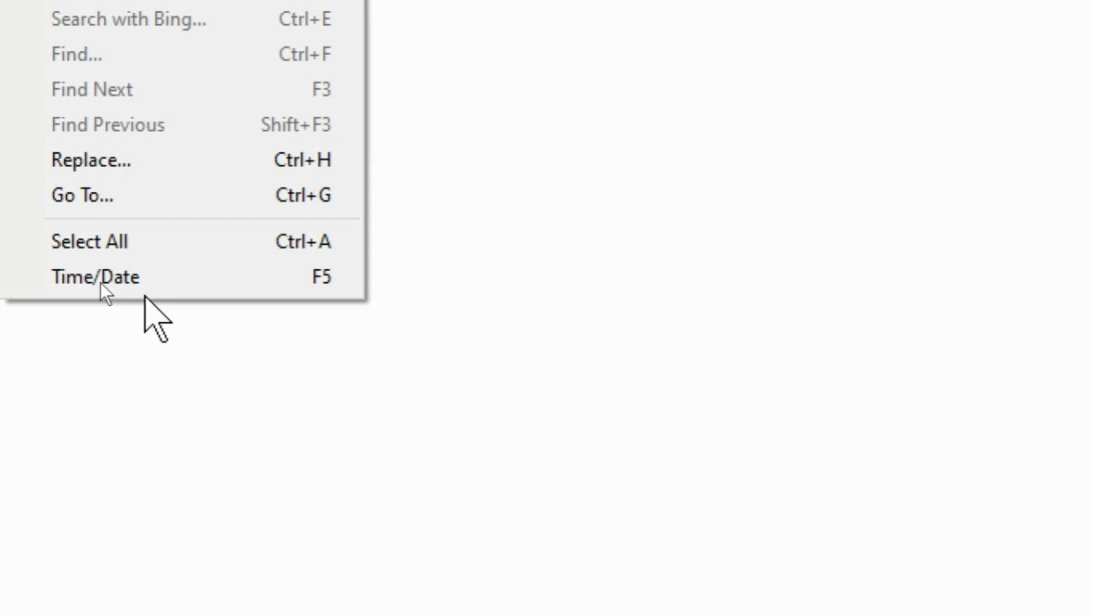
click(390, 137)
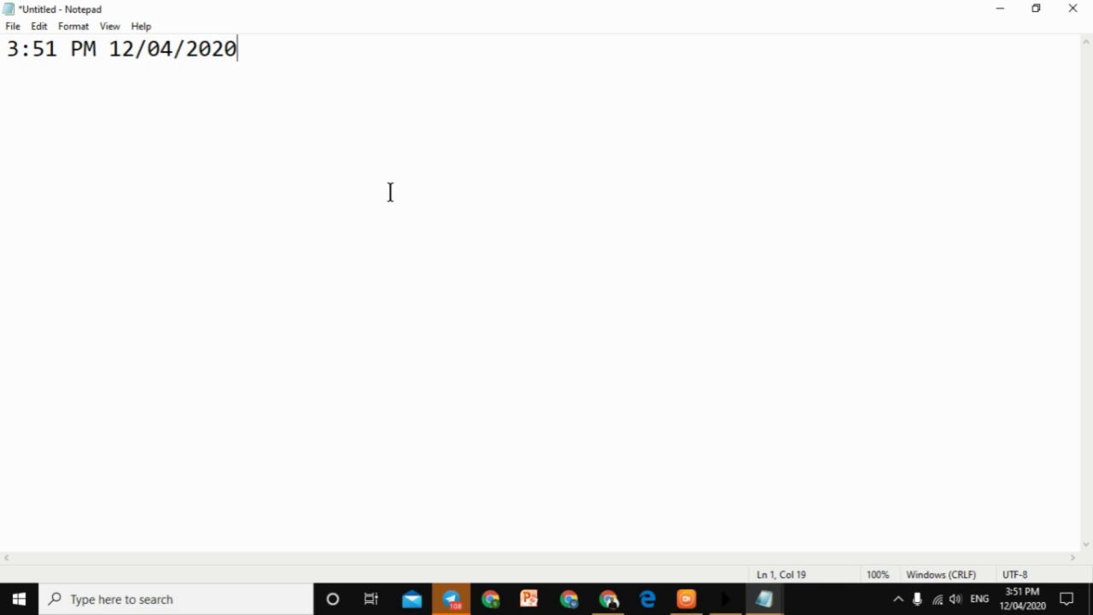
key(F5)
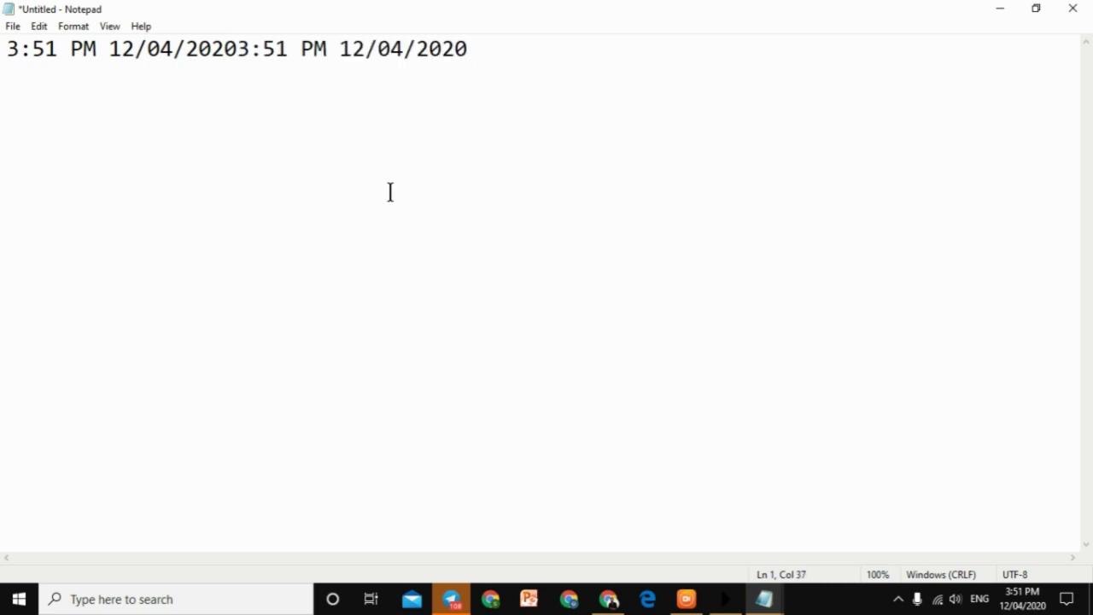
Insert five more time and date stamps further down, each separated from the previous one by blank lines.
key(Return)
key(Return)
key(Return)
key(F5)
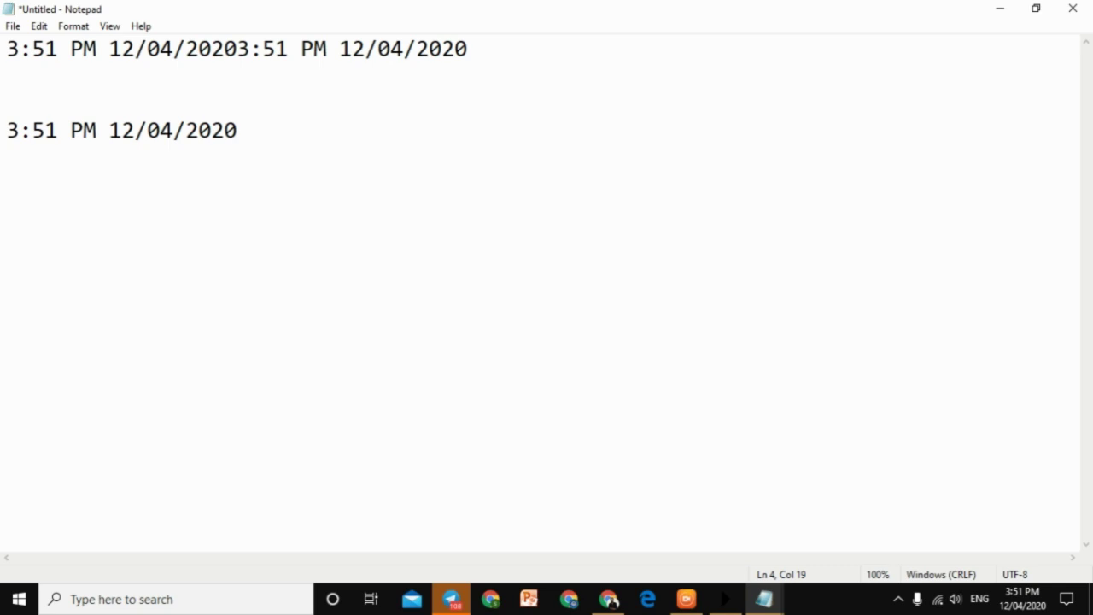
key(Return)
key(Return)
key(Return)
key(F5)
key(Return)
key(Return)
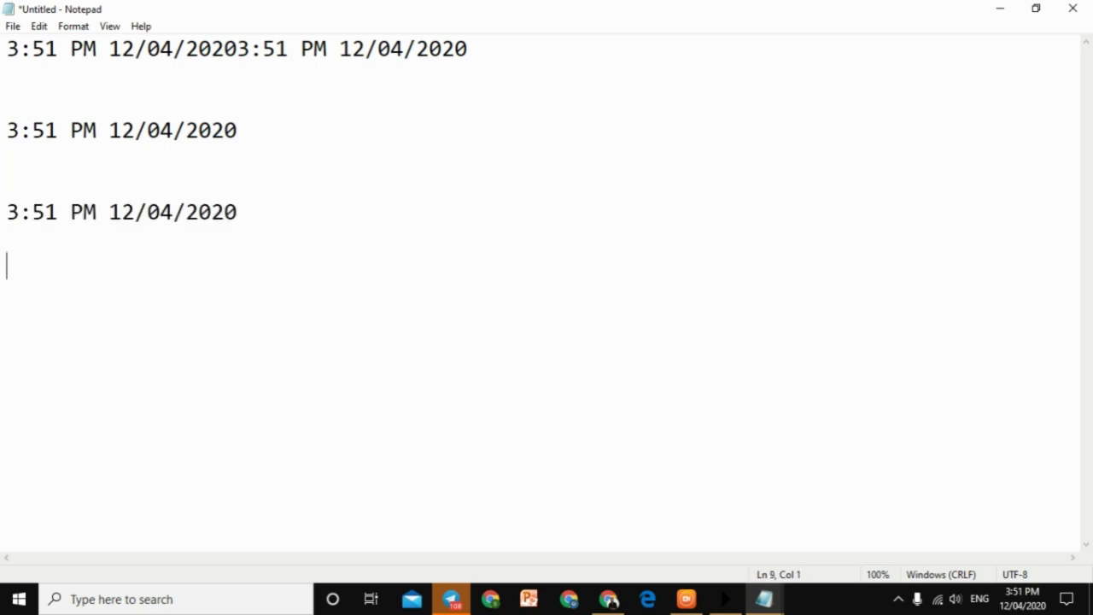
key(F5)
key(Return)
key(Return)
key(Return)
key(F5)
key(Return)
key(Return)
key(Return)
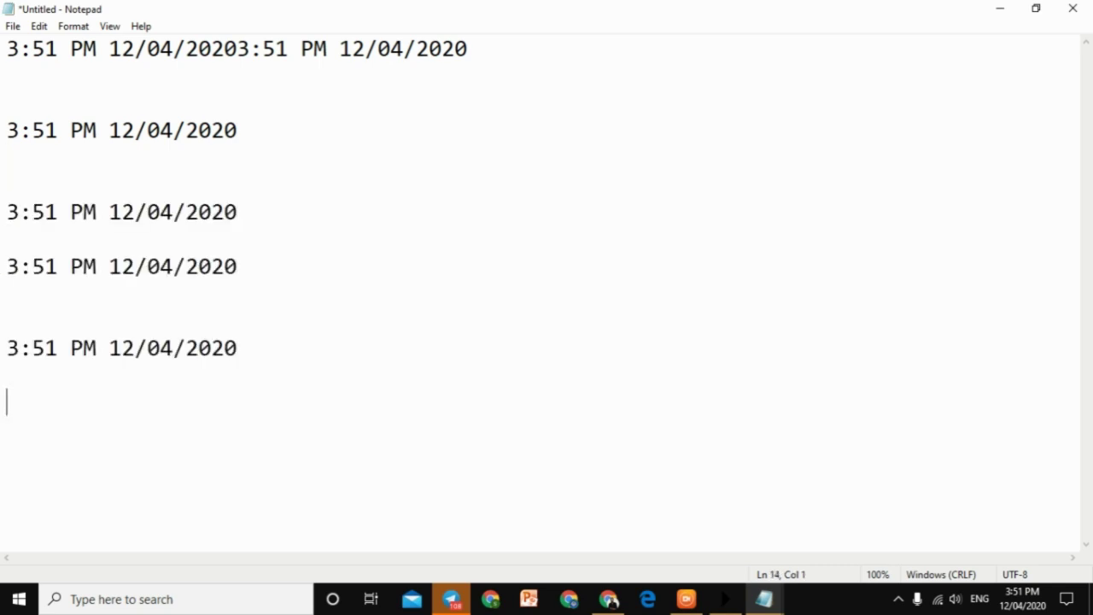
key(F5)
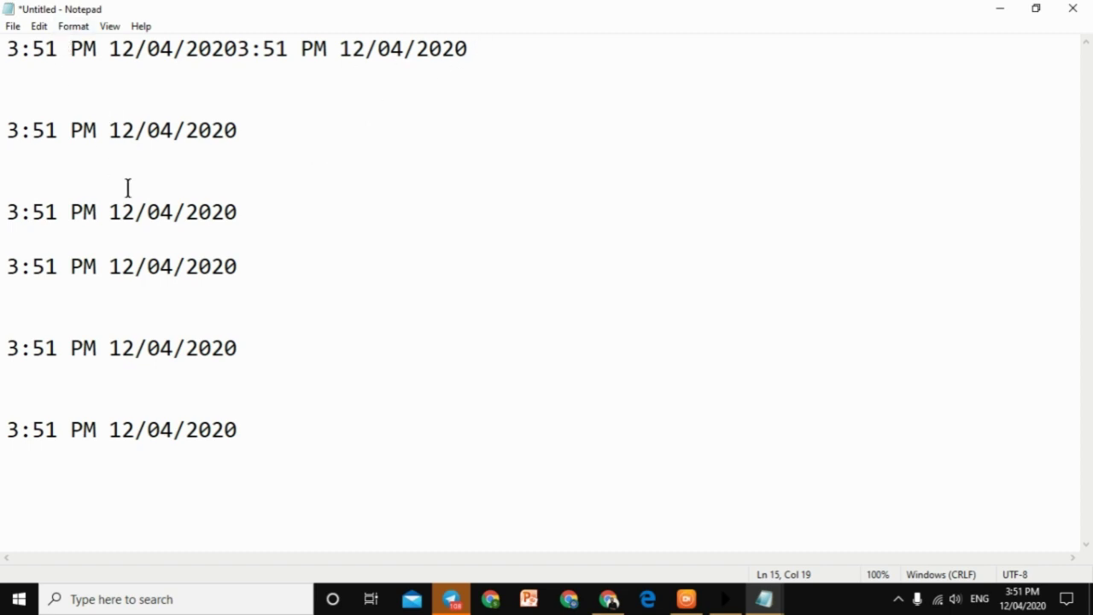
Select all the time and date stamps and delete them.
key(ctrl+a)
key(Delete)
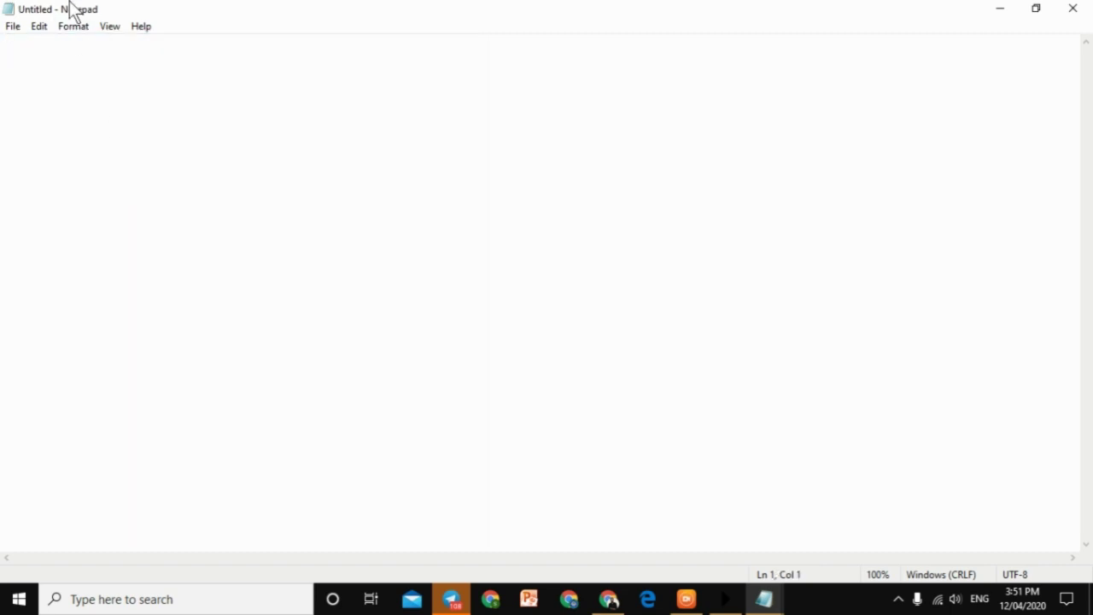
click(39, 33)
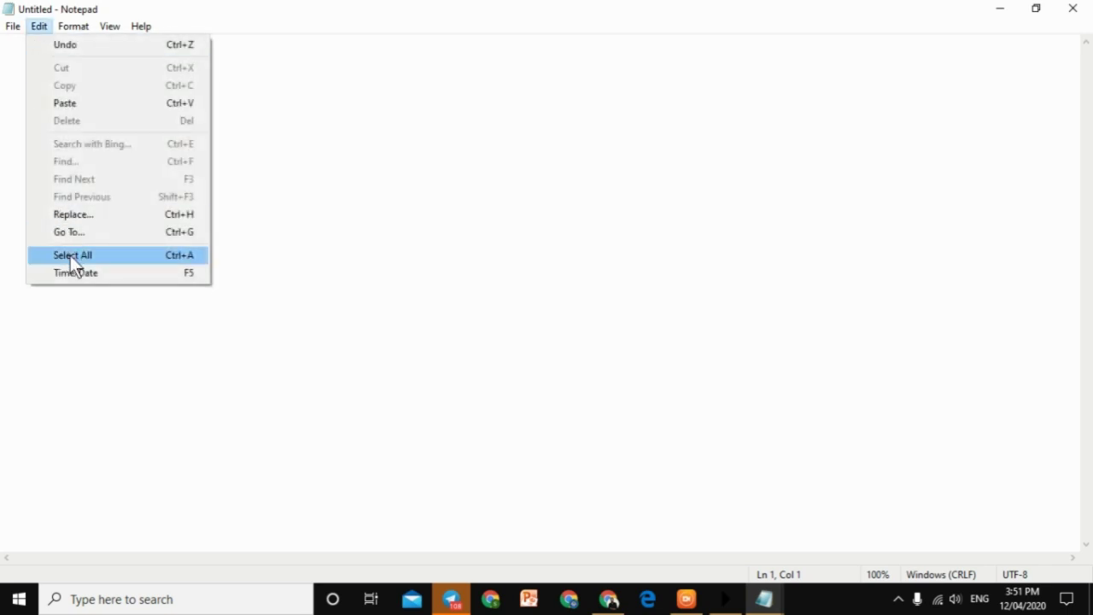
key(Escape)
Enter one long line of filler text starting with "erfdff,m gf" and ending with "bf gf ghg", extending past the window width.
click(66, 31)
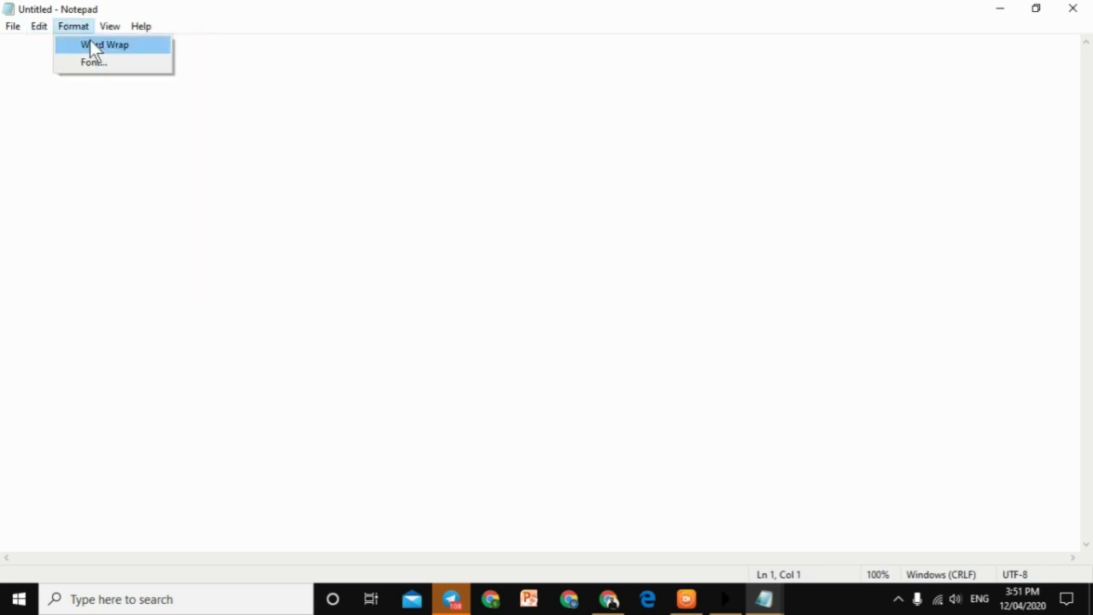
click(91, 183)
text(erfdff,m gf)
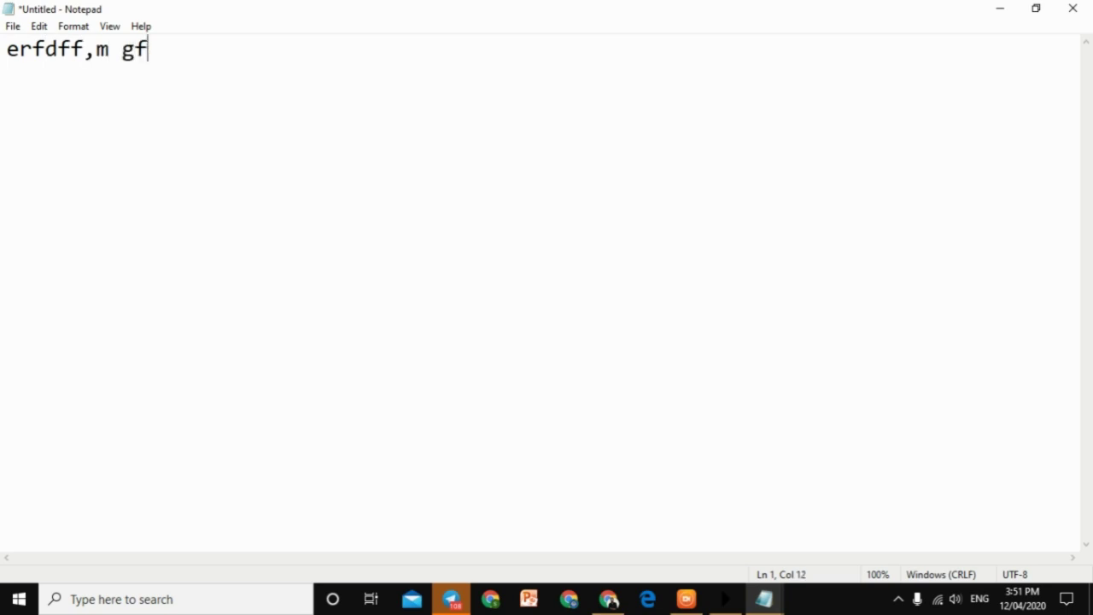
text(,mfgfnghfkhifdgfd,mk kfg hgk gm,ghfjmhfglkmhlk )
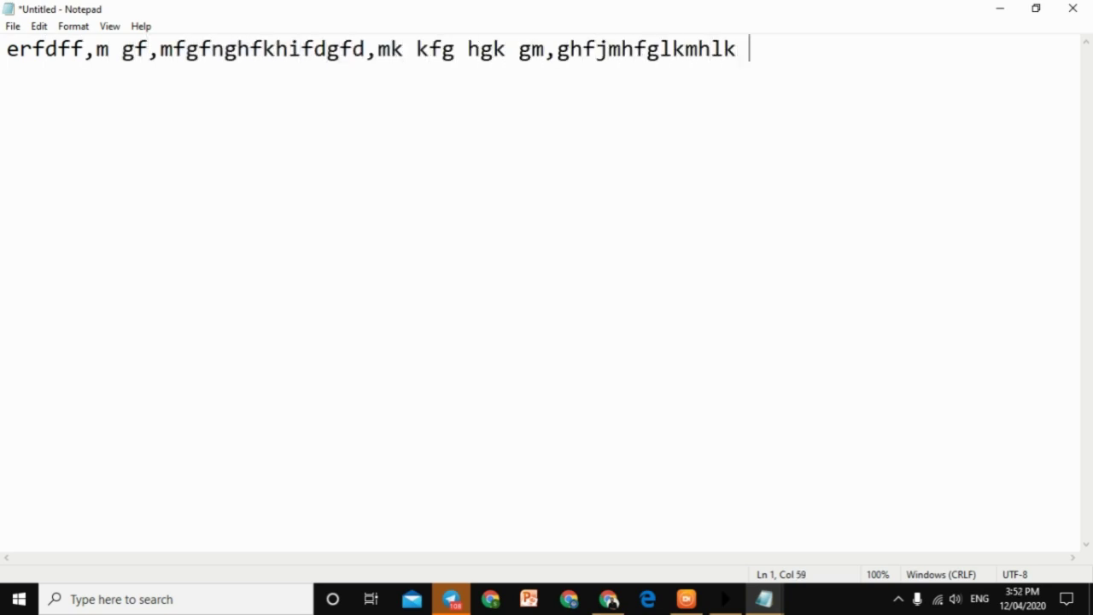
text(hm,hgmkg,hg hgm, h ghm,gf nh,m ngmh ghm)
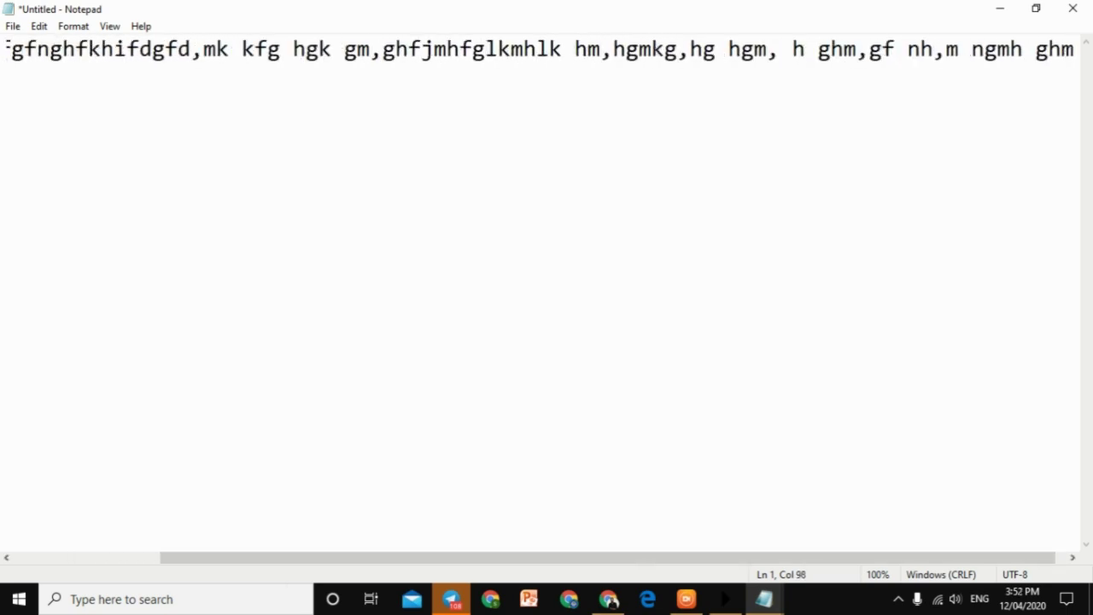
text(, gmh,gh)
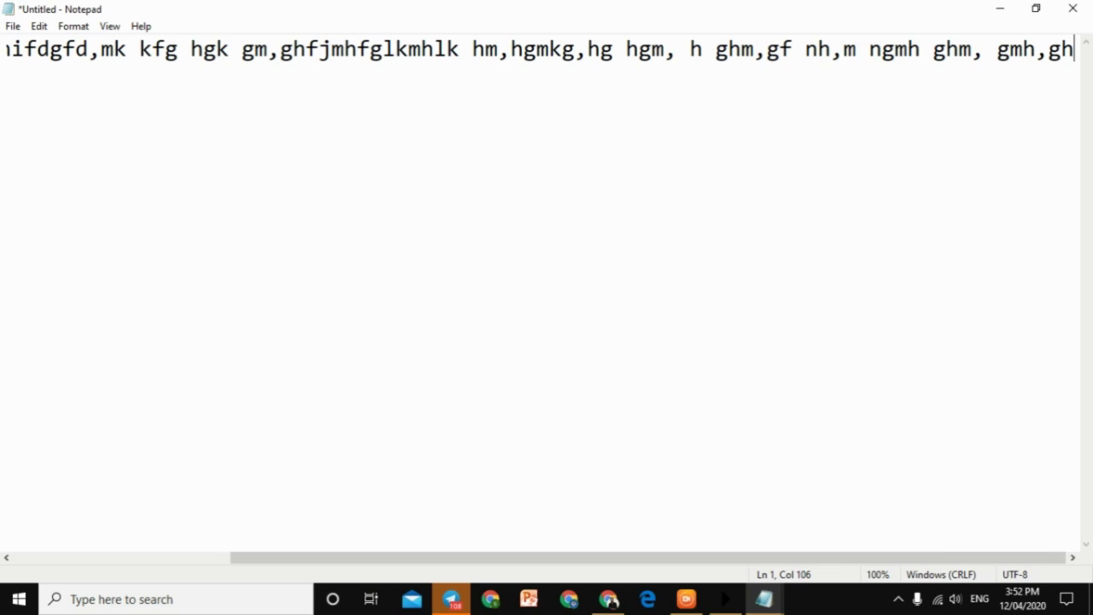
text(vfdbd bf gf ghg)
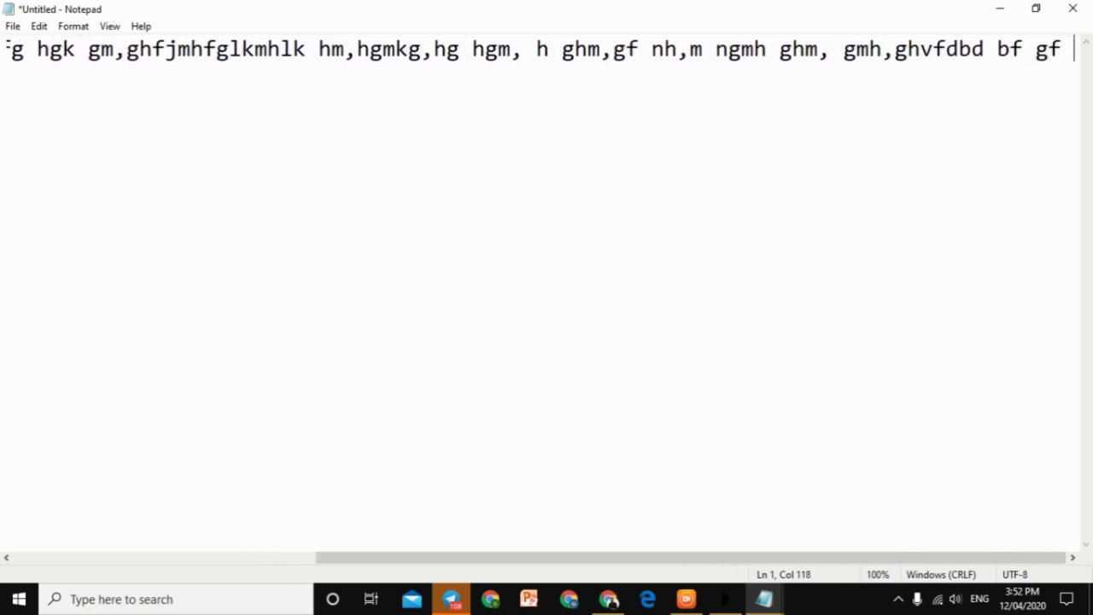
Restore the window to its smaller size, maximize it again, and turn on Word Wrap.
double_click(96, 14)
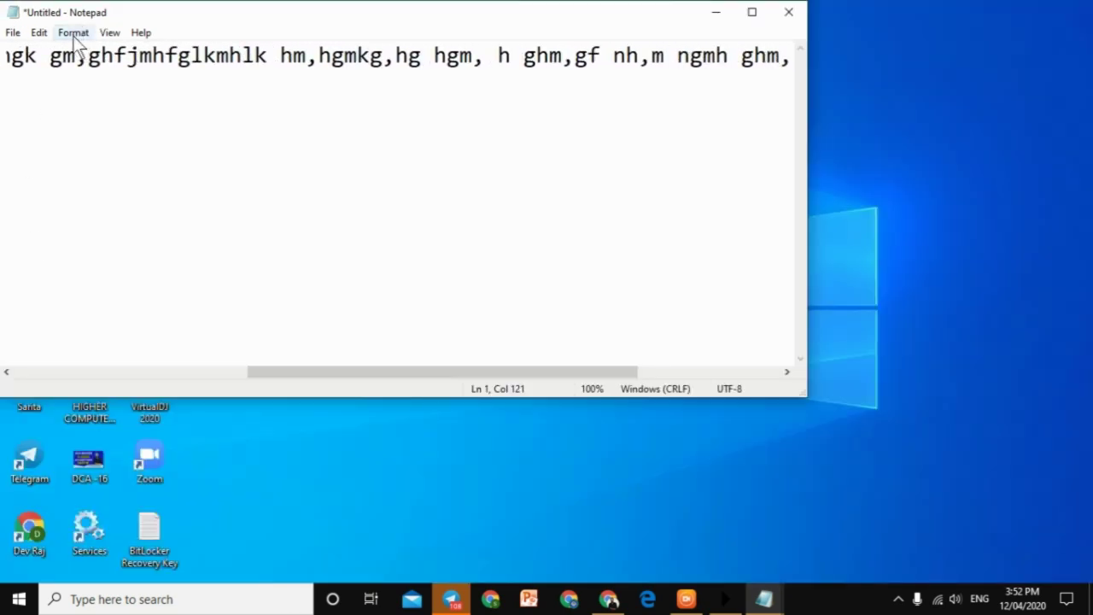
click(751, 12)
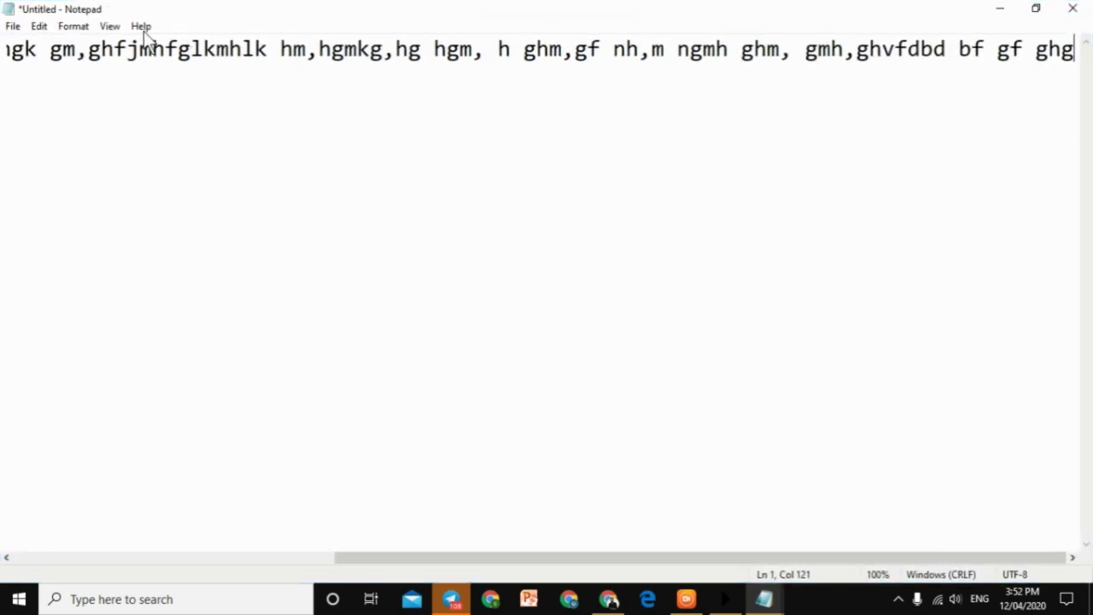
click(82, 29)
click(107, 46)
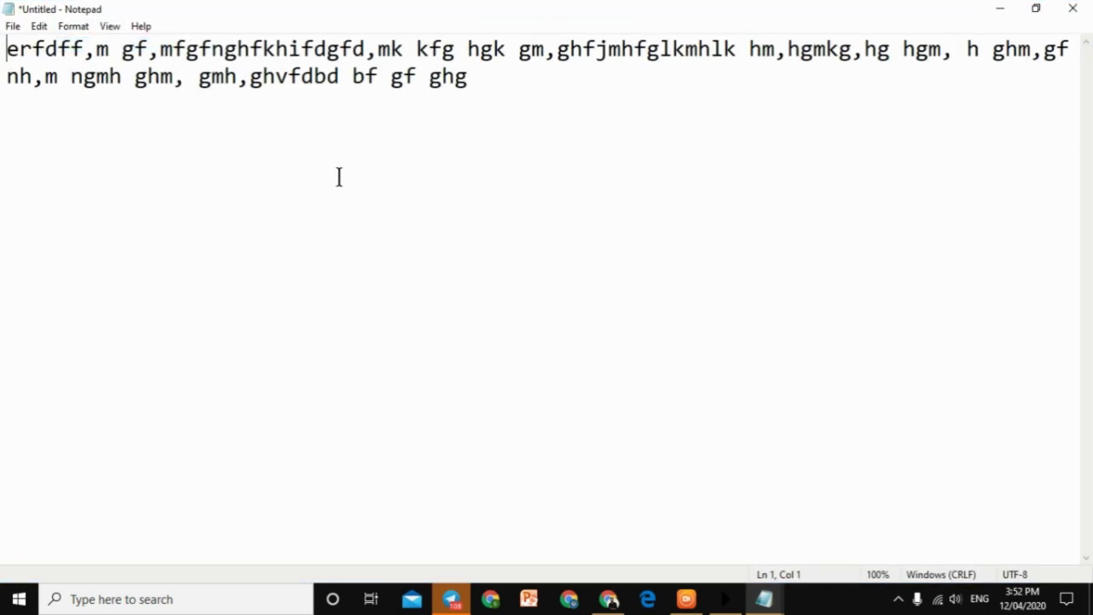
Insert several more words of filler text starting with "esretrt myyt" at the beginning of the wrapped line.
text(esretrt myyt ytuyt)
text(uyuytu ymtkluytmylkym k glfmg h,ghm g,m)
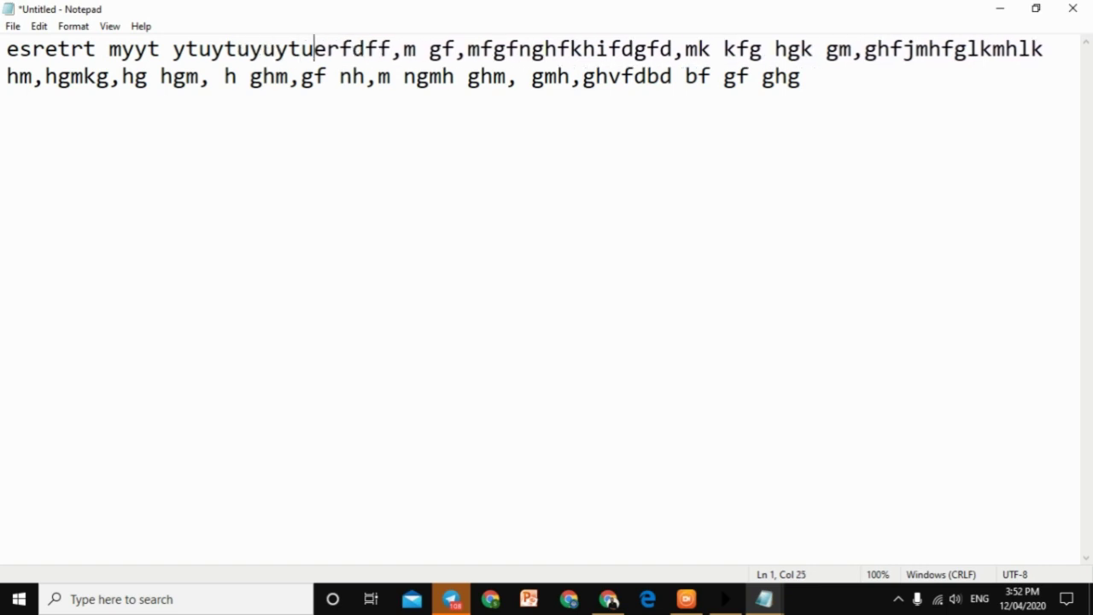
text(hg h,mgm jhg, g,kjmtrlmfgylmrkltmy k,lkh jgfhg,m)
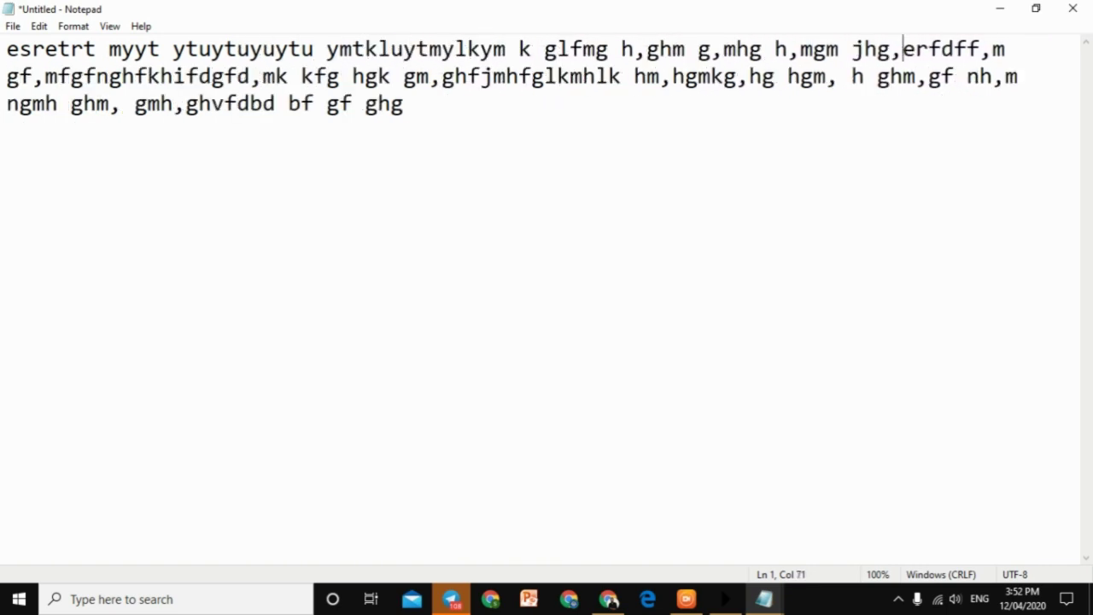
text(flhgfkgm hfkgfjlgfkjio h)
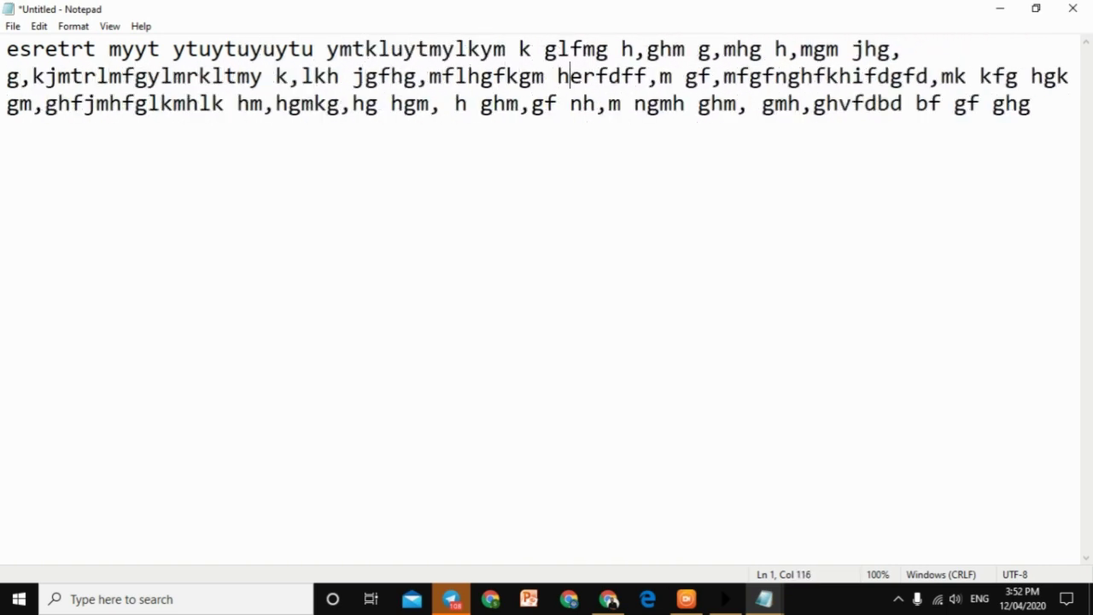
Change the text font to Geometr415 Blk BT.
click(73, 26)
click(78, 59)
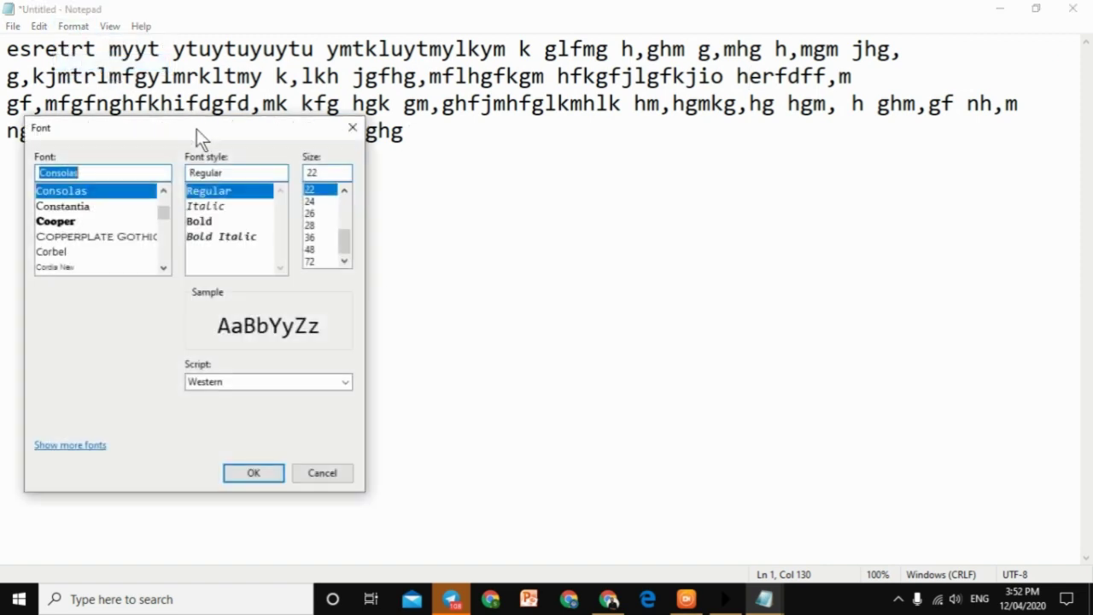
drag(258, 138, 595, 125)
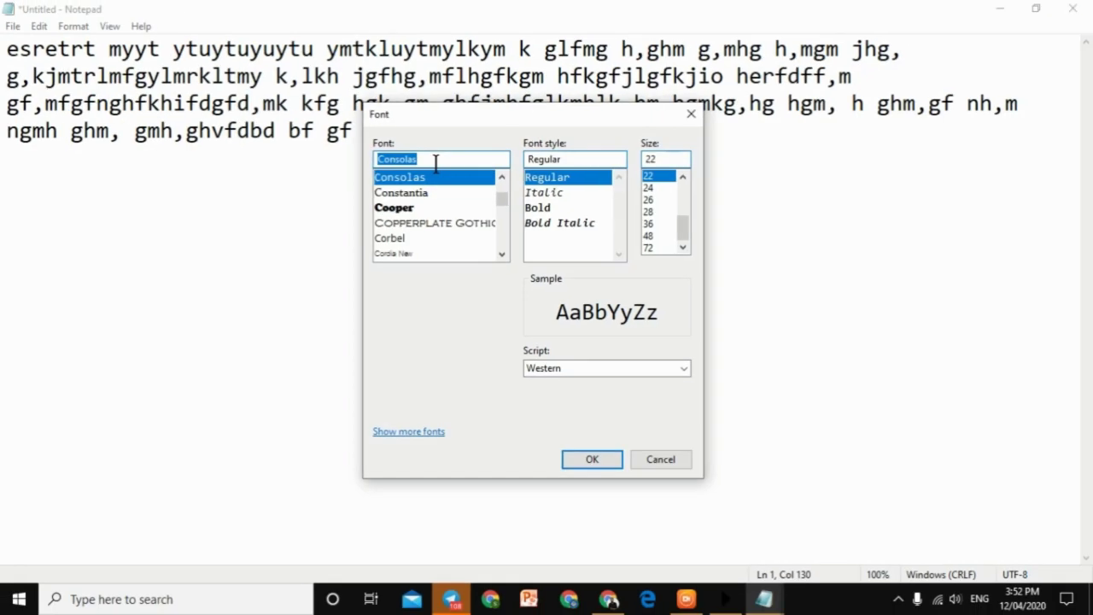
mouse_move(506, 201)
mouse_down()
mouse_move(500, 225)
mouse_move(494, 205)
mouse_up()
click(423, 223)
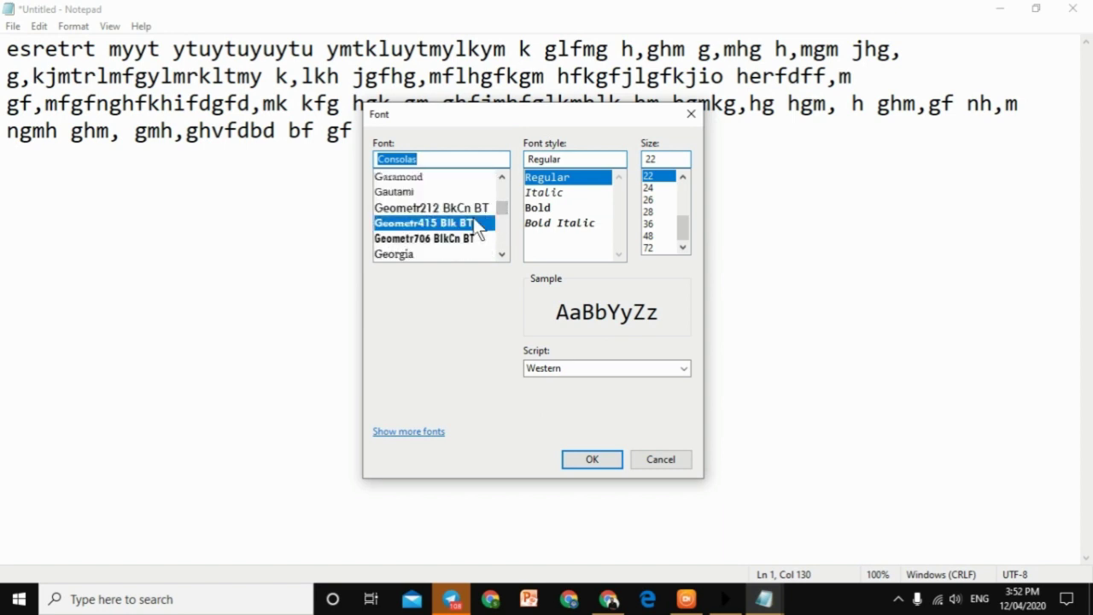
click(589, 459)
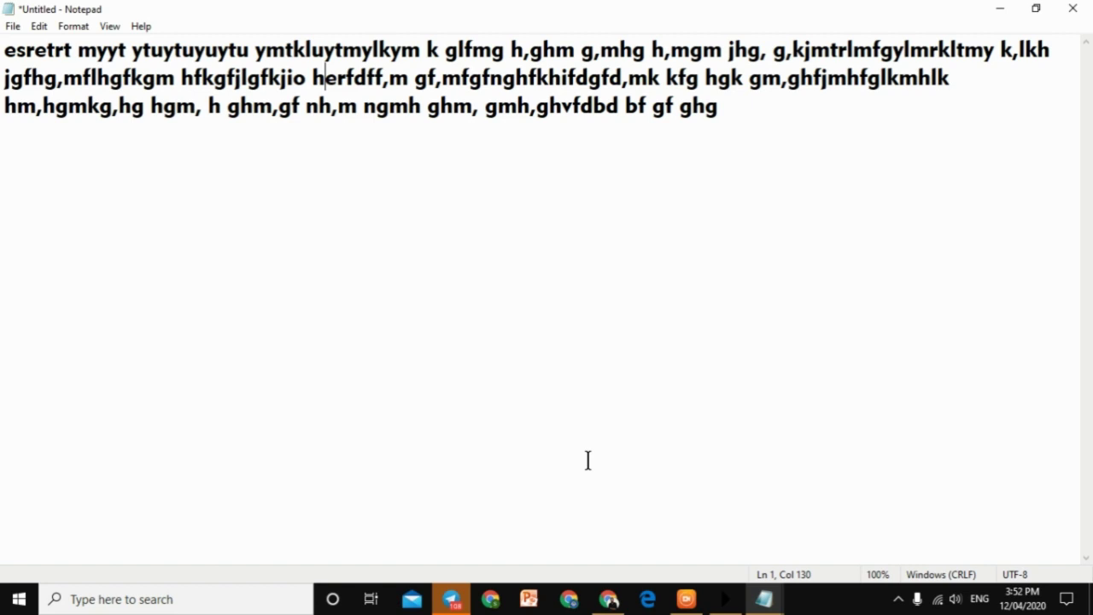
Select the end of the text from "m, h ghm" through "ghg" and open the font settings.
drag(863, 117, 183, 127)
click(69, 27)
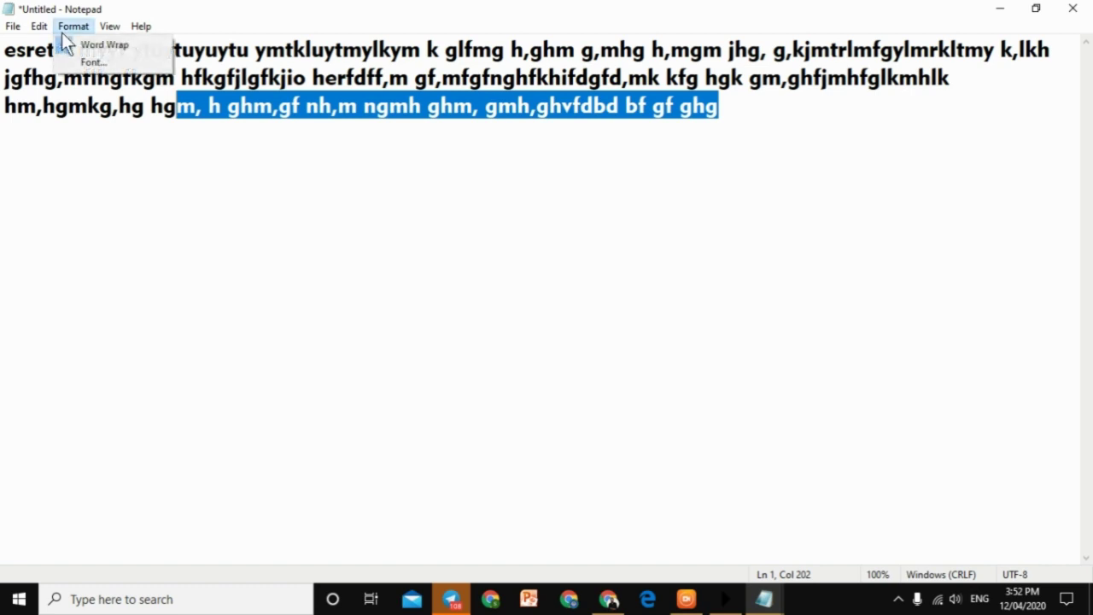
click(84, 62)
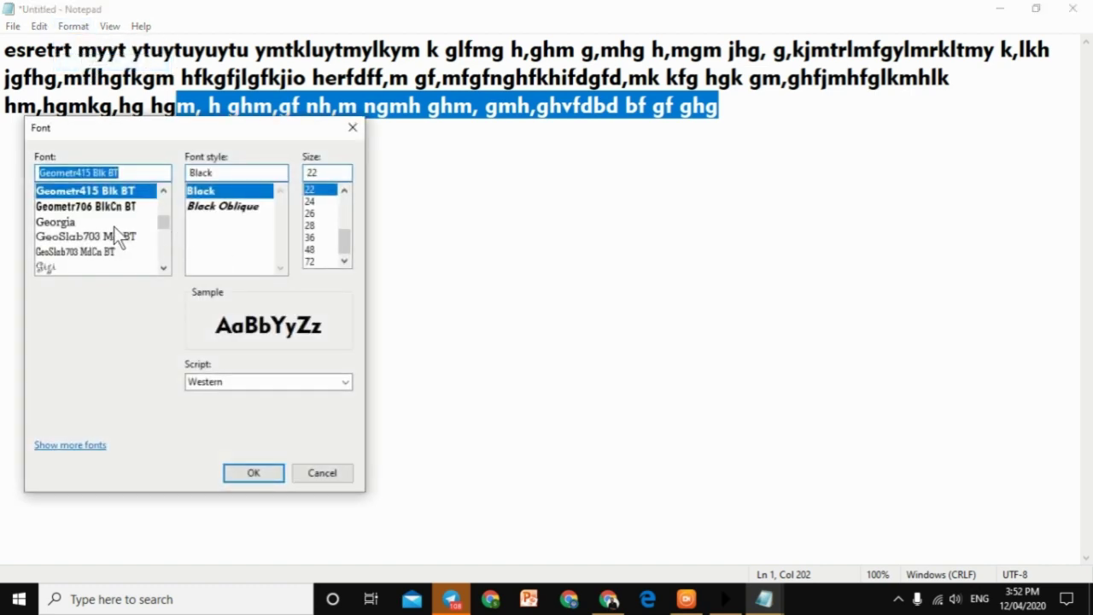